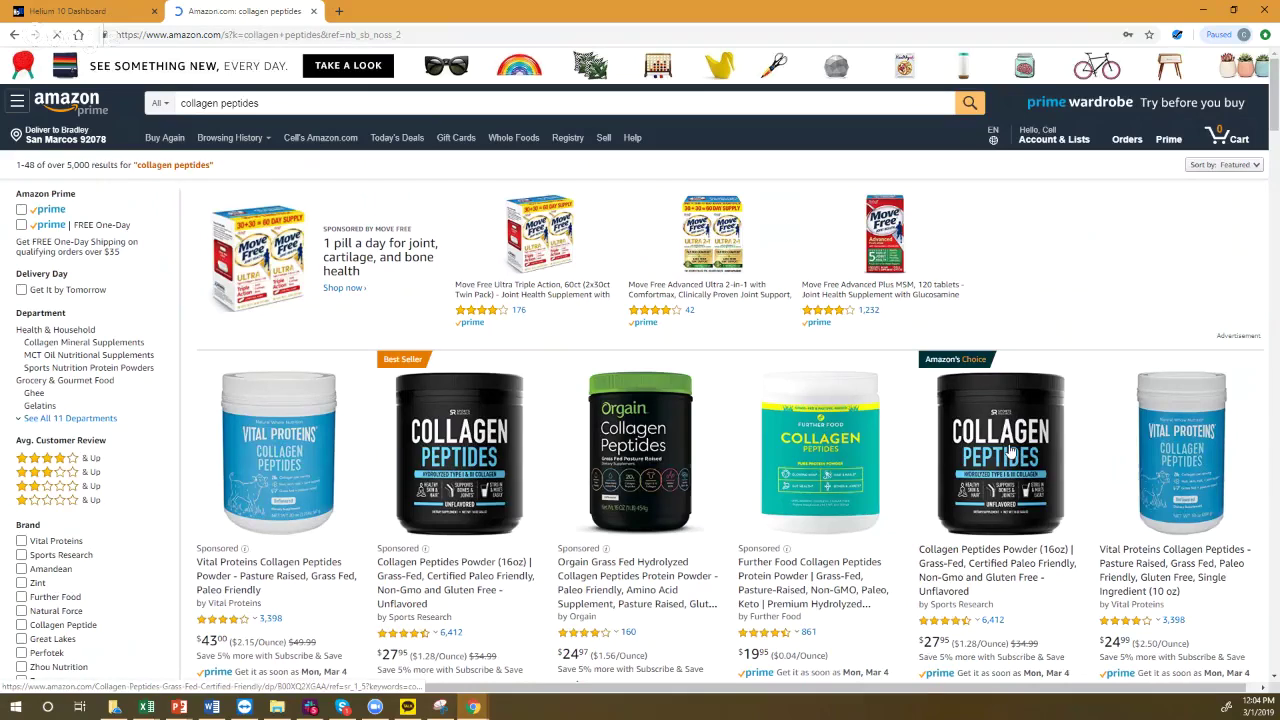
# - Open the Amazon's Choice Sports Research Collagen Peptides Powder listing and examine its sales chart, revenue calculator and related products
pyautogui.click(1010, 452)
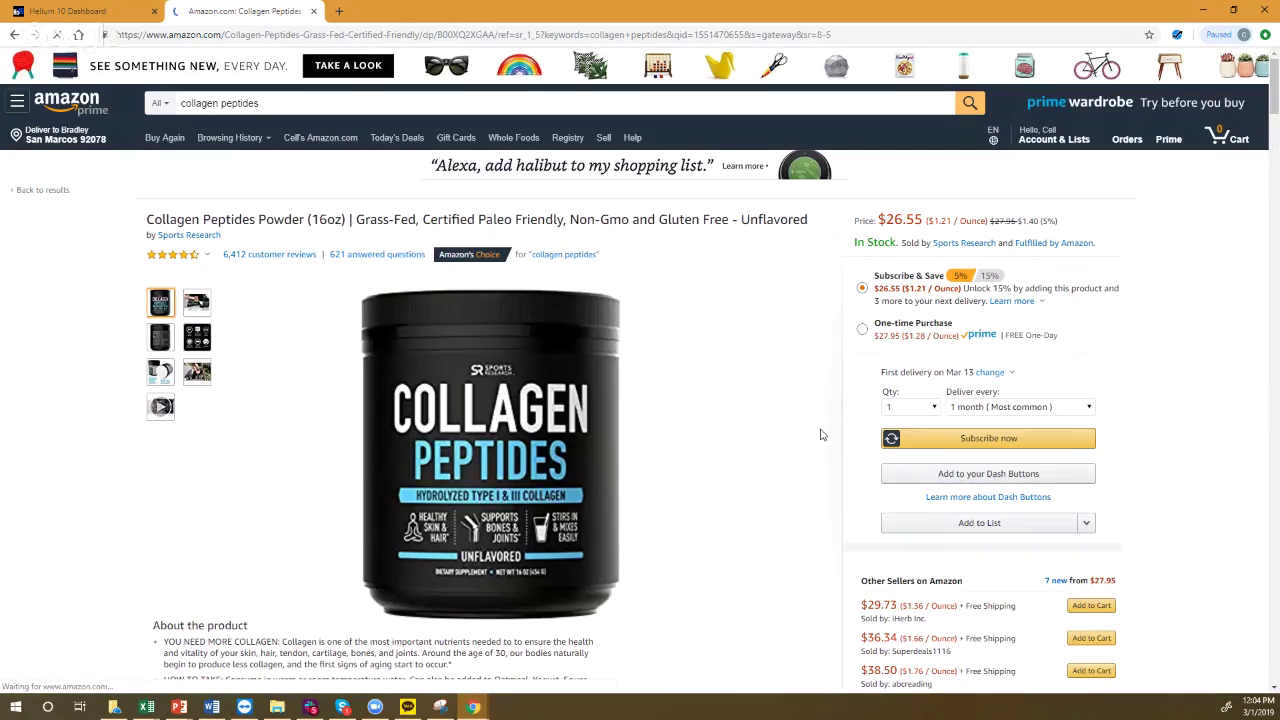
pyautogui.scroll(-3, 822, 435)
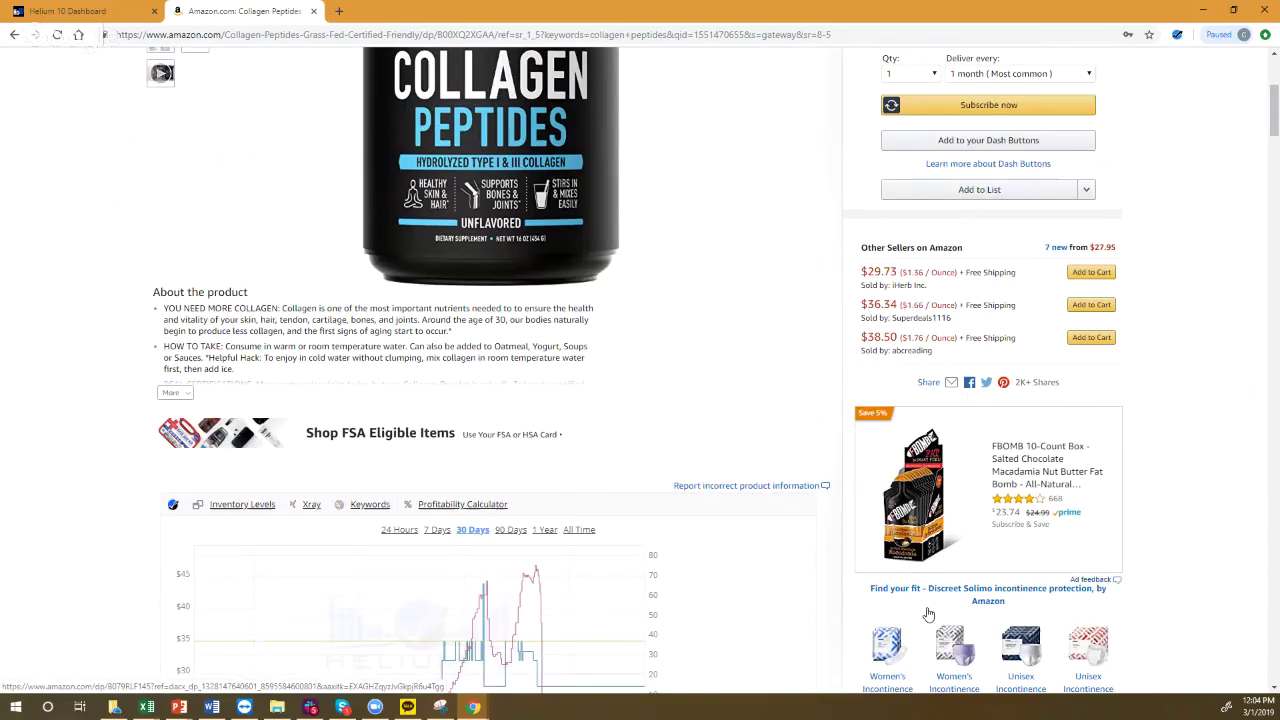
pyautogui.scroll(-3, 930, 600)
pyautogui.scroll(2, 940, 455)
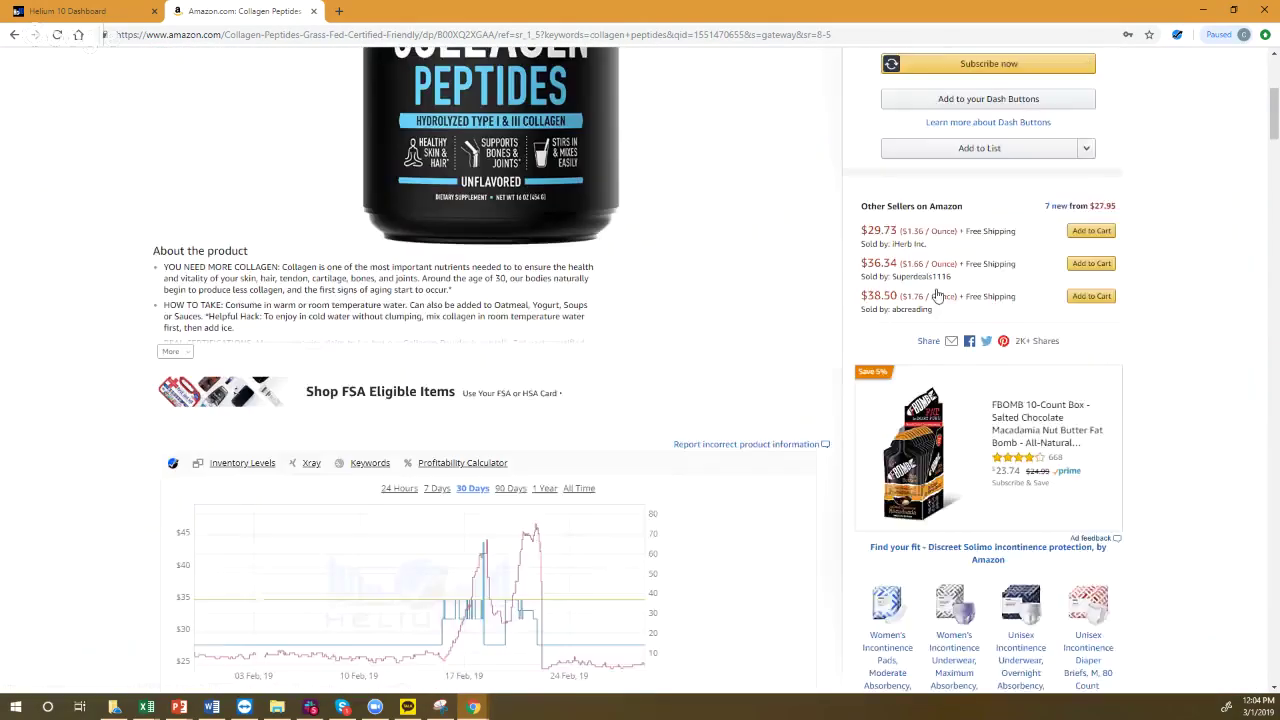
pyautogui.scroll(-3, 594, 298)
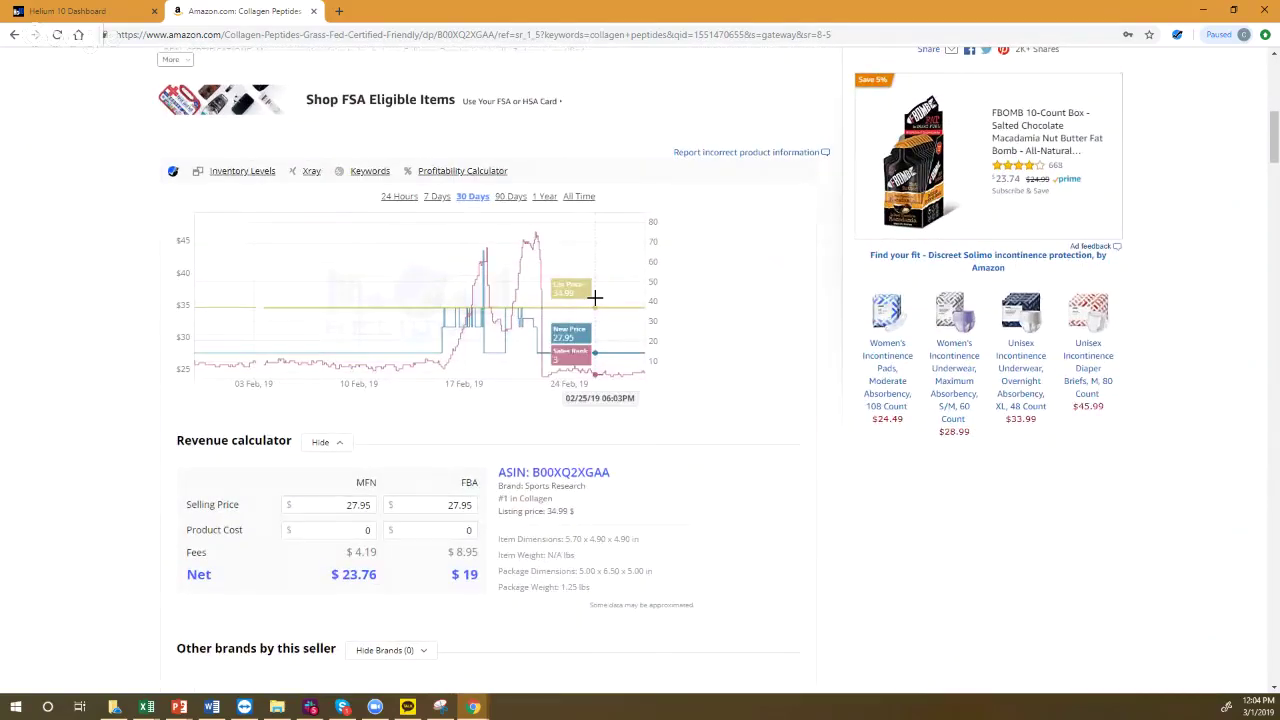
pyautogui.scroll(-7, 783, 394)
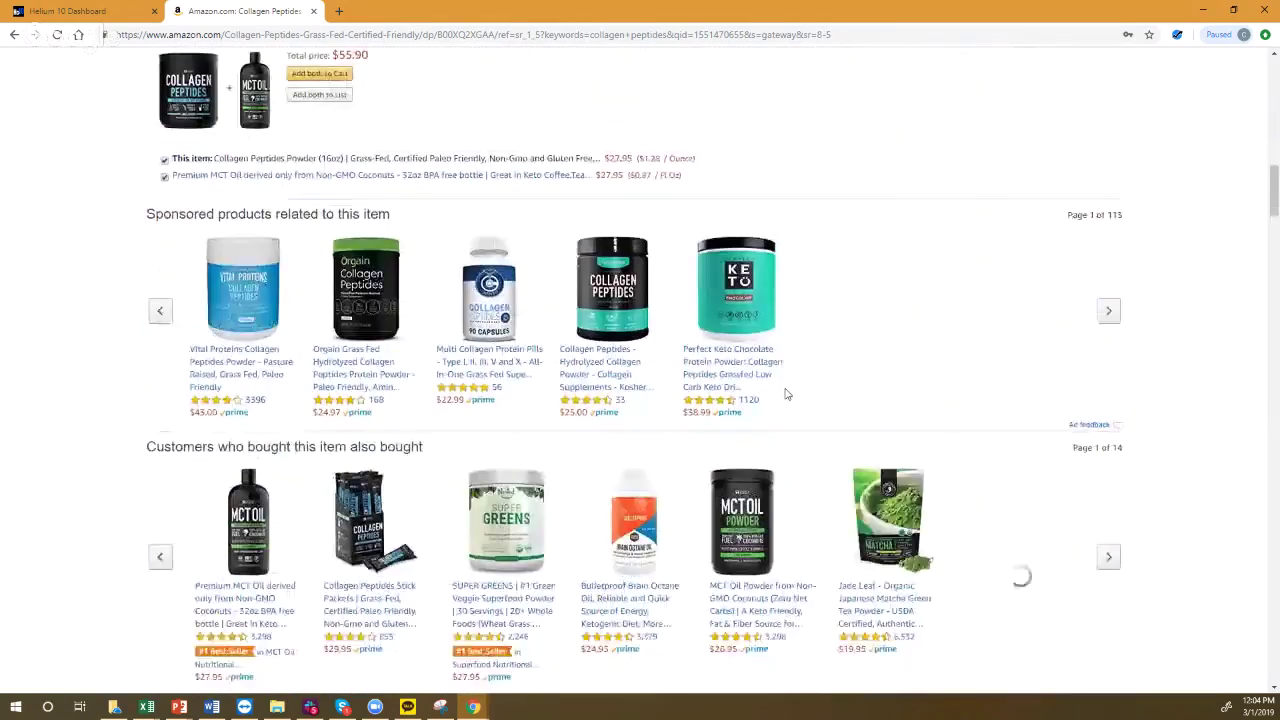
pyautogui.scroll(-8, 785, 394)
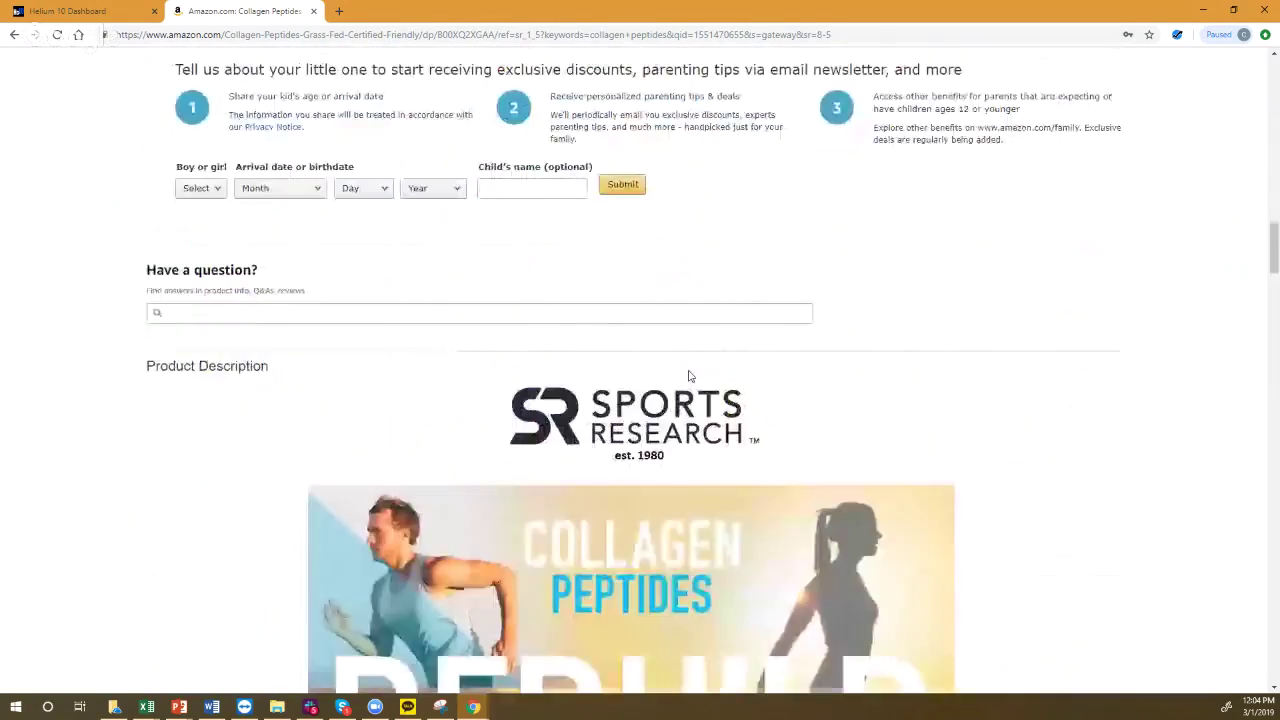
pyautogui.scroll(8, 688, 376)
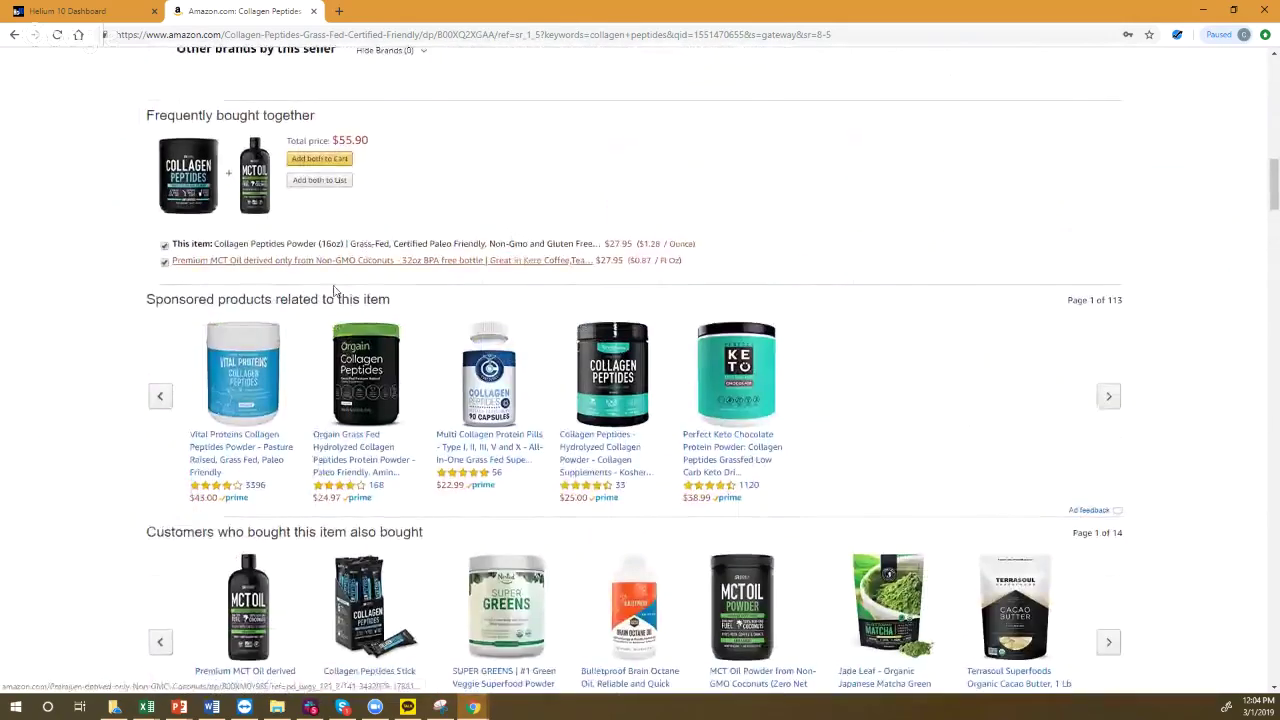
pyautogui.scroll(-1, 449, 458)
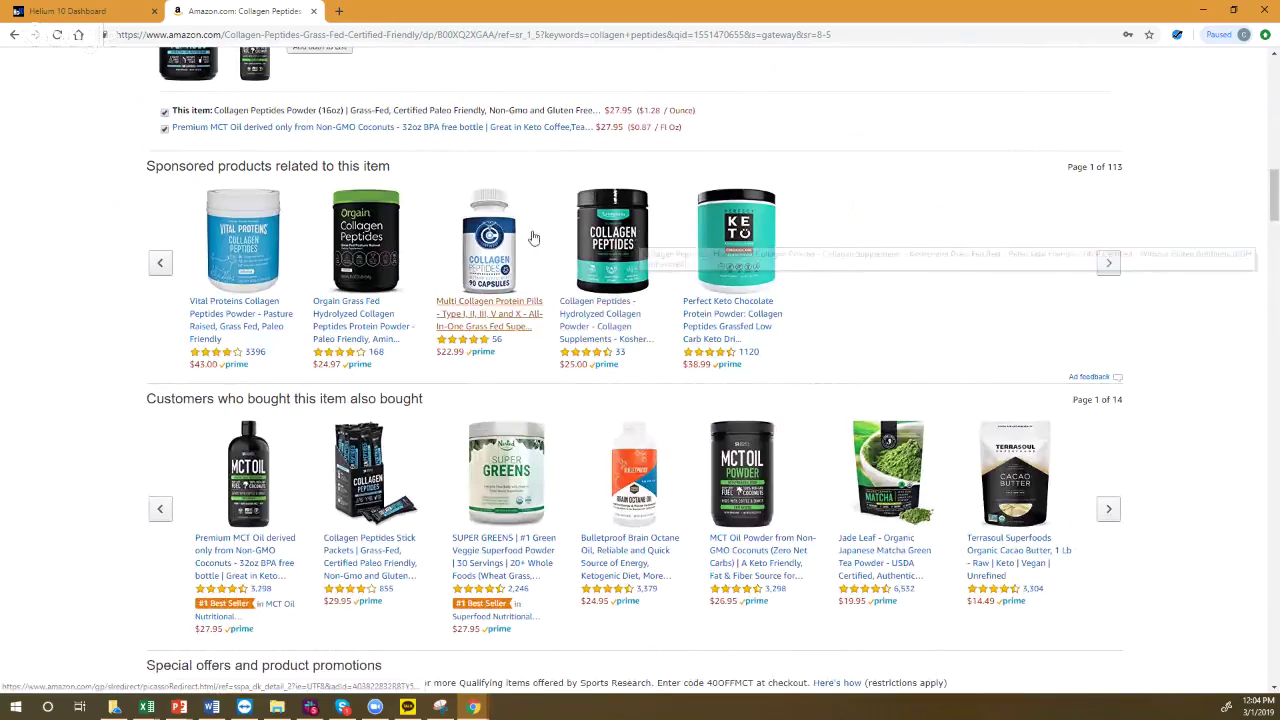
# - Examine the listing's product description, product details and further sponsored products, then return to the title and price section
pyautogui.scroll(-20, 508, 272)
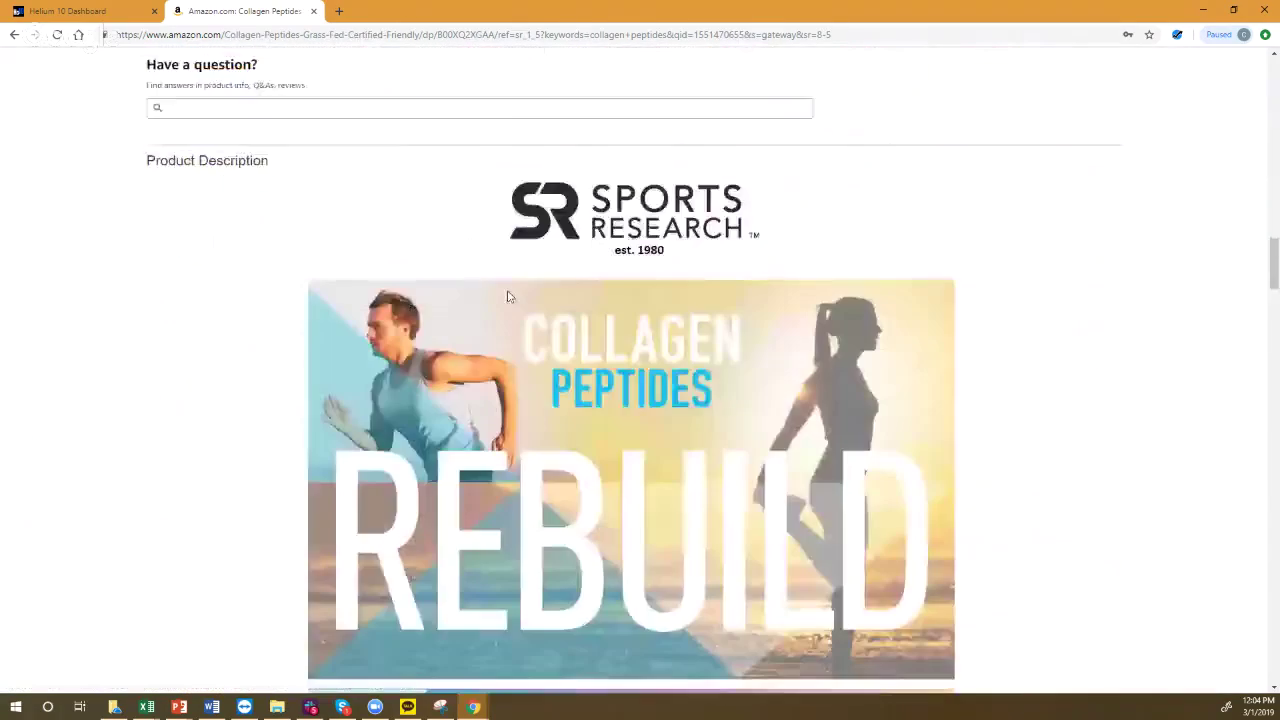
pyautogui.scroll(3, 508, 300)
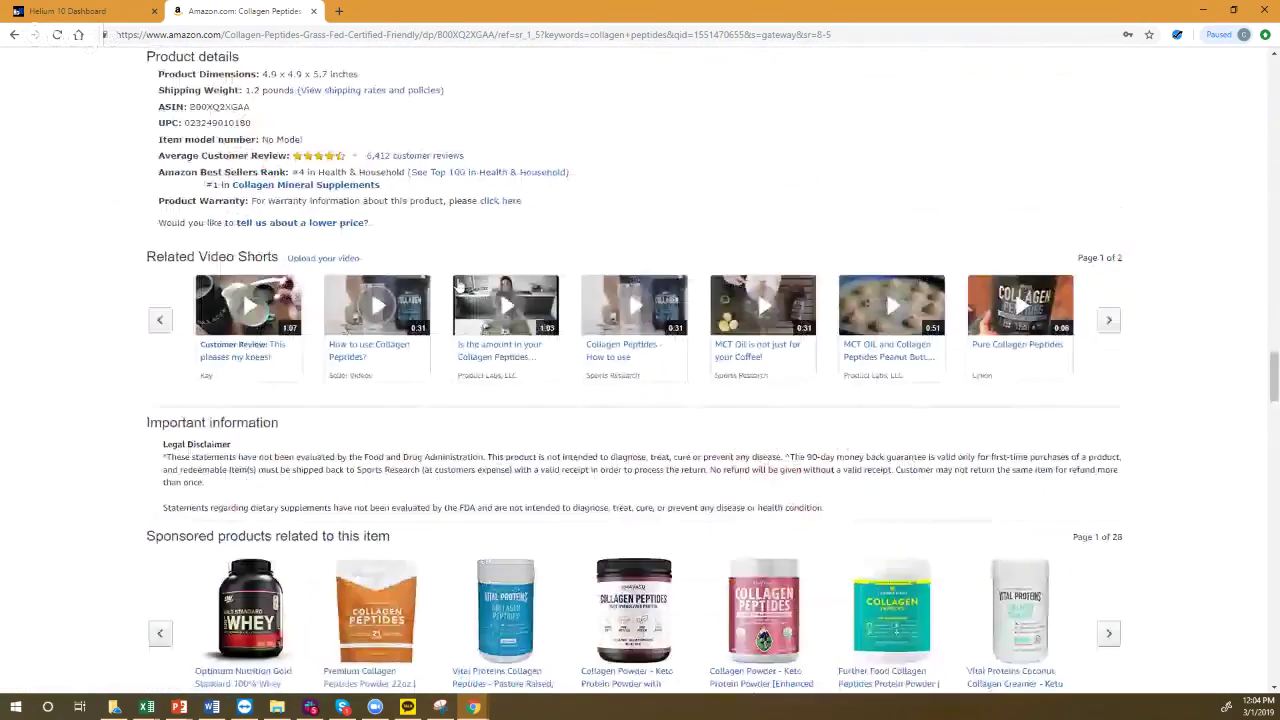
pyautogui.scroll(-2, 405, 458)
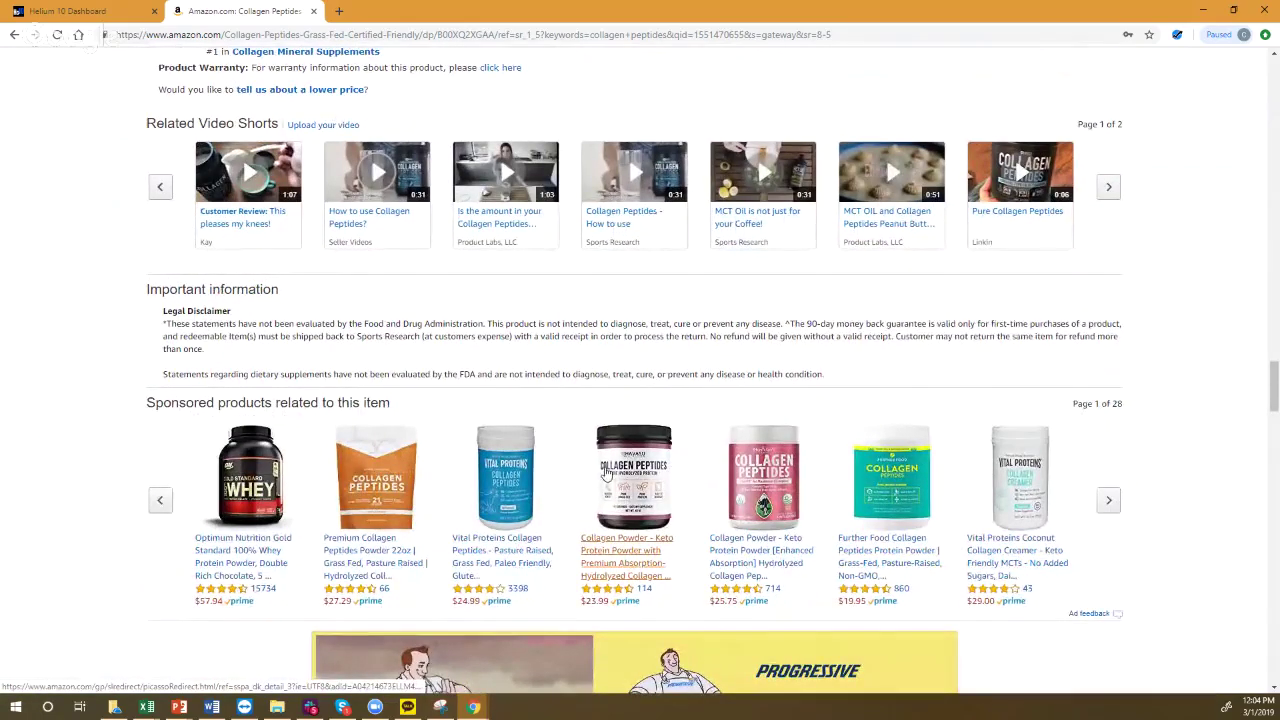
pyautogui.scroll(10, 605, 472)
pyautogui.scroll(15, 605, 472)
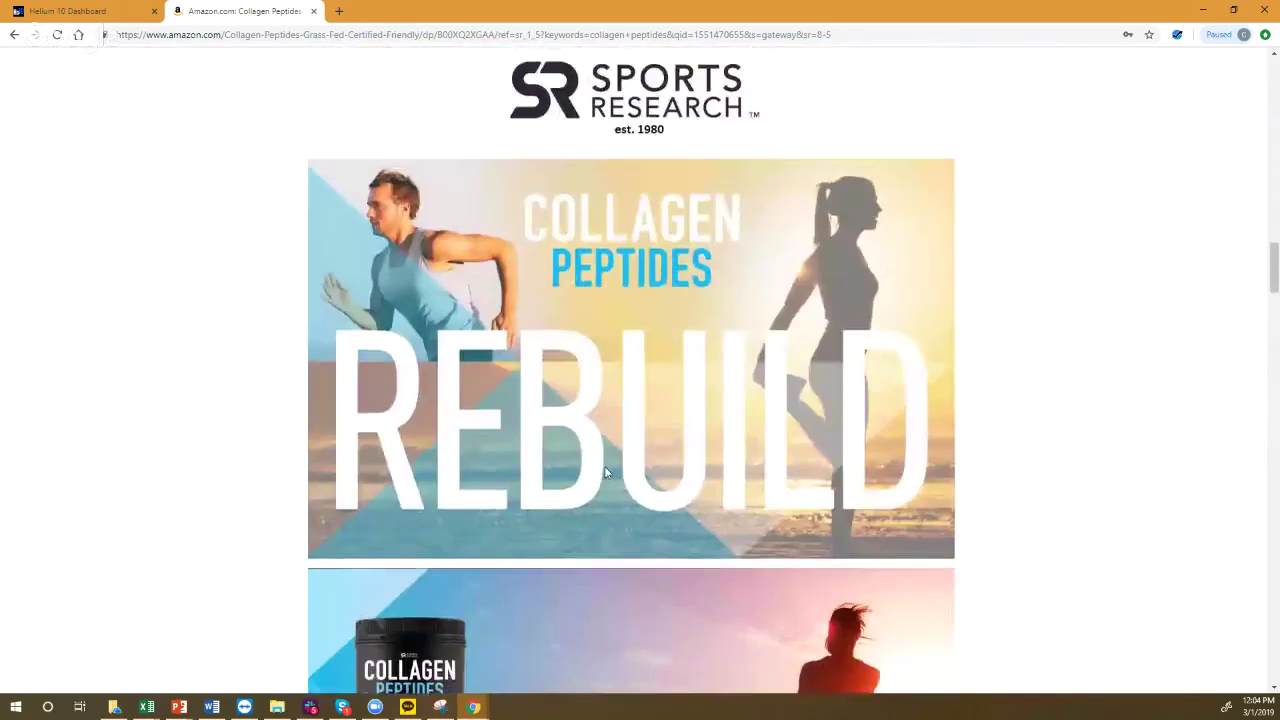
pyautogui.scroll(3, 606, 474)
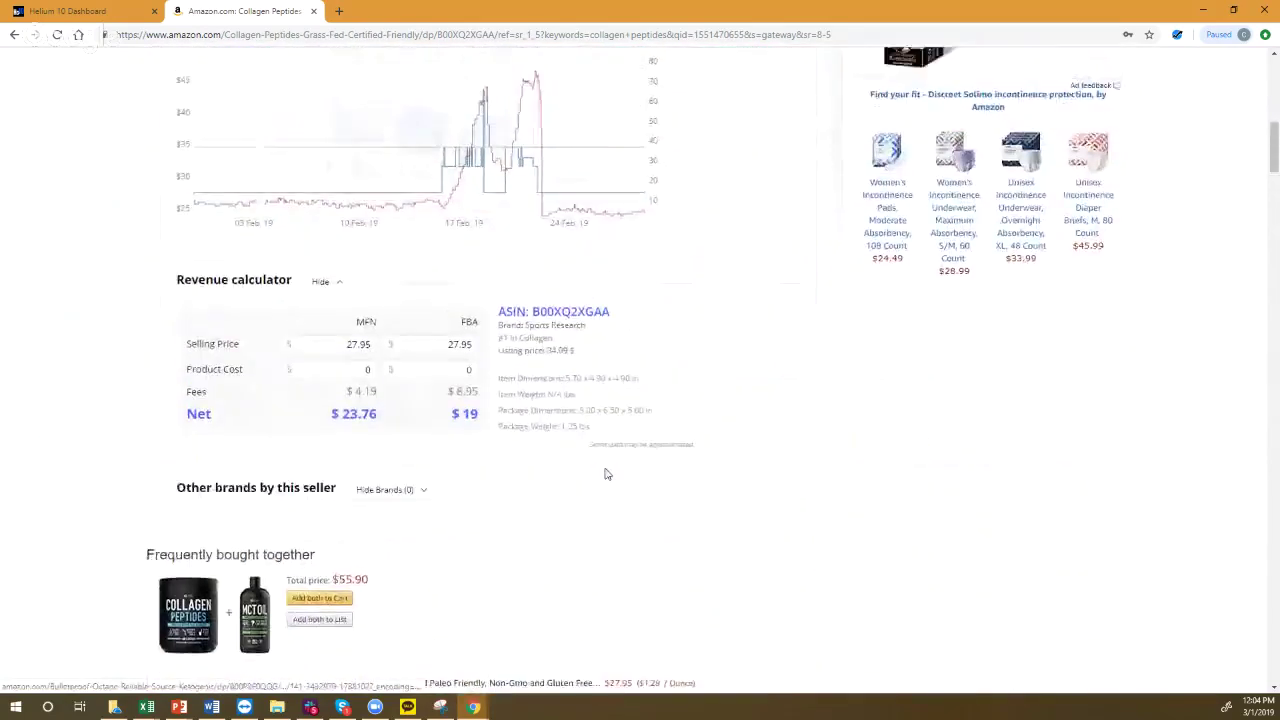
pyautogui.scroll(-4, 605, 472)
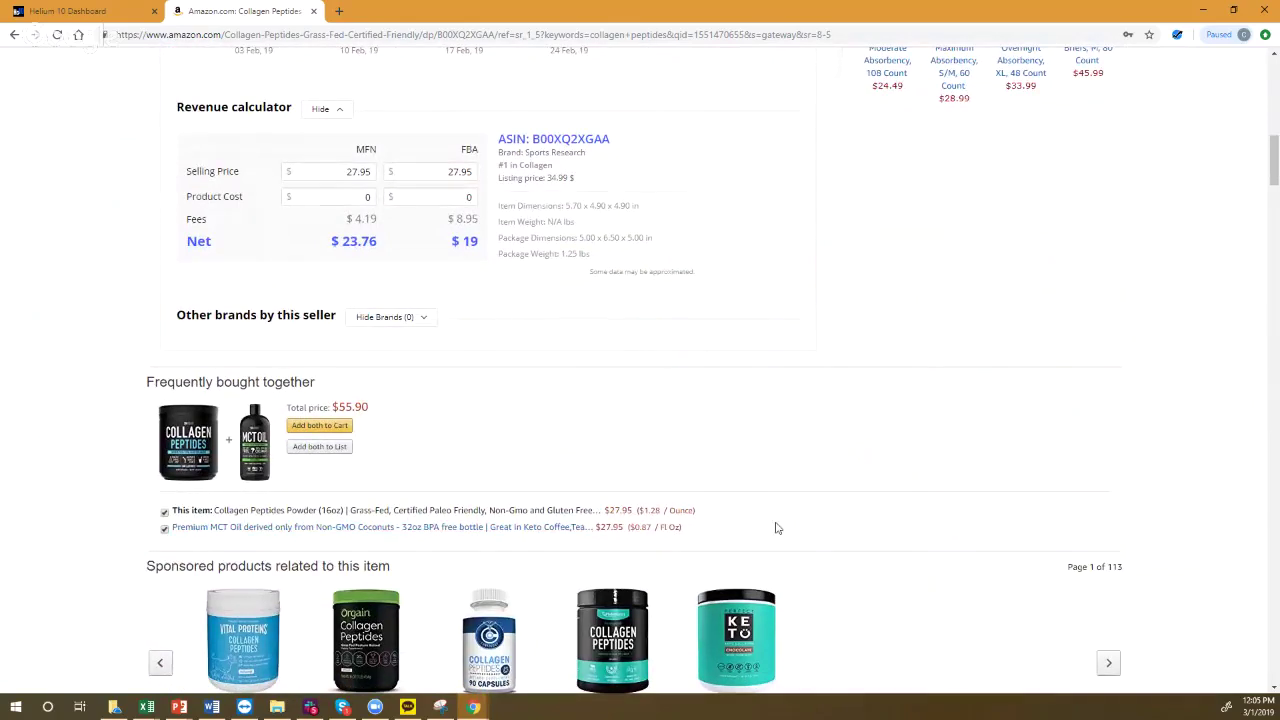
pyautogui.scroll(3, 776, 526)
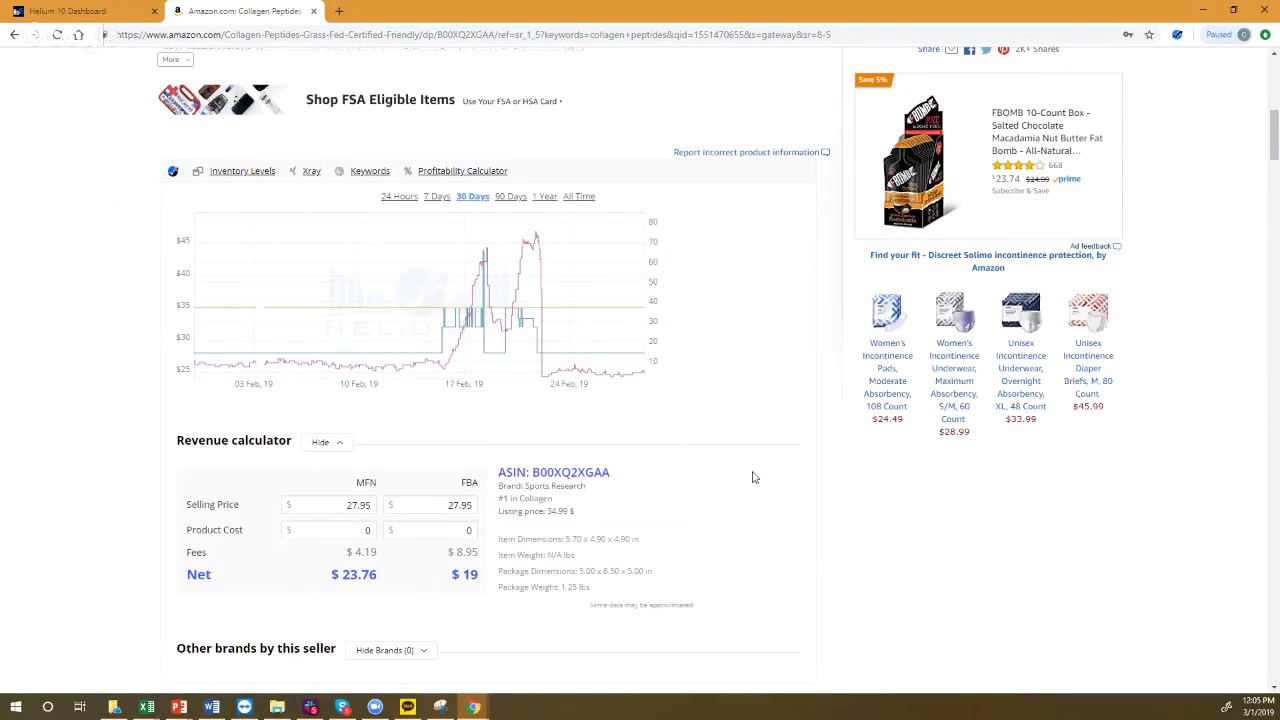
pyautogui.scroll(10, 754, 477)
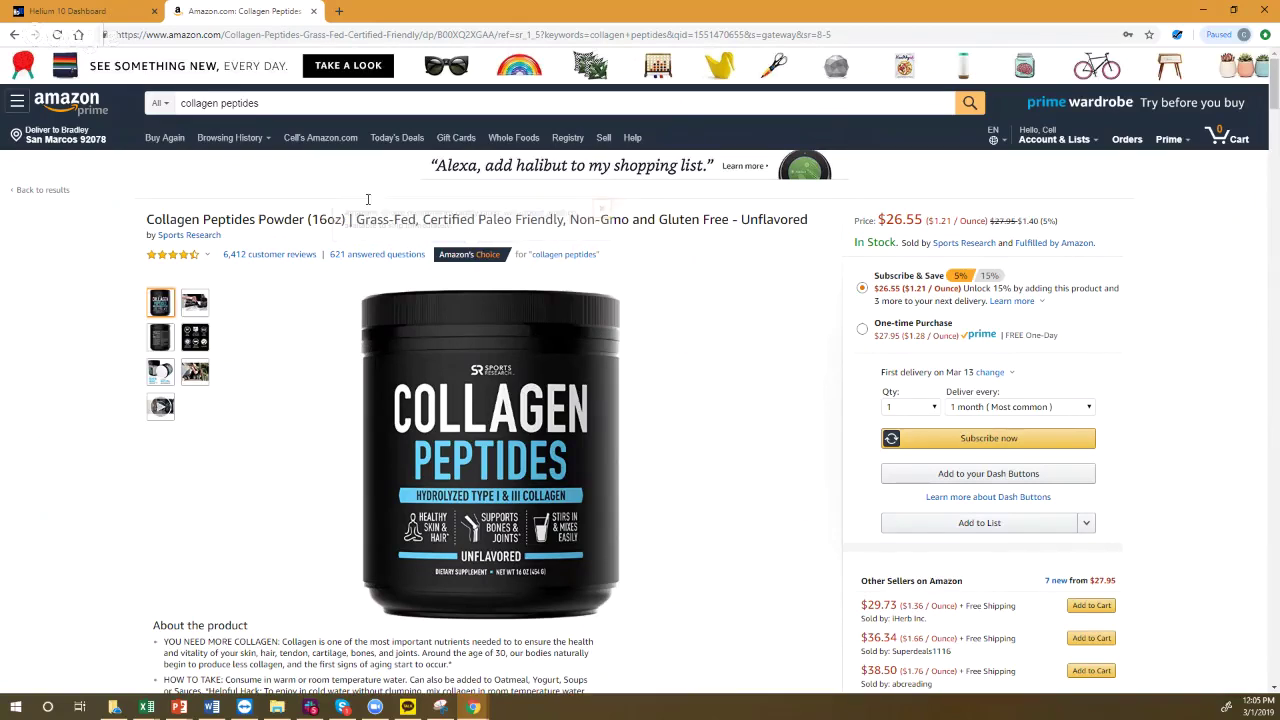
# - Copy the Sports Research listing's ASIN from its page address and return to the collagen peptides search results
pyautogui.doubleClick(475, 34)
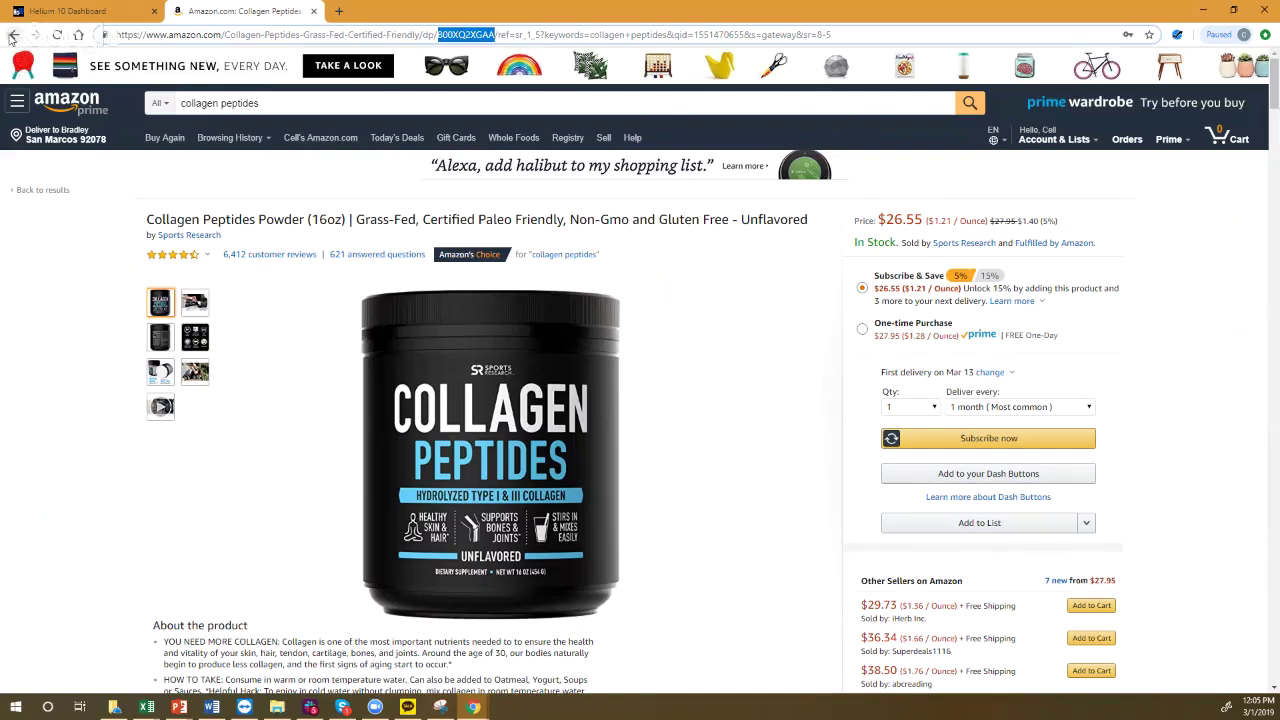
pyautogui.click(12, 35)
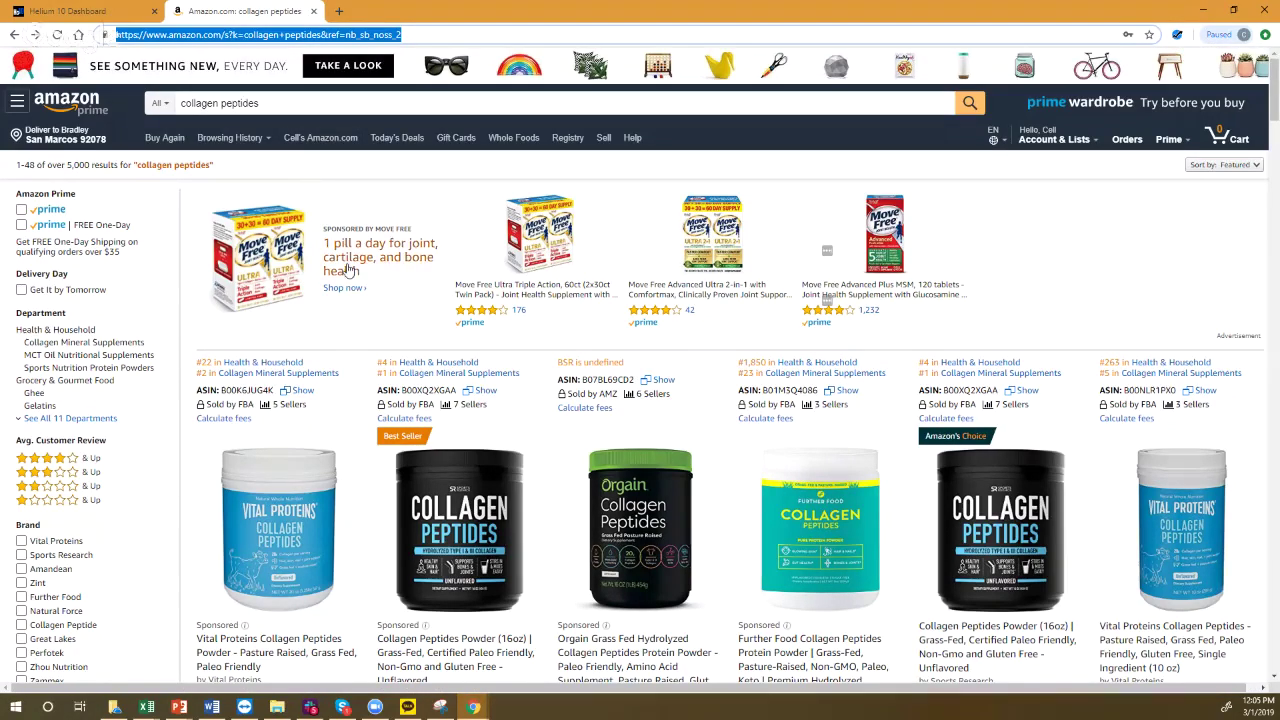
pyautogui.click(994, 502)
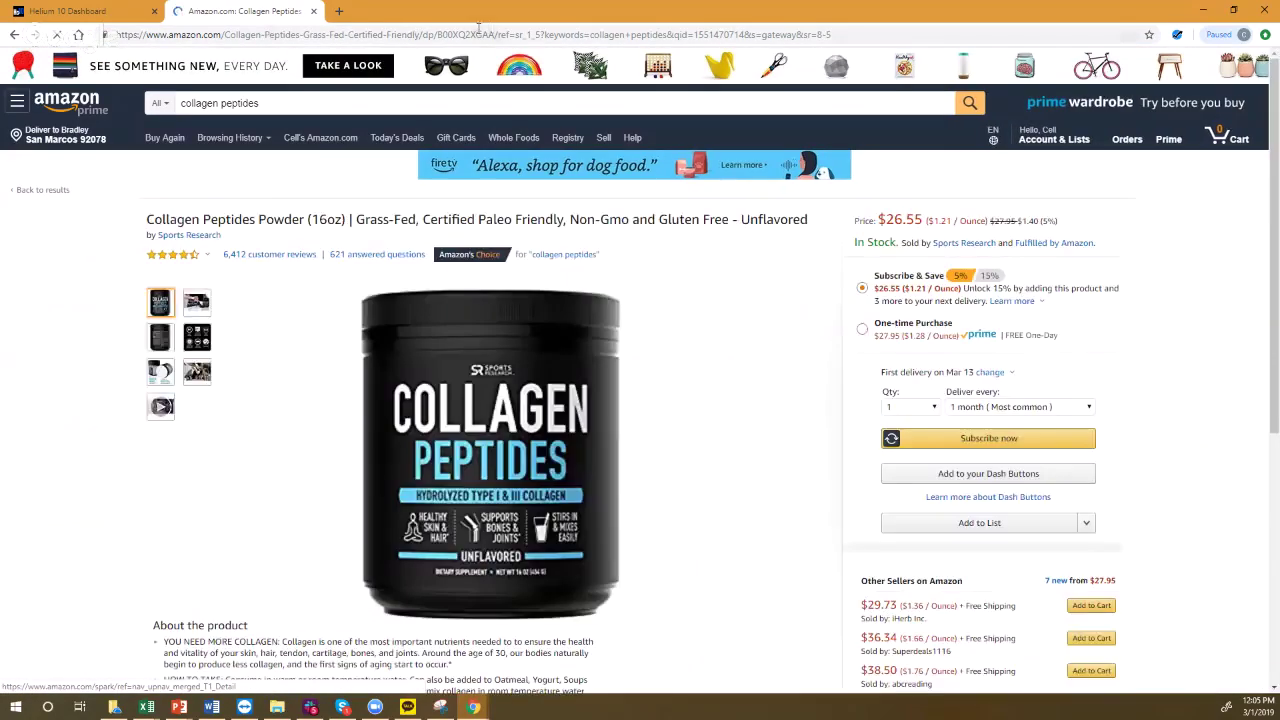
pyautogui.doubleClick(465, 34)
pyautogui.rightClick(478, 34)
pyautogui.click(551, 103)
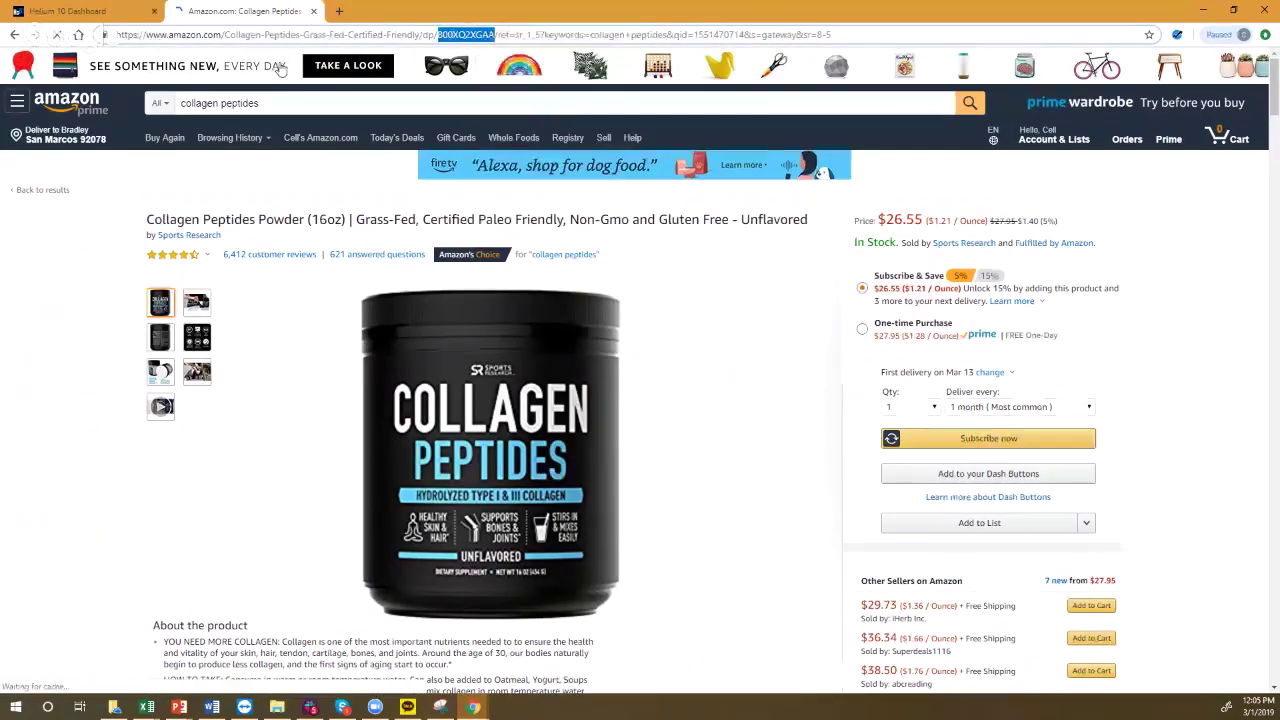
pyautogui.click(15, 36)
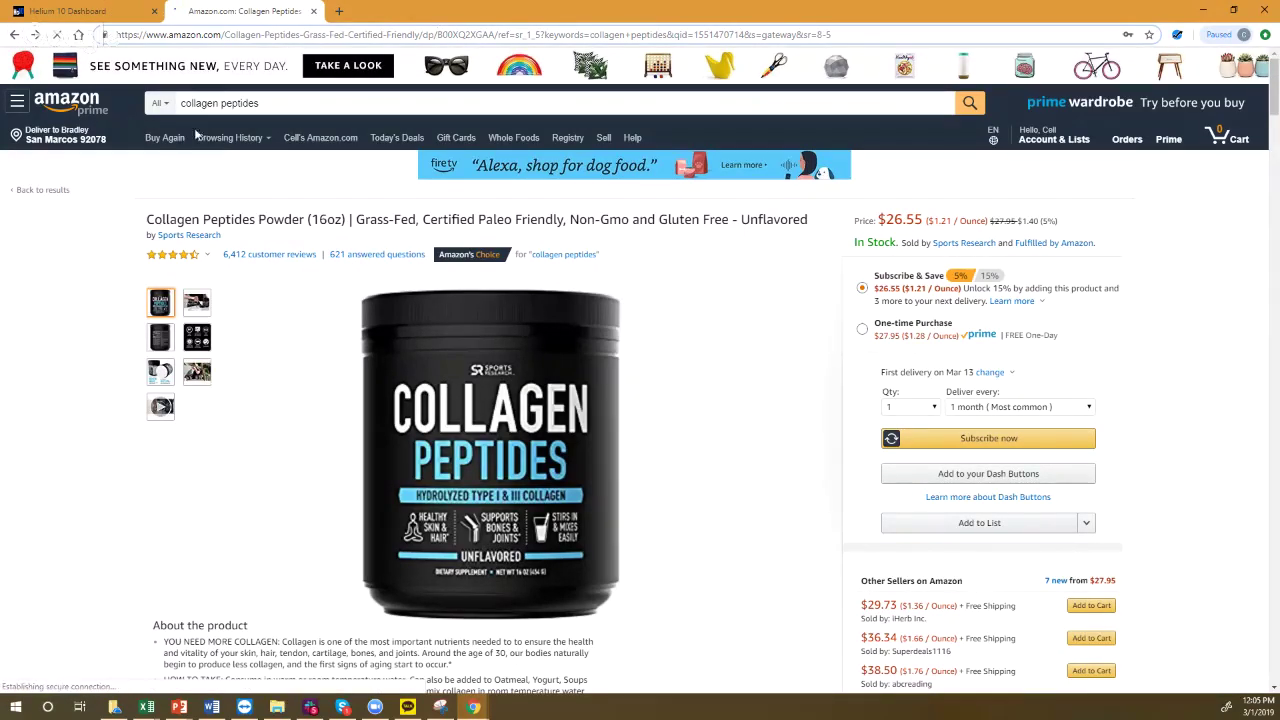
pyautogui.click(16, 38)
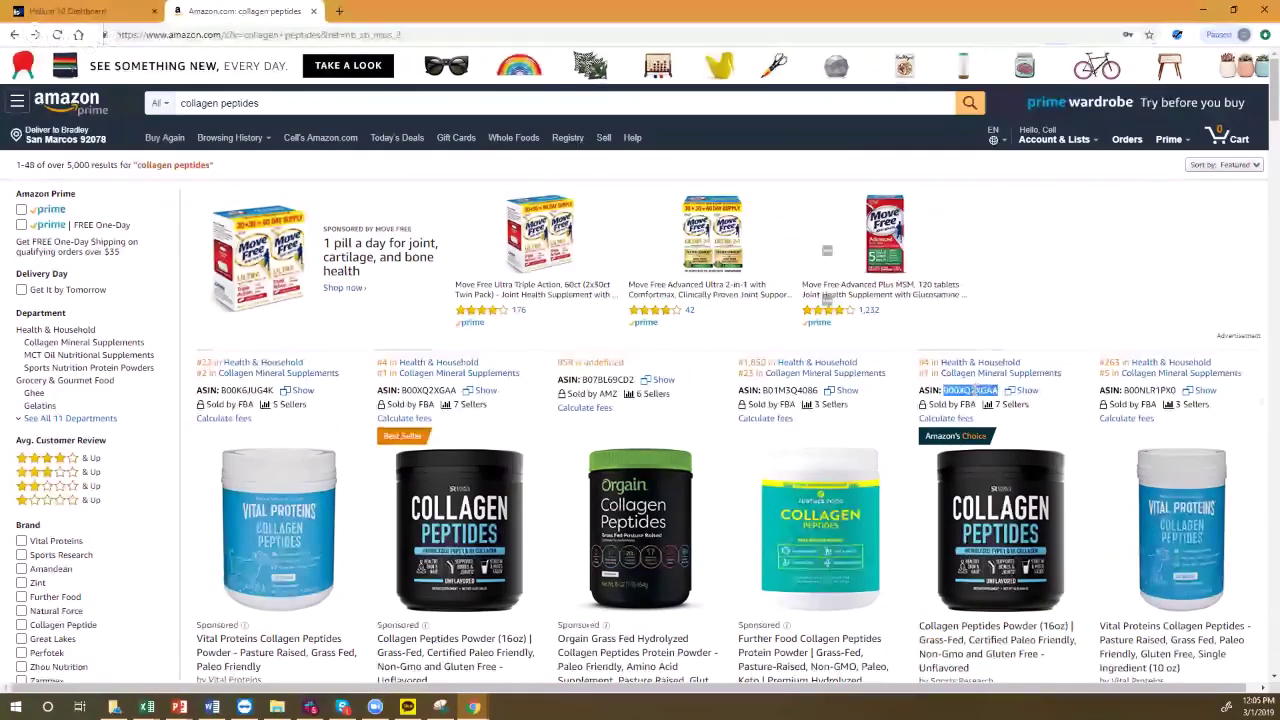
# - Highlight the 10 oz Vital Proteins product's ASIN, run ASIN Grabber on the search results, review its product list and close it
pyautogui.doubleClick(1150, 392)
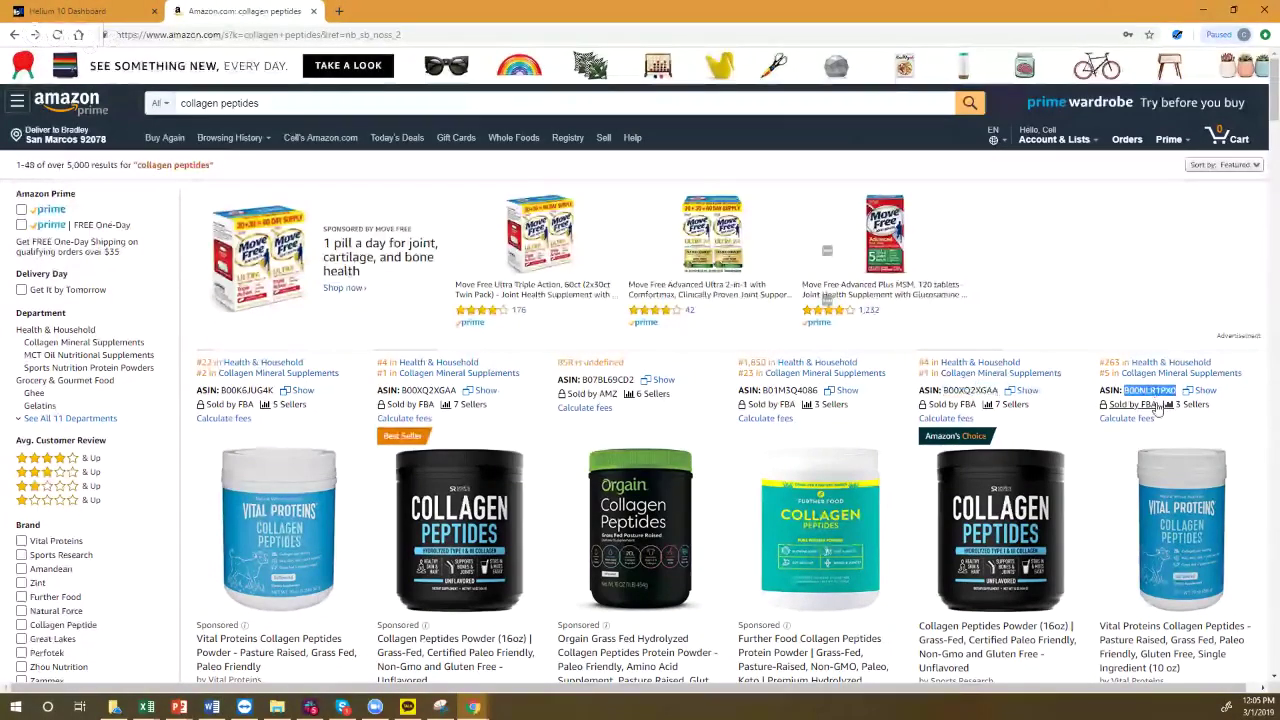
pyautogui.click(1178, 36)
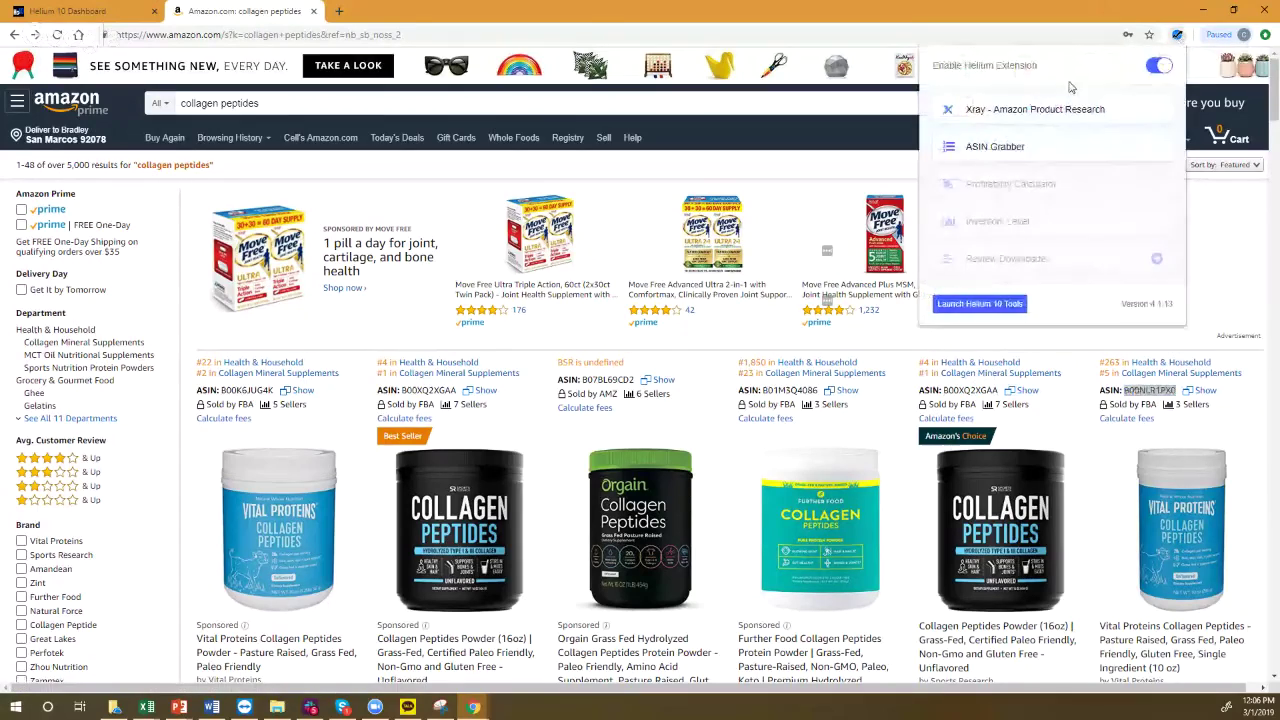
pyautogui.click(1024, 148)
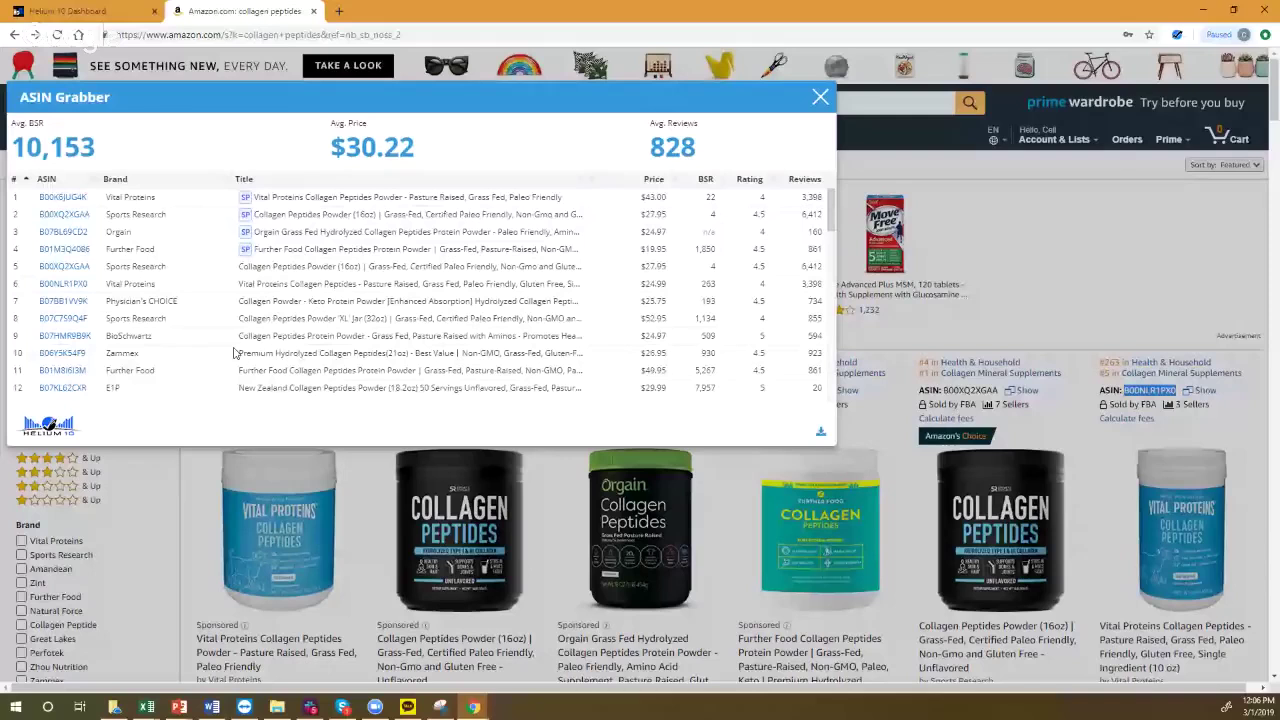
pyautogui.scroll(-10, 233, 353)
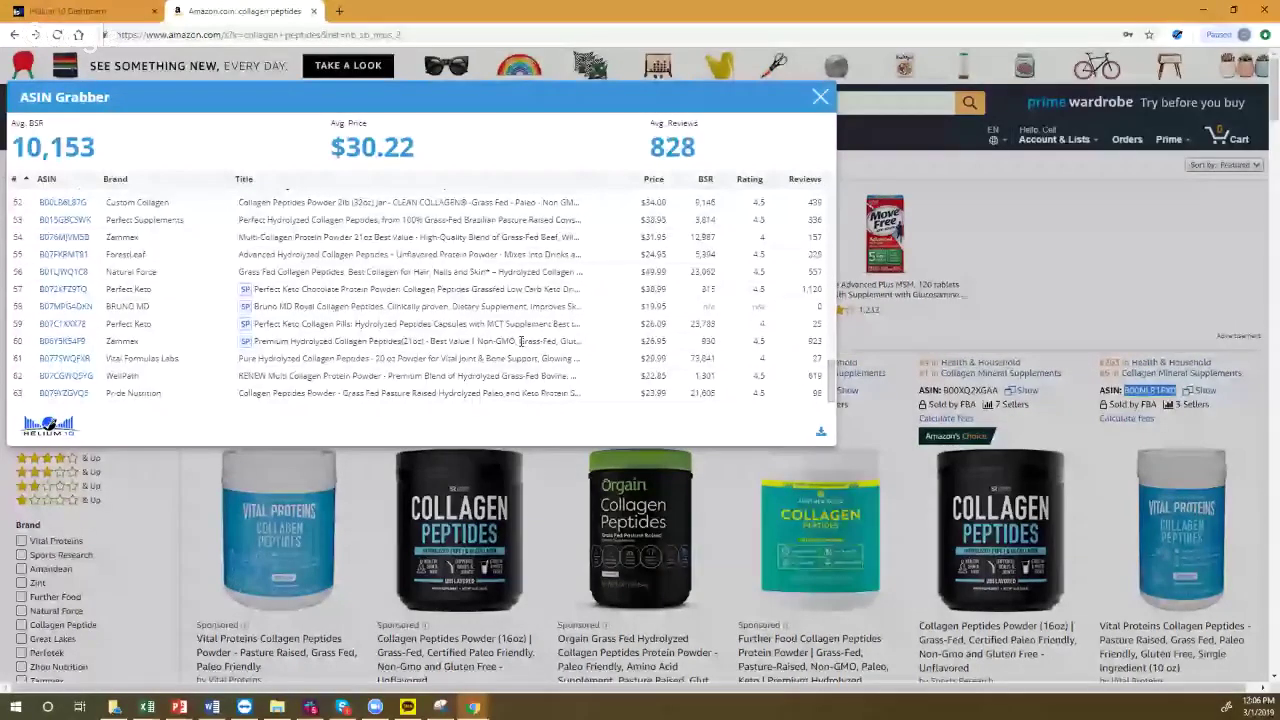
pyautogui.scroll(3, 520, 341)
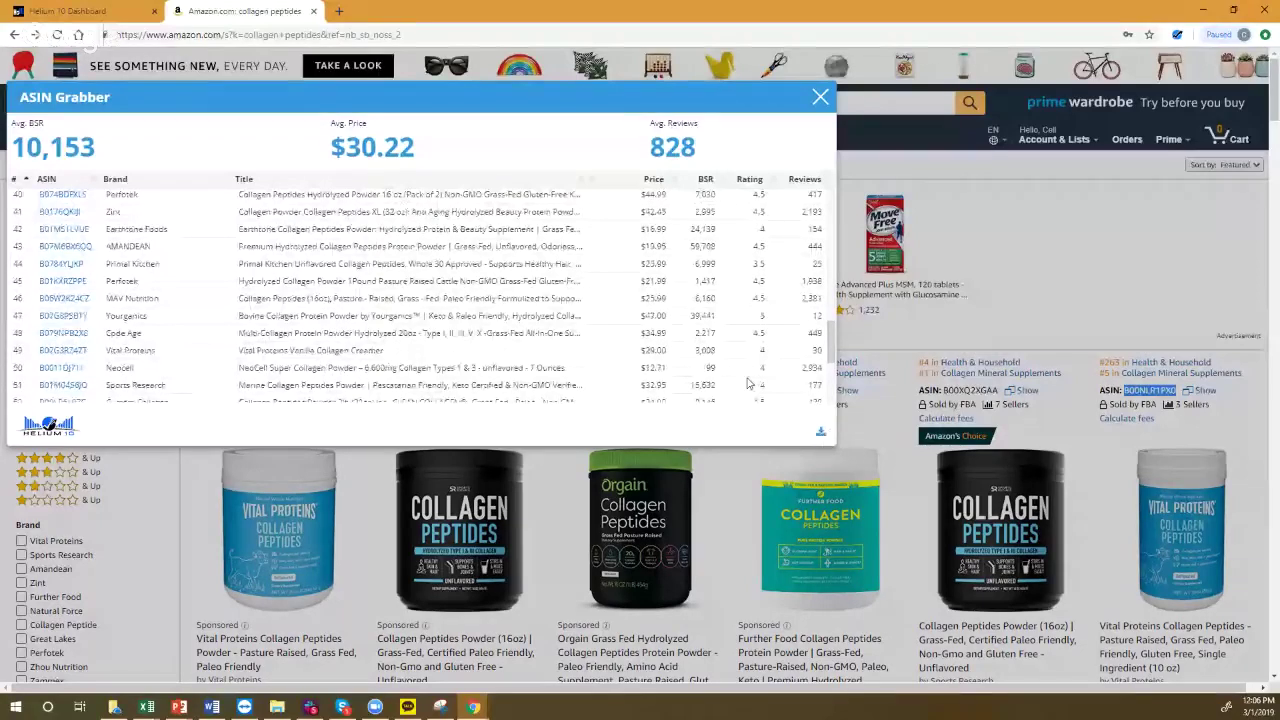
pyautogui.click(821, 98)
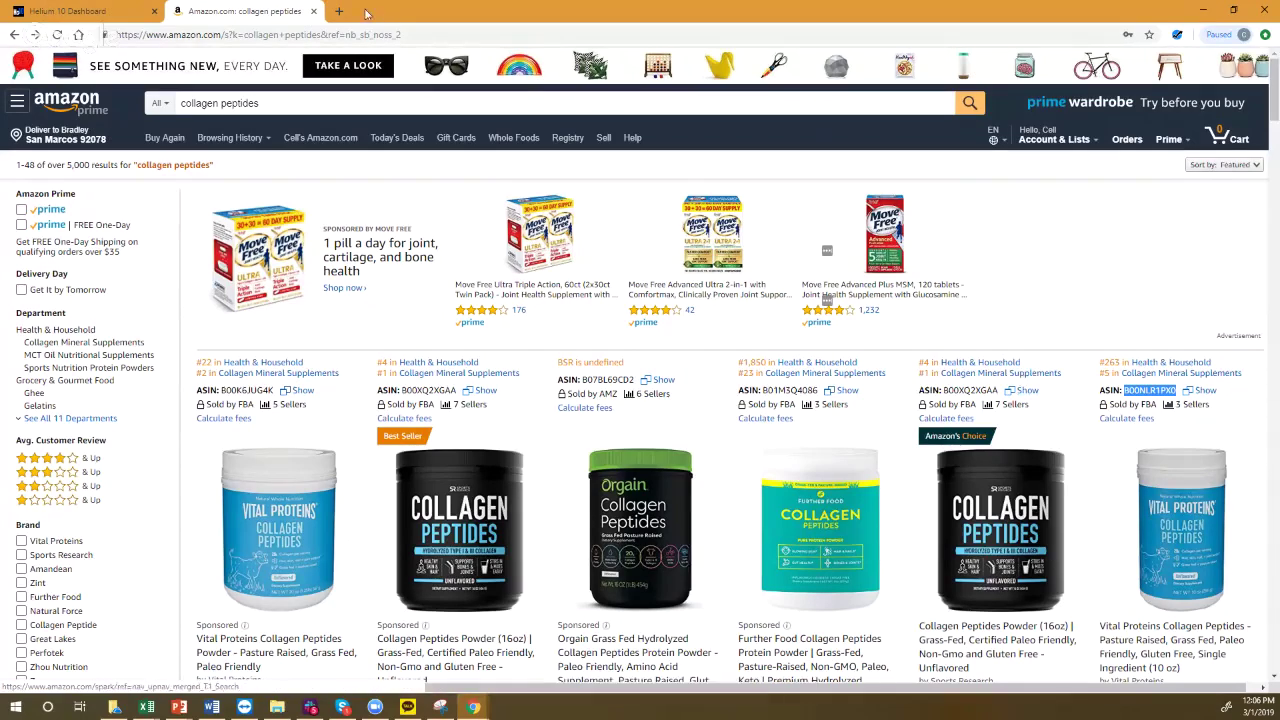
# - Switch to Helium 10, open Black Box and set the advanced Title Keyword Search filter to "collagen peptides"
pyautogui.click(70, 7)
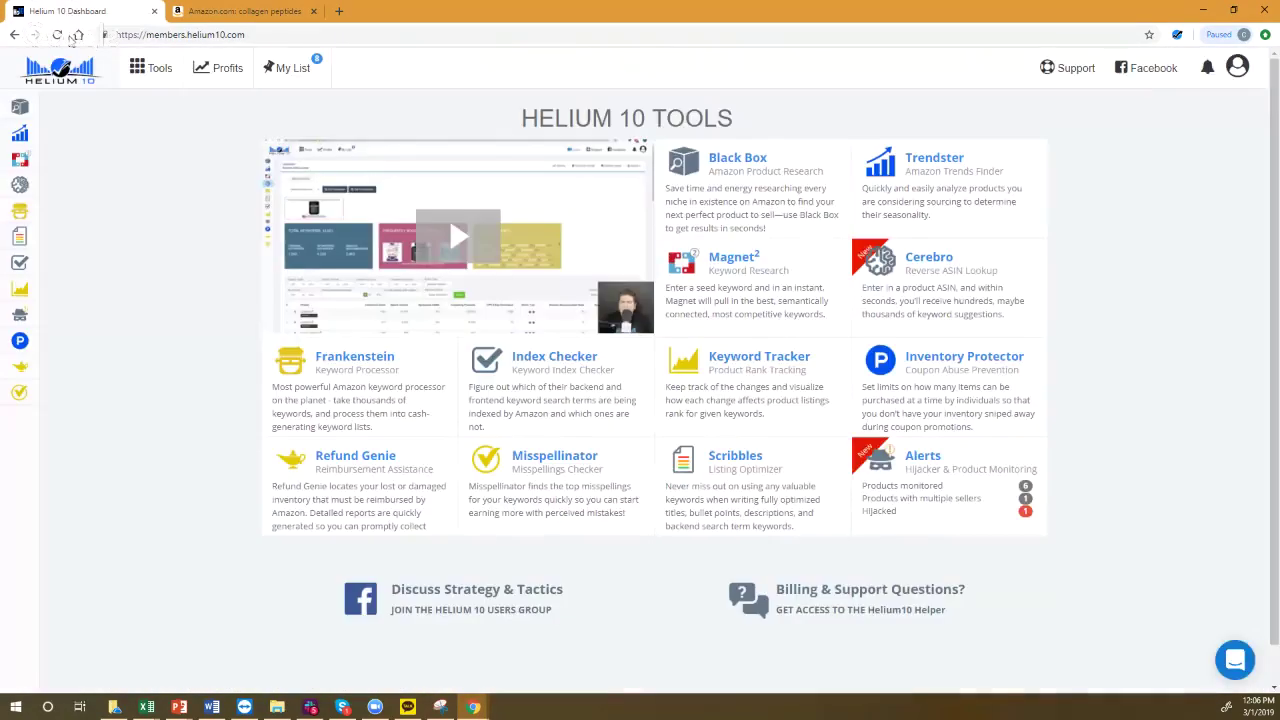
pyautogui.click(36, 107)
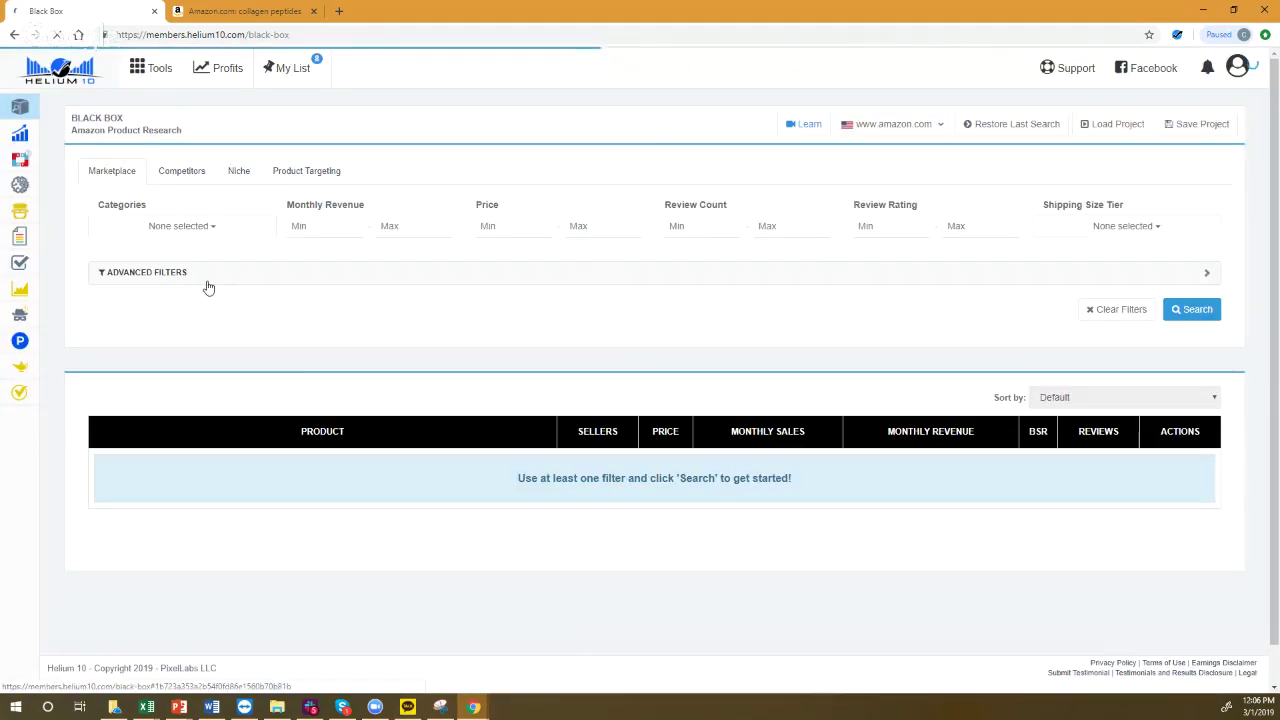
pyautogui.click(209, 276)
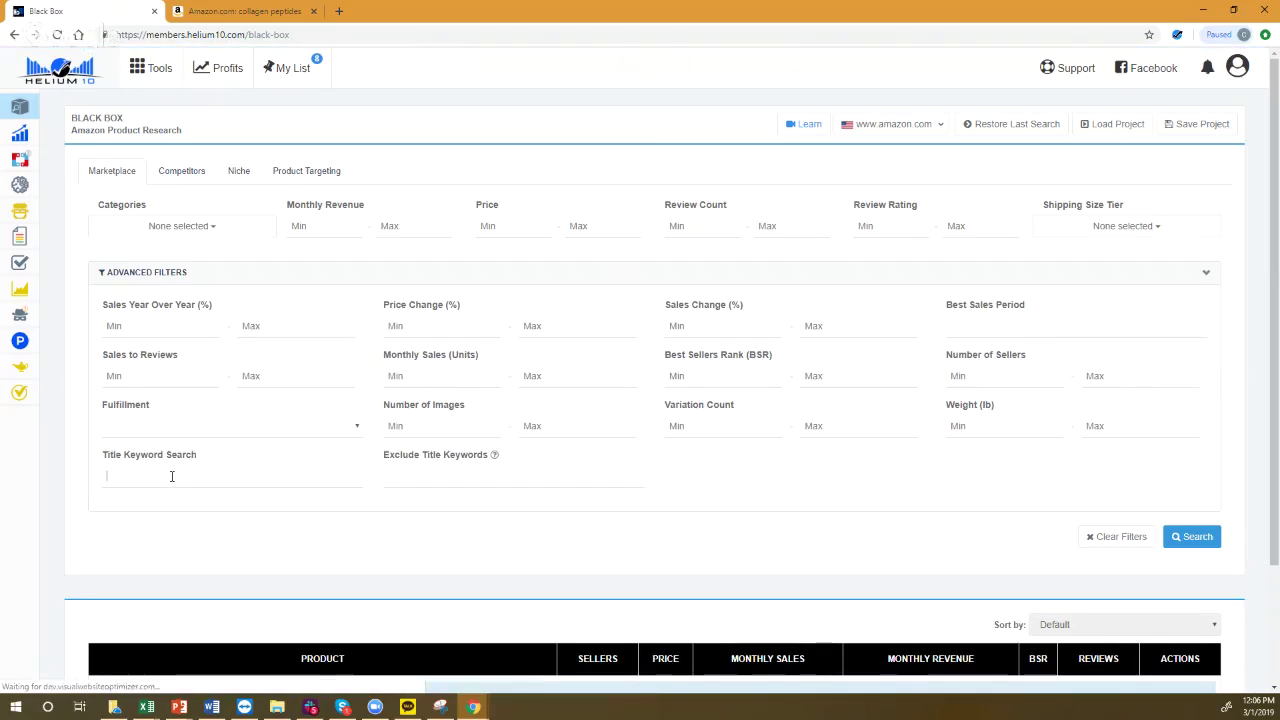
pyautogui.click(172, 476)
pyautogui.write('collage')
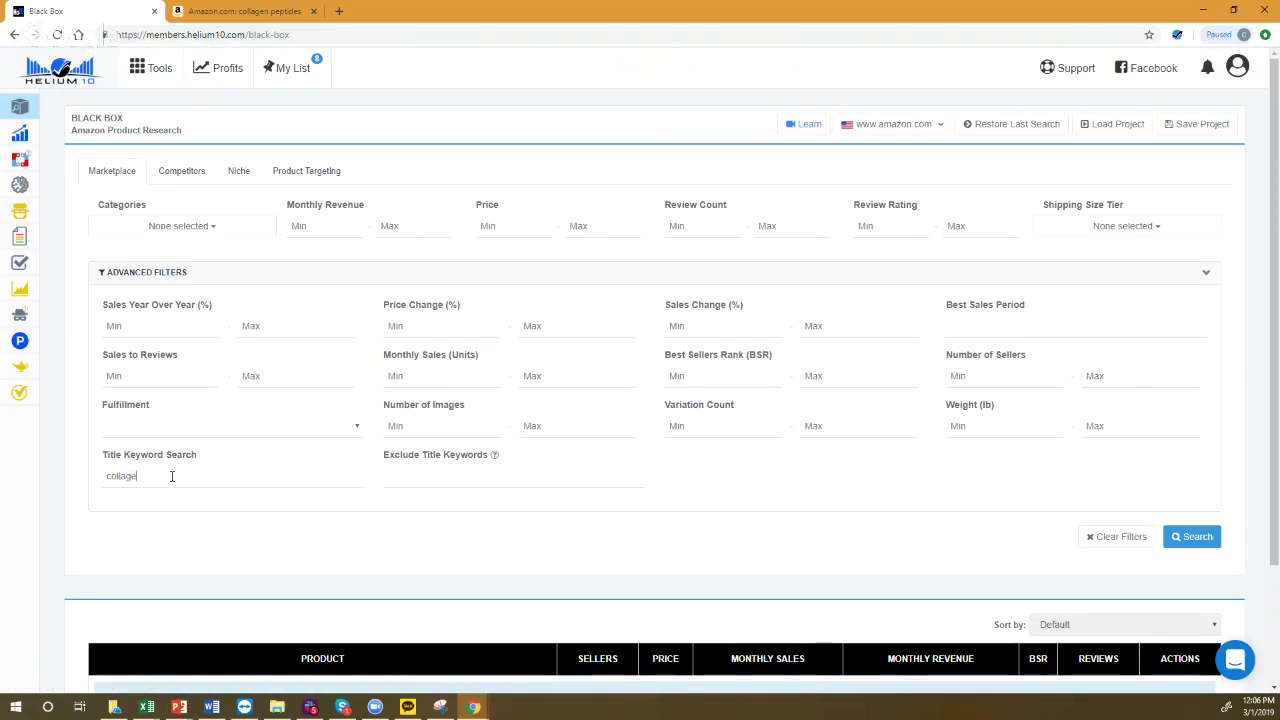
pyautogui.write('n peptides')
# - Set the minimum monthly revenue to 1000 and restrict the product search to the Health & Household category
pyautogui.click(368, 238)
pyautogui.write('1000')
pyautogui.click(210, 234)
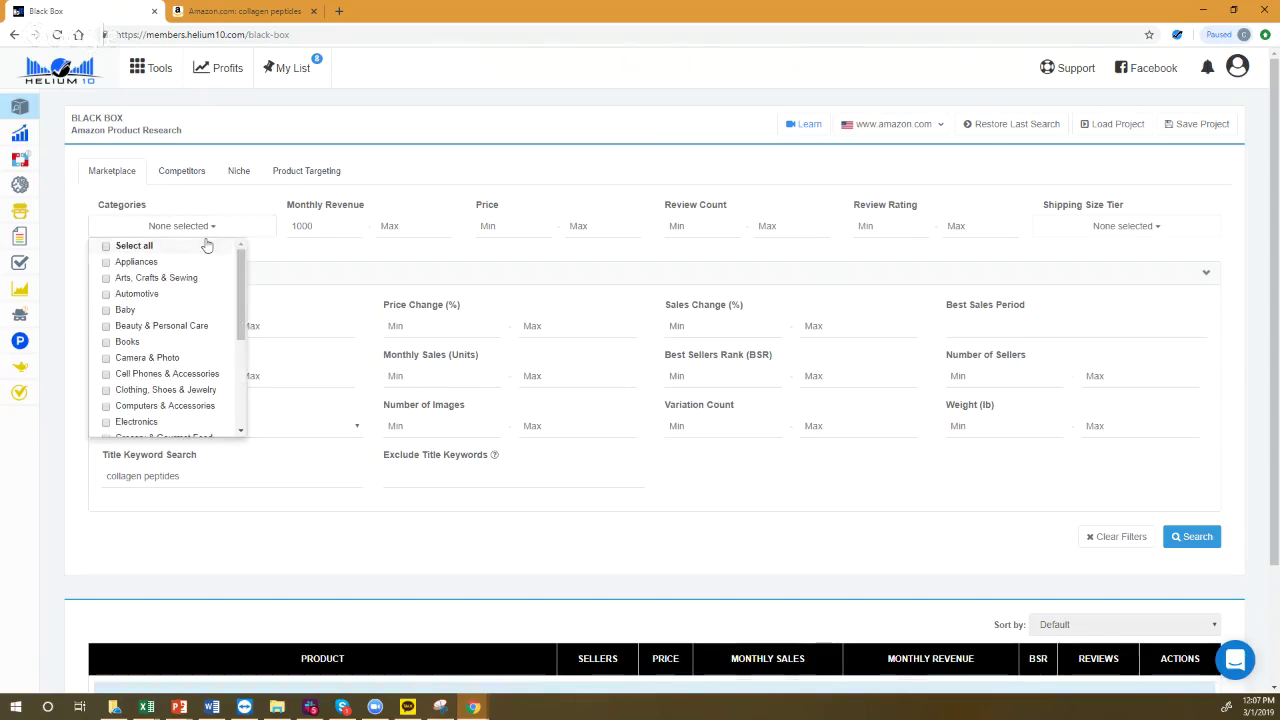
pyautogui.scroll(-1, 123, 378)
pyautogui.click(112, 390)
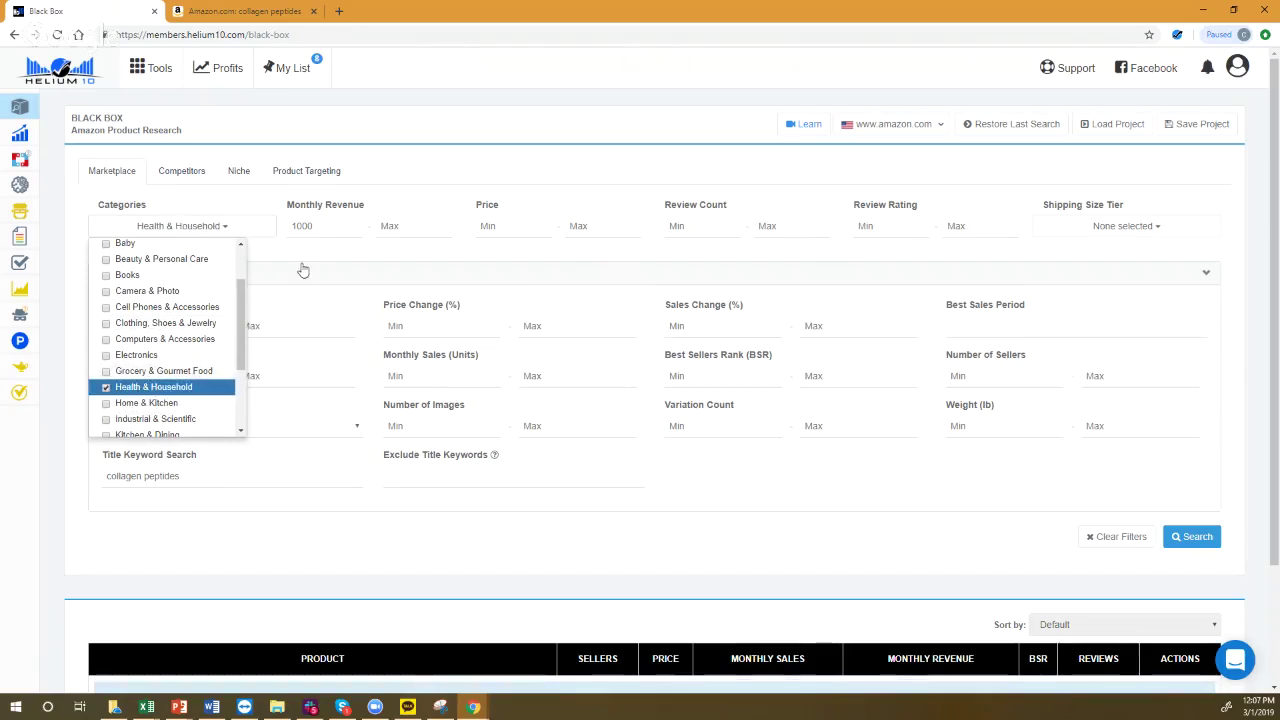
pyautogui.click(330, 256)
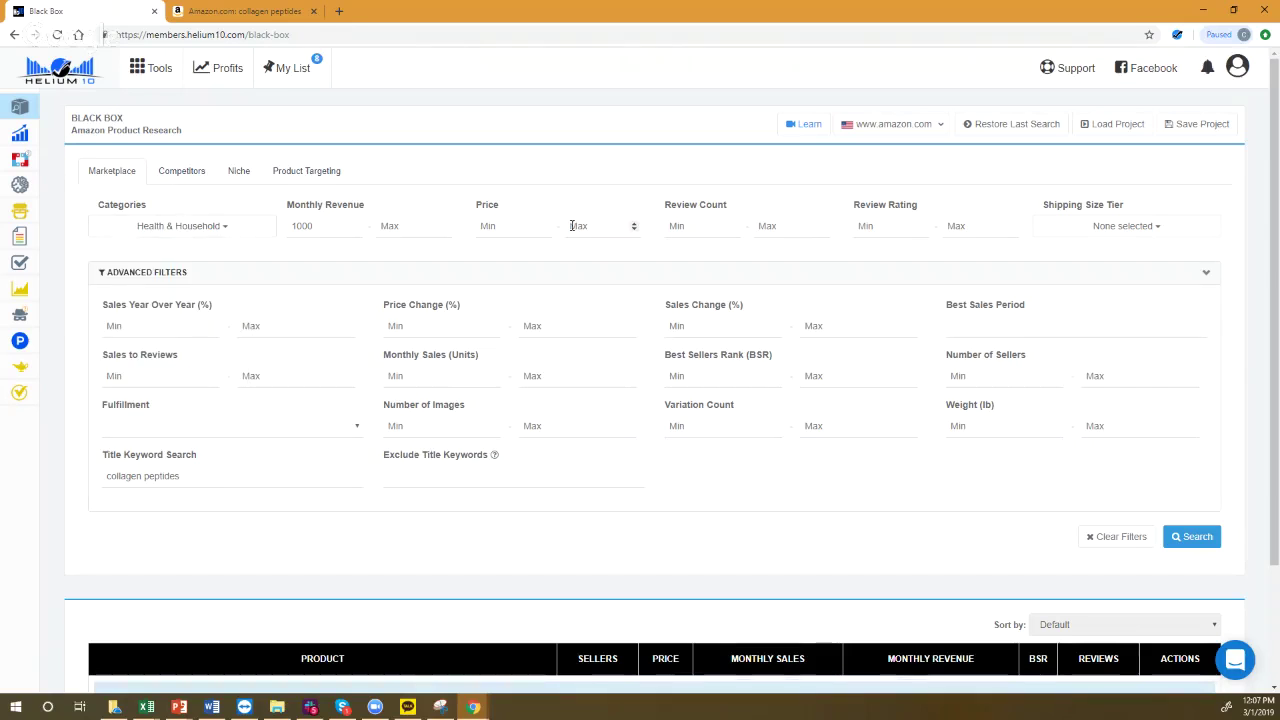
# - Limit the maximum review count to 5, run the product search and look through the first results
pyautogui.click(788, 225)
pyautogui.write('5')
pyautogui.click(1196, 538)
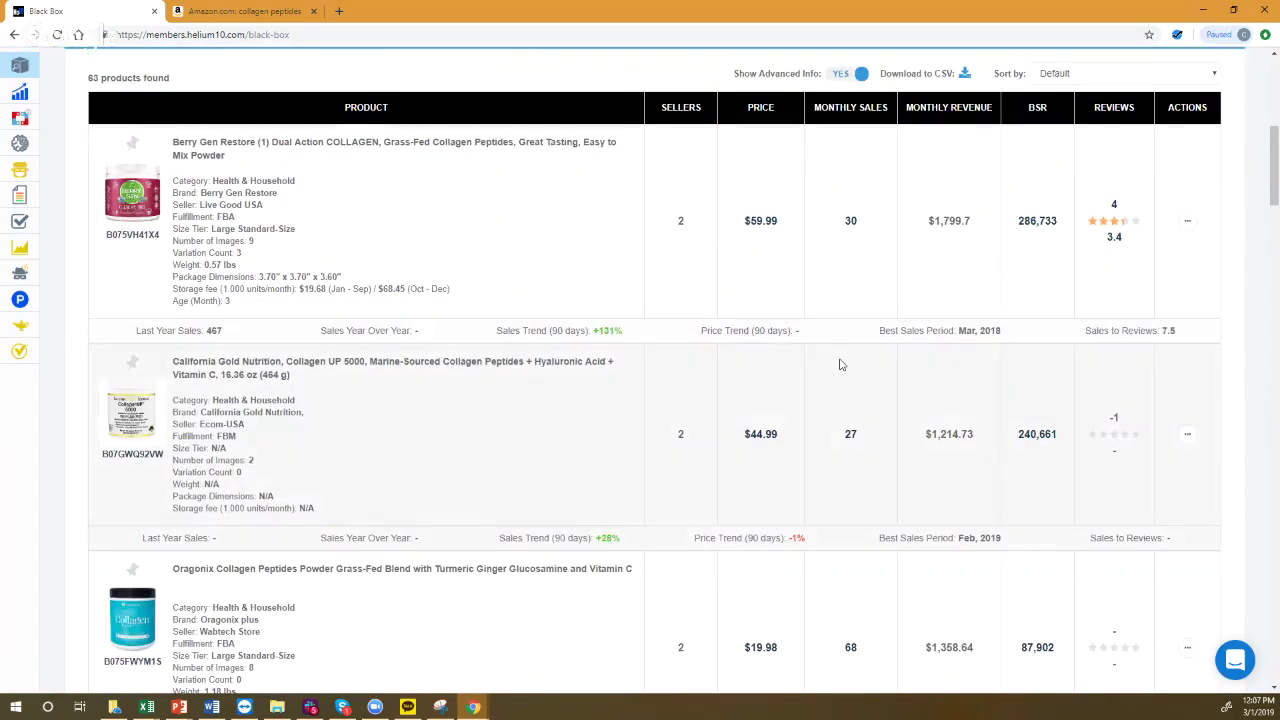
pyautogui.scroll(-1, 300, 360)
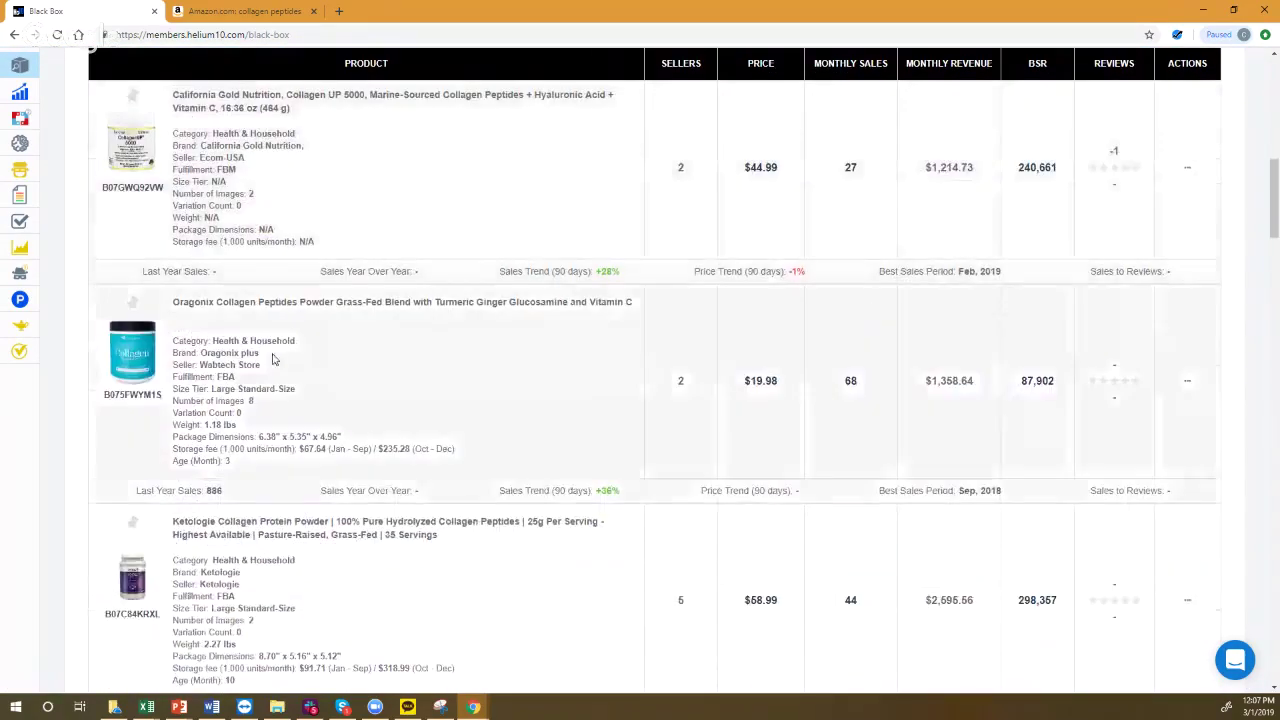
pyautogui.scroll(-1, 322, 356)
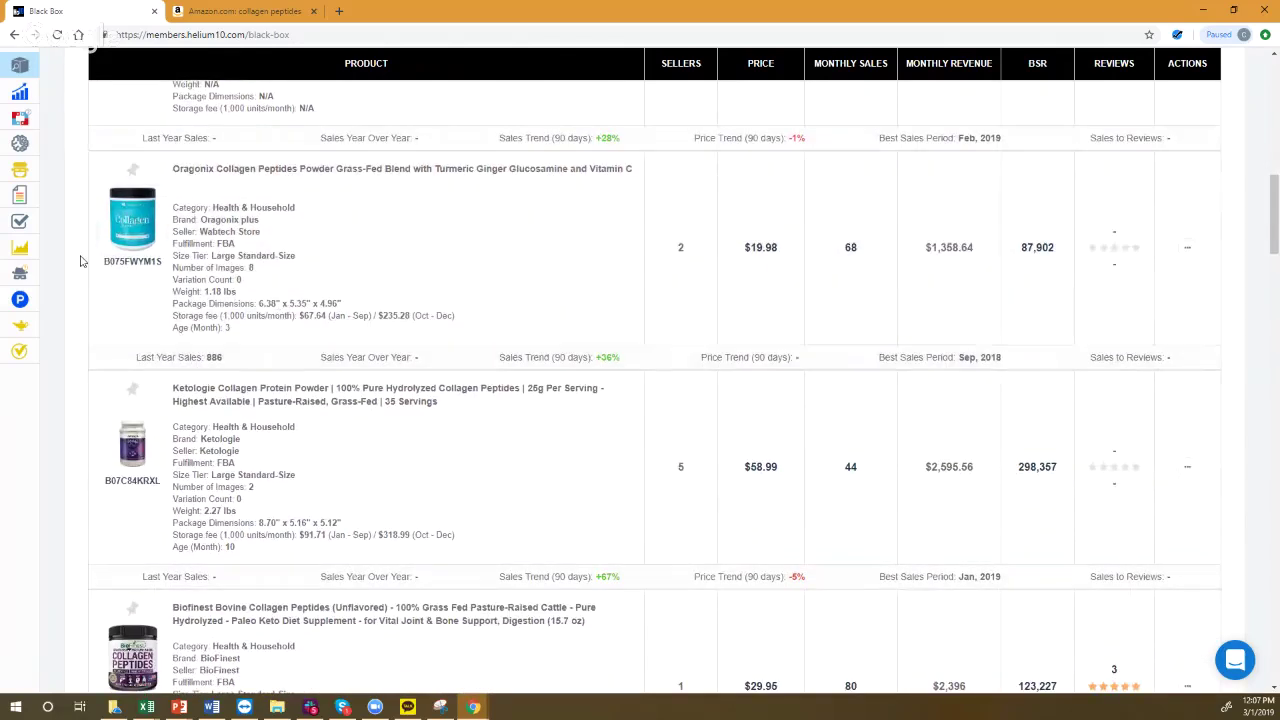
# - Open the Oragonix Collagen Peptides listing from the results and review its product details, revenue calculator and related products
pyautogui.click(117, 227)
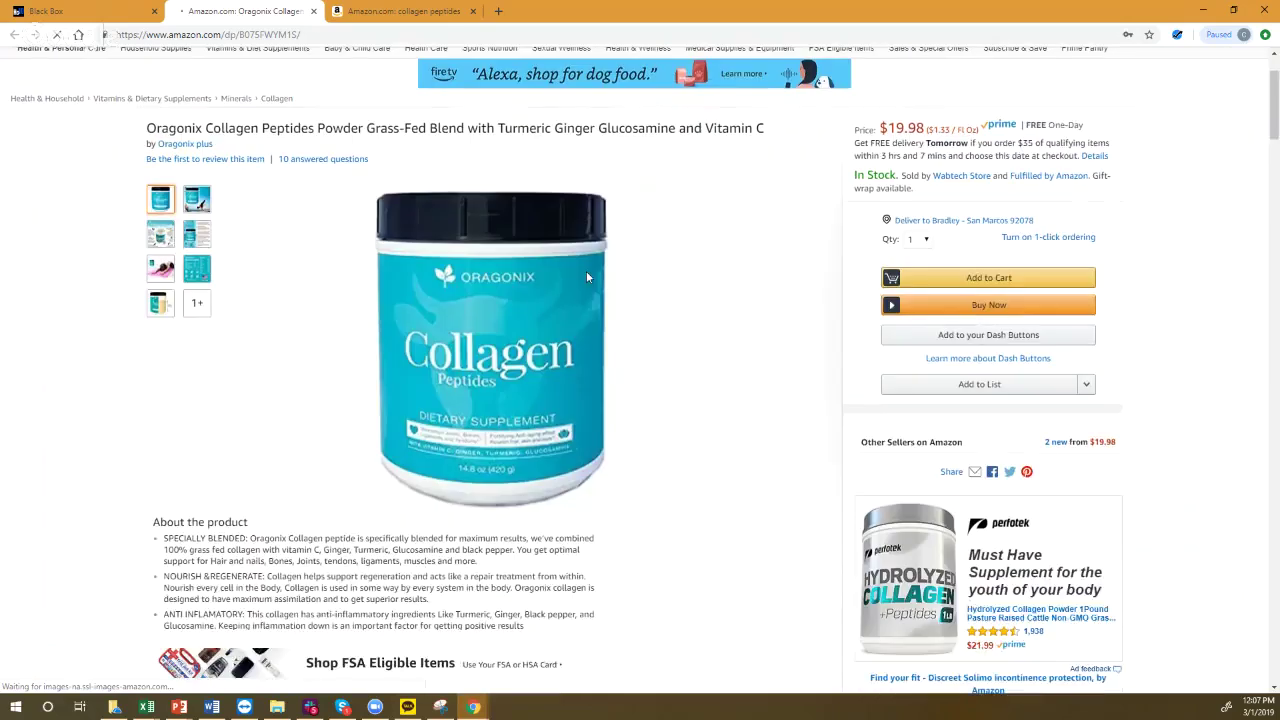
pyautogui.scroll(-3, 586, 271)
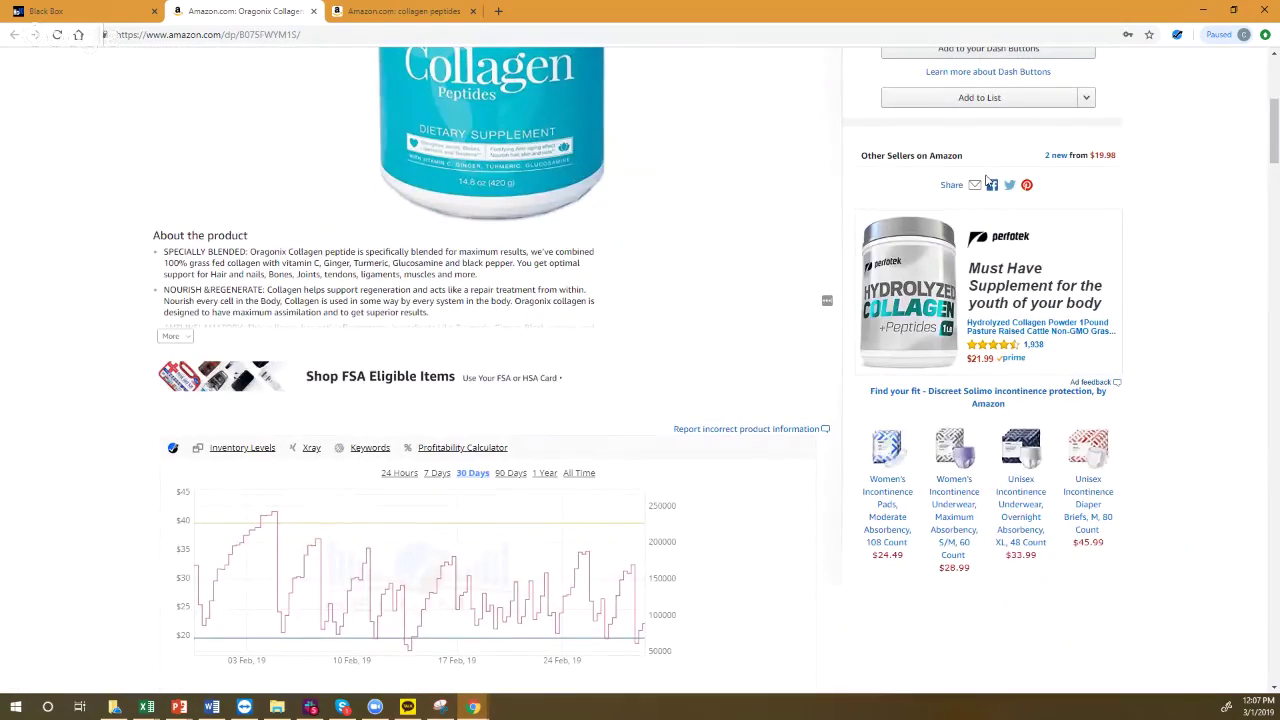
pyautogui.scroll(-8, 595, 302)
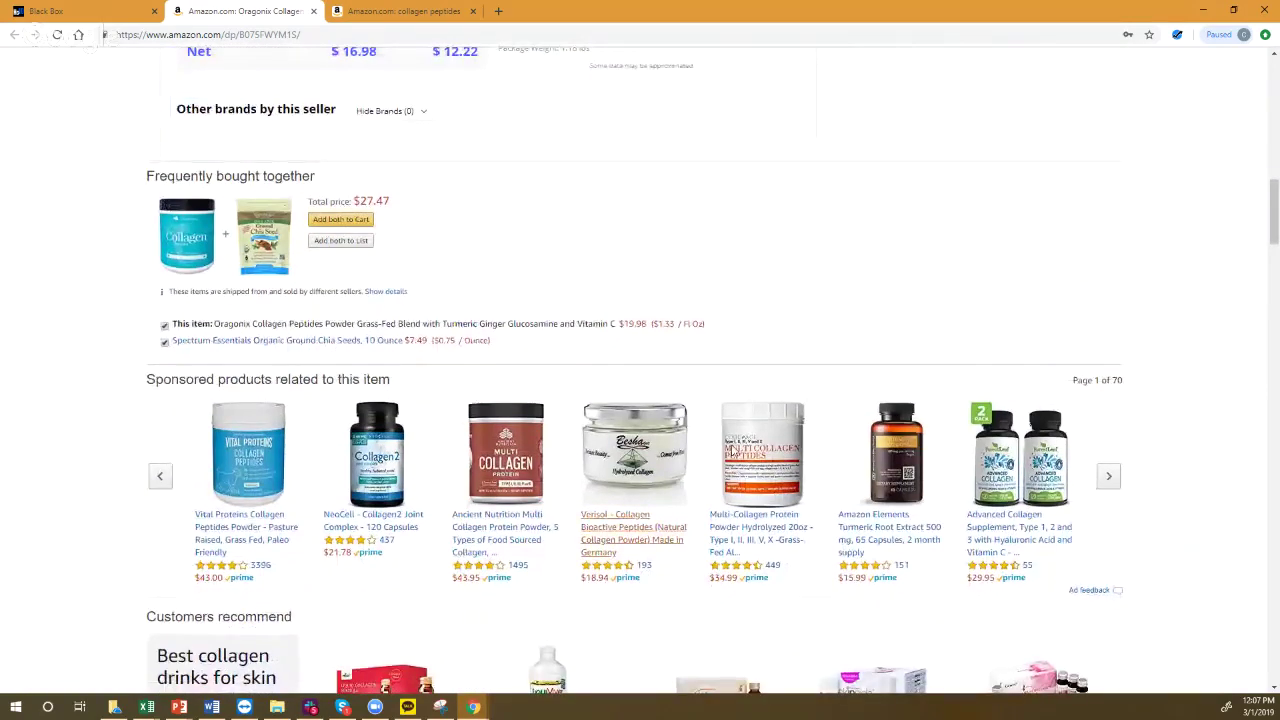
pyautogui.scroll(1, 951, 315)
pyautogui.scroll(9, 951, 315)
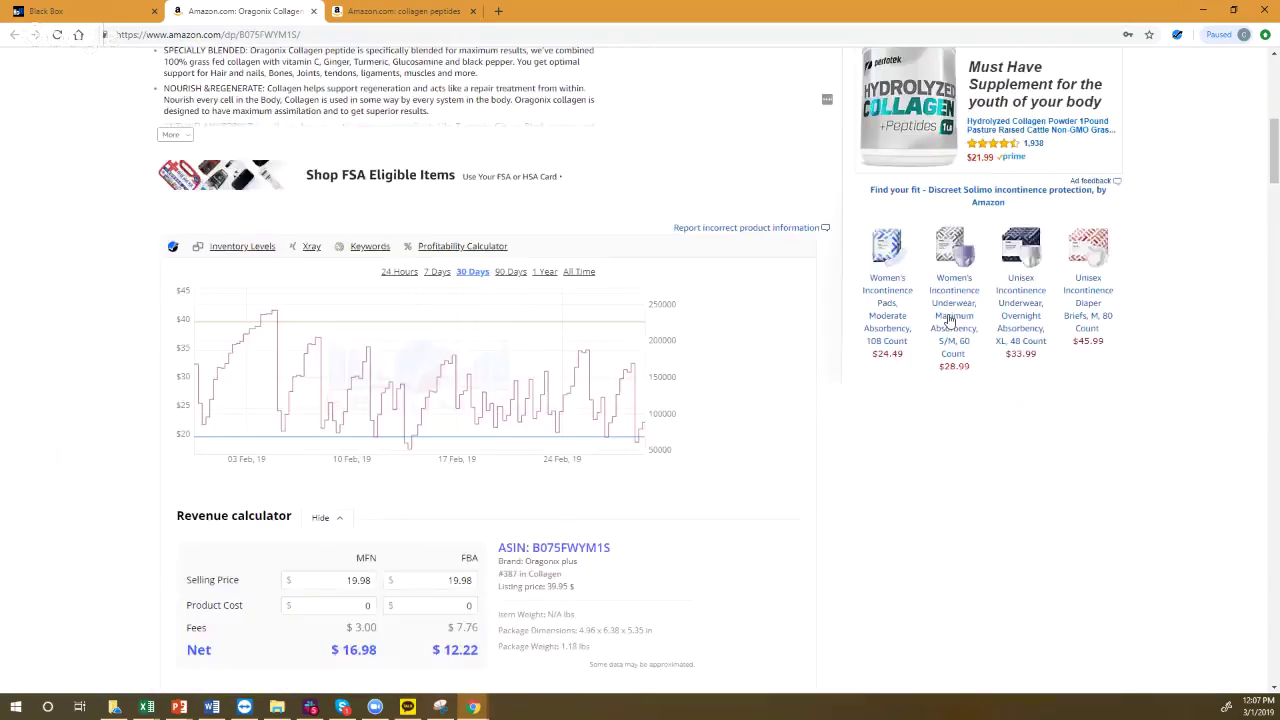
pyautogui.scroll(2, 933, 330)
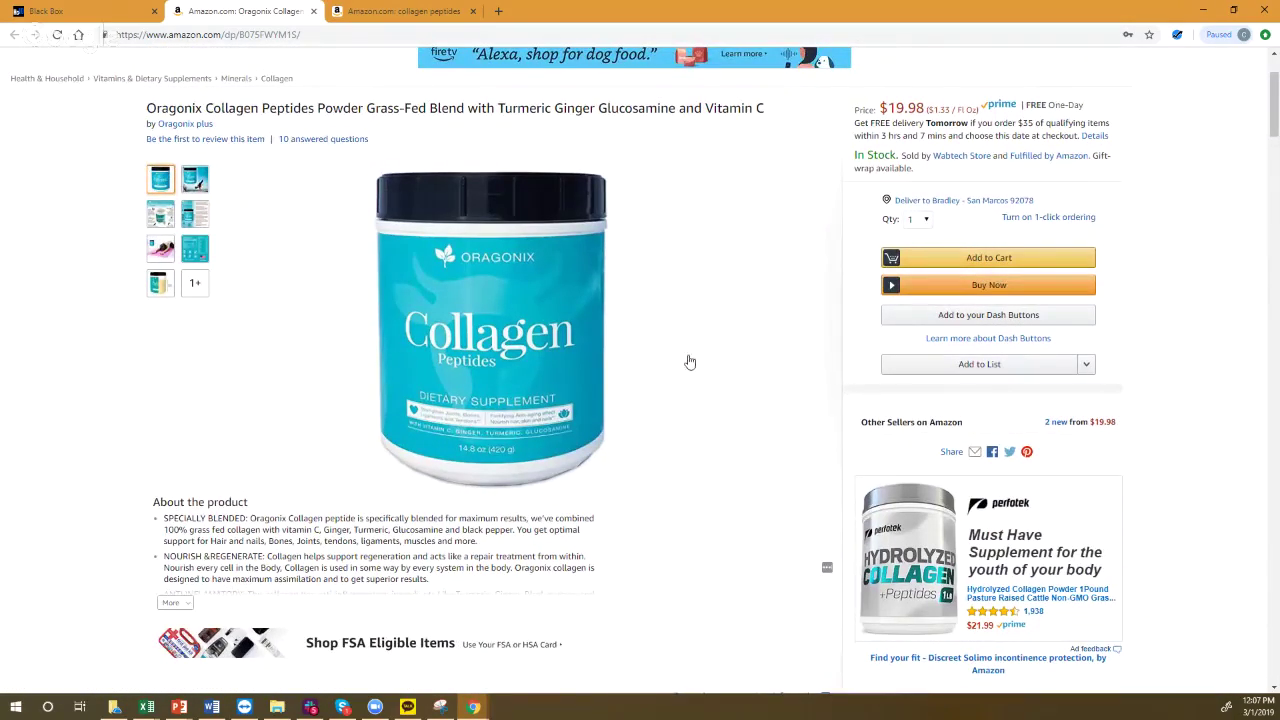
pyautogui.scroll(2, 662, 443)
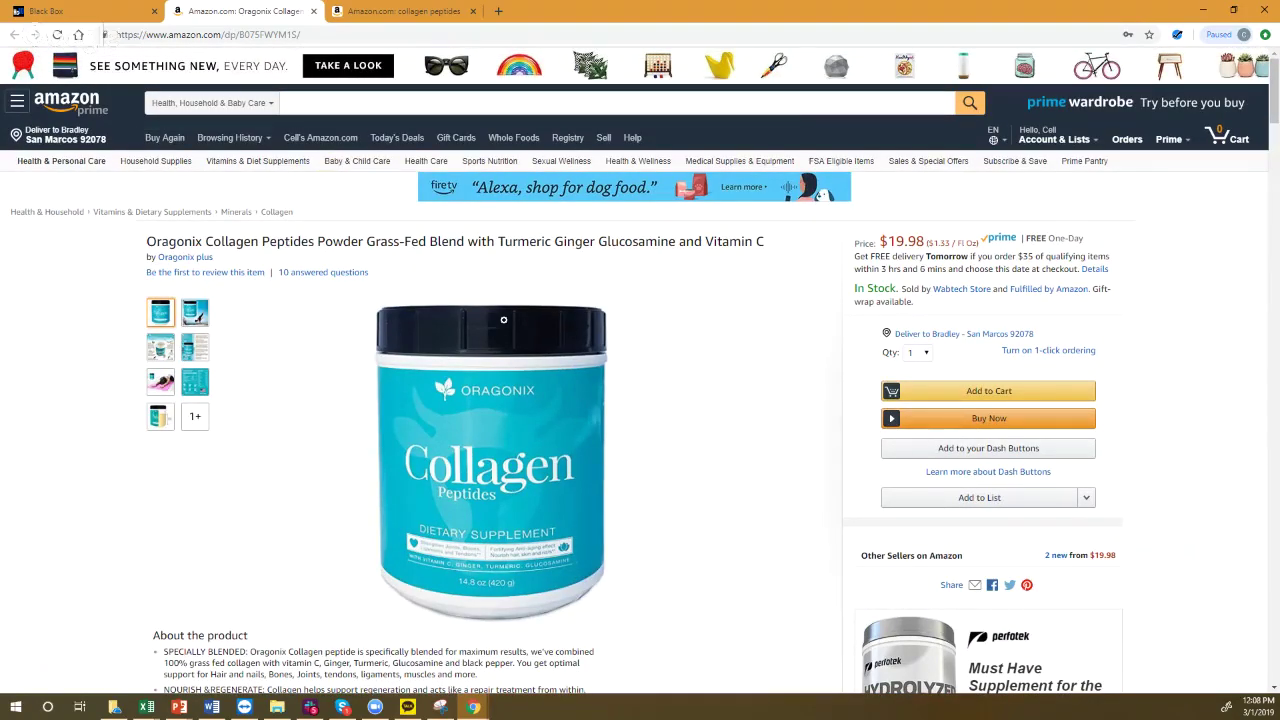
# - Examine the sponsored and customer-recommended products on the Oragonix listing for competing collagen items
pyautogui.scroll(-2, 640, 366)
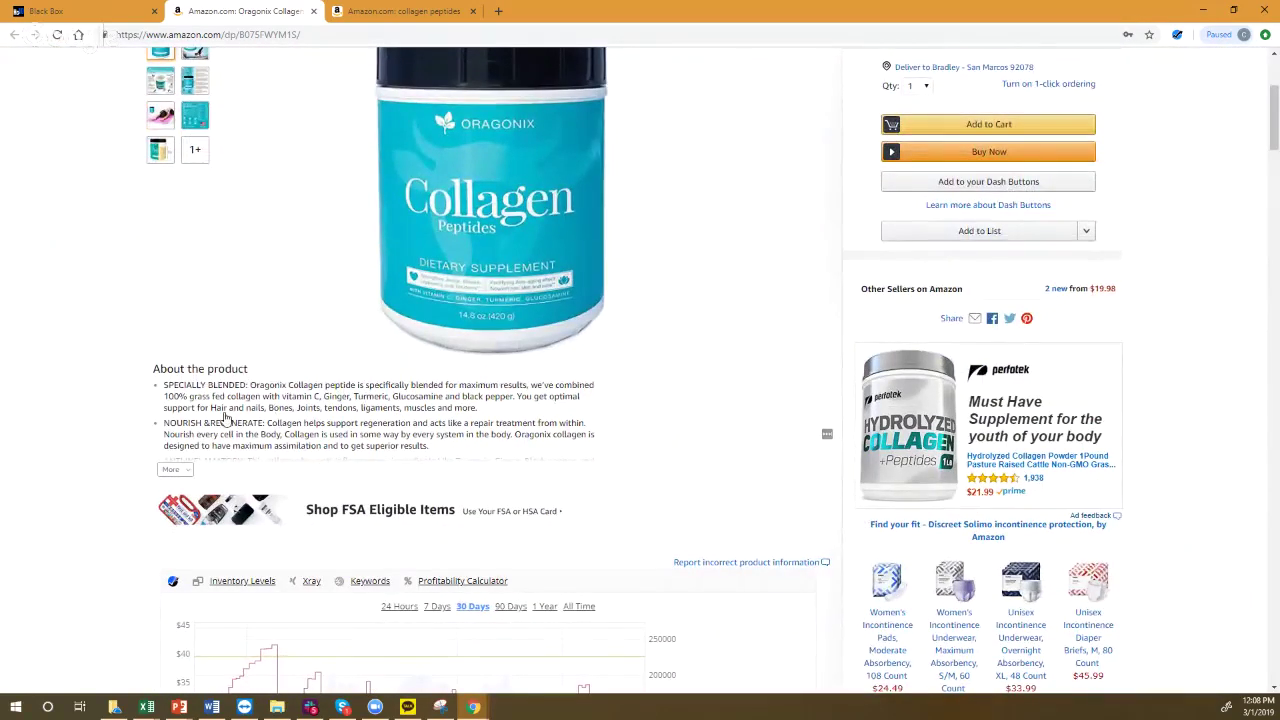
pyautogui.scroll(-10, 226, 420)
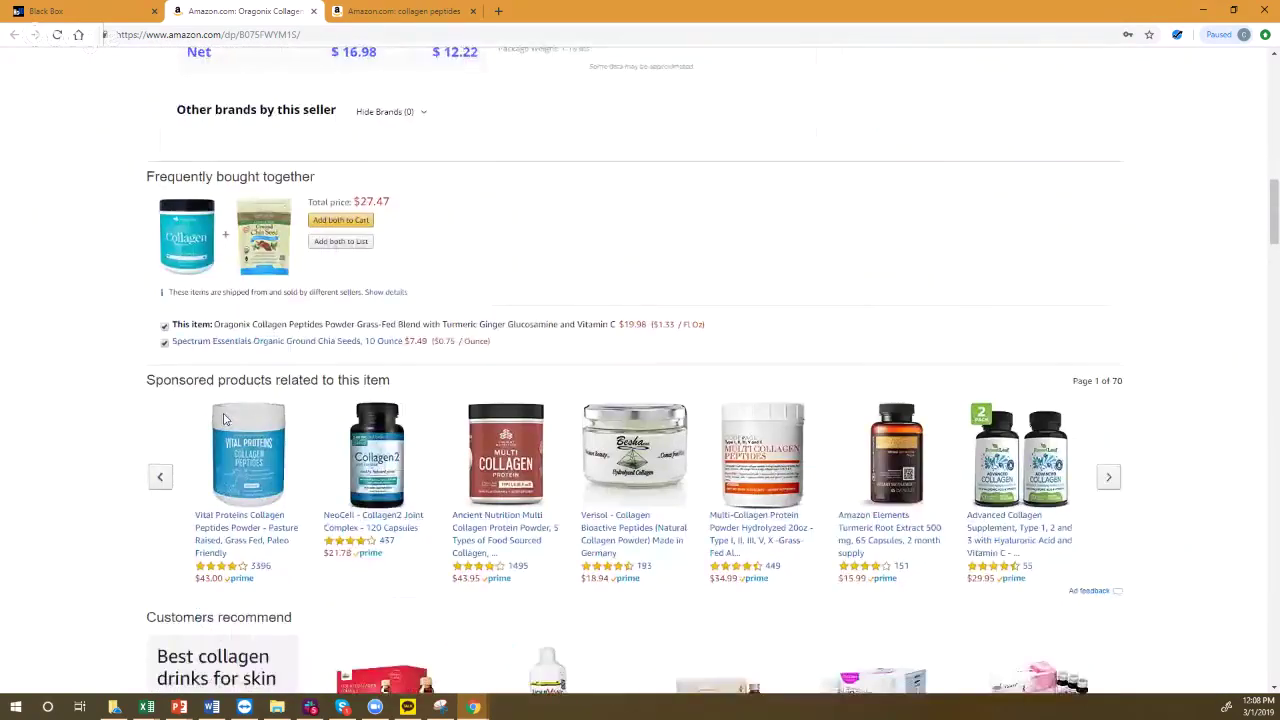
pyautogui.scroll(-1, 226, 420)
pyautogui.scroll(1, 226, 420)
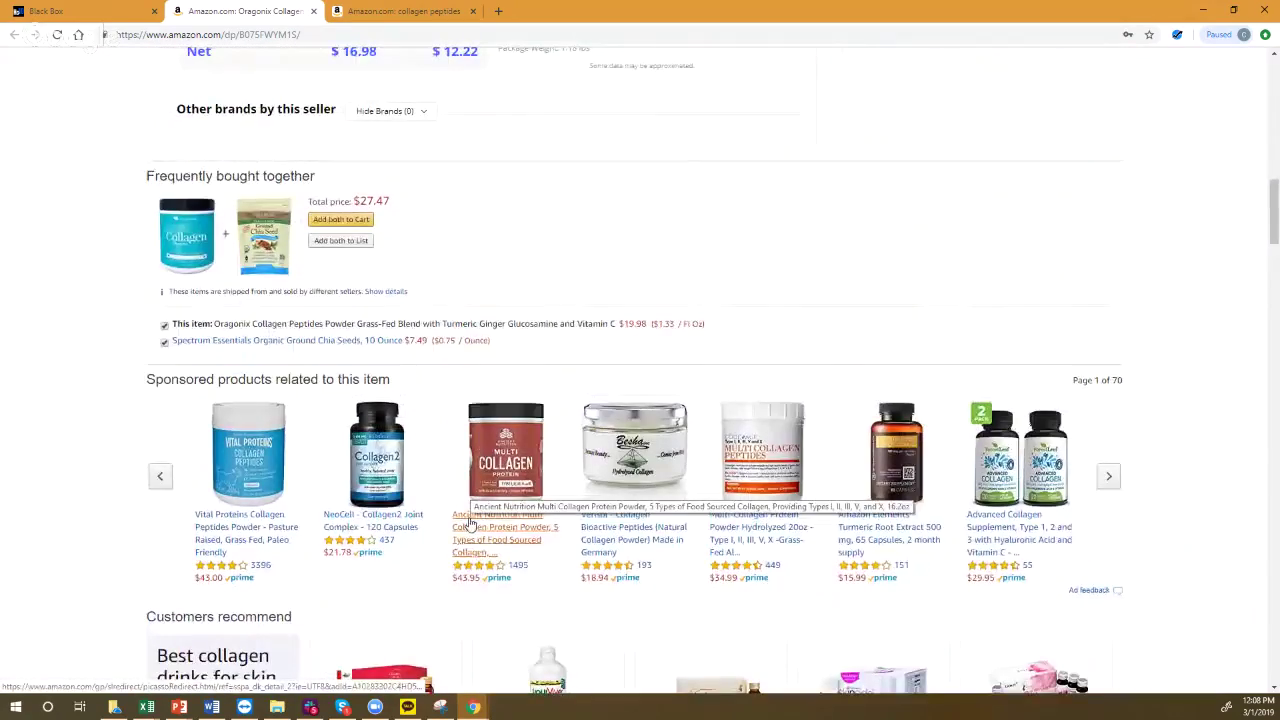
pyautogui.scroll(-8, 470, 528)
pyautogui.scroll(6, 471, 531)
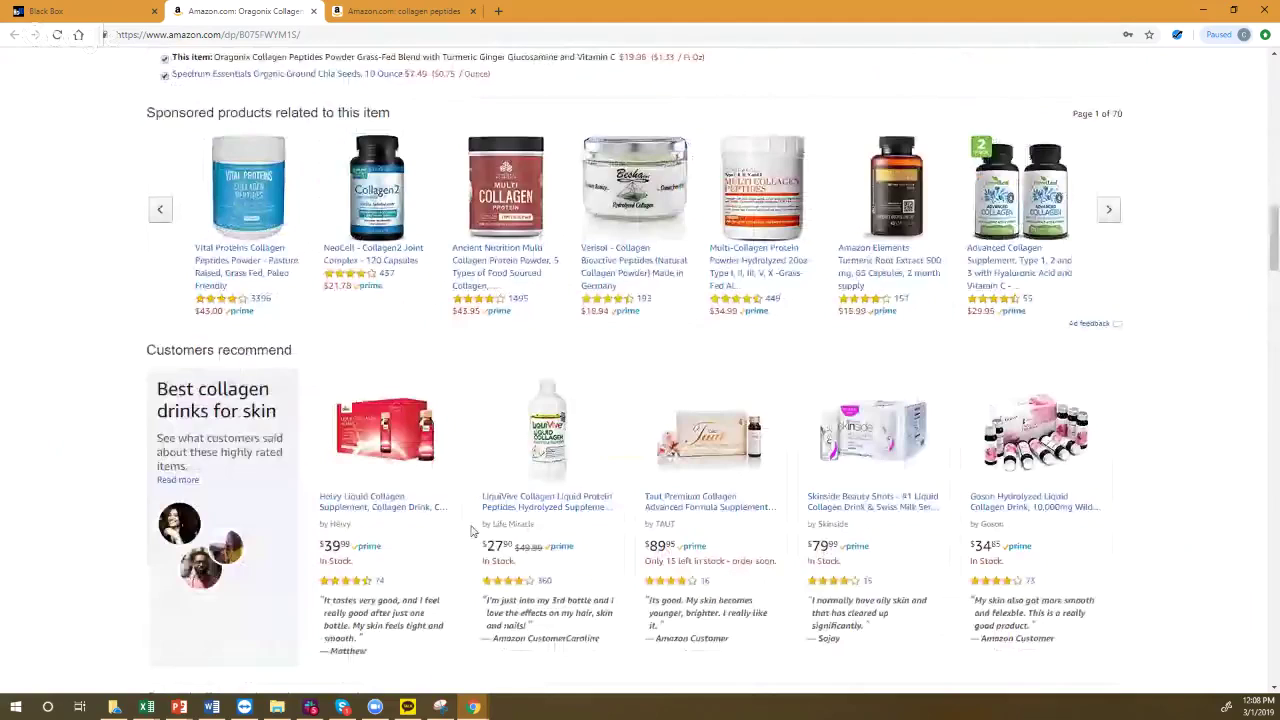
pyautogui.scroll(3, 471, 531)
pyautogui.scroll(-1, 290, 500)
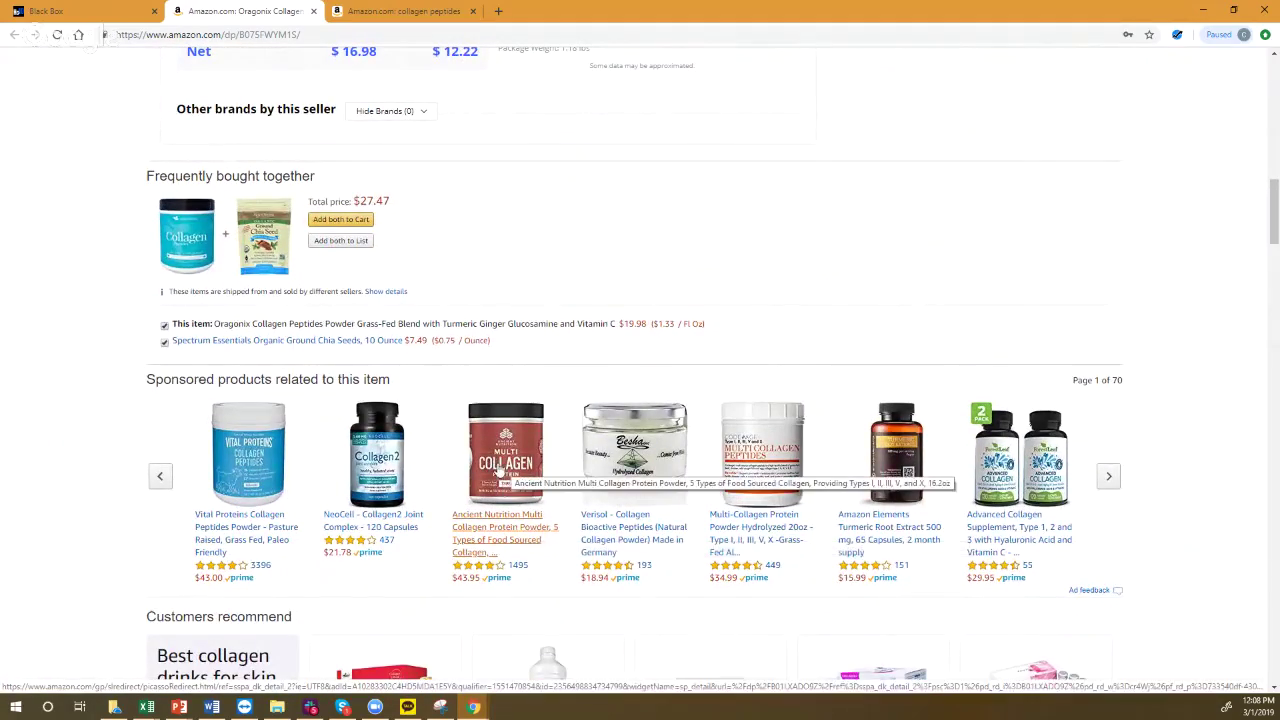
# - View the sponsored Ancient Nutrition Multi Collagen Protein Powder listing, then go back to the Oragonix listing's sponsored products
pyautogui.click(530, 540)
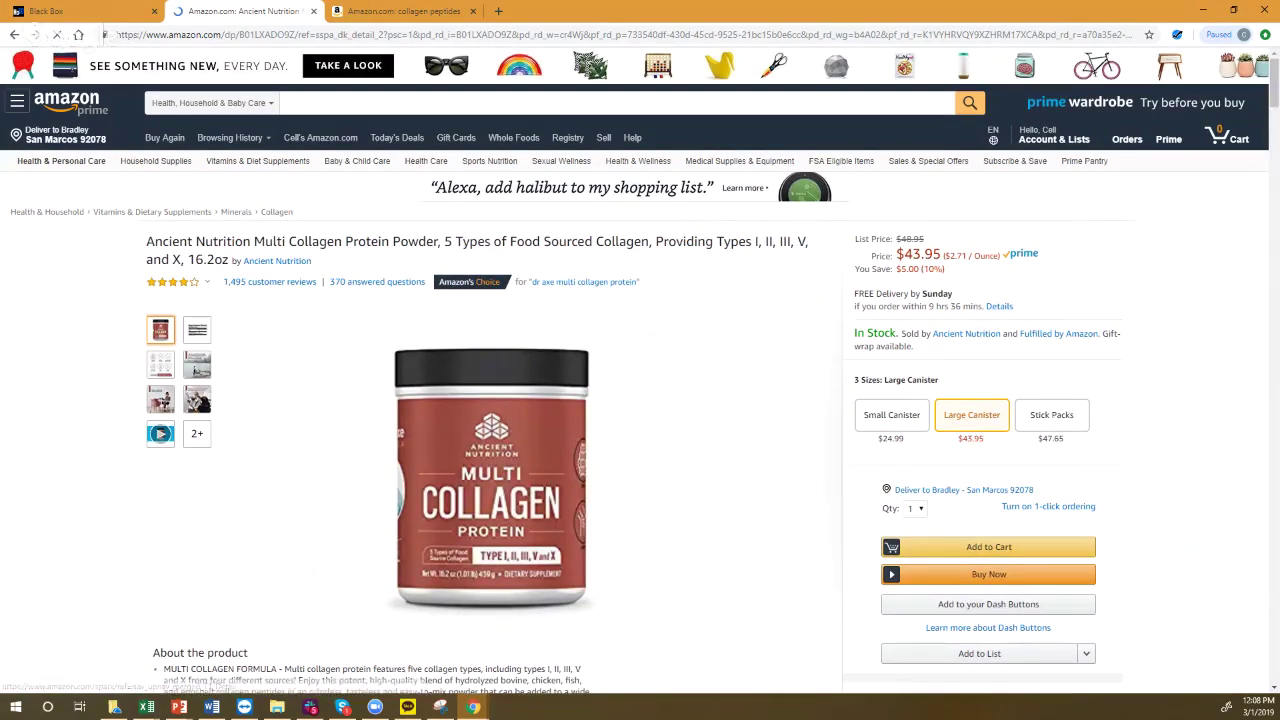
pyautogui.click(15, 35)
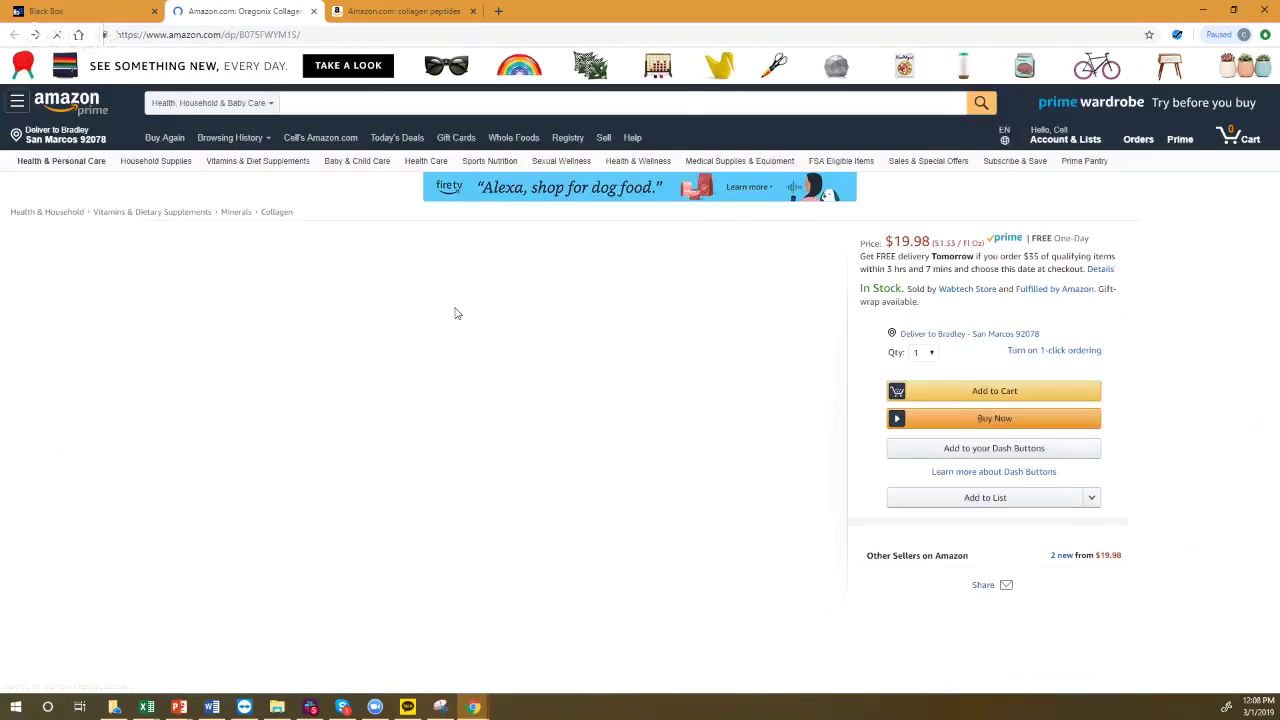
pyautogui.scroll(3, 469, 403)
pyautogui.scroll(10, 469, 403)
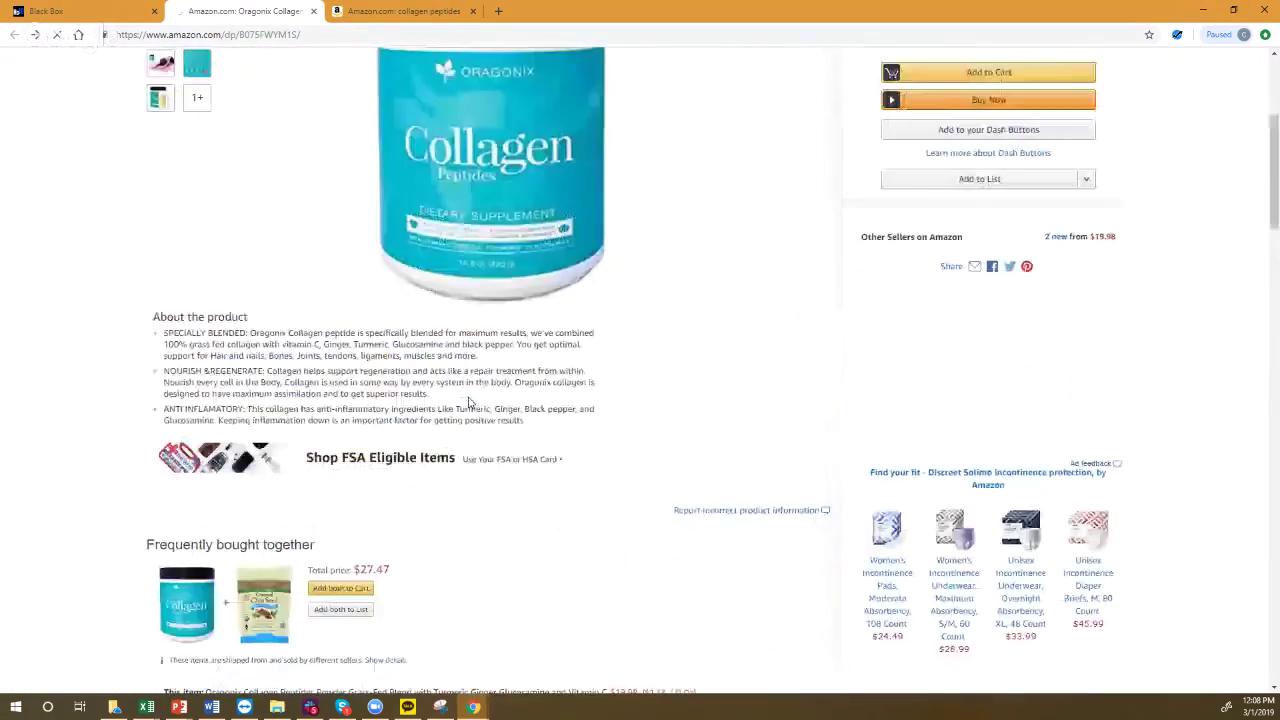
pyautogui.scroll(-10, 503, 509)
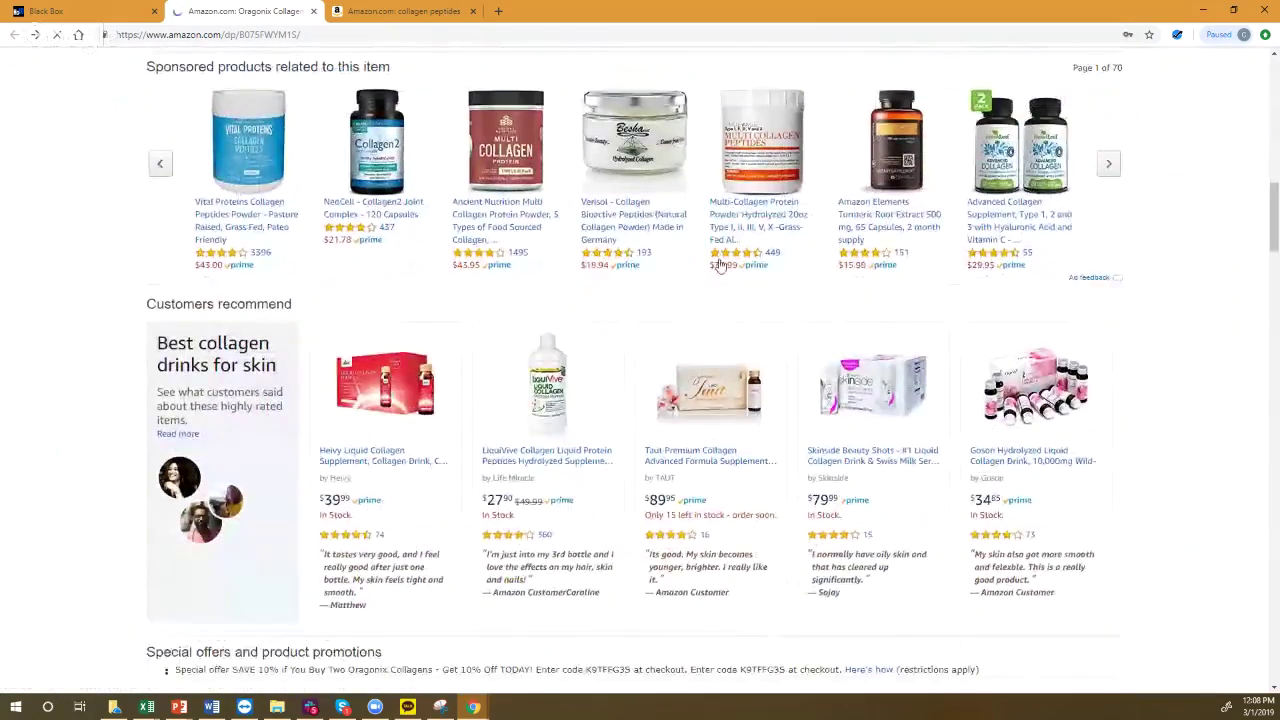
# - Return to Black Box, clear the maximum review count, set the maximum review rating to 3.4 and search for matching products
pyautogui.click(68, 11)
pyautogui.scroll(10, 880, 258)
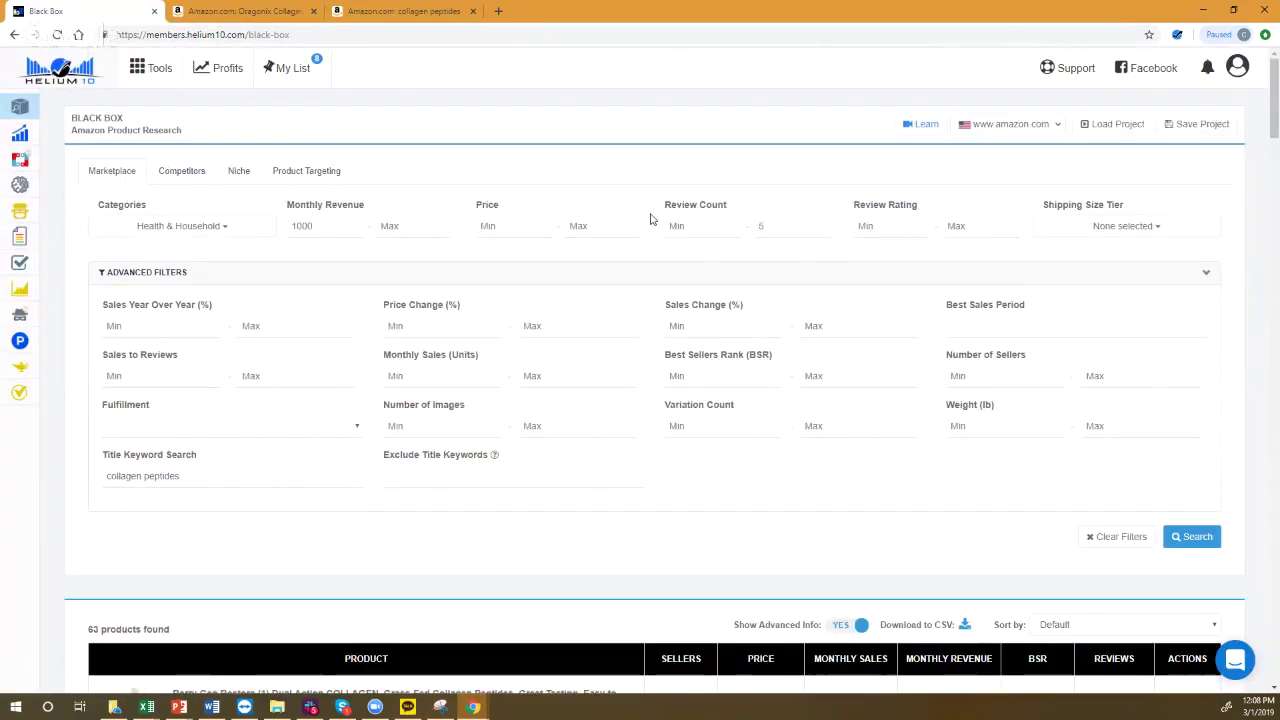
pyautogui.doubleClick(755, 227)
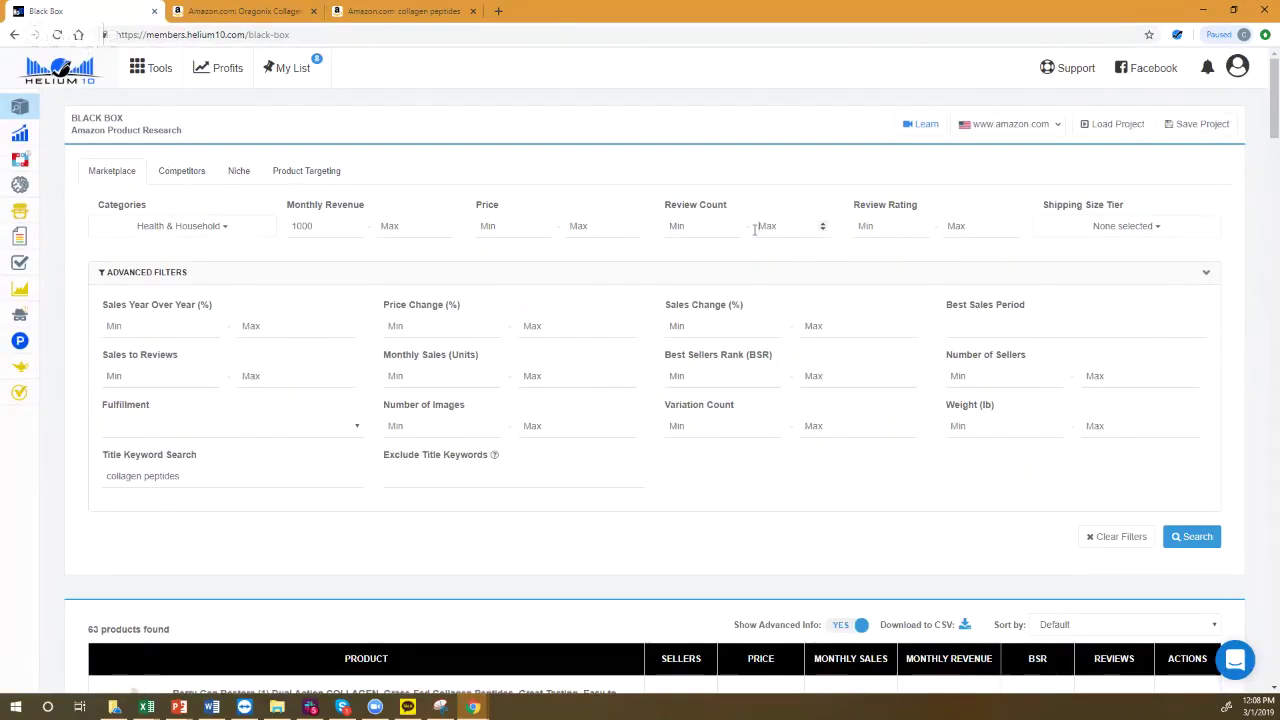
pyautogui.press('BackSpace')
pyautogui.click(984, 229)
pyautogui.write('3.4')
pyautogui.click(1191, 536)
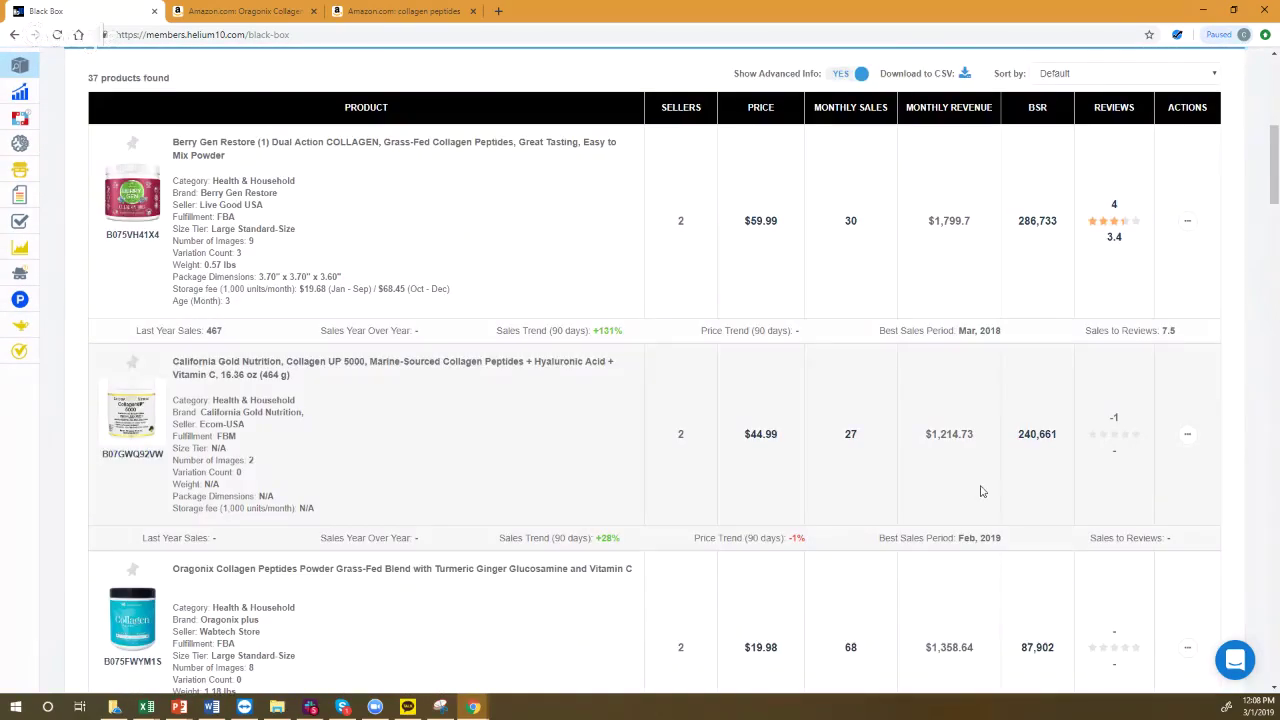
pyautogui.scroll(-15, 980, 491)
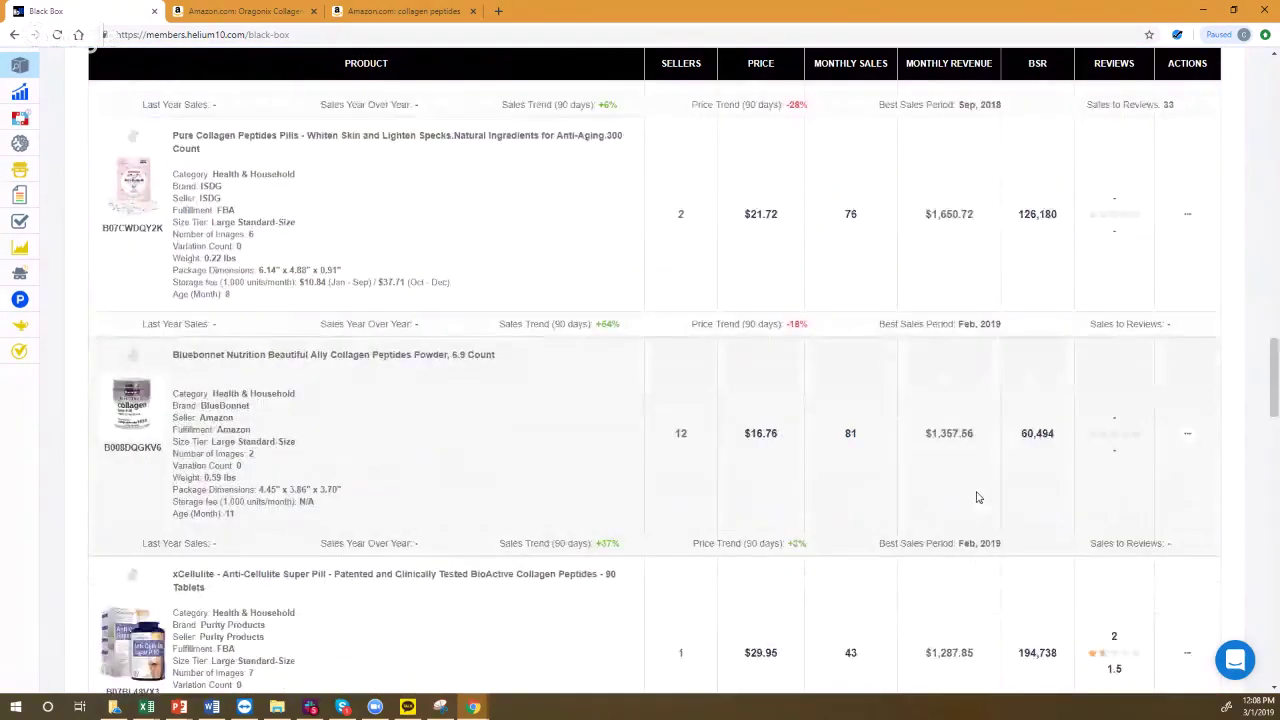
pyautogui.scroll(2, 977, 497)
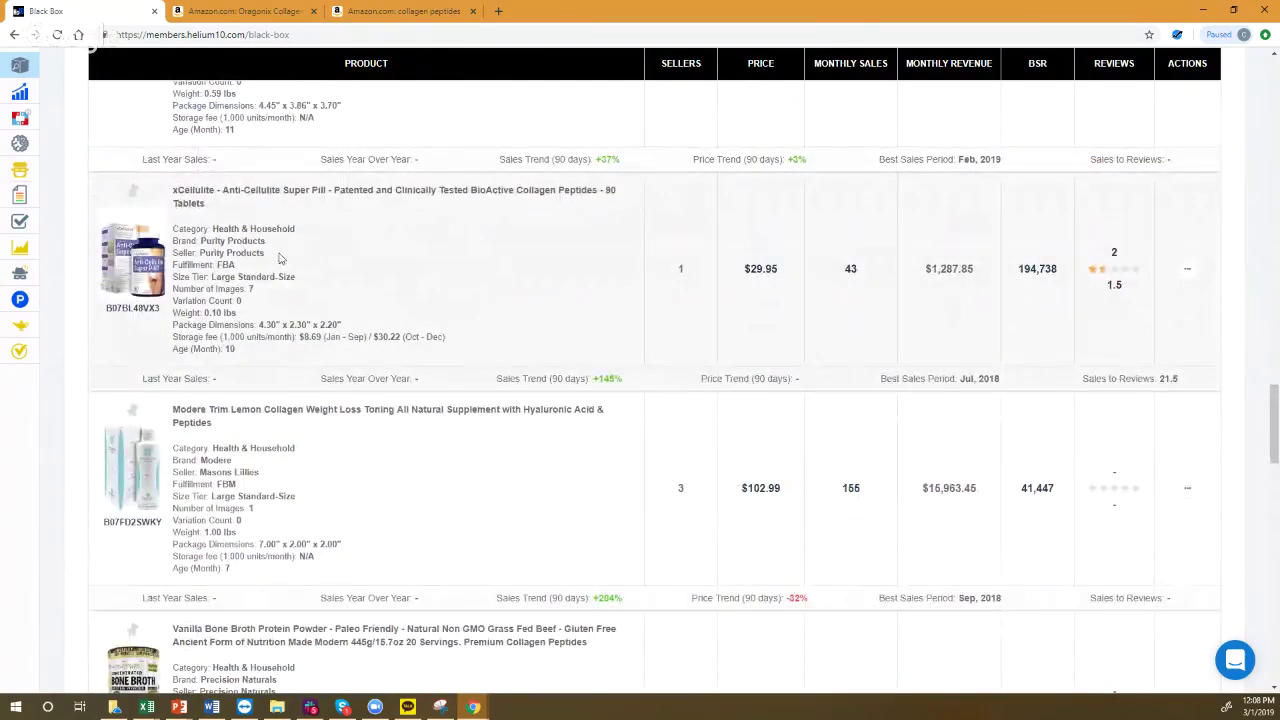
# - Open the xCellulite Anti-Cellulite Super Pill listing, review its sponsored products and open the Amate Life Collagen Hydrolyzed Peptides listing
pyautogui.click(146, 262)
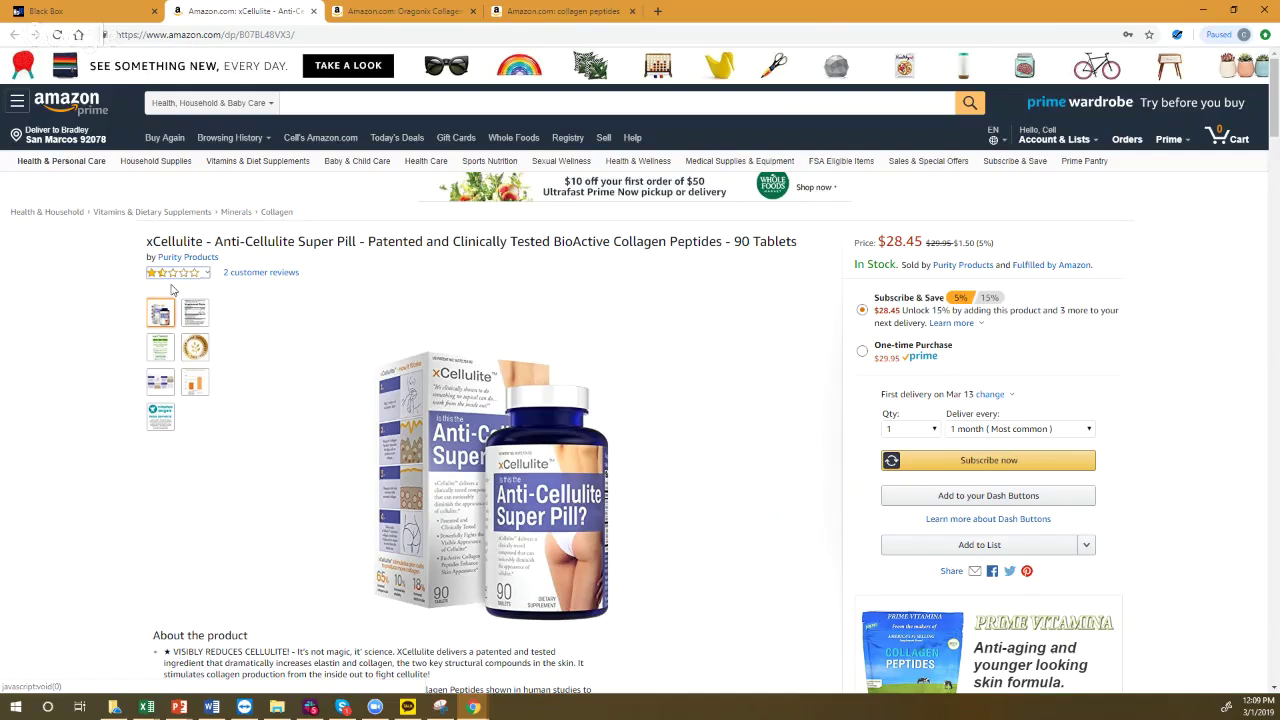
pyautogui.scroll(-3, 177, 313)
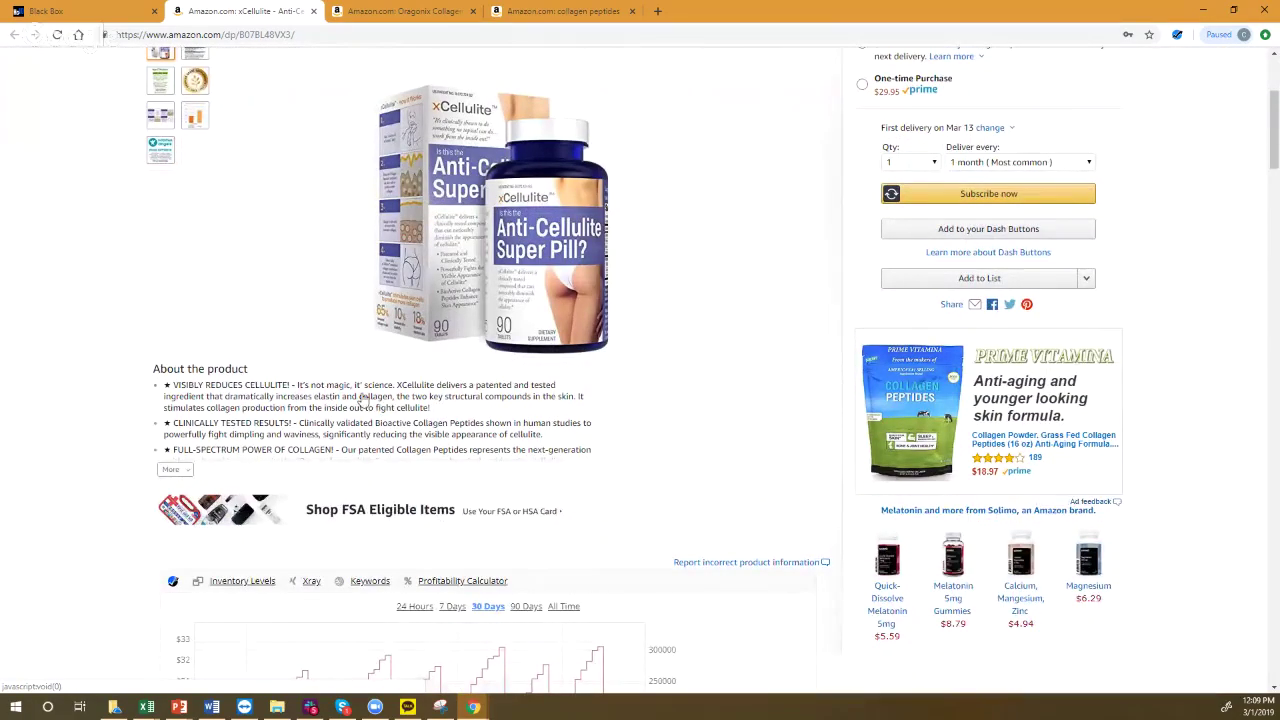
pyautogui.scroll(-10, 405, 400)
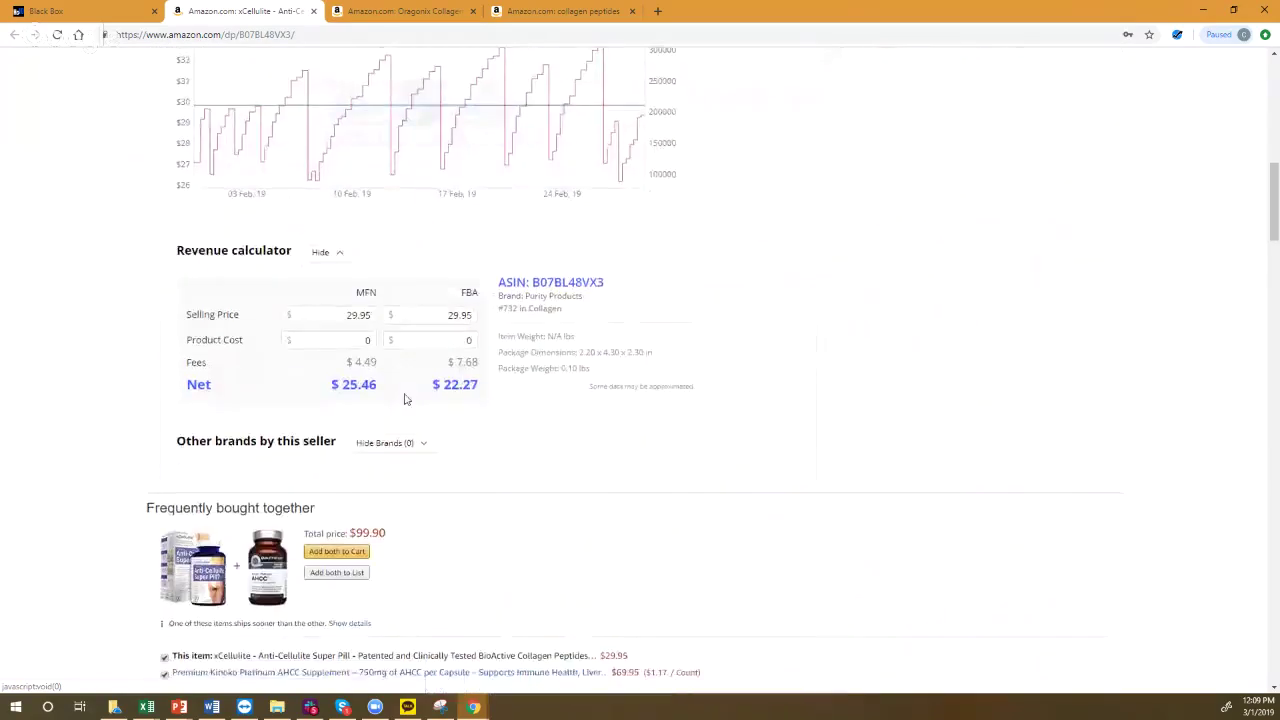
pyautogui.scroll(-1, 405, 400)
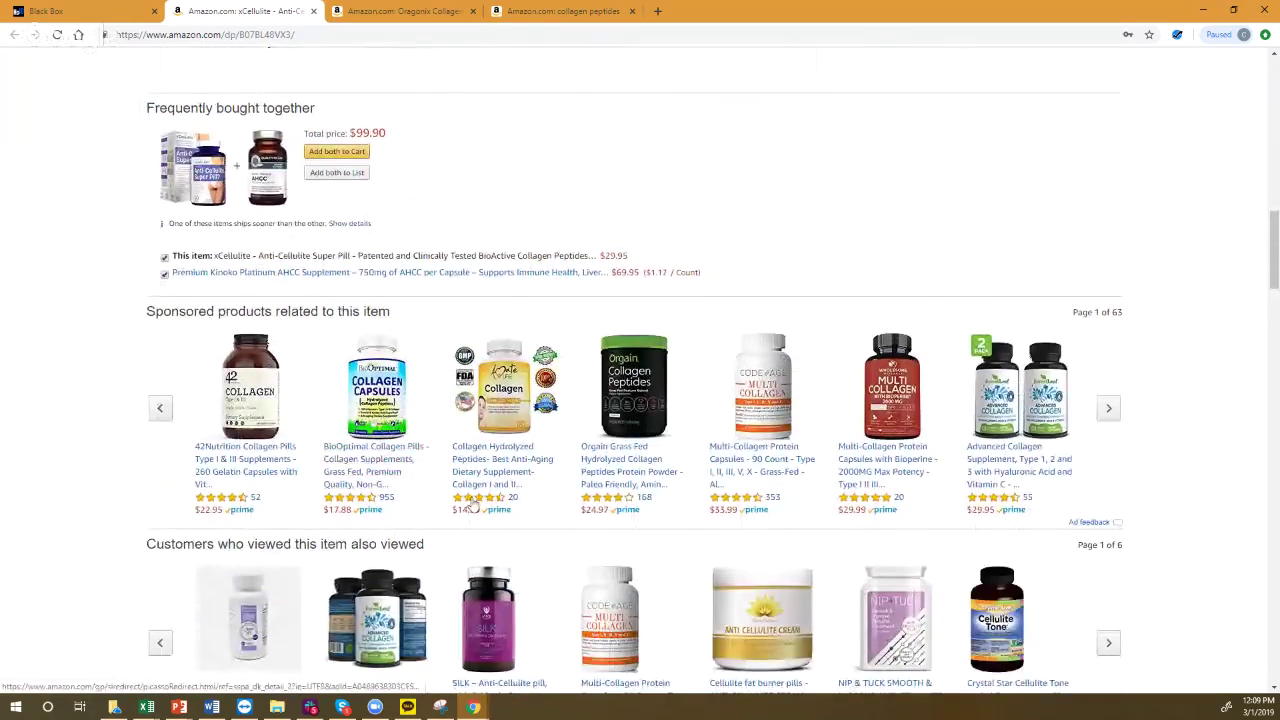
pyautogui.click(497, 457)
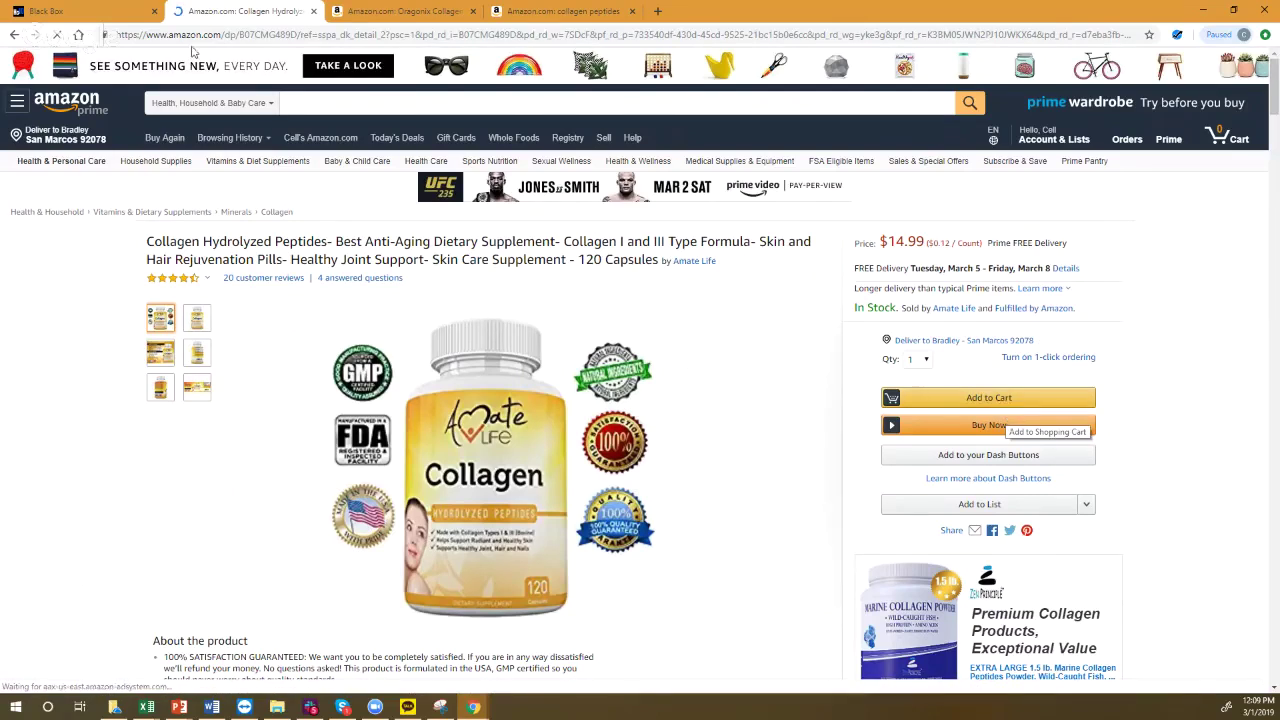
# - Return to Black Box, replace the maximum review rating filter with a limit on the number of images and rerun the search
pyautogui.click(90, 11)
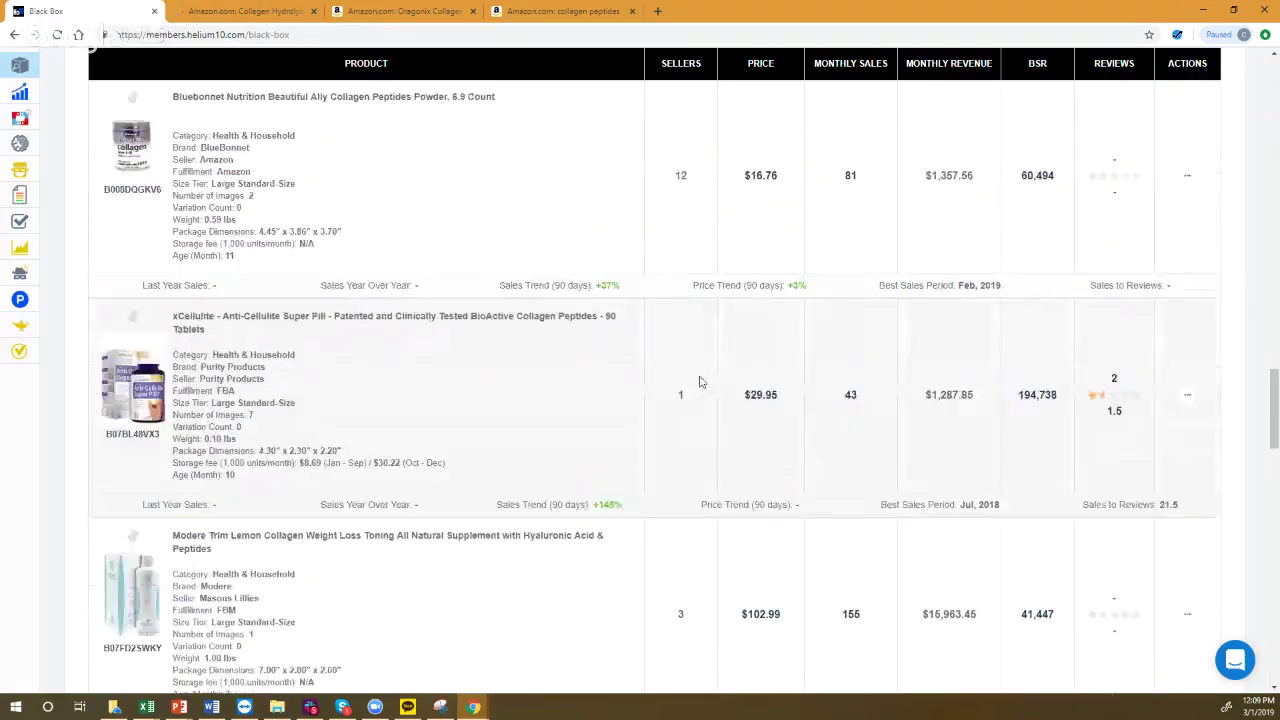
pyautogui.scroll(13, 700, 381)
pyautogui.scroll(10, 700, 381)
pyautogui.scroll(4, 700, 381)
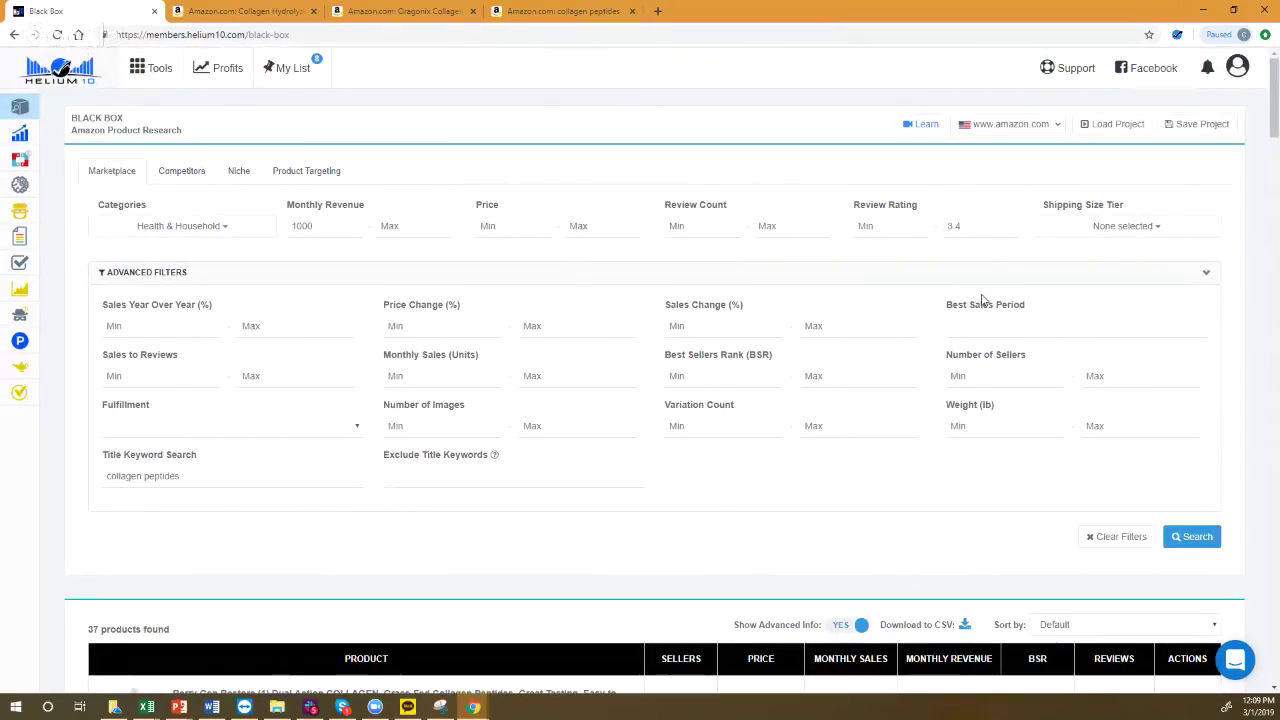
pyautogui.moveTo(974, 226); pyautogui.dragTo(936, 226)
pyautogui.click(1185, 536)
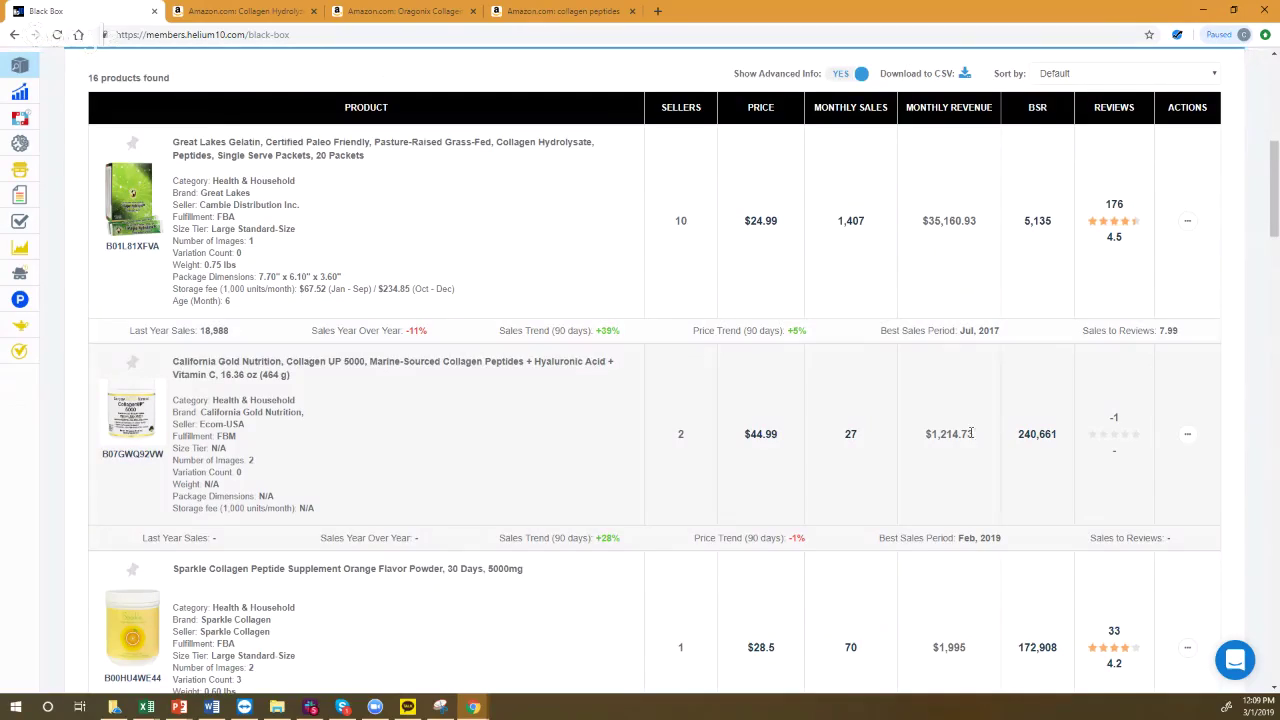
pyautogui.scroll(-5, 470, 266)
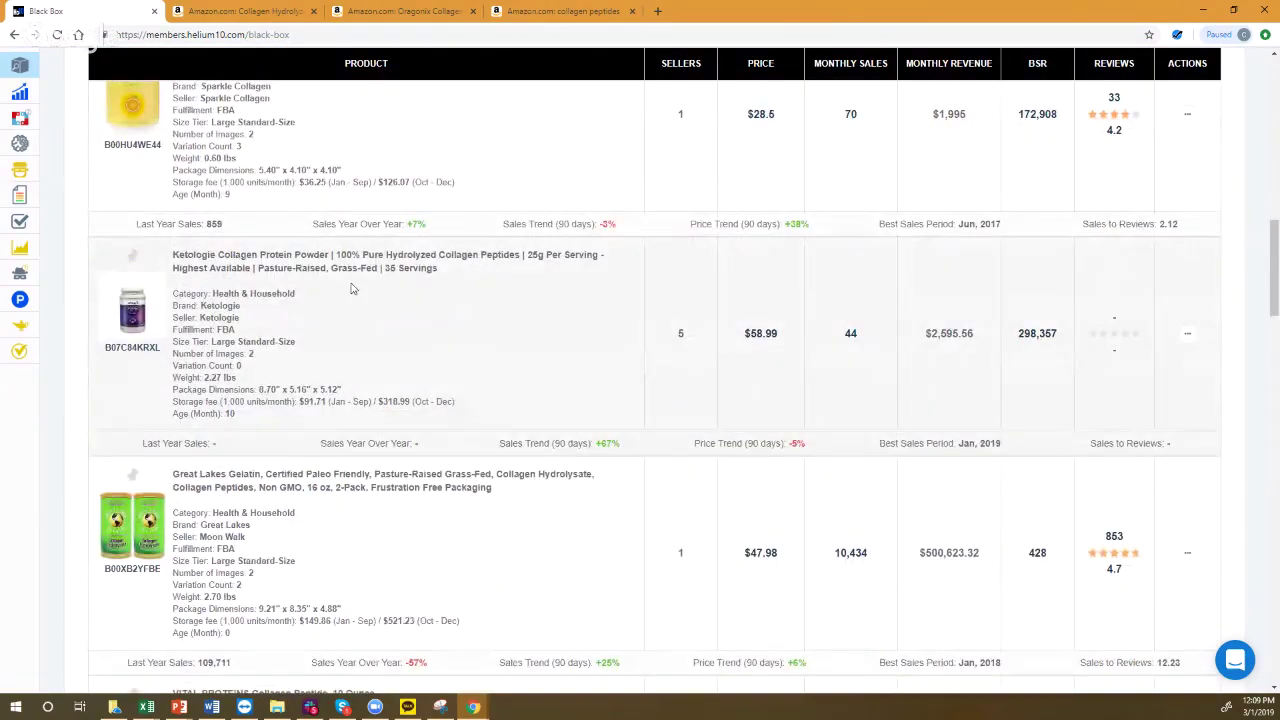
# - Open the Ketologie Collagen Protein Powder listing, view its second product image and examine the sponsored related products
pyautogui.click(128, 320)
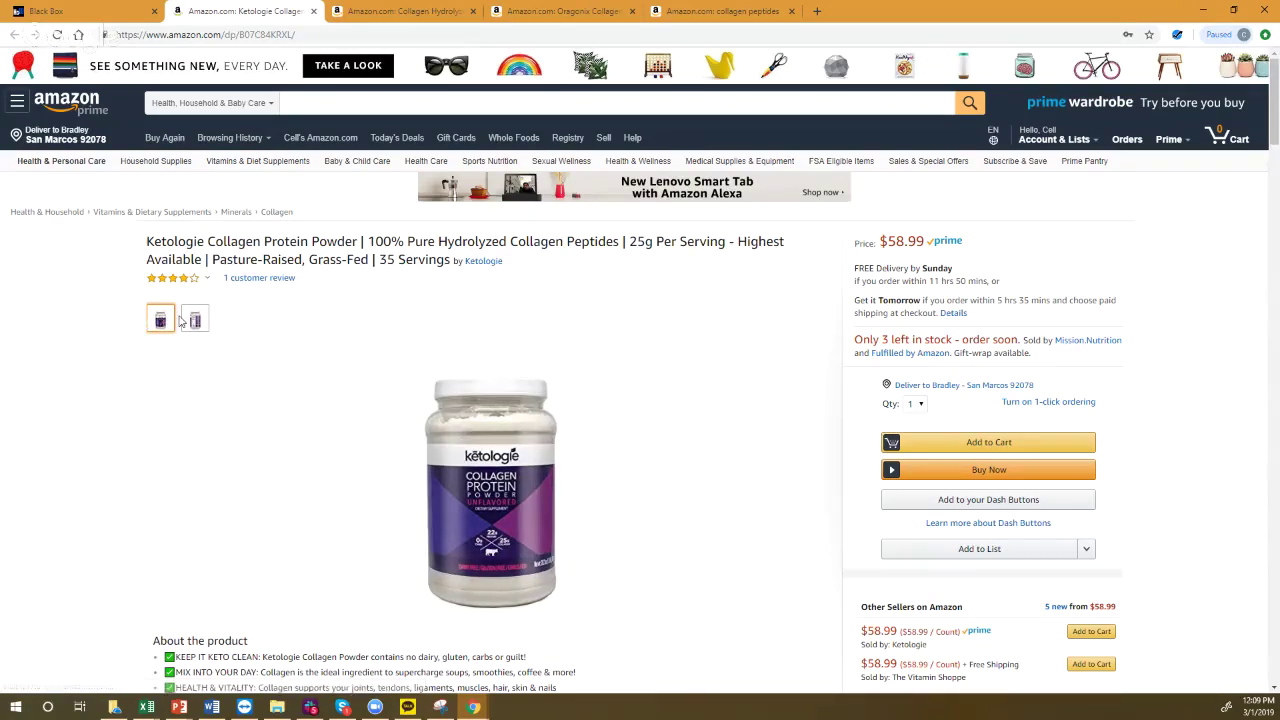
pyautogui.moveTo(205, 328)
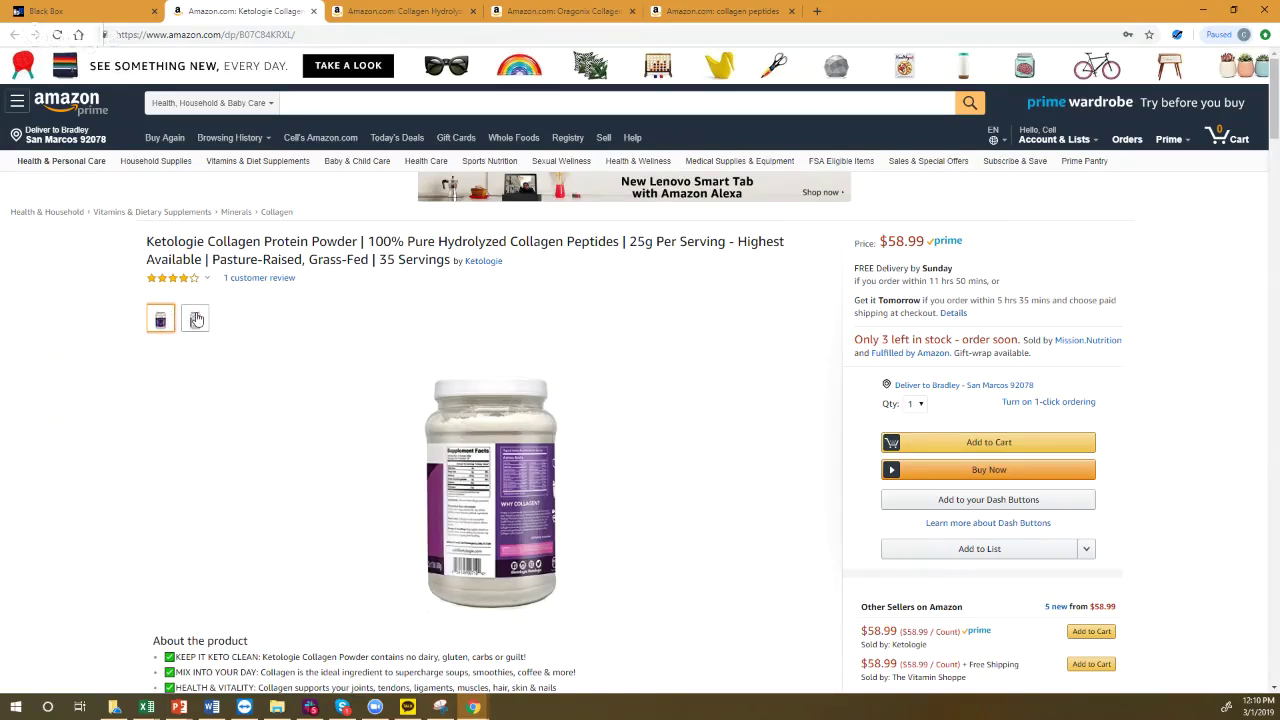
pyautogui.scroll(-15, 197, 319)
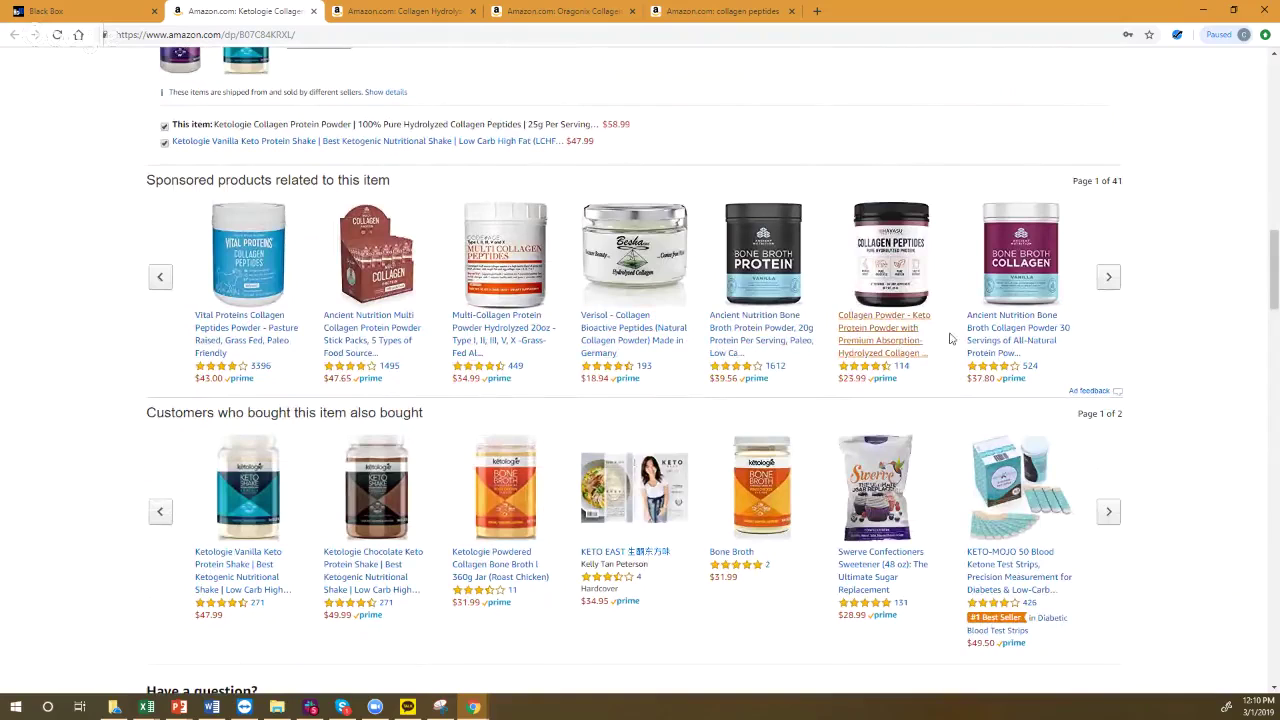
# - Open the sponsored Ancient Nutrition Bone Broth Collagen Powder listing, and switch Helium 10 Black Box to the Product Targeting search
pyautogui.click(1010, 328)
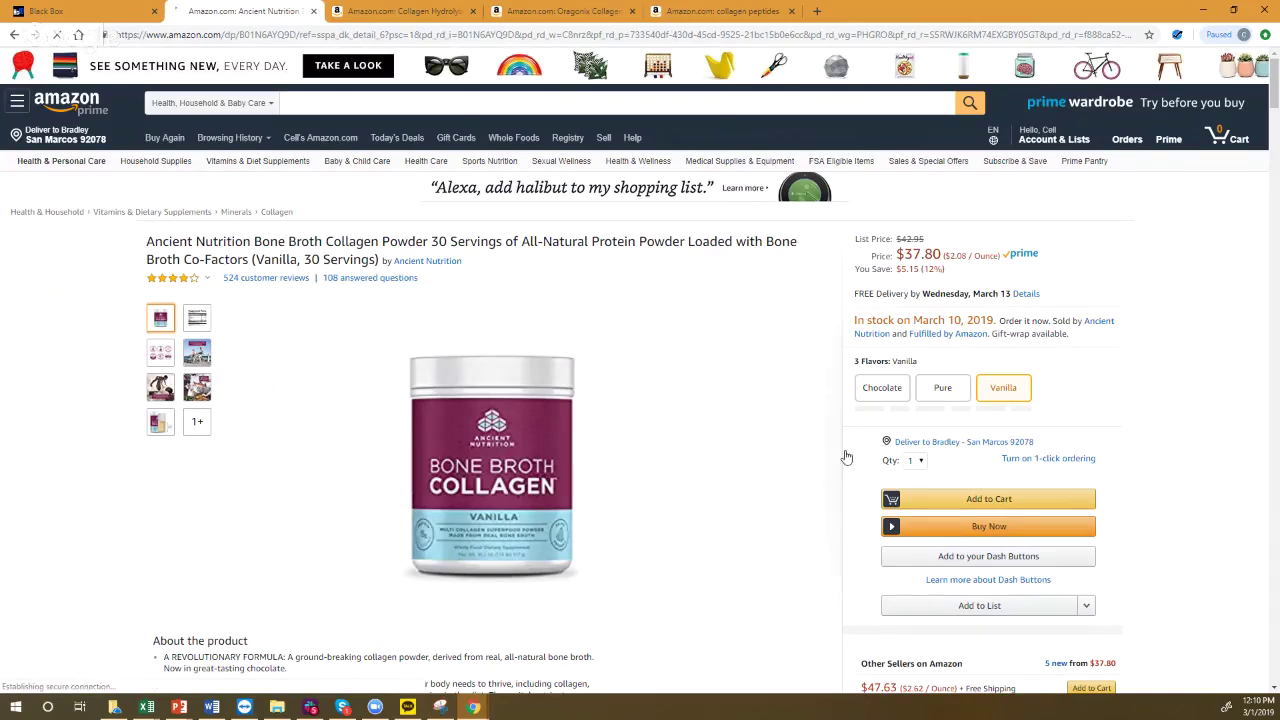
pyautogui.click(101, 10)
pyautogui.scroll(3, 462, 487)
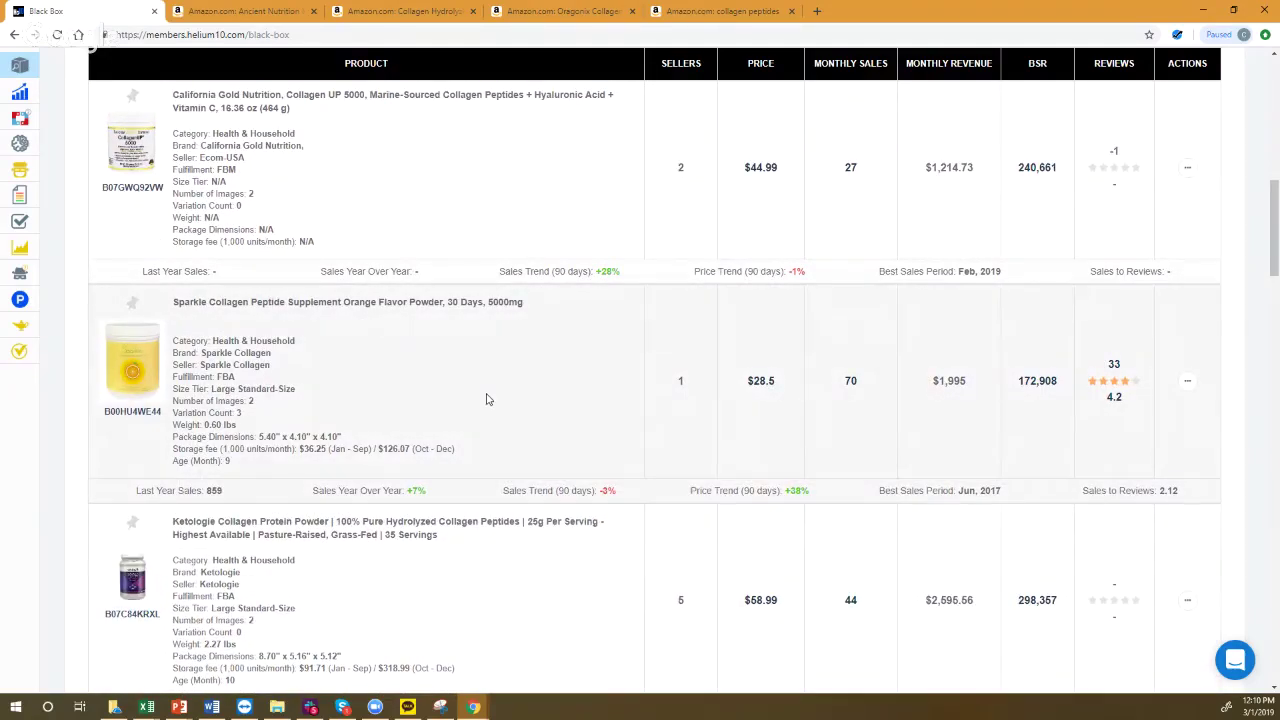
pyautogui.scroll(3, 486, 399)
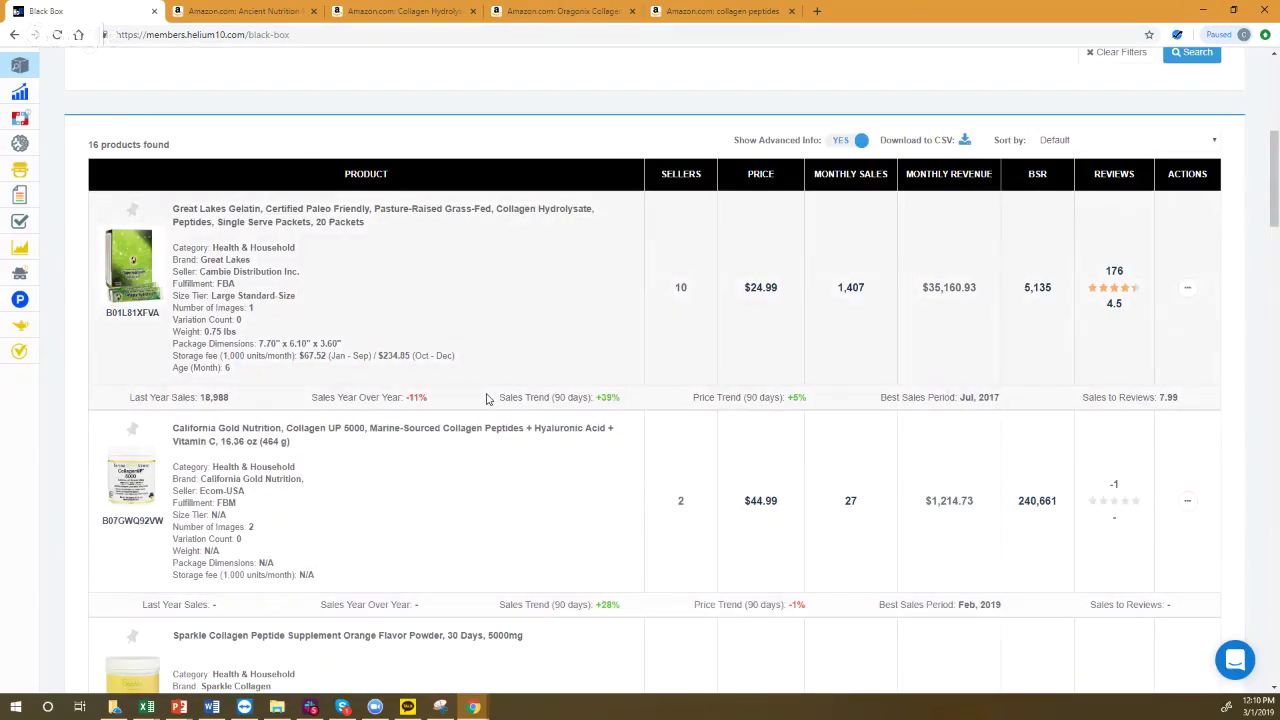
pyautogui.scroll(5, 486, 399)
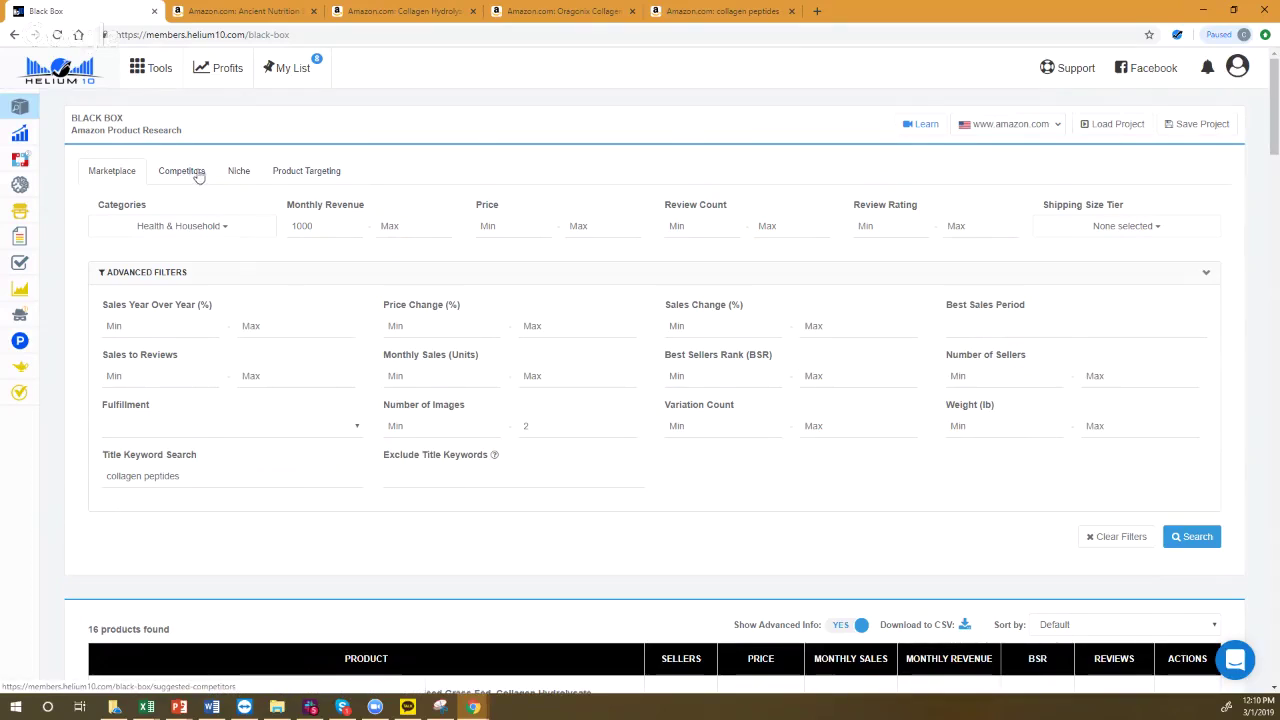
pyautogui.click(313, 175)
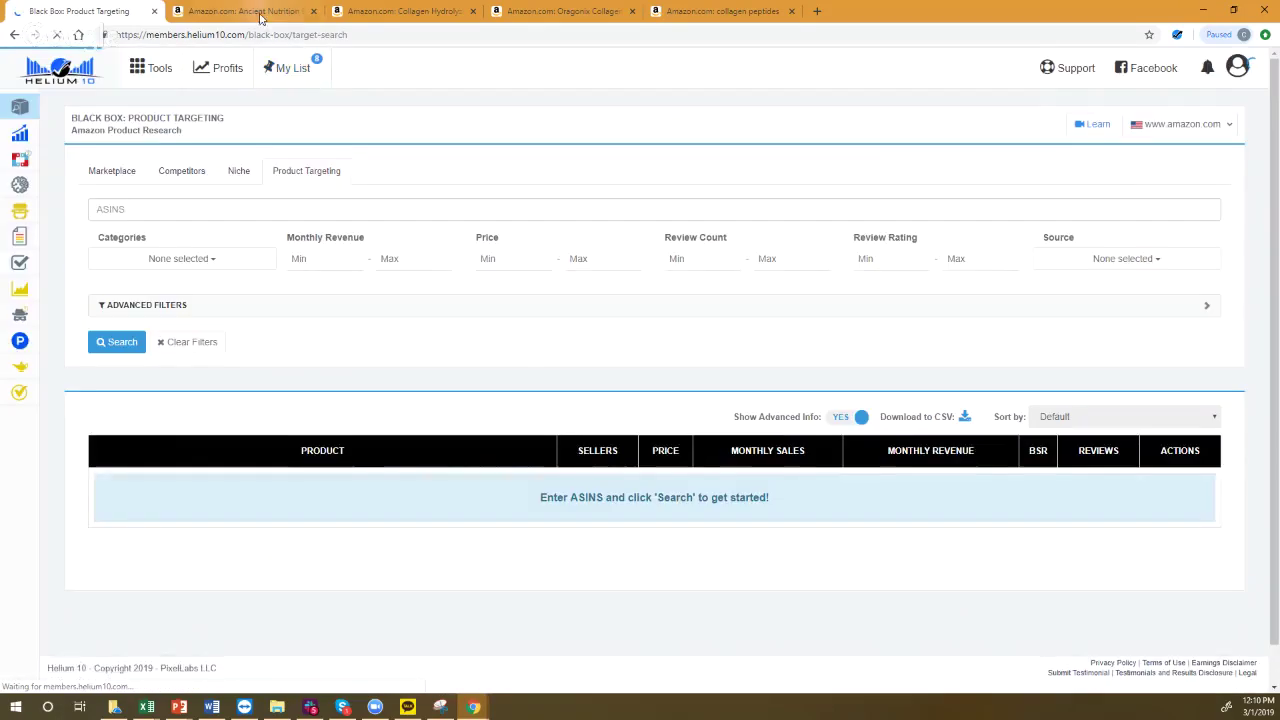
# - Return to the Ancient Nutrition Bone Broth Collagen listing, examine its sales and revenue with Xray and close the report
pyautogui.click(257, 11)
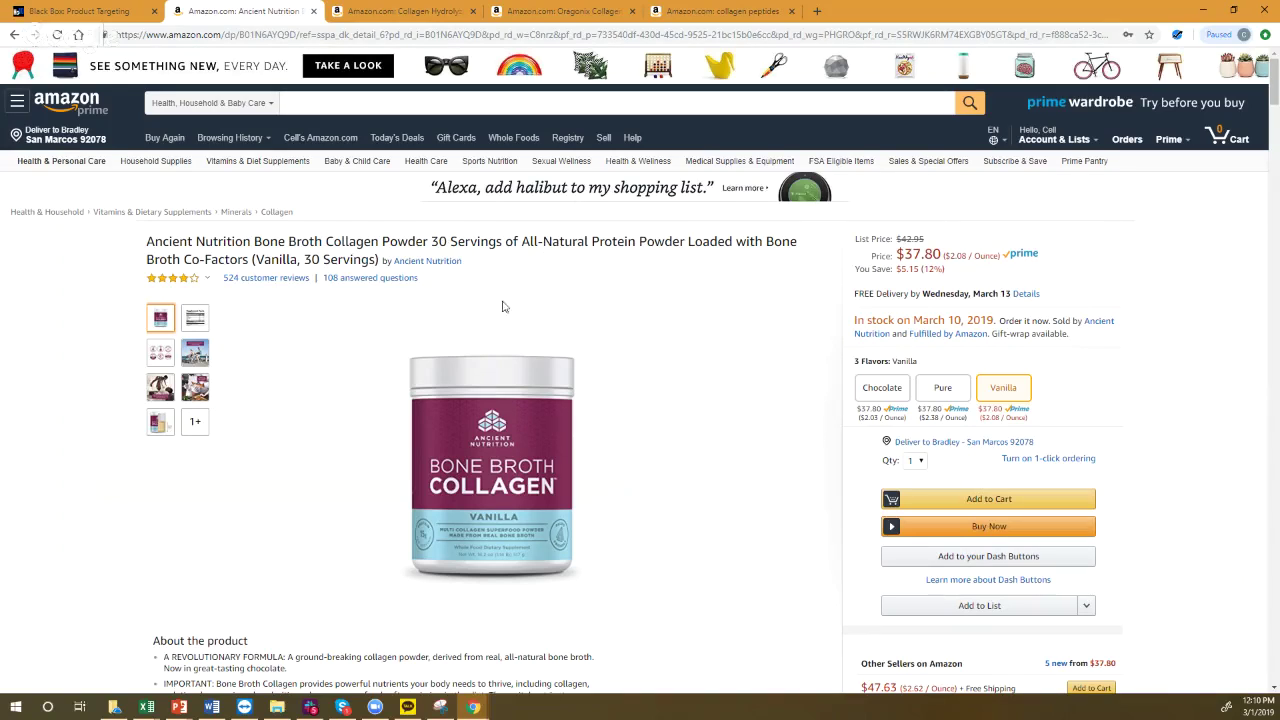
pyautogui.click(1176, 38)
pyautogui.click(1000, 108)
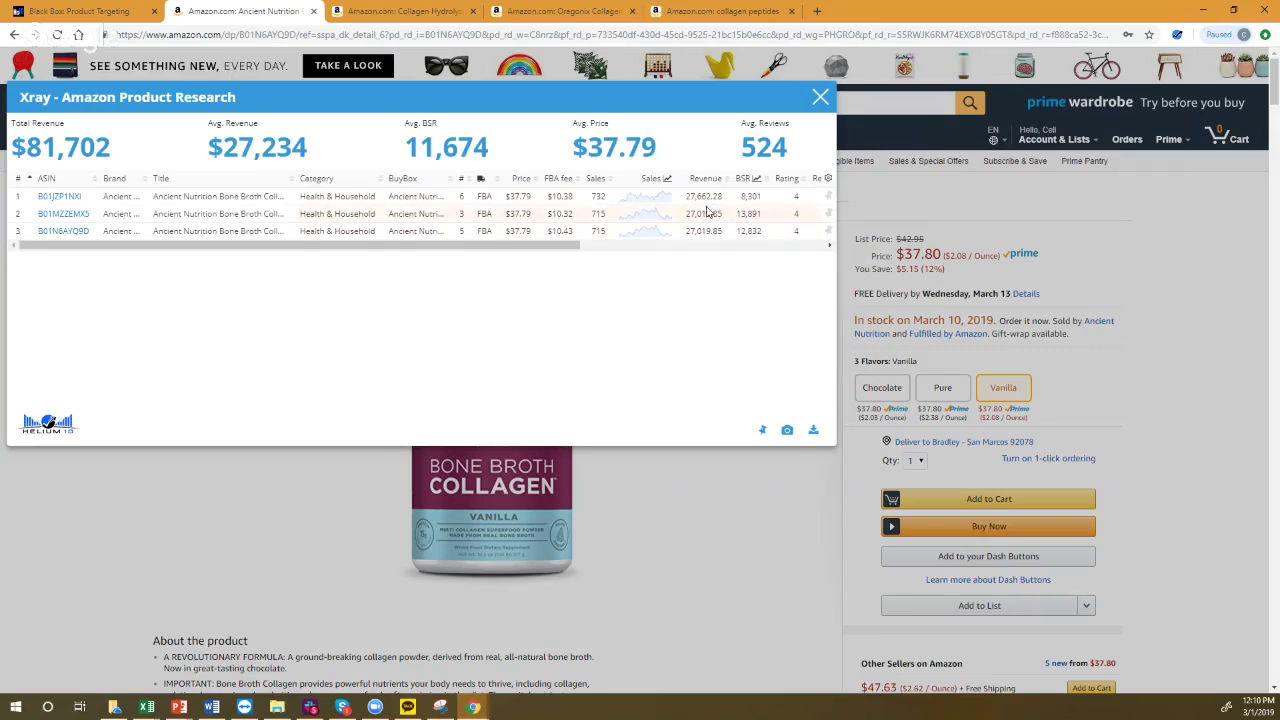
pyautogui.click(820, 97)
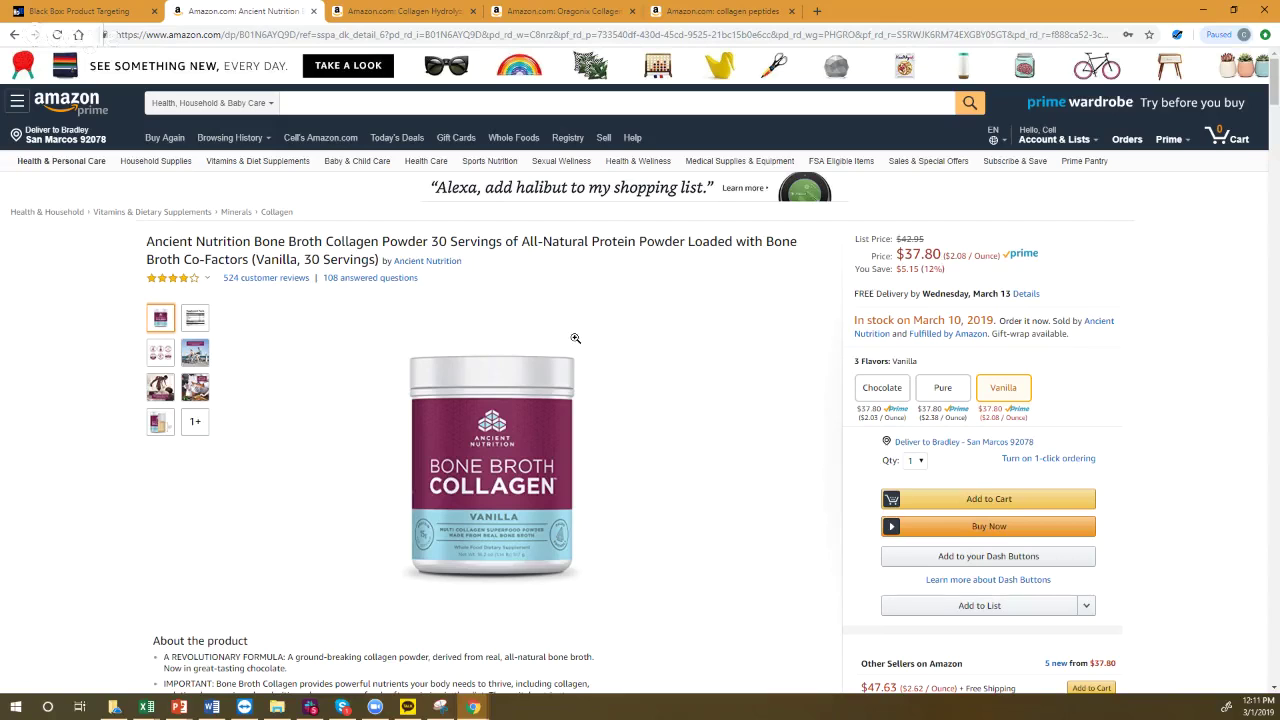
# - Copy the ASIN B01N6AYQ9D from the listing's URL and search for its related products in Black Box Product Targeting
pyautogui.doubleClick(462, 34)
pyautogui.rightClick(462, 40)
pyautogui.click(485, 110)
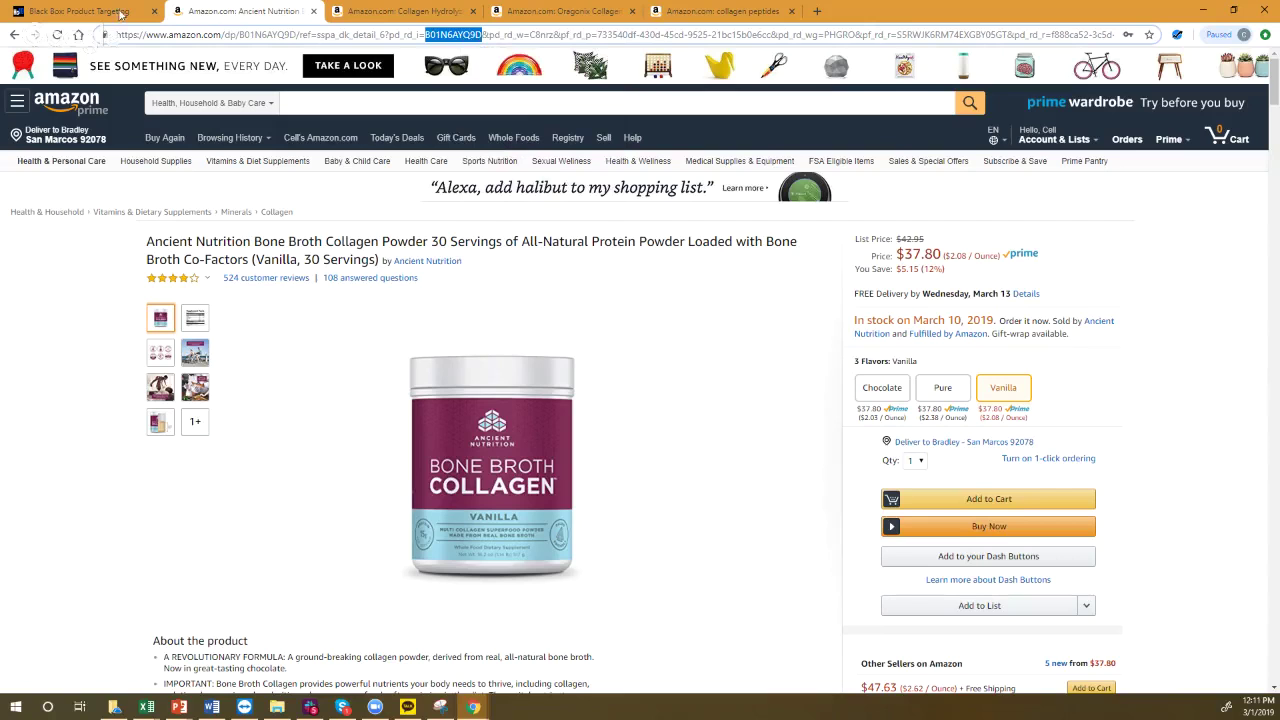
pyautogui.click(80, 11)
pyautogui.rightClick(152, 207)
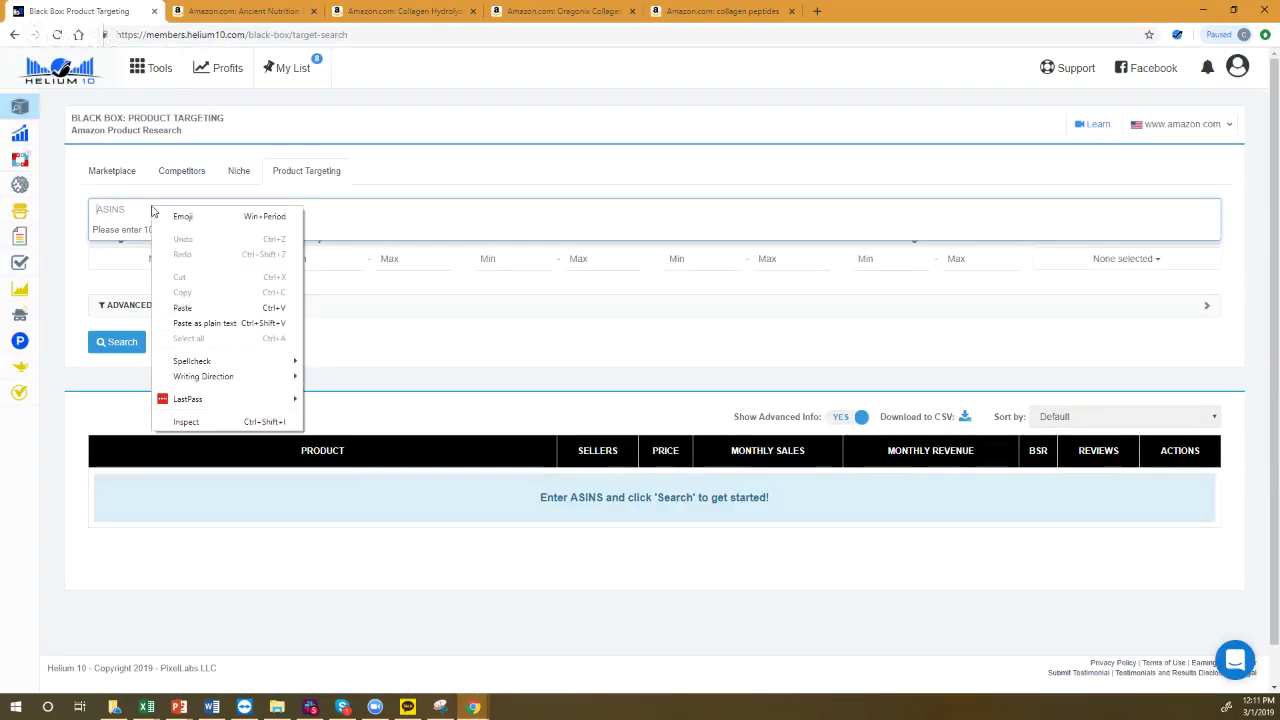
pyautogui.click(185, 307)
pyautogui.press('Return')
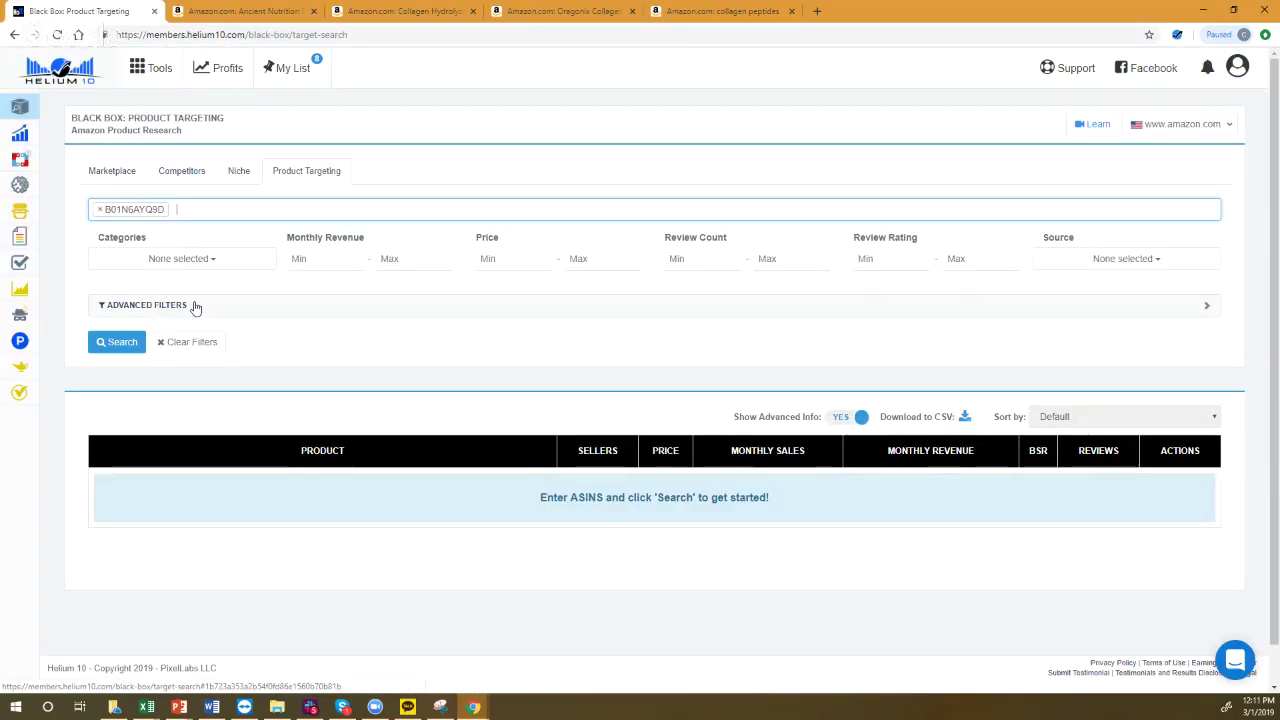
pyautogui.click(118, 341)
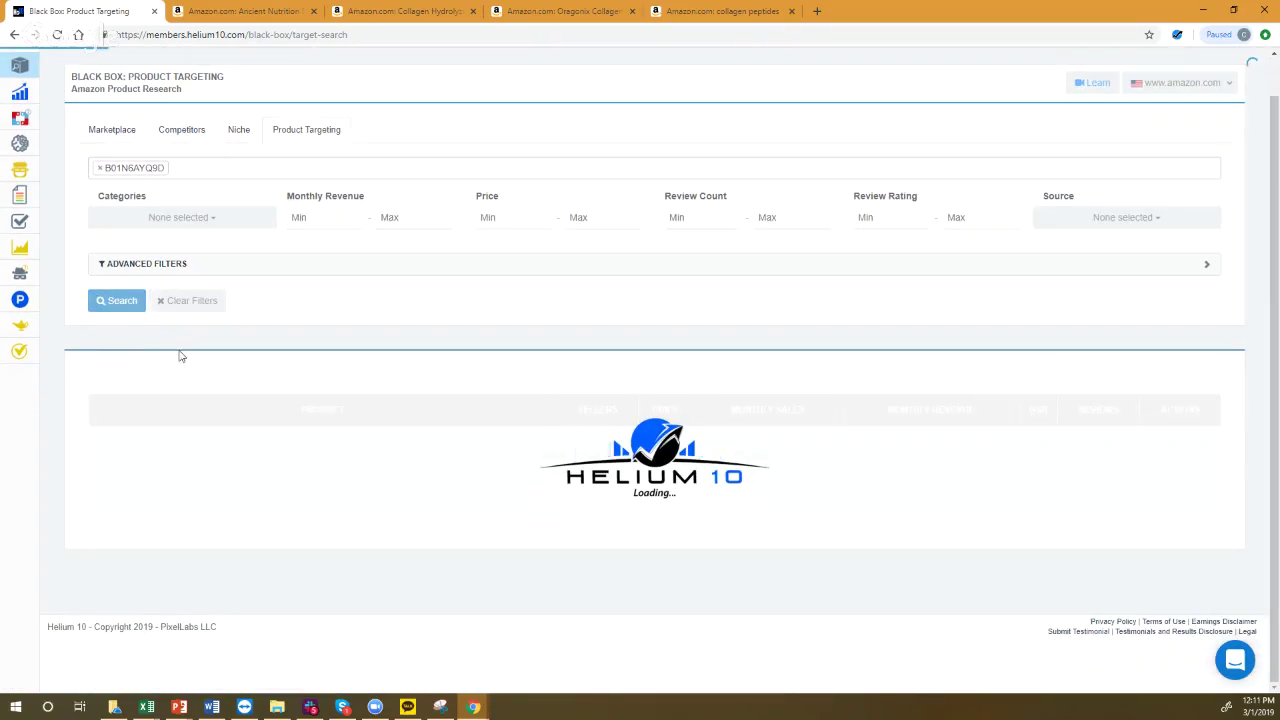
pyautogui.scroll(-3, 160, 208)
pyautogui.scroll(1, 160, 208)
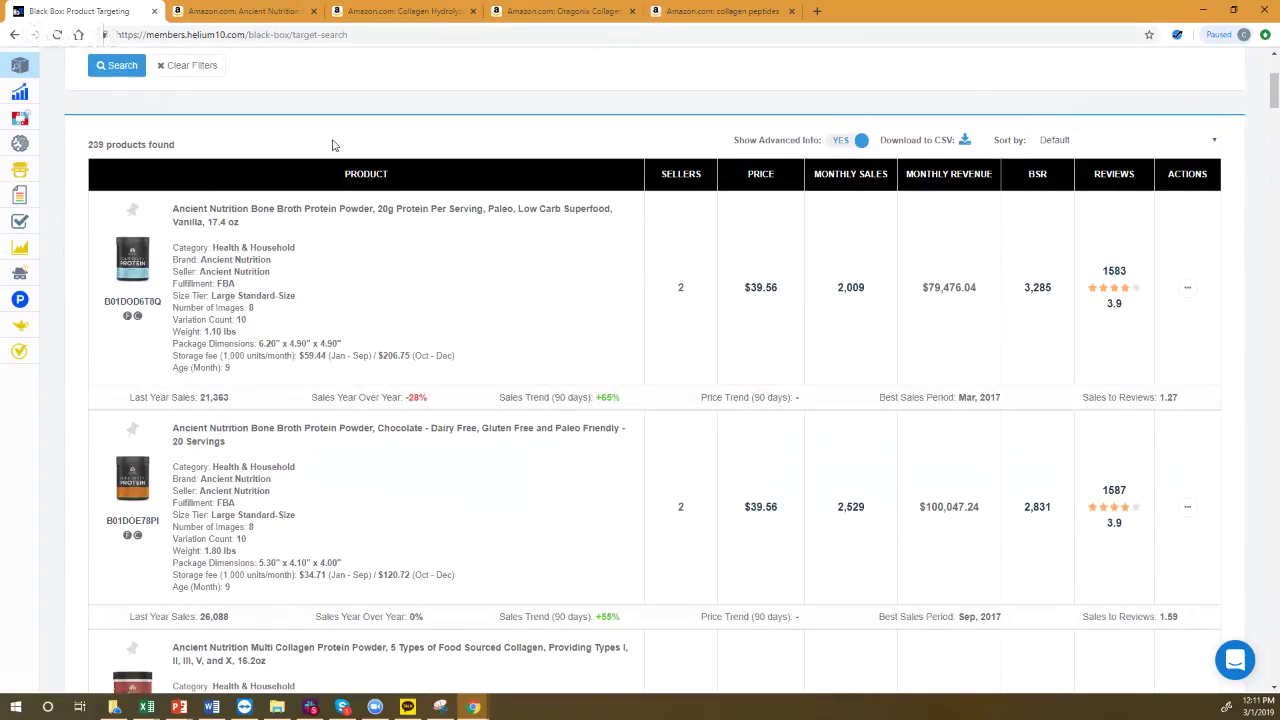
# - Set the product targeting source to Frequently Bought Together and rerun the search
pyautogui.scroll(3, 335, 145)
pyautogui.click(1130, 259)
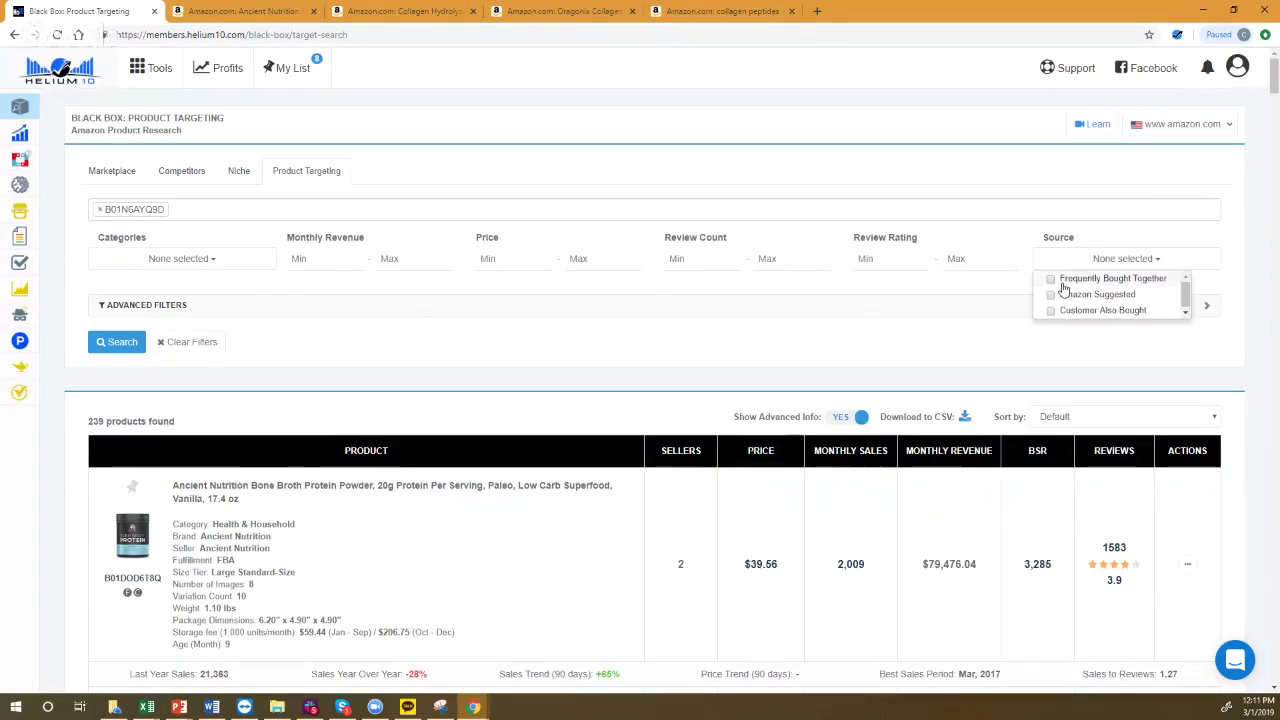
pyautogui.click(1063, 283)
pyautogui.click(116, 342)
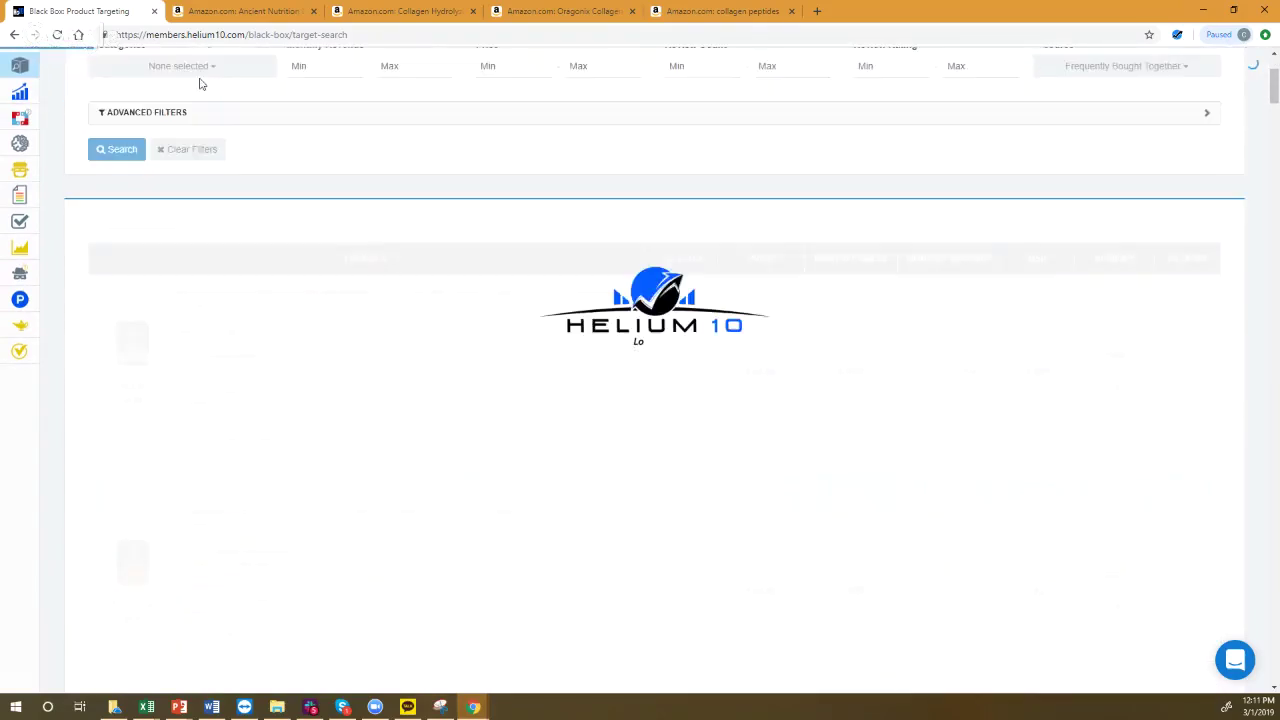
# - Examine the frequently bought together products on the Ancient Nutrition Bone Broth Collagen listing on Amazon
pyautogui.click(240, 11)
pyautogui.scroll(-3, 425, 271)
pyautogui.scroll(-6, 425, 271)
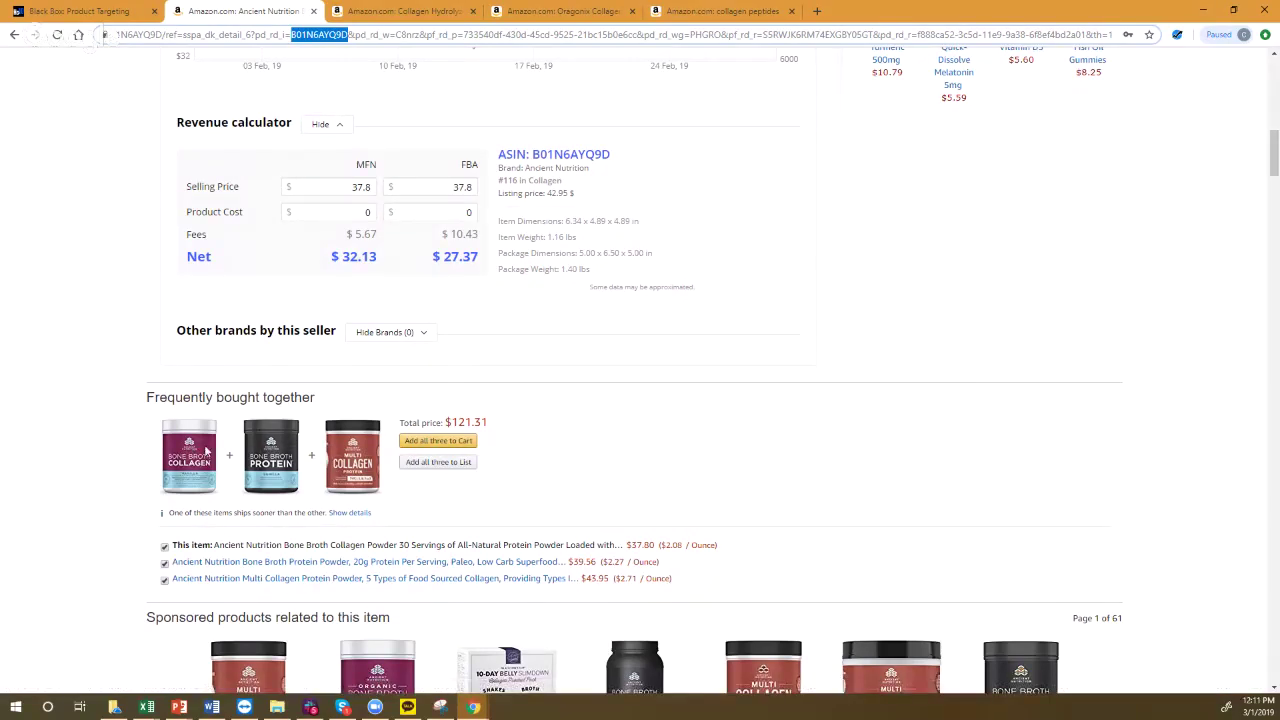
pyautogui.scroll(9, 302, 378)
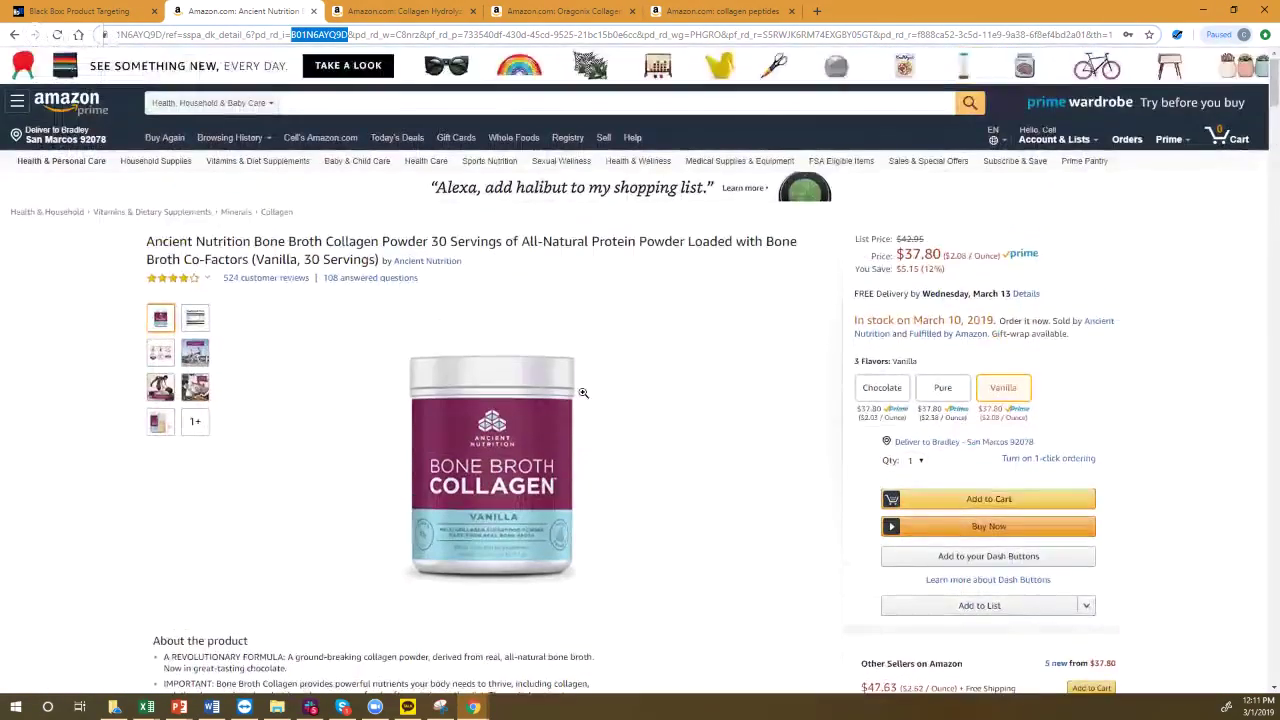
pyautogui.scroll(-3, 420, 450)
pyautogui.scroll(-6, 450, 437)
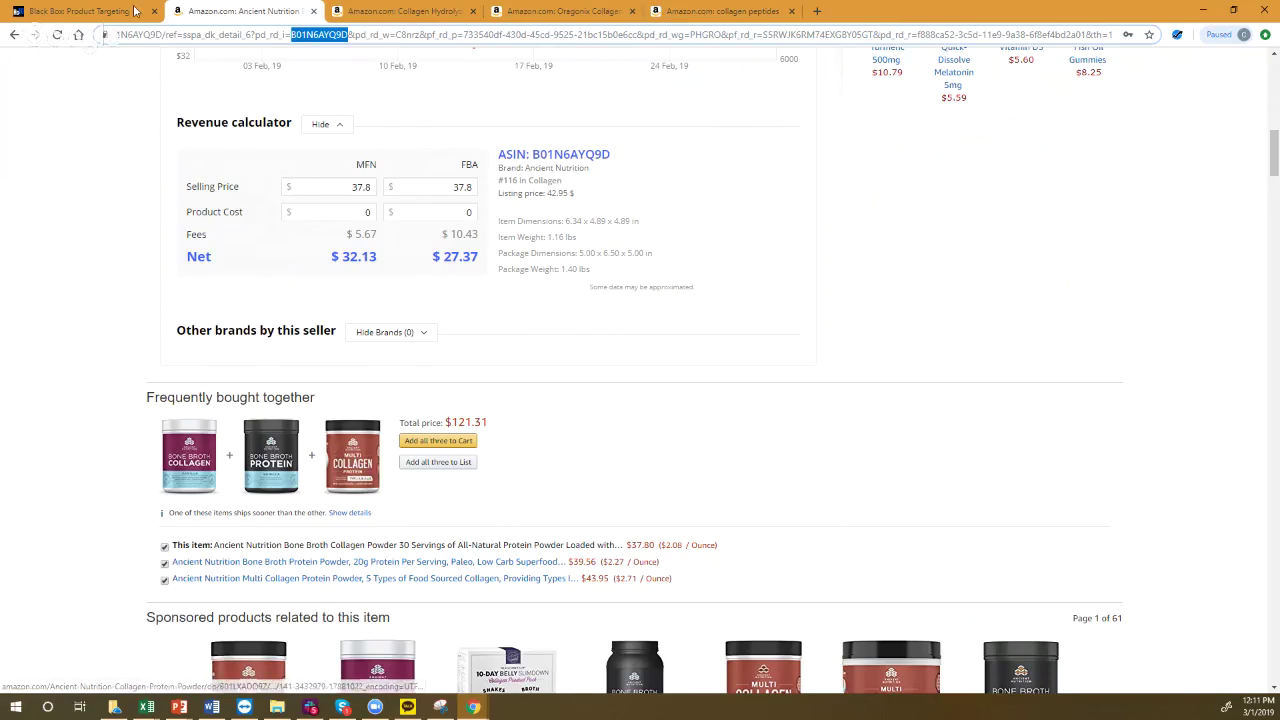
# - Return to Black Box and review the Frequently Bought Together products found for the ASIN
pyautogui.hotkey('ctrl', 'shift', 'Tab')
pyautogui.scroll(2, 332, 457)
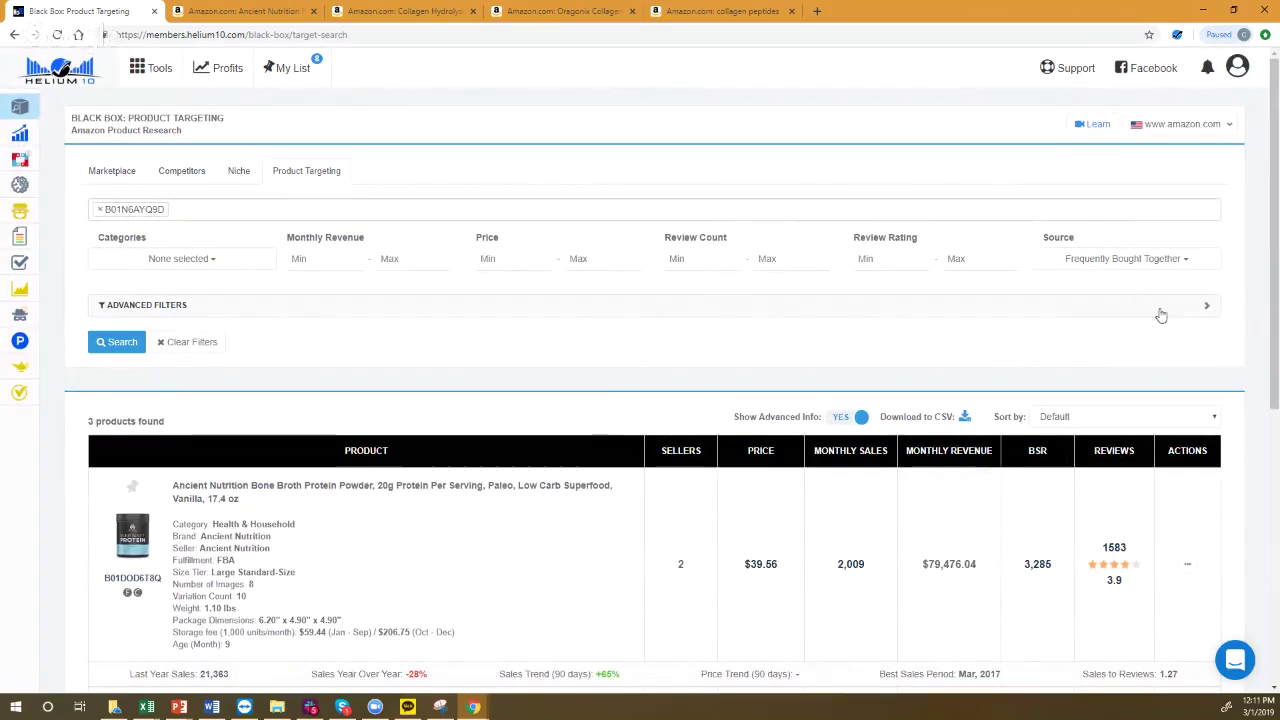
pyautogui.scroll(-1, 215, 369)
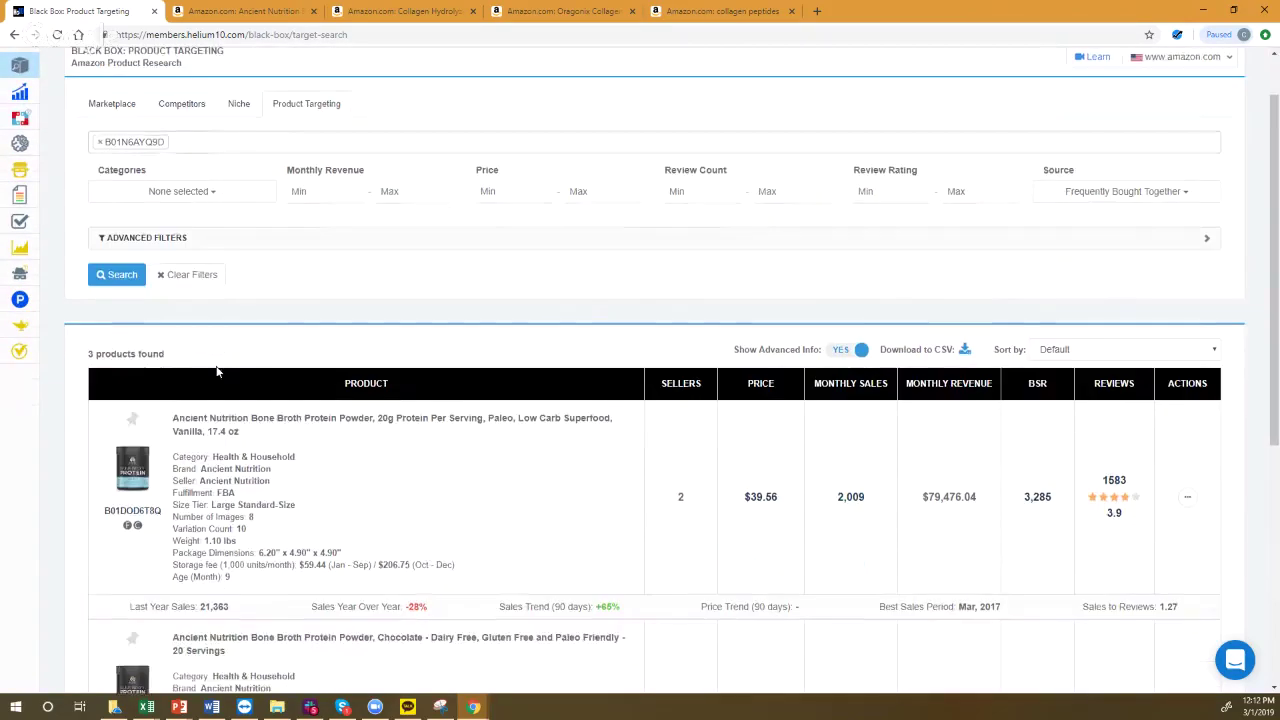
pyautogui.scroll(-3, 217, 371)
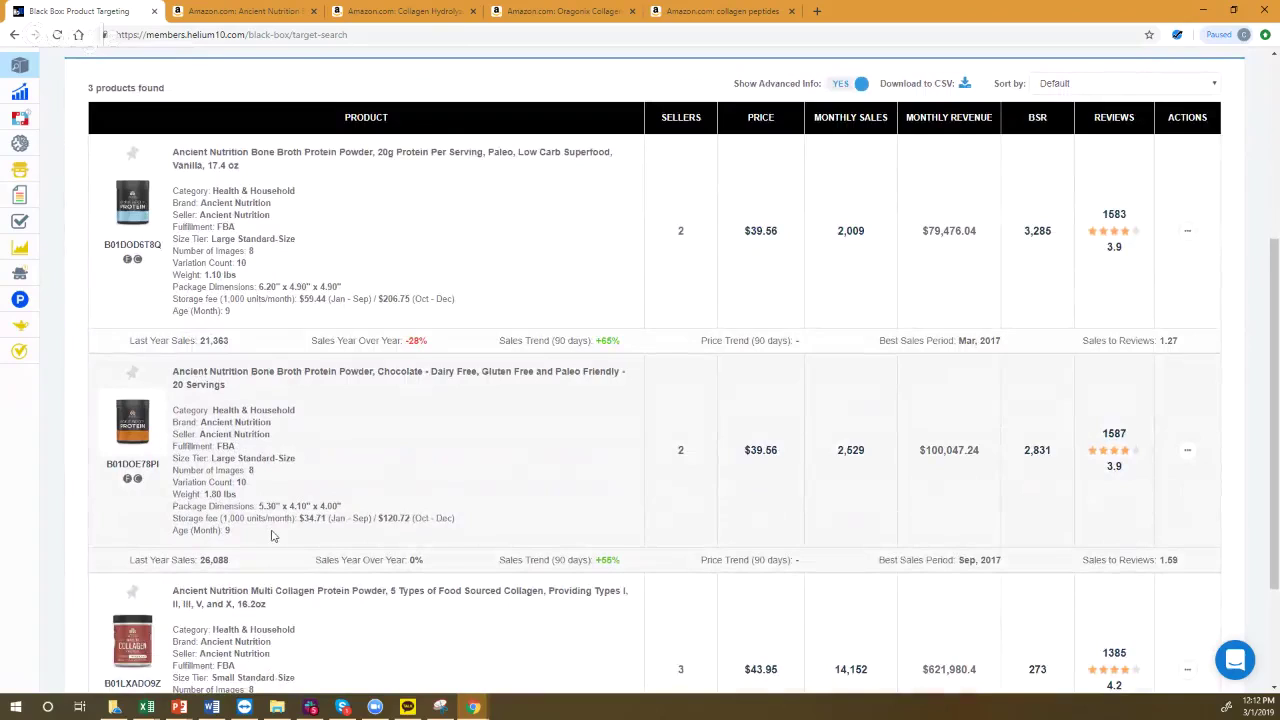
pyautogui.scroll(-2, 270, 535)
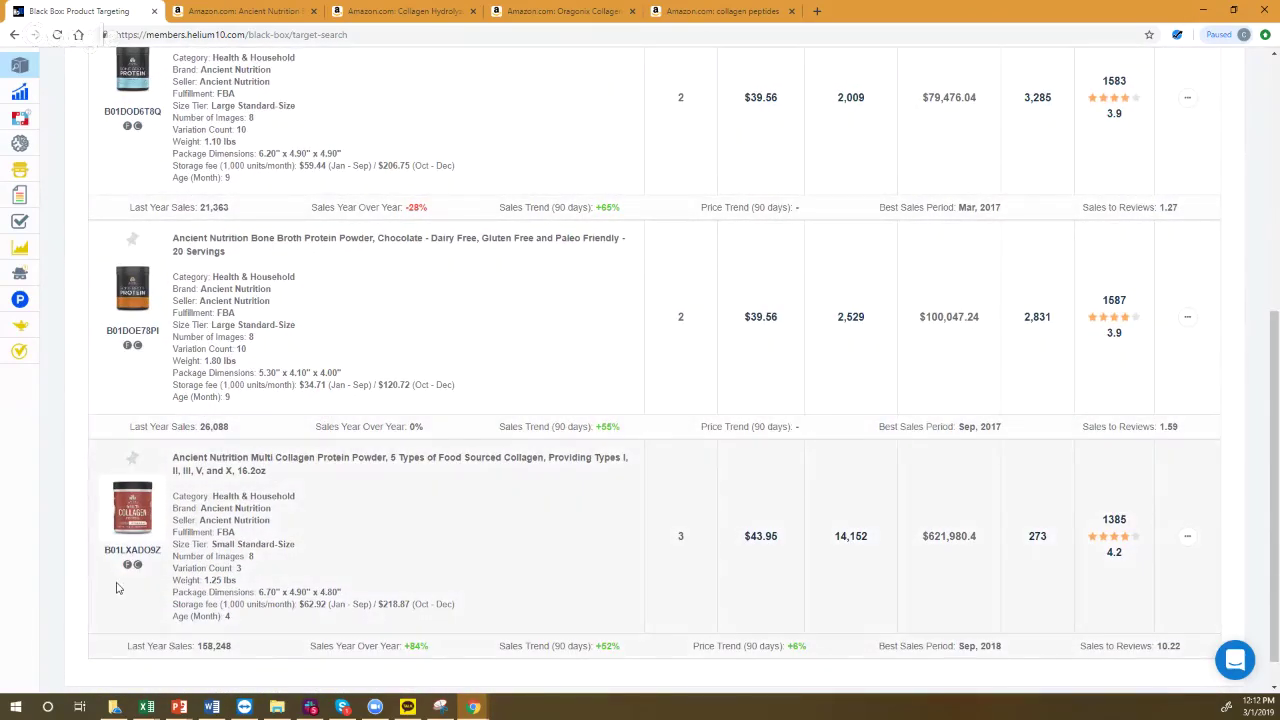
pyautogui.scroll(2, 200, 540)
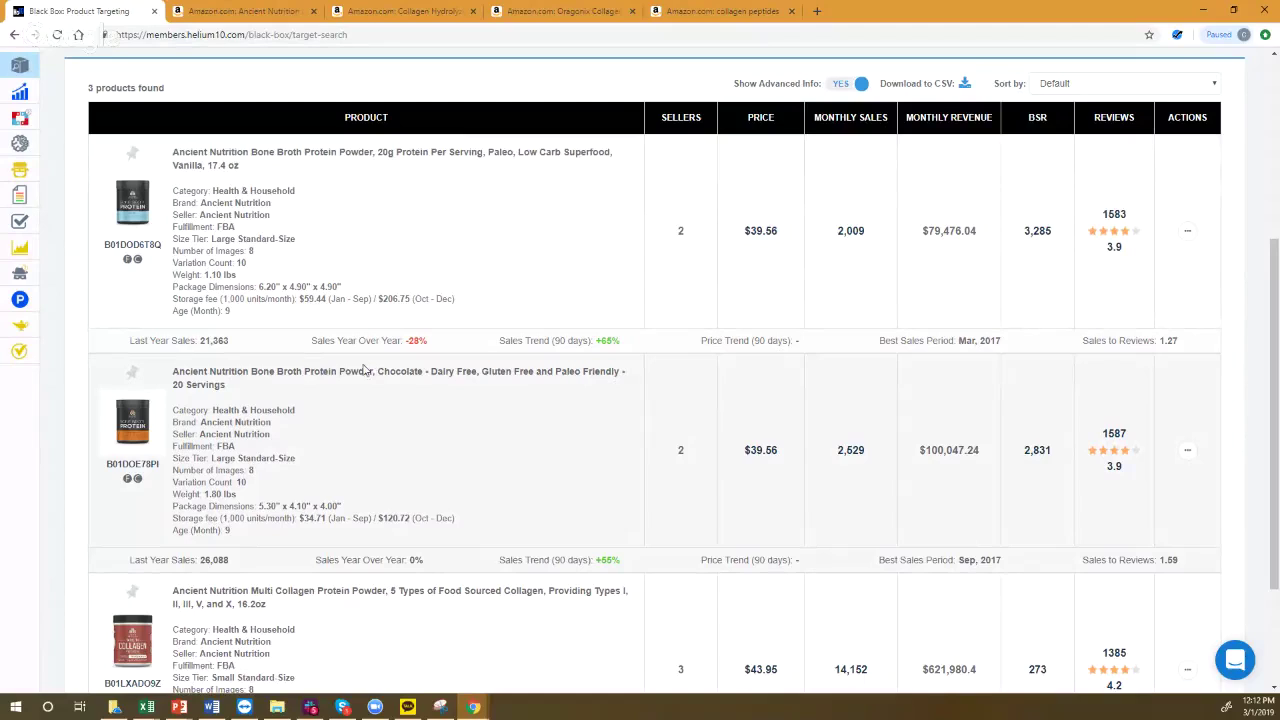
pyautogui.scroll(4, 432, 381)
# - Review the frequently bought together, sponsored and also-bought products on the Ancient Nutrition Bone Broth Collagen listing
pyautogui.click(240, 11)
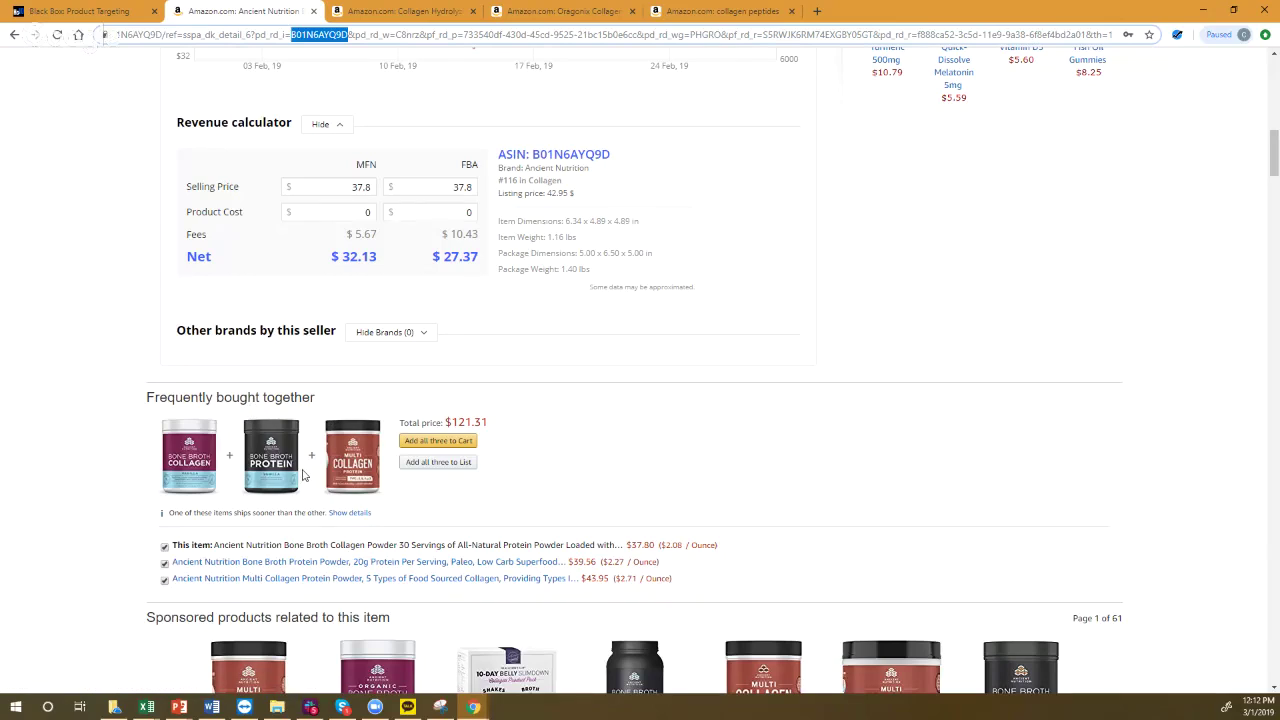
pyautogui.scroll(6, 305, 474)
pyautogui.scroll(-1, 310, 474)
pyautogui.scroll(-9, 310, 474)
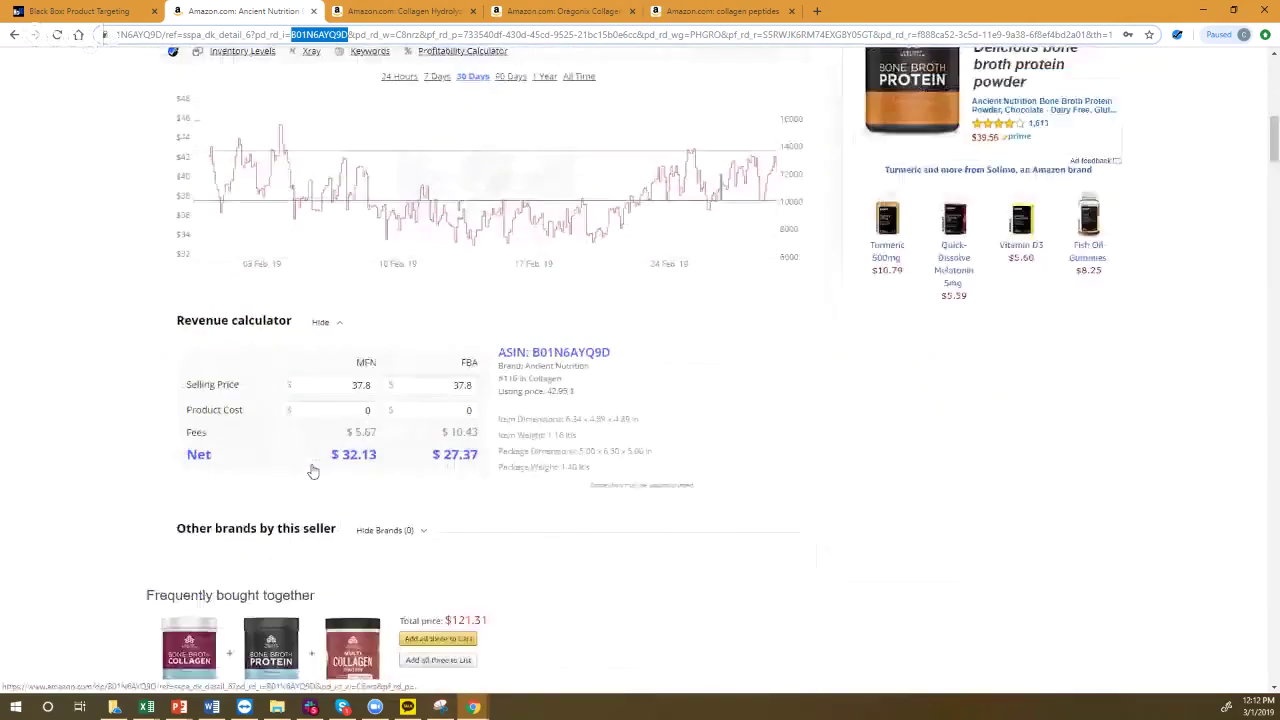
pyautogui.scroll(-2, 378, 474)
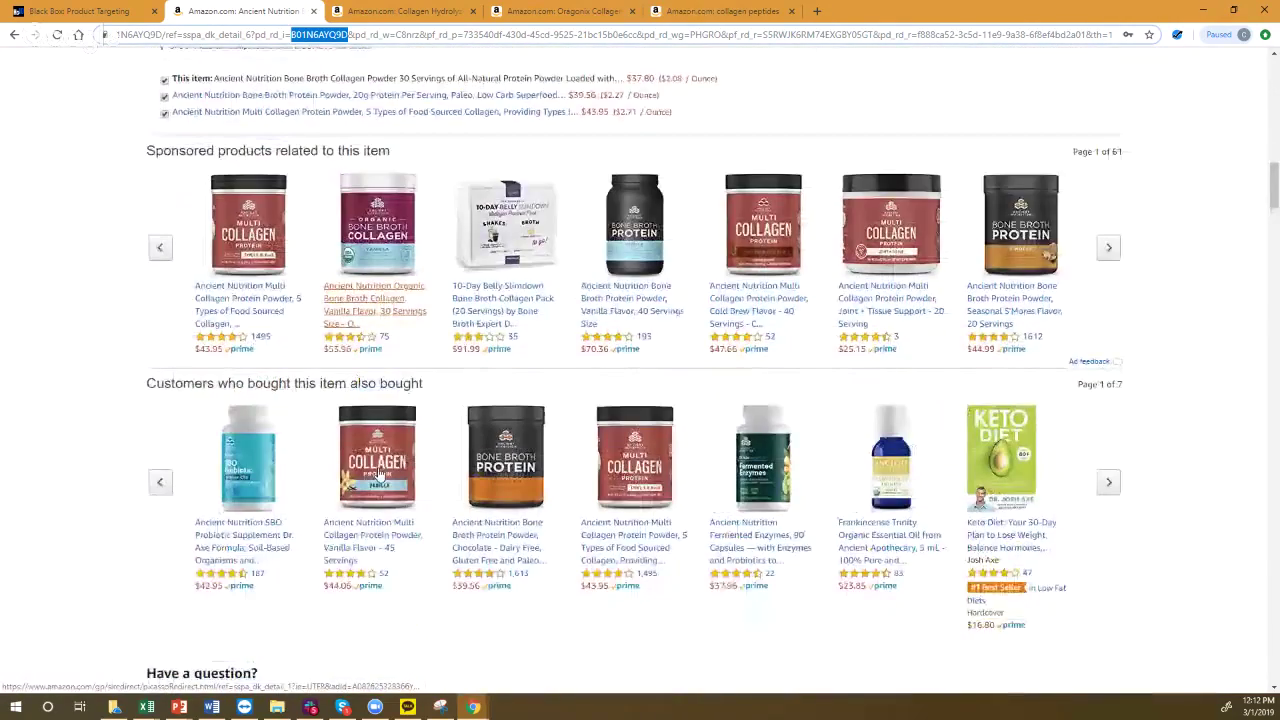
pyautogui.scroll(10, 405, 470)
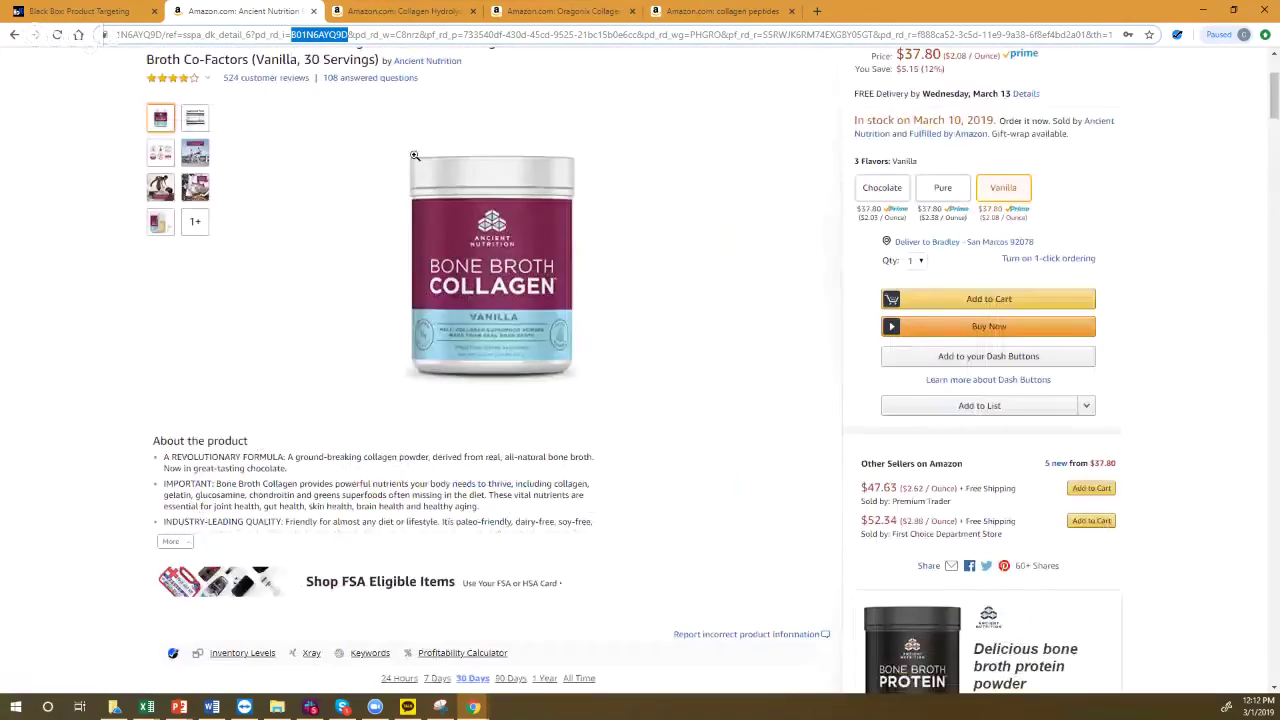
pyautogui.scroll(2, 412, 158)
# - Go back to the Ketologie Collagen Protein Powder listing and examine its frequently bought together and sponsored products
pyautogui.rightClick(14, 36)
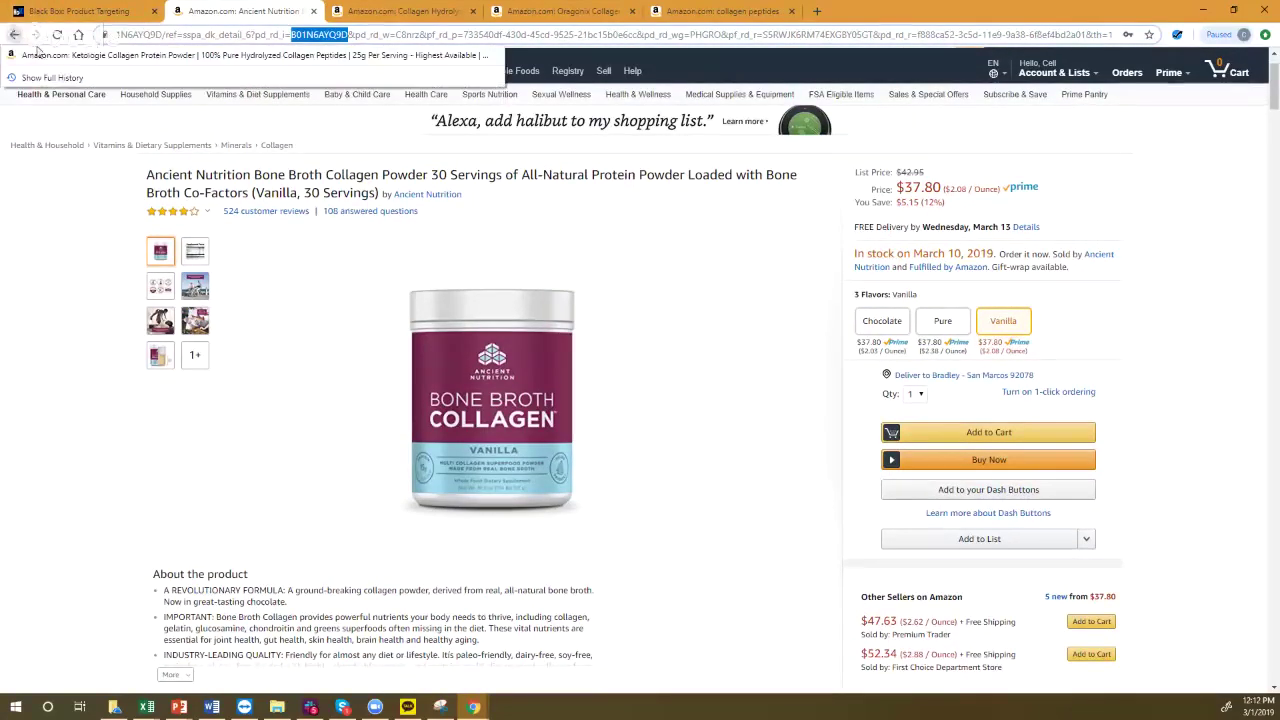
pyautogui.click(42, 57)
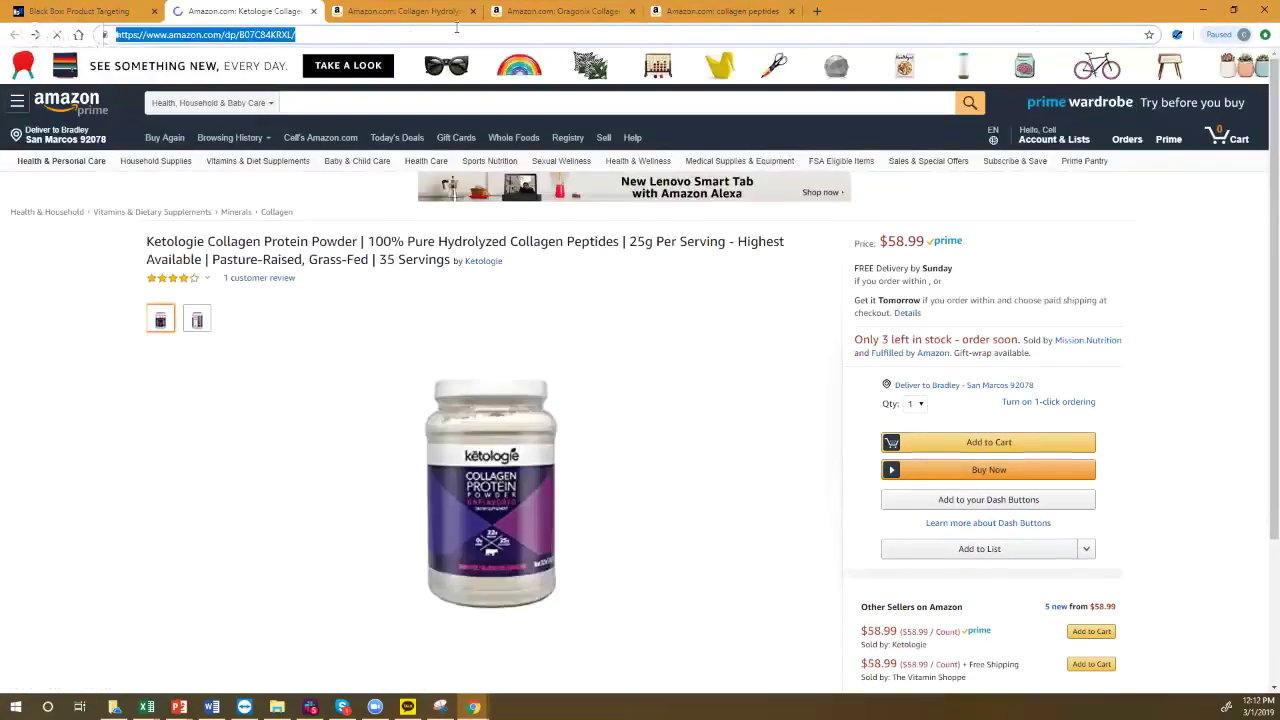
pyautogui.scroll(5, 440, 150)
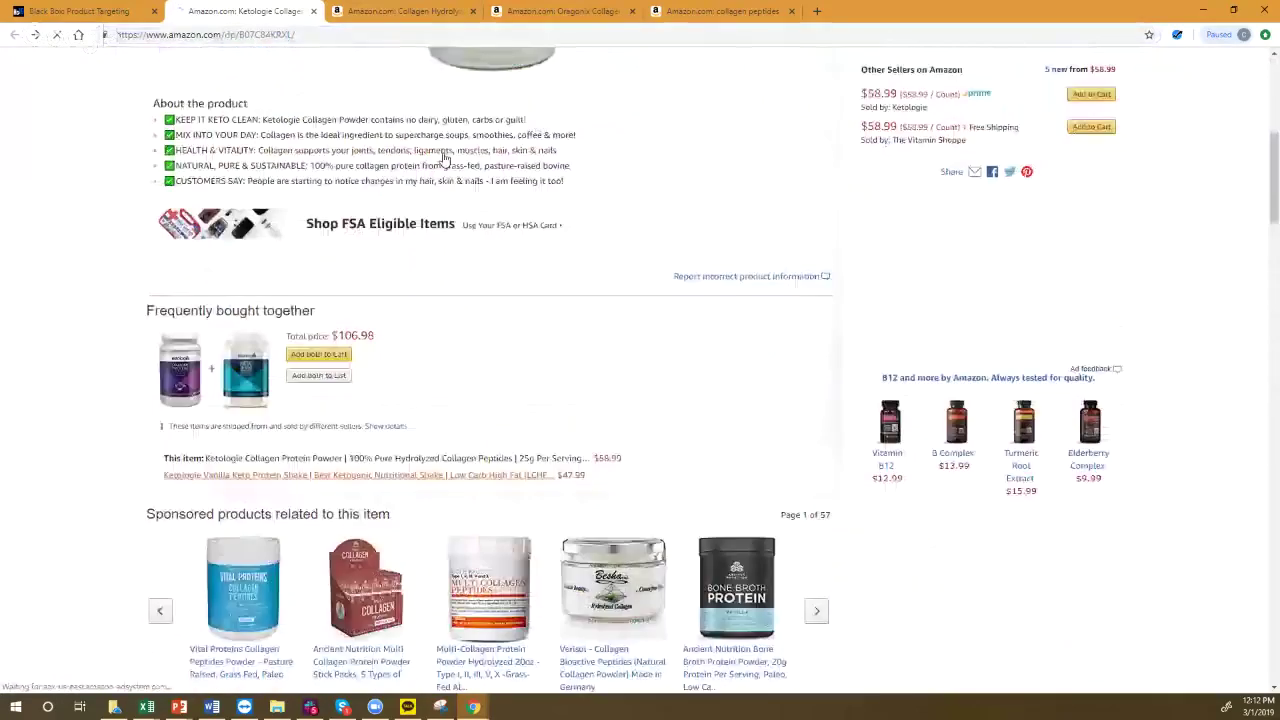
pyautogui.scroll(-3, 446, 188)
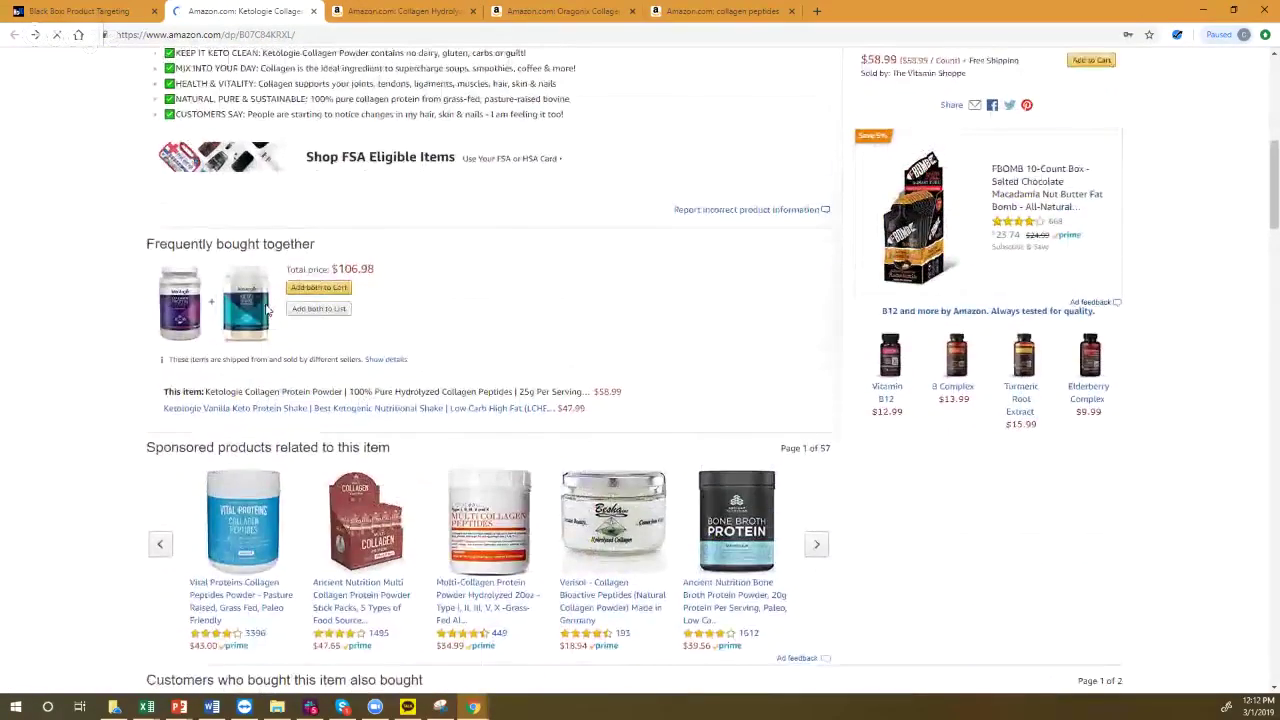
pyautogui.scroll(-5, 343, 505)
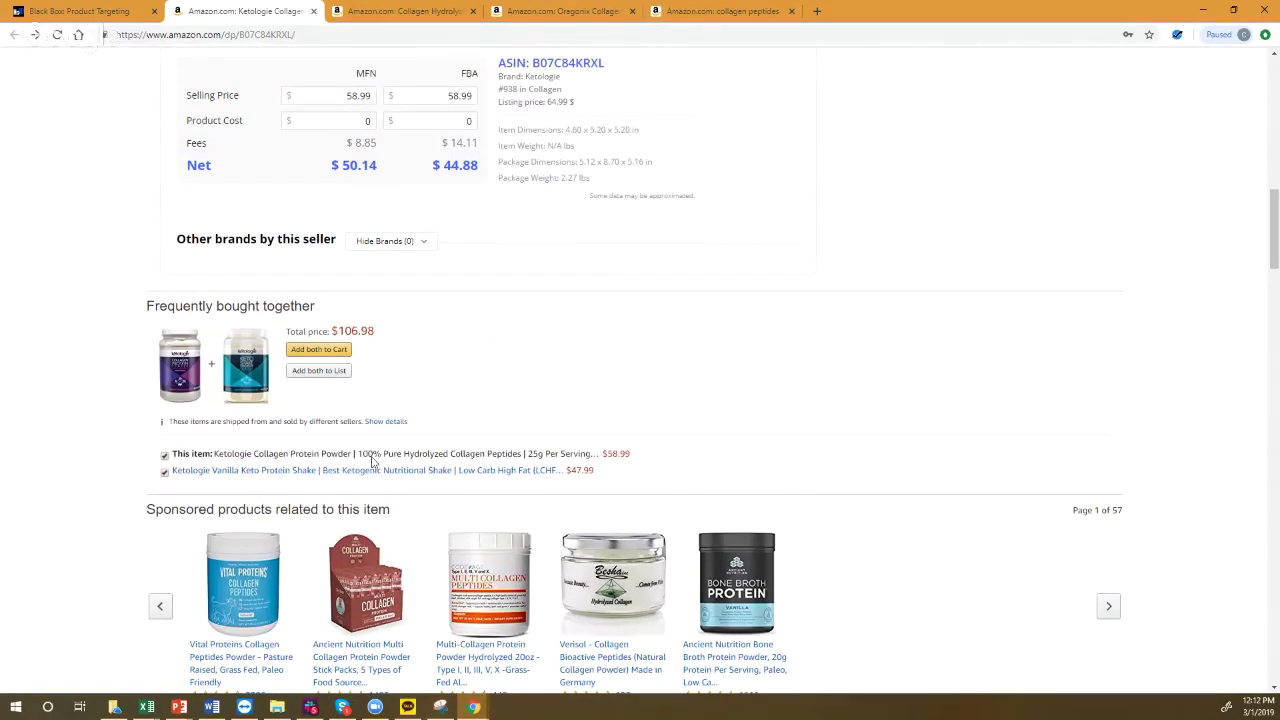
# - Open the sponsored Vital Proteins Collagen Peptides Powder listing and examine its frequently bought together products
pyautogui.click(240, 656)
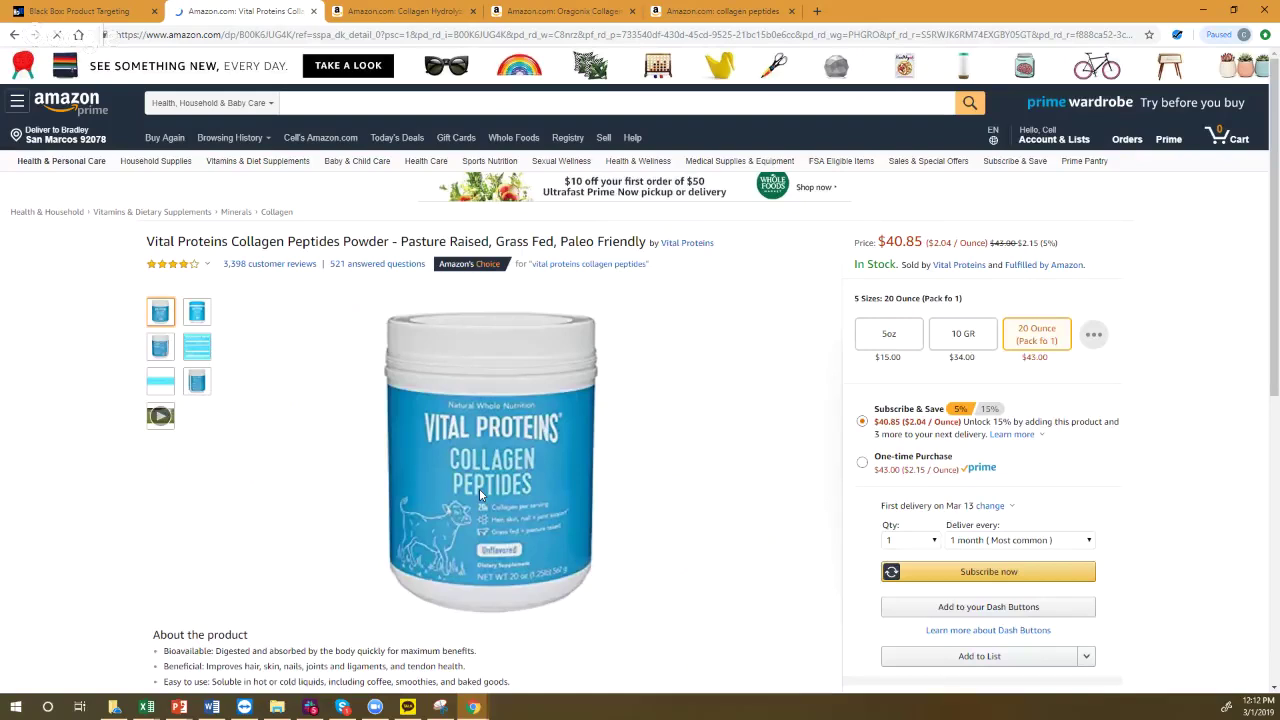
pyautogui.scroll(-5, 479, 488)
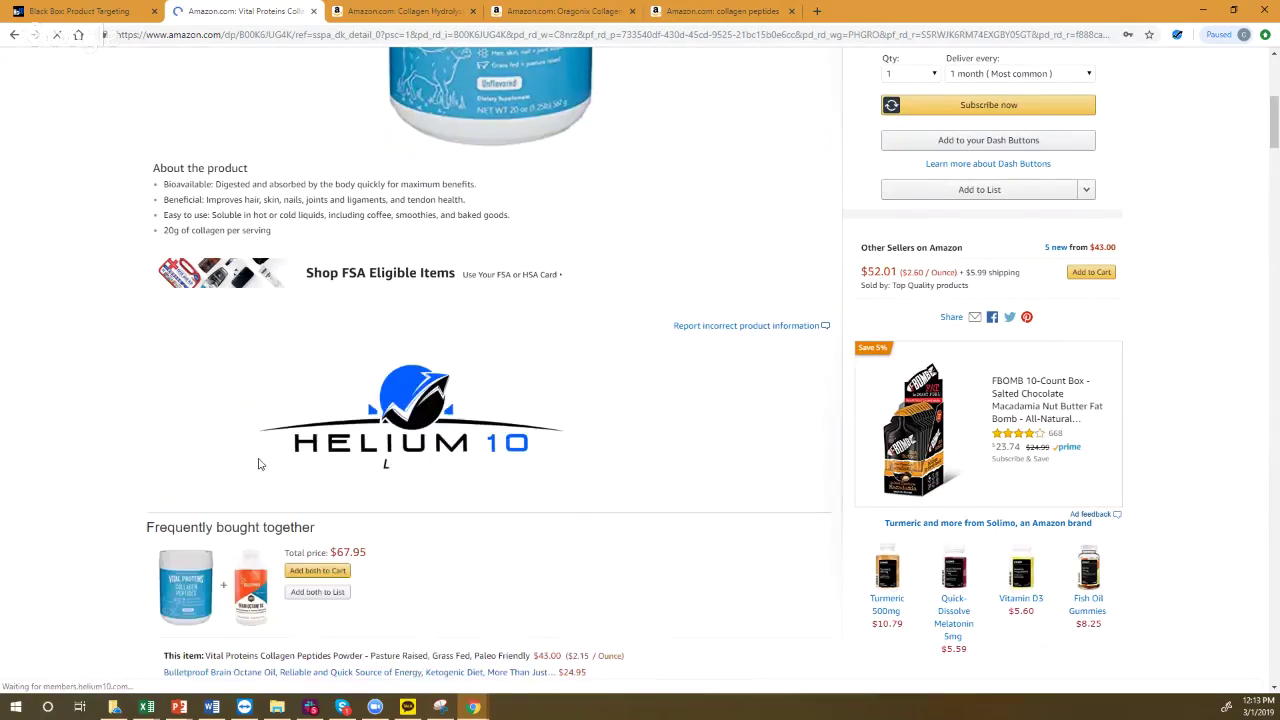
pyautogui.scroll(-2, 230, 400)
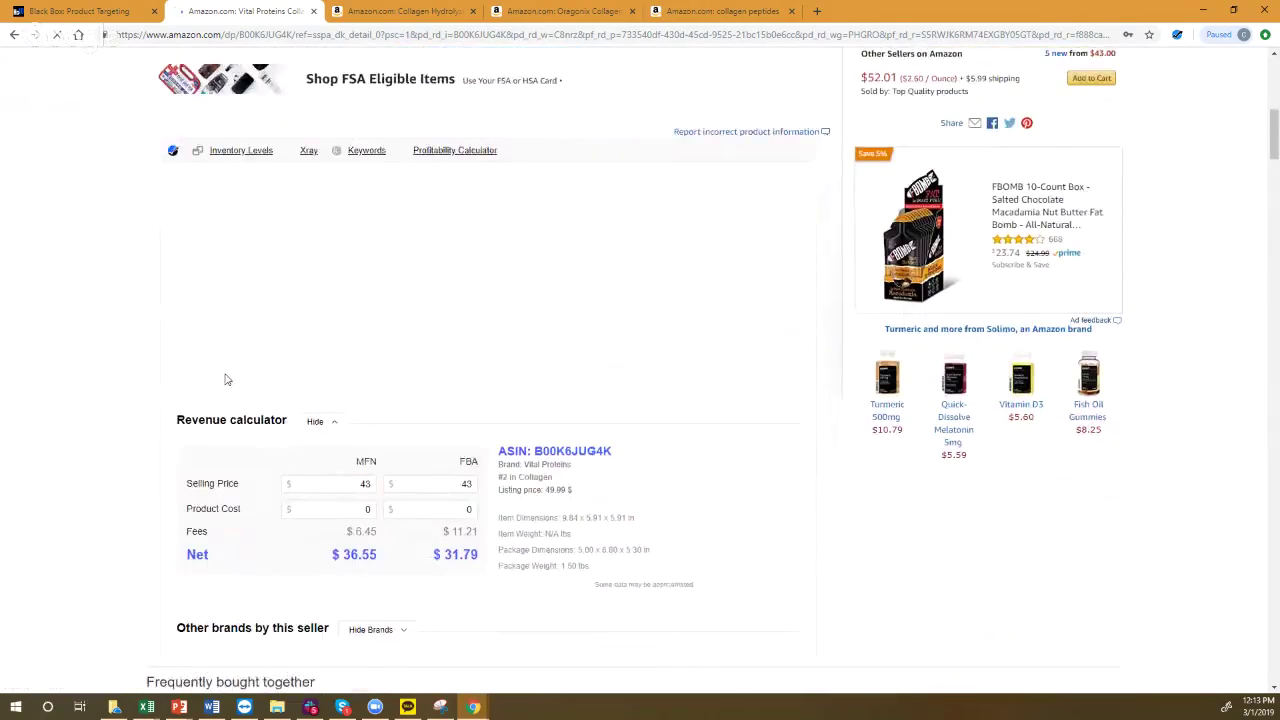
pyautogui.scroll(-3, 225, 382)
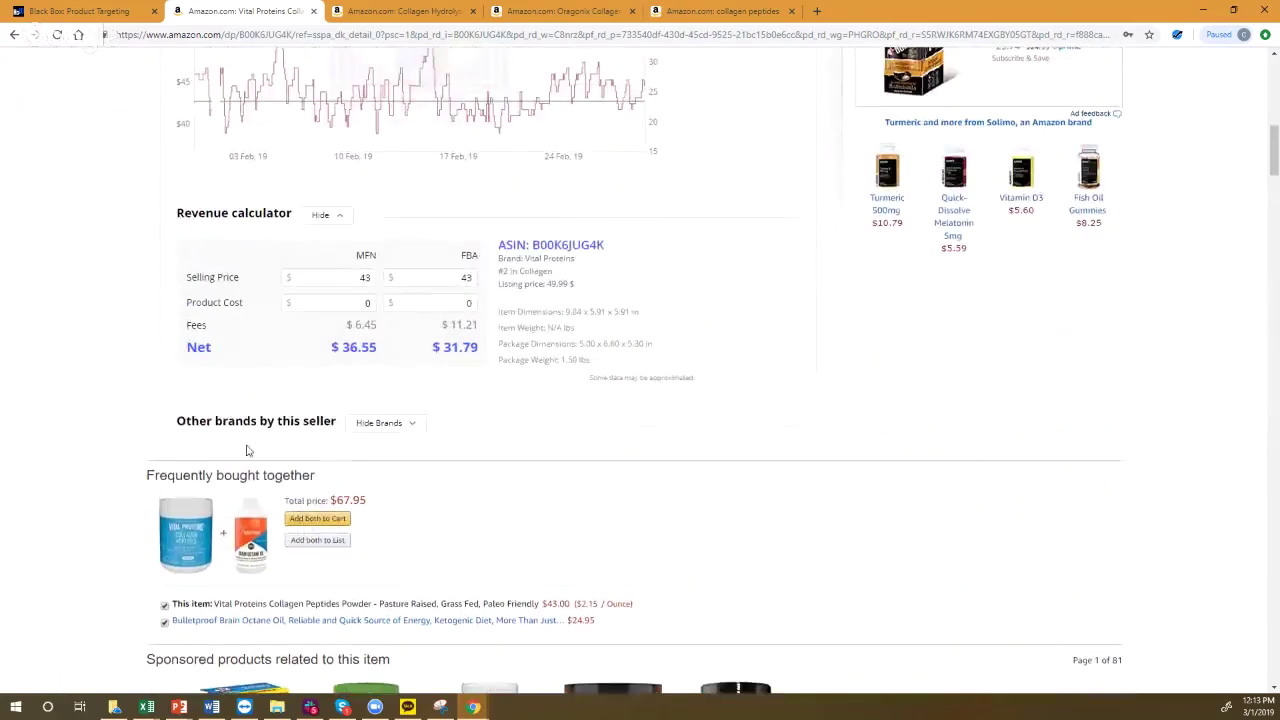
pyautogui.scroll(-3, 257, 516)
pyautogui.scroll(5, 220, 520)
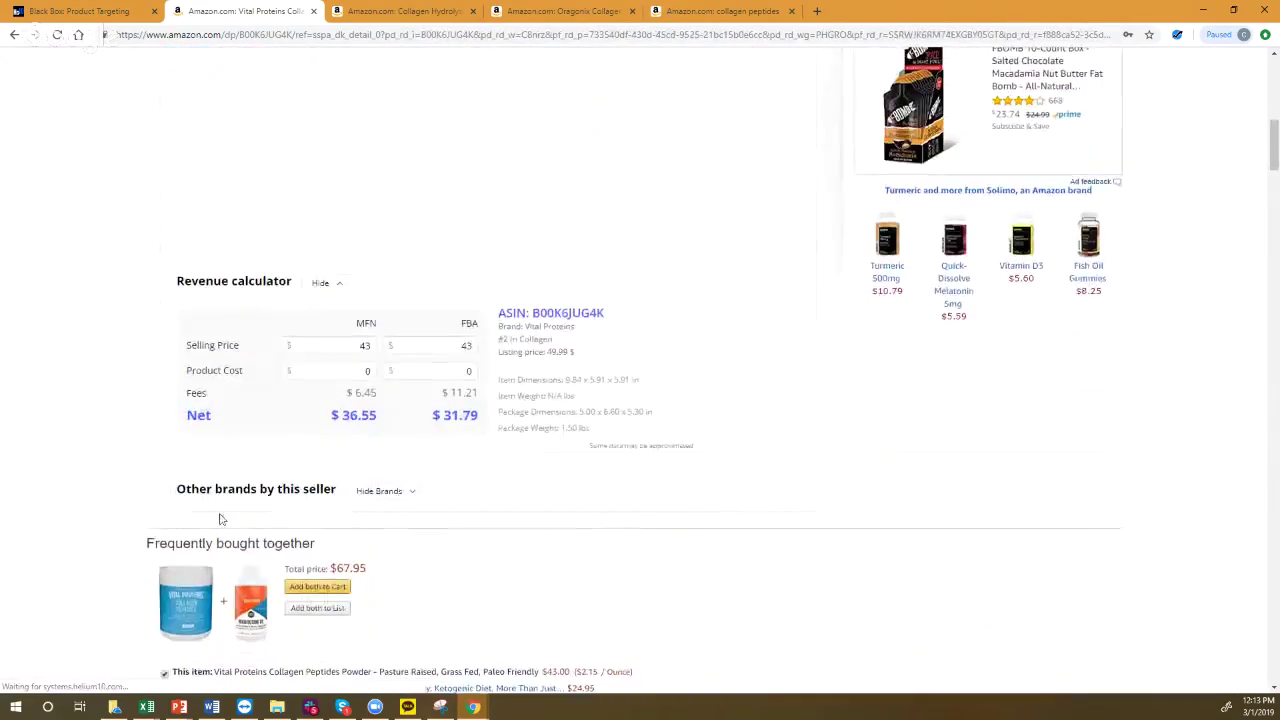
pyautogui.scroll(-1, 263, 194)
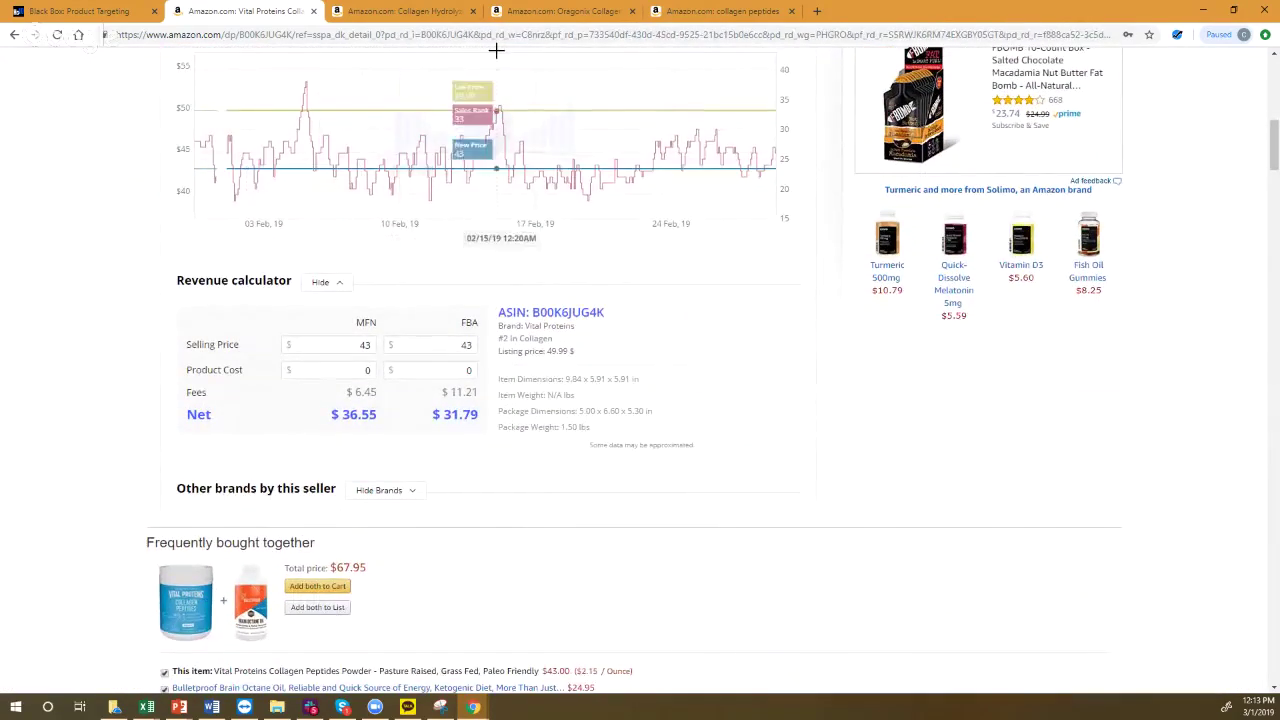
# - Run a Black Box Product Targeting search on the Vital Proteins ASIN B00K6JUG4K with Frequently Bought Together as source
pyautogui.doubleClick(447, 36)
pyautogui.hotkey('ctrl', 'c')
pyautogui.click(80, 11)
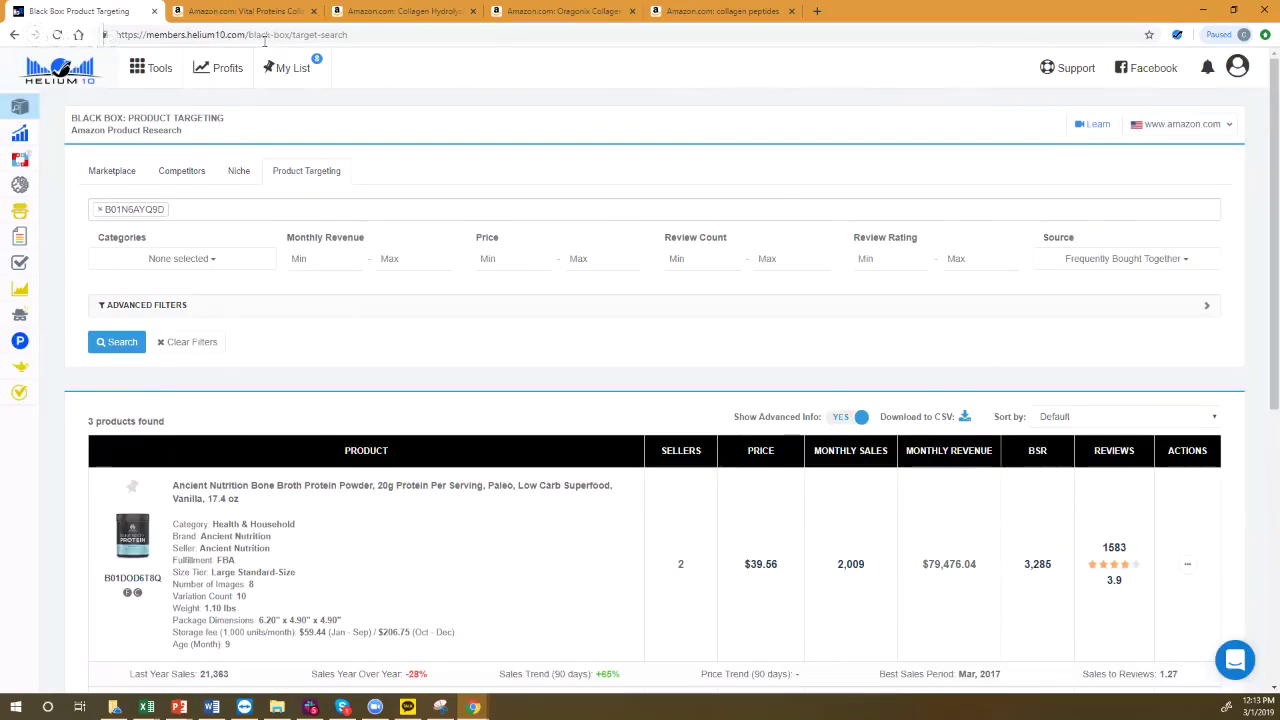
pyautogui.click(100, 209)
pyautogui.hotkey('ctrl', 'v')
pyautogui.click(136, 226)
pyautogui.click(116, 346)
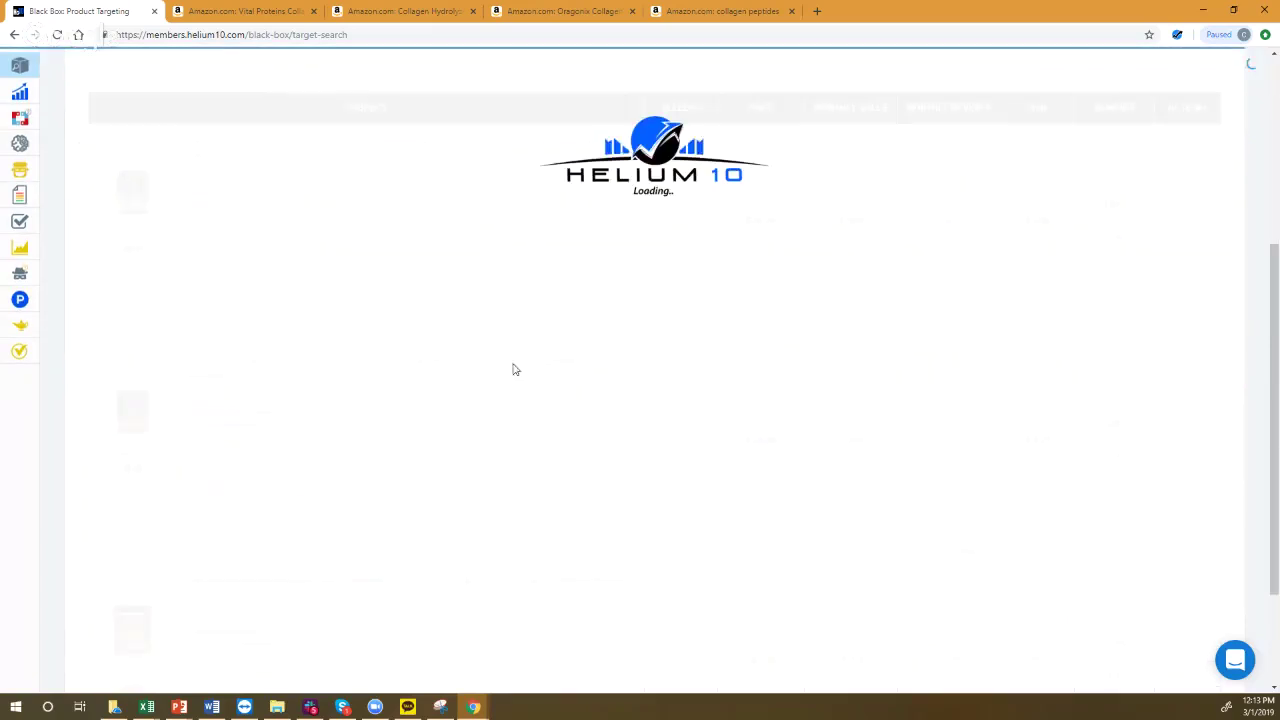
# - Compare the Black Box results for the Vital Proteins ASIN with the frequently bought together products on its Amazon listing
pyautogui.hotkey('ctrl', 'Tab')
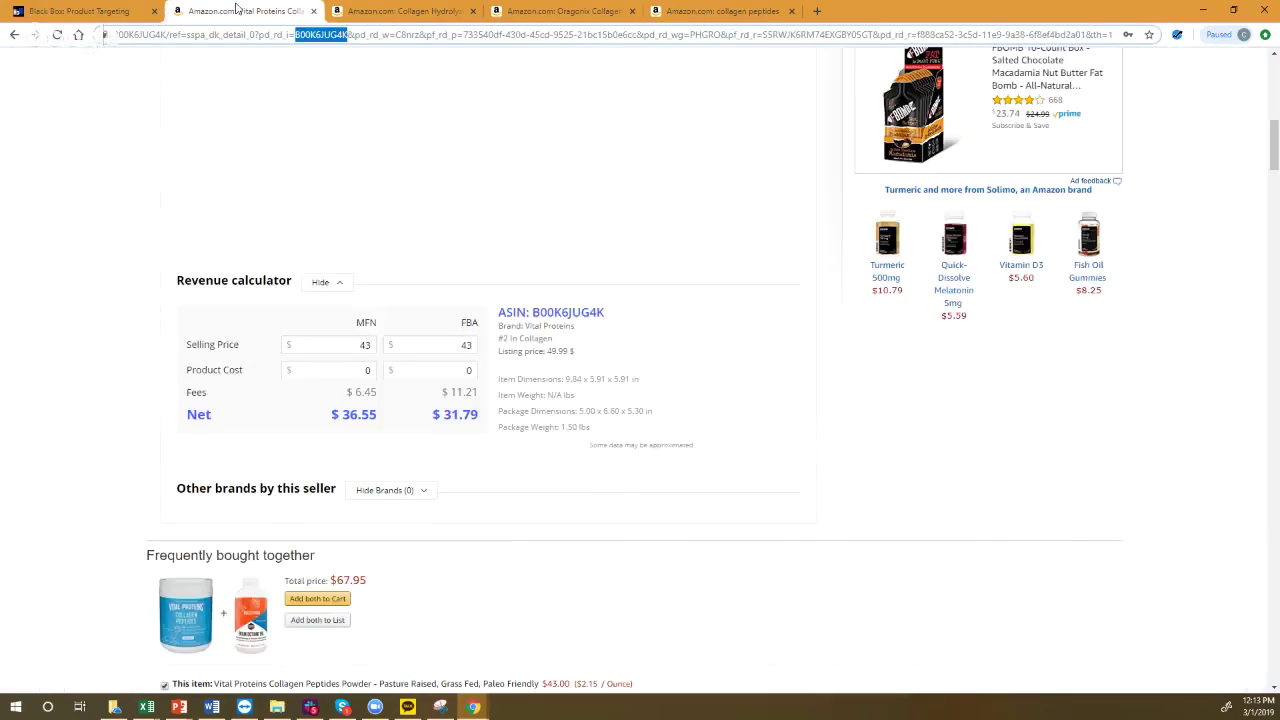
pyautogui.scroll(-2, 268, 531)
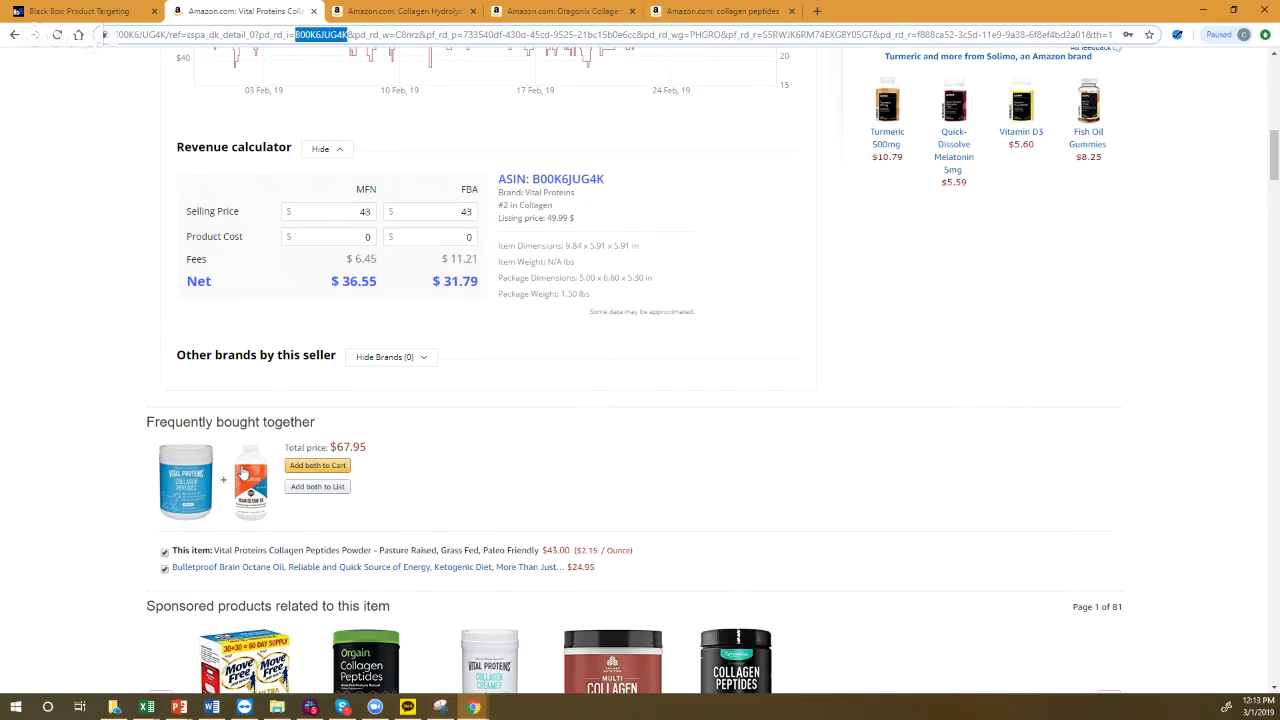
pyautogui.click(130, 13)
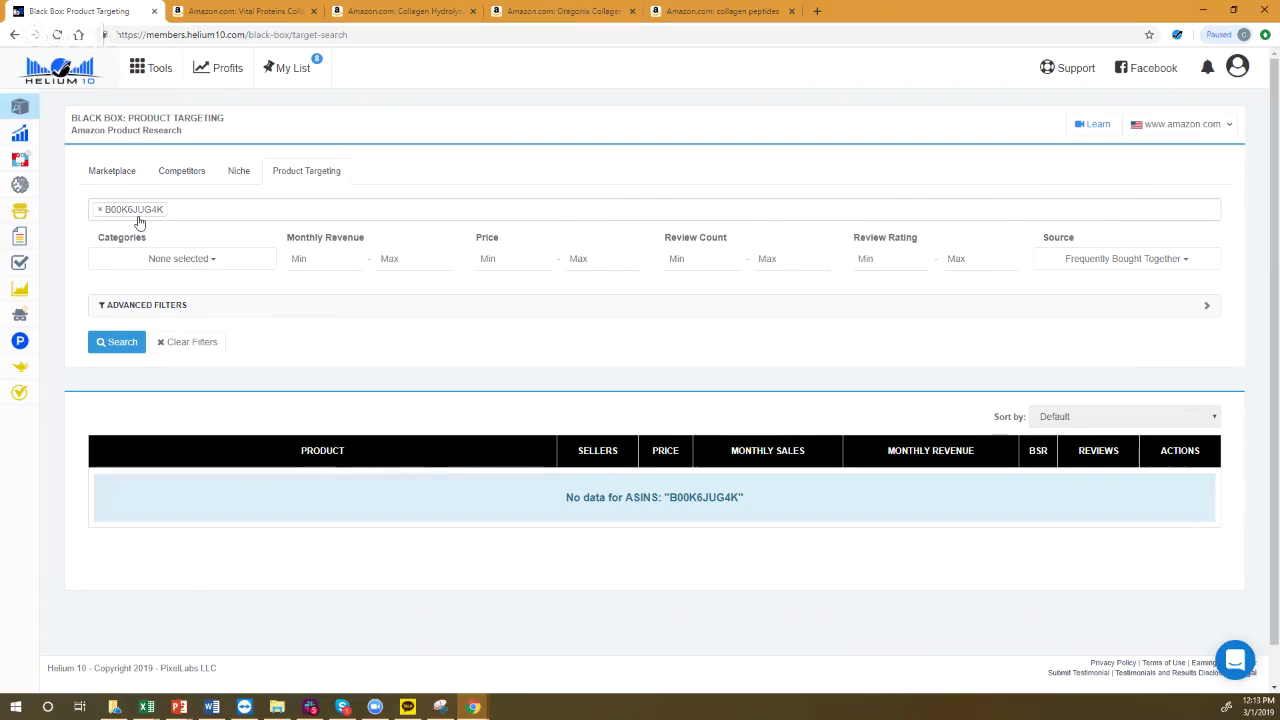
pyautogui.click(245, 11)
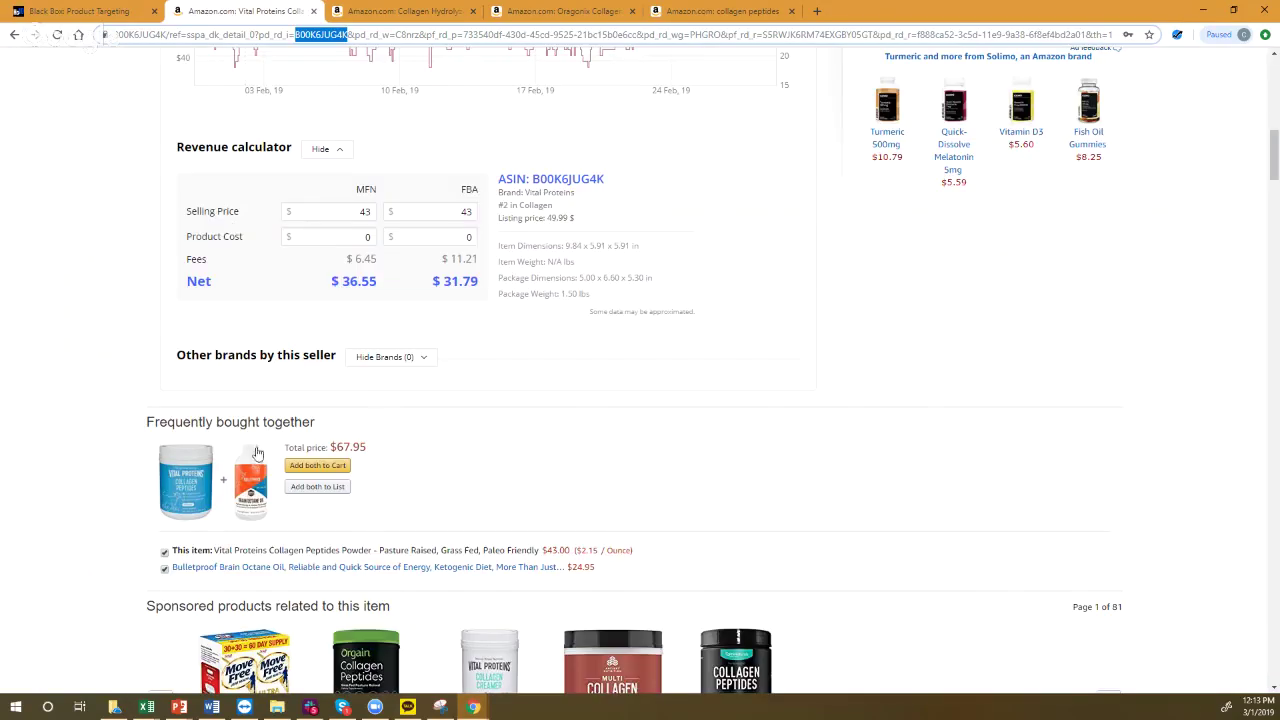
# - Open the Bulletproof Brain Octane Oil listing and search its ASIN B00P8E0QQG in Black Box Product Targeting instead of the previous ASIN
pyautogui.click(256, 500)
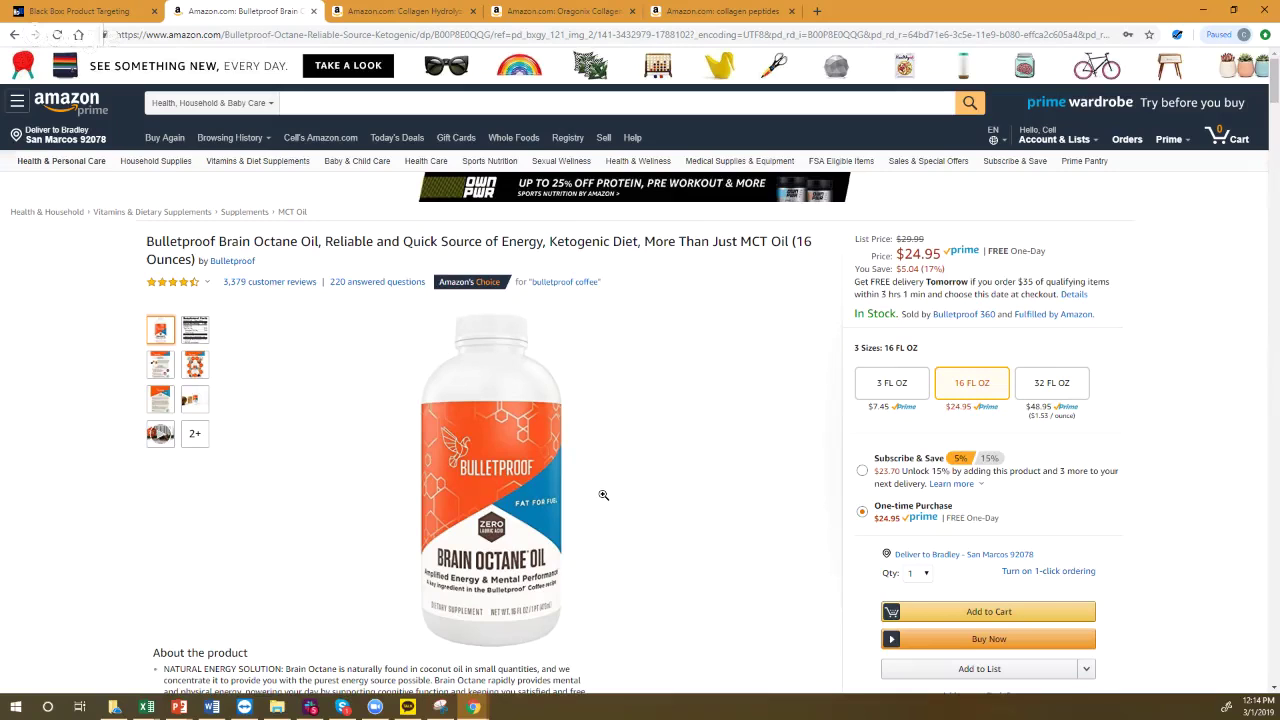
pyautogui.scroll(-1, 603, 495)
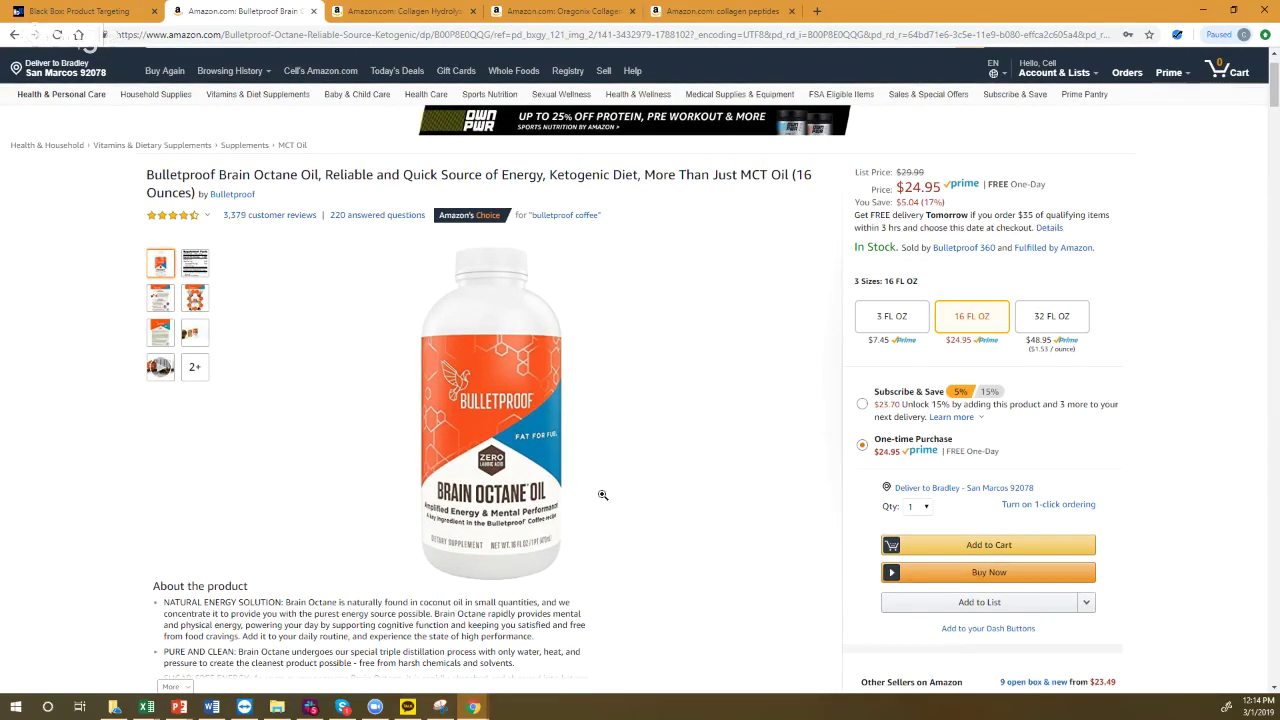
pyautogui.doubleClick(488, 36)
pyautogui.hotkey('ctrl', 'c')
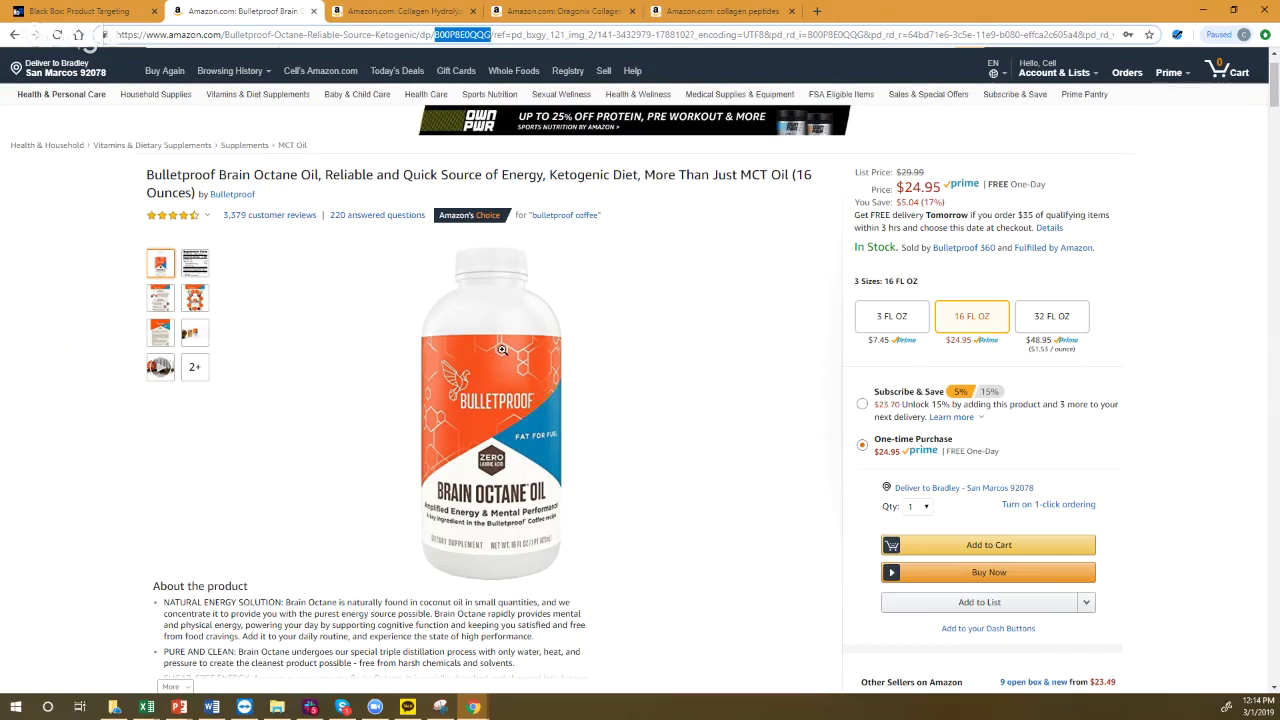
pyautogui.click(80, 11)
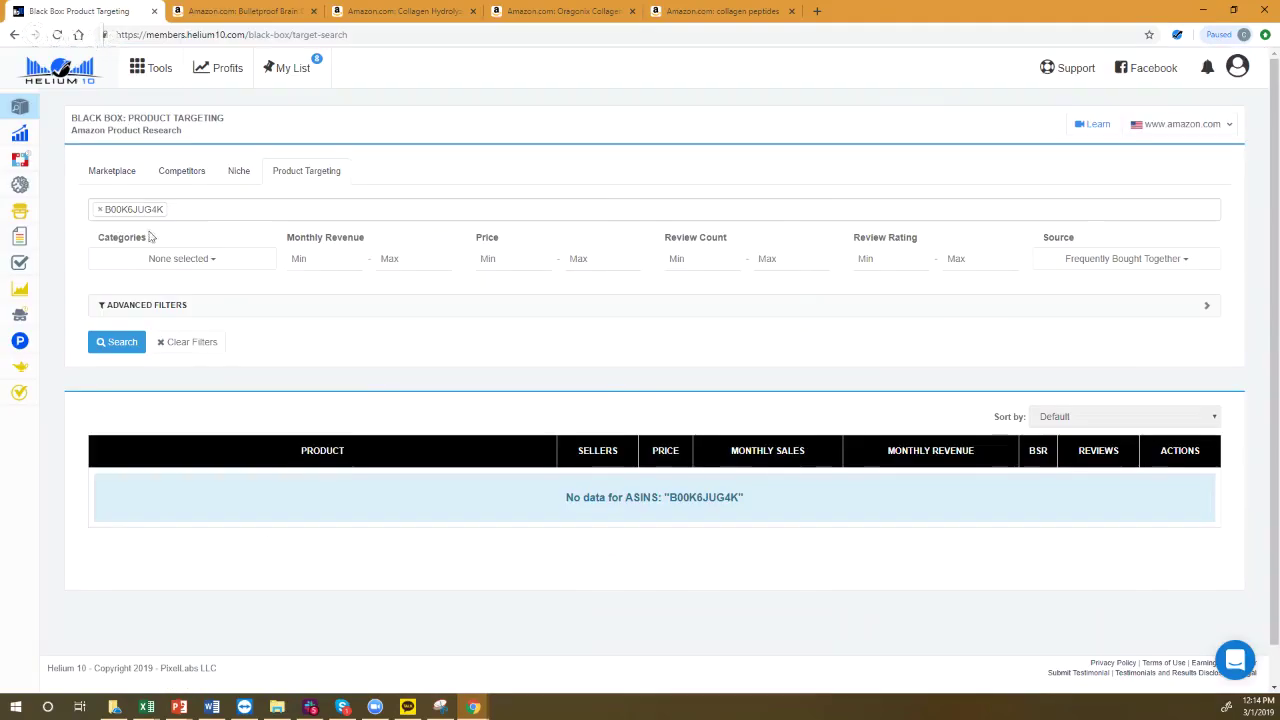
pyautogui.doubleClick(108, 209)
pyautogui.press('BackSpace')
pyautogui.hotkey('ctrl', 'v')
pyautogui.click(186, 232)
pyautogui.click(118, 341)
# - Return to the Bulletproof Brain Octane Oil listing and examine its frequently bought together and sponsored products
pyautogui.click(238, 10)
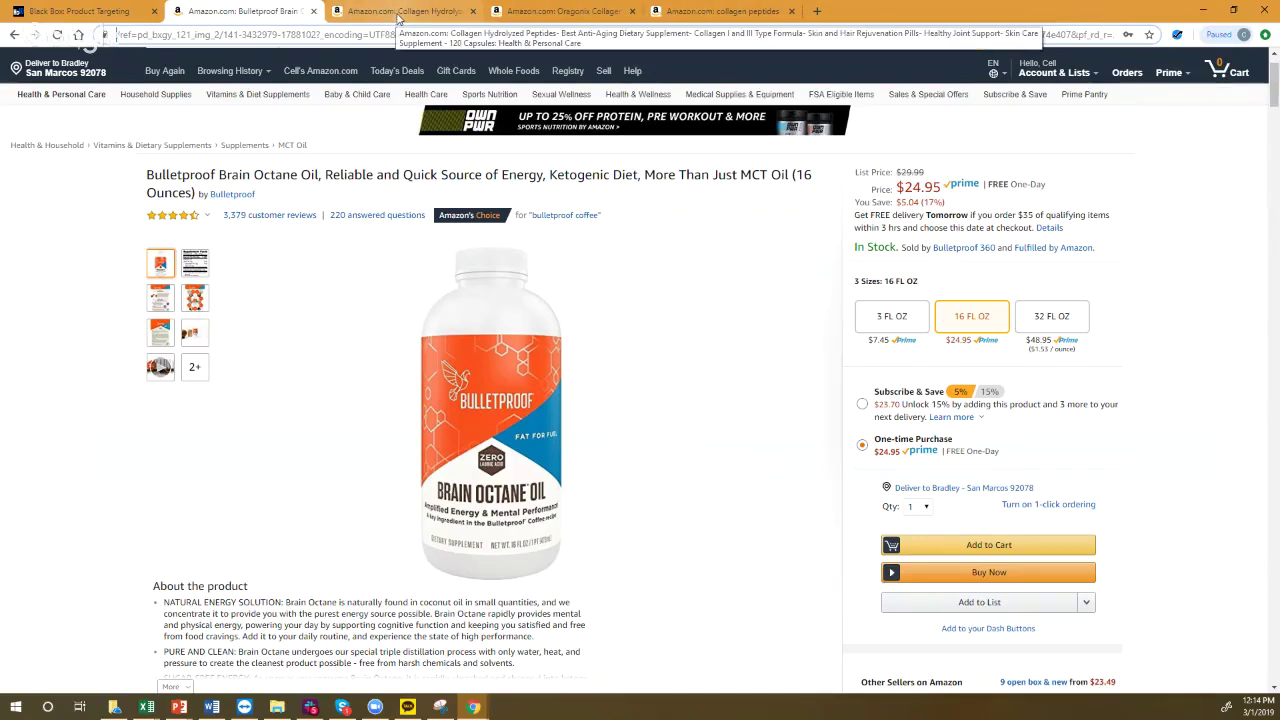
pyautogui.click(398, 12)
pyautogui.hotkey('ctrl', 'shift', 'Tab')
pyautogui.scroll(-1, 325, 555)
pyautogui.scroll(-10, 325, 555)
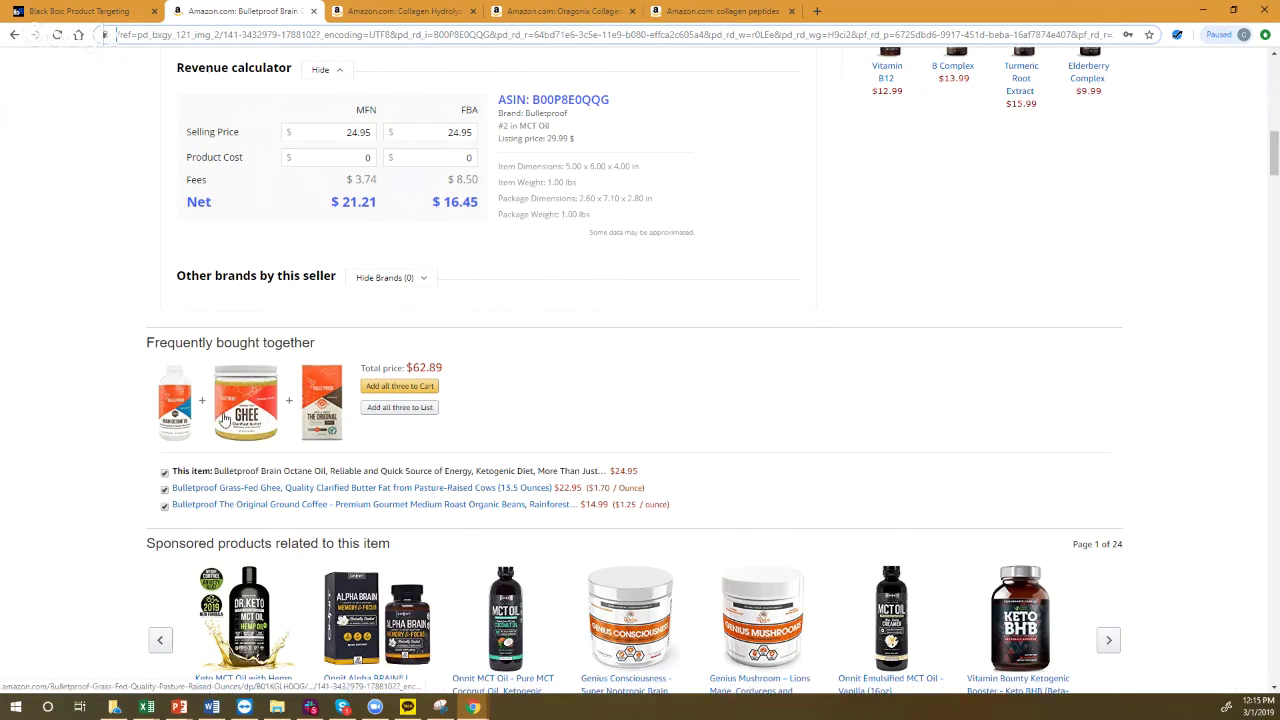
# - Open the Bulletproof The Original Ground Coffee listing and review its frequently bought together, sponsored and customer-recommended products
pyautogui.click(325, 418)
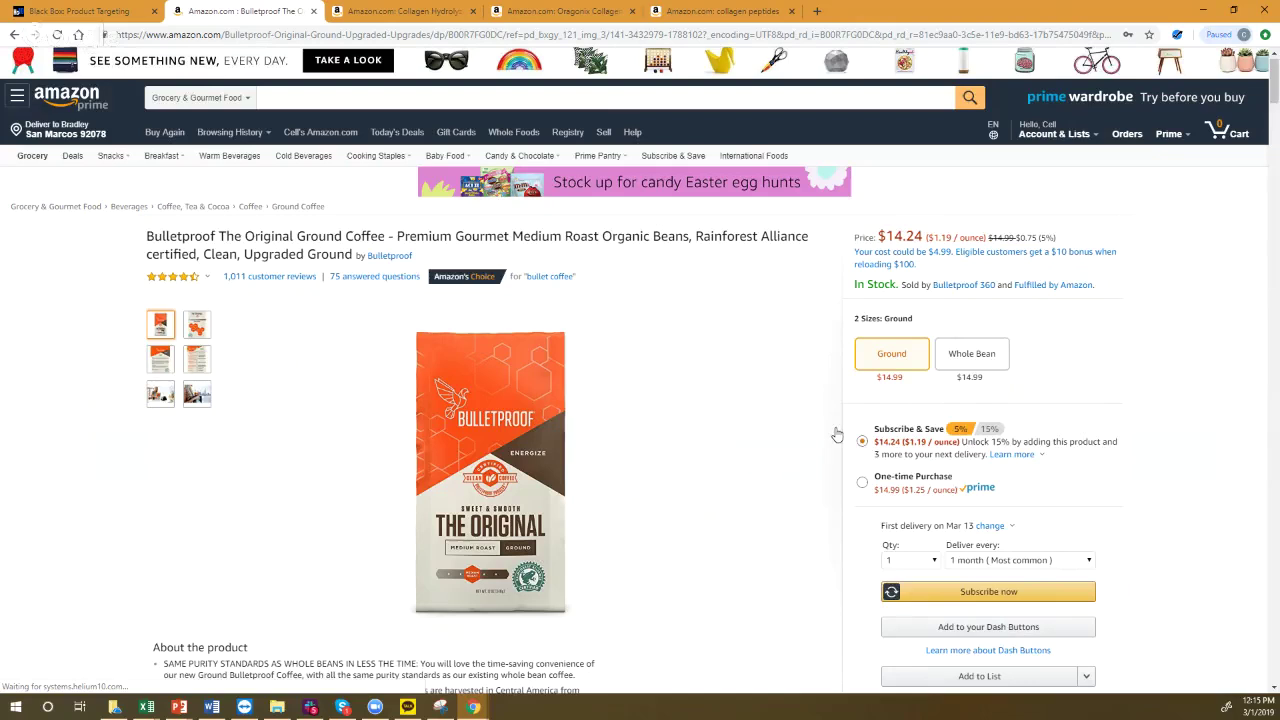
pyautogui.scroll(-15, 837, 434)
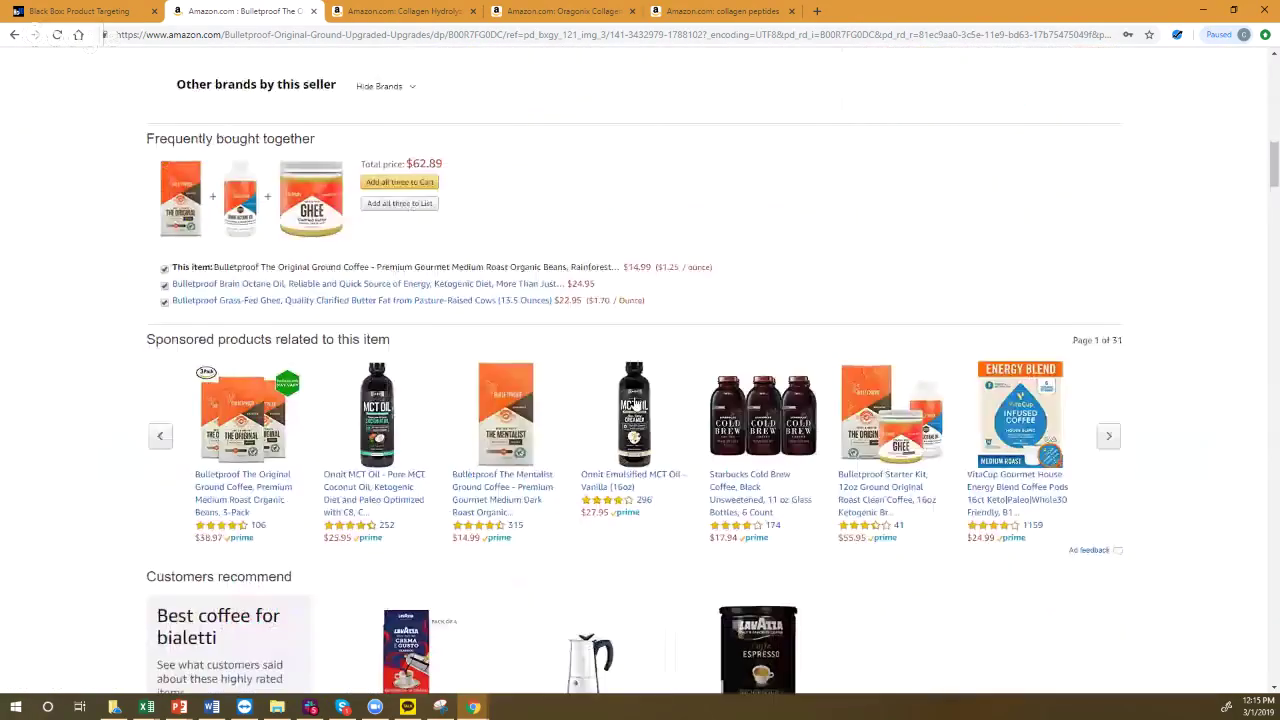
pyautogui.scroll(-4, 1229, 491)
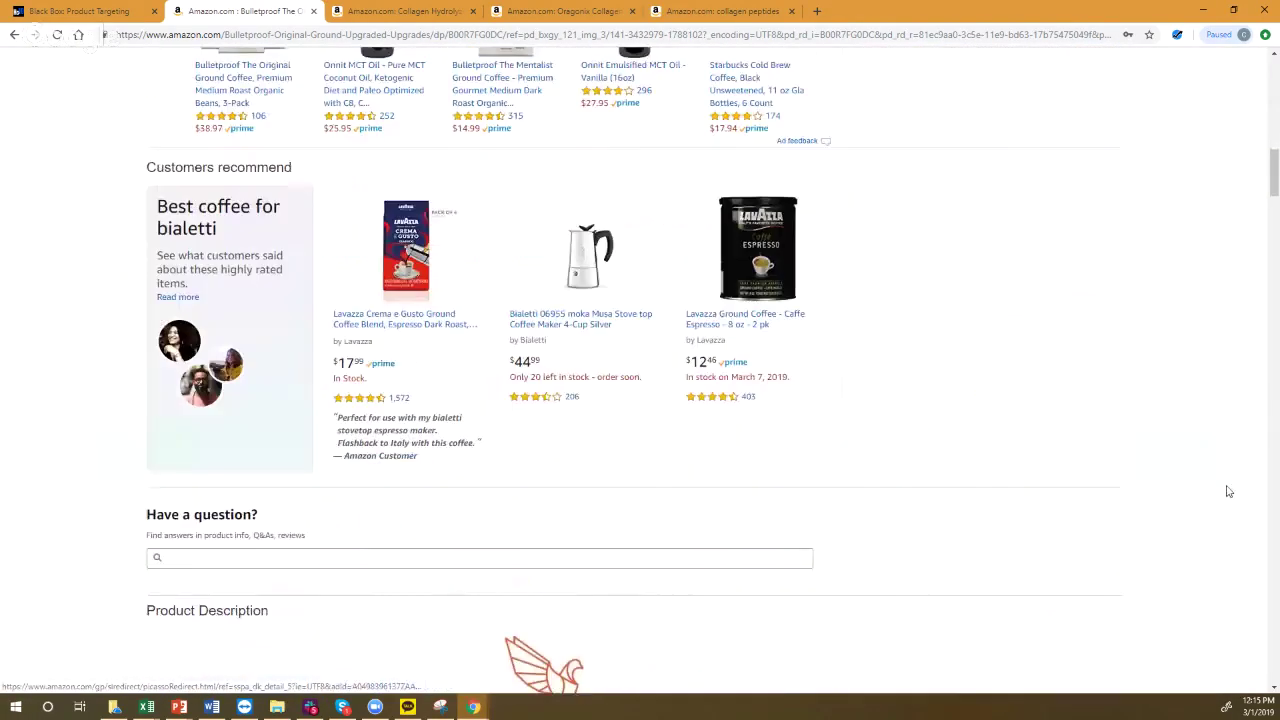
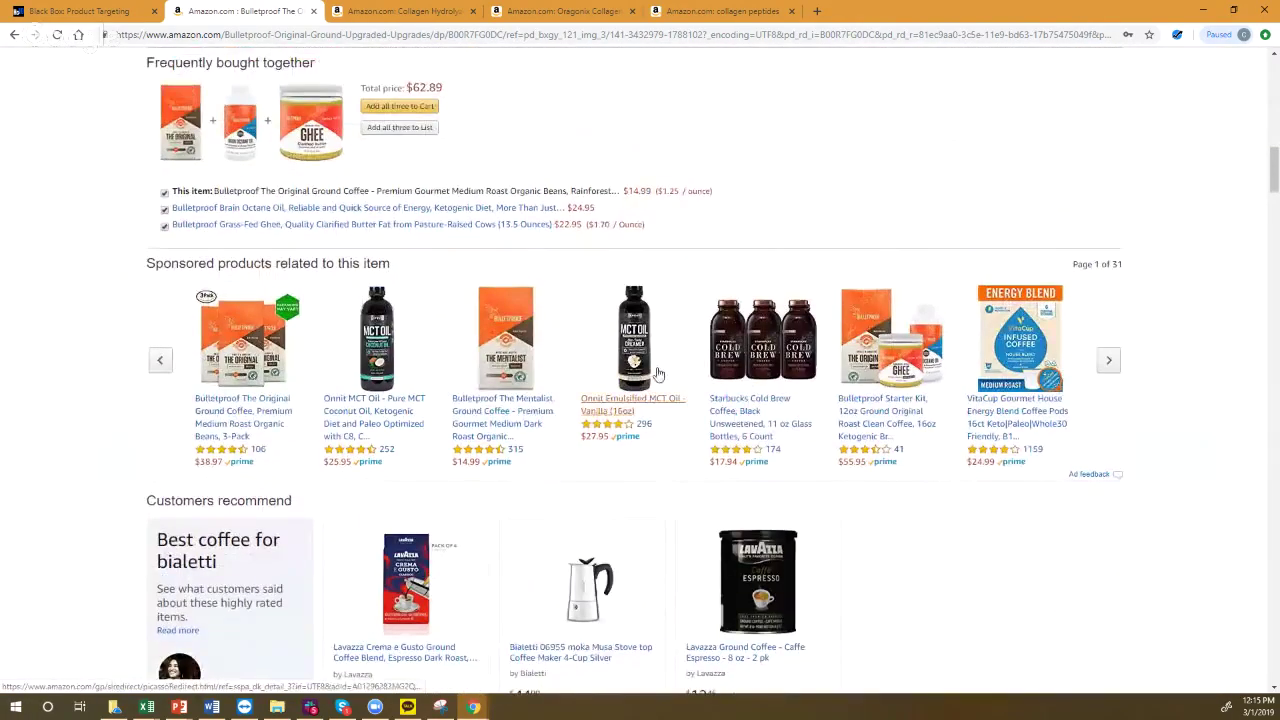
pyautogui.scroll(4, 486, 247)
pyautogui.scroll(8, 486, 247)
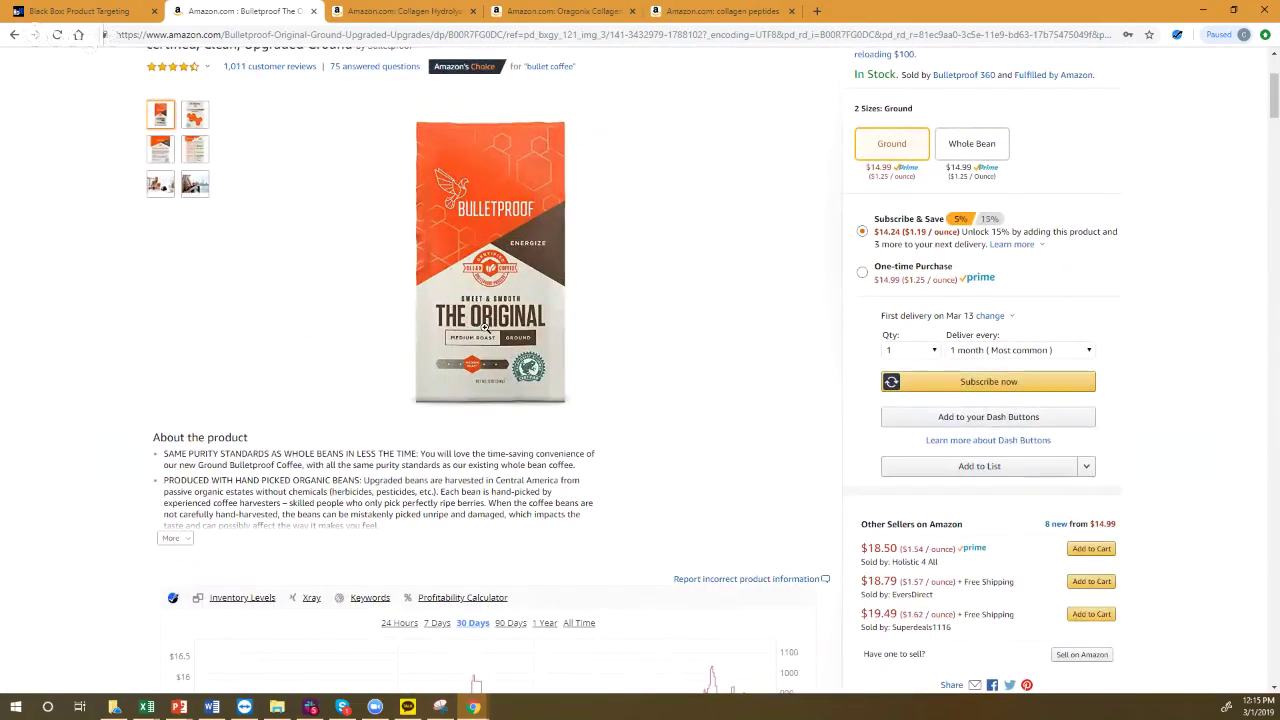
pyautogui.scroll(-10, 498, 340)
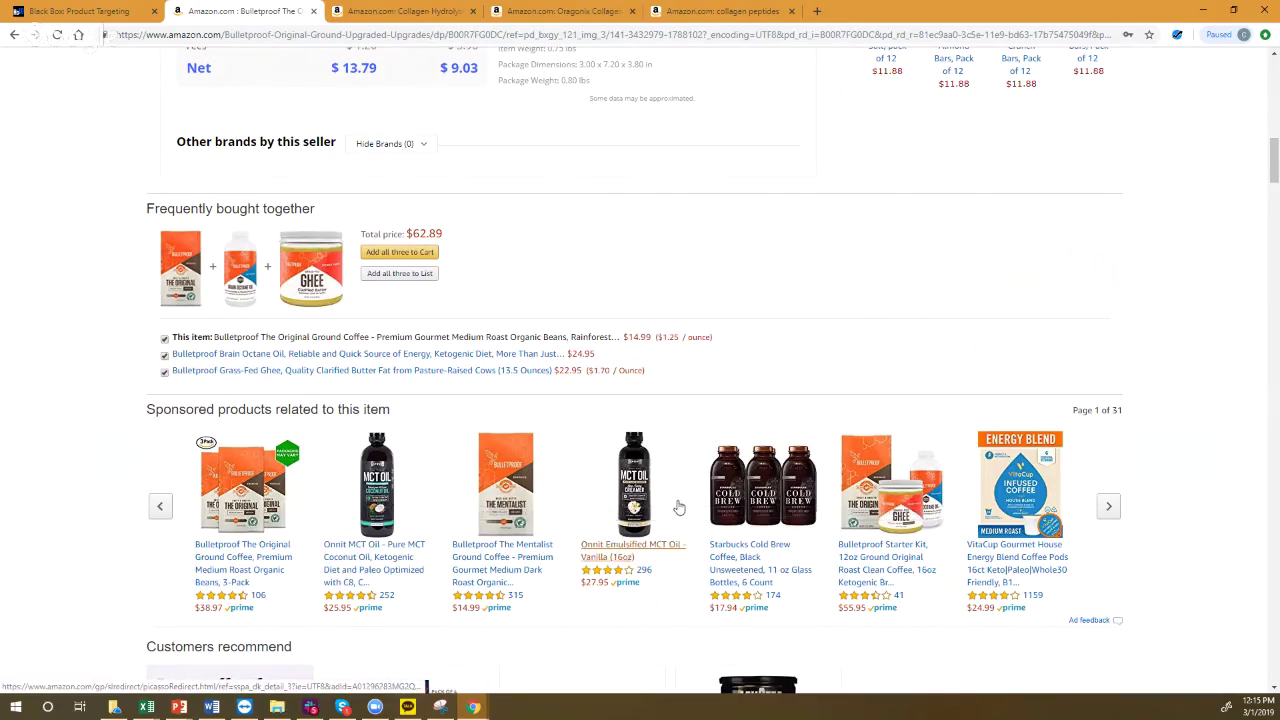
# - Browse further pages of sponsored products related to the Bulletproof ground coffee
pyautogui.click(1108, 507)
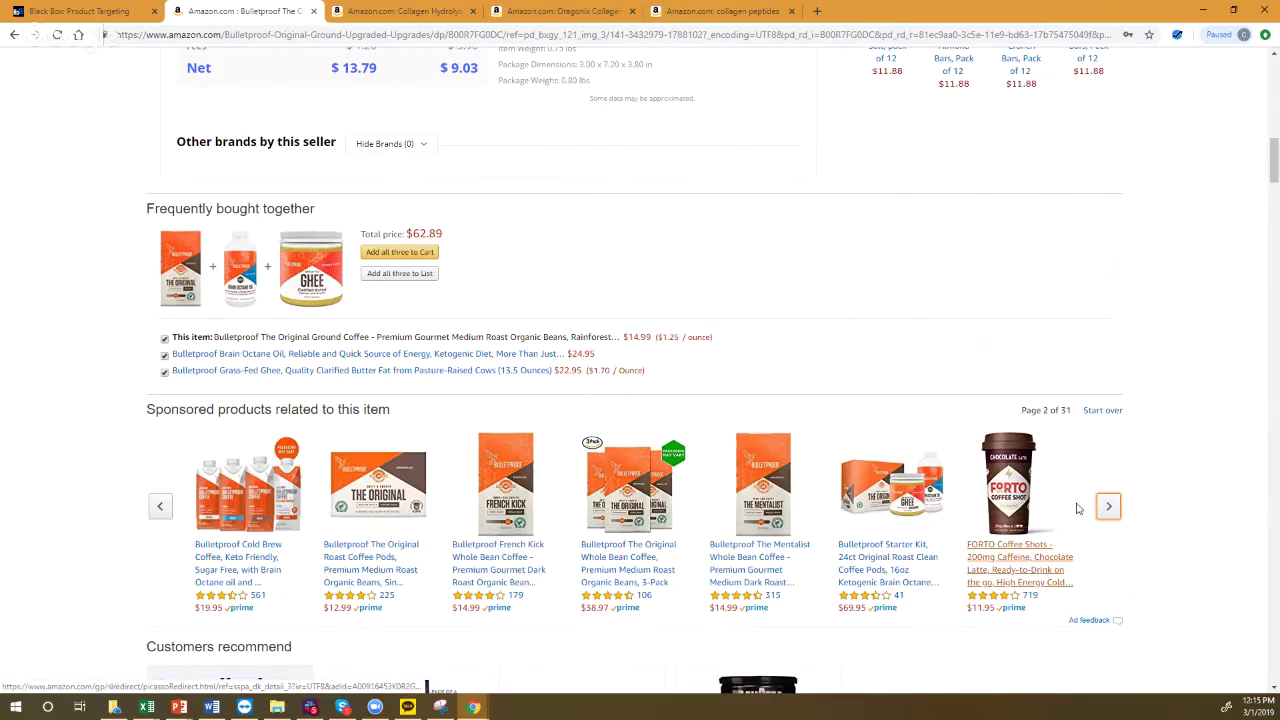
pyautogui.click(1108, 507)
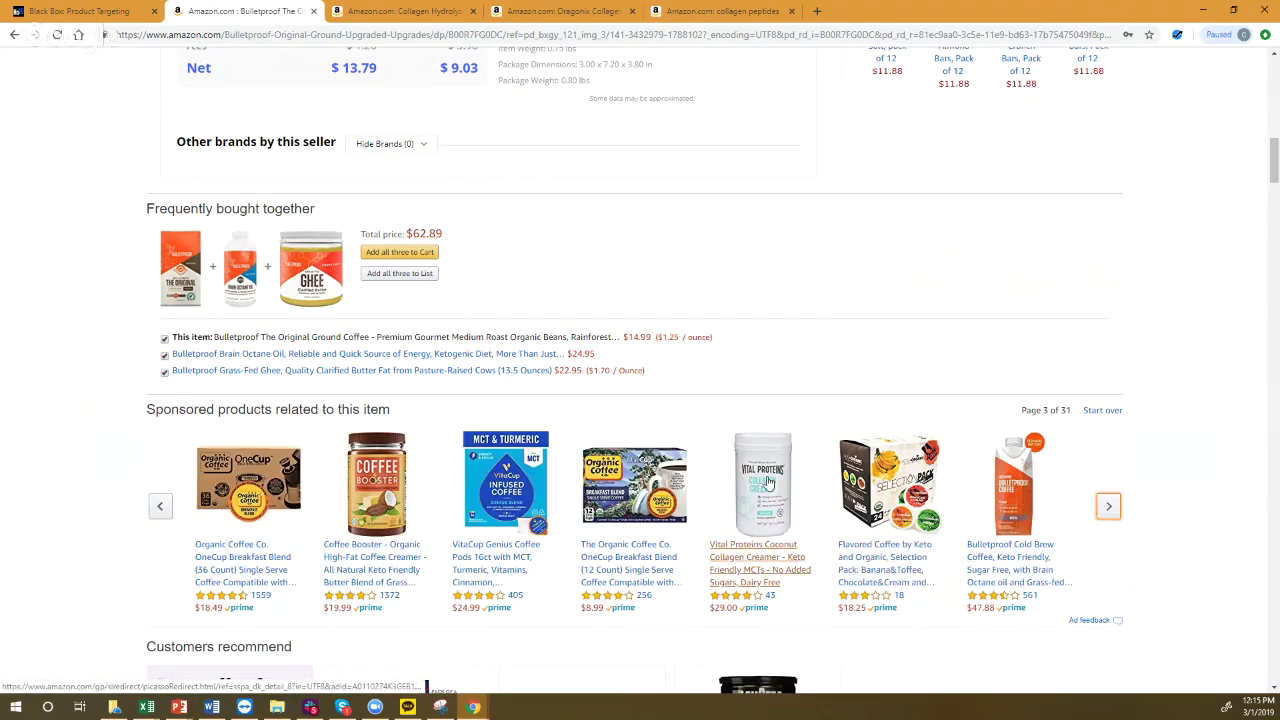
pyautogui.click(158, 507)
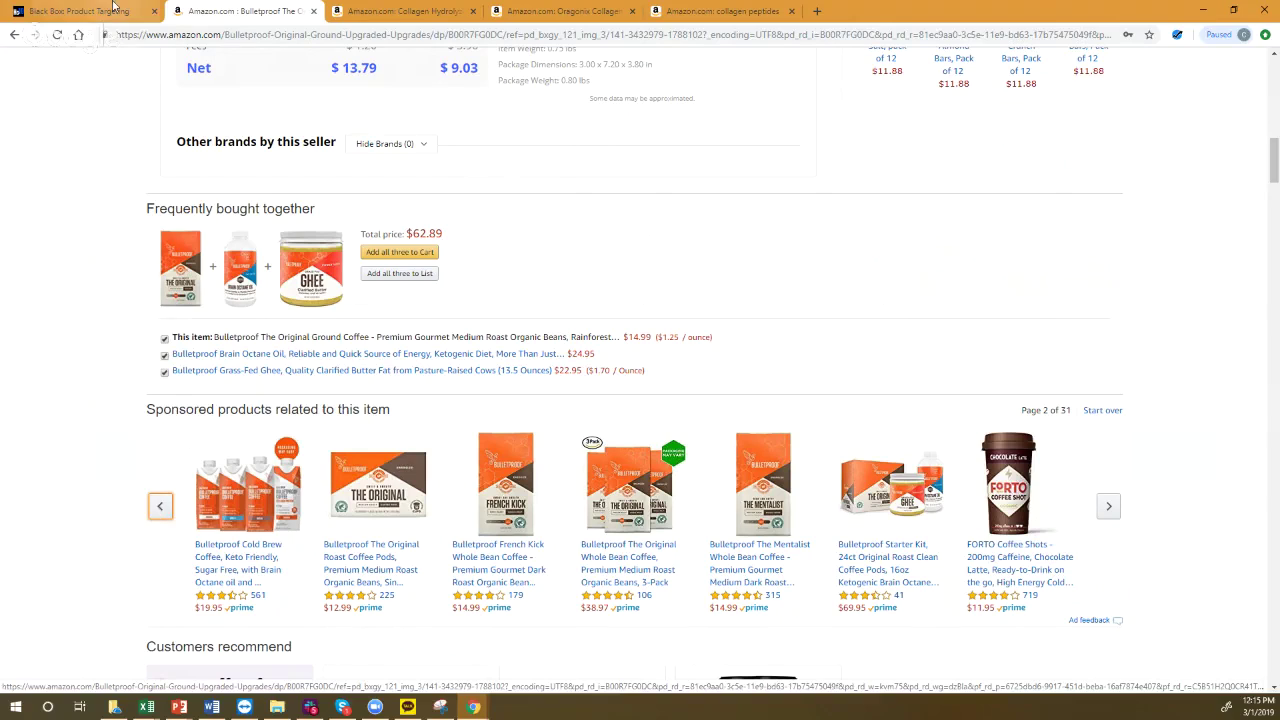
# - Go back to Black Box and review all Frequently Bought Together products found for the Brain Octane Oil ASIN
pyautogui.click(154, 11)
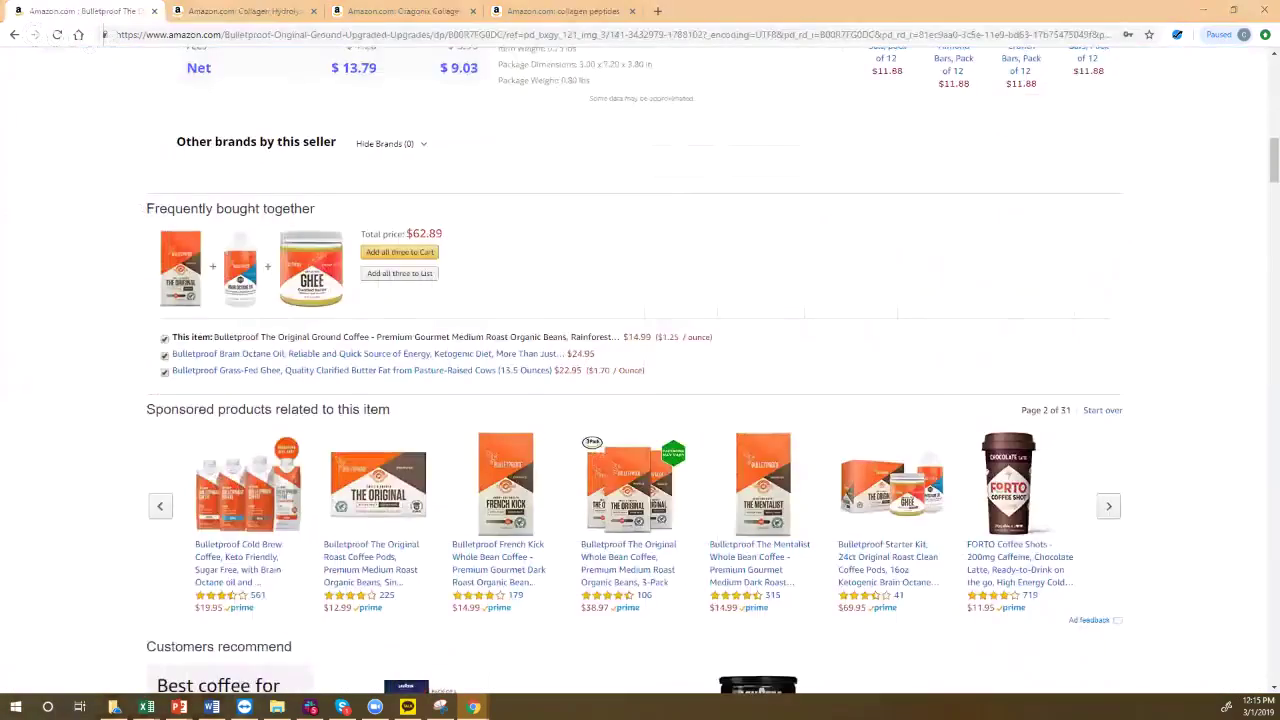
pyautogui.moveTo(5, 375); pyautogui.dragTo(60, 12)
pyautogui.scroll(4, 843, 223)
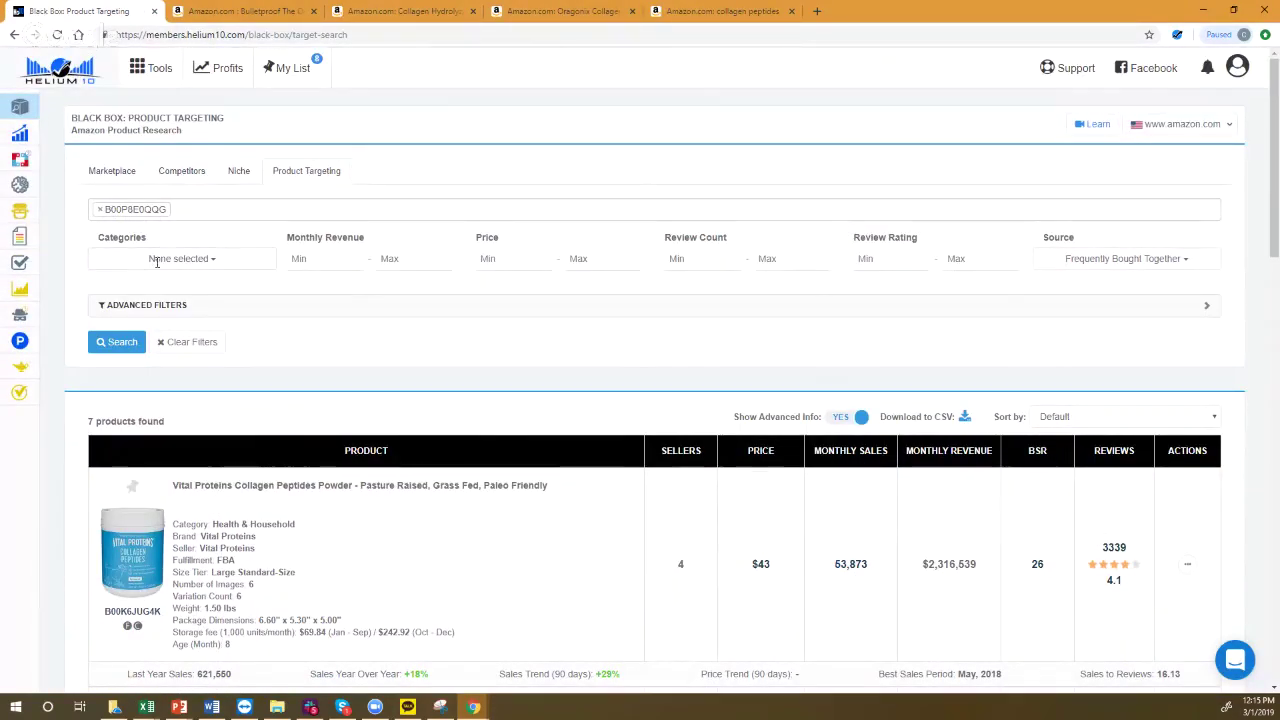
pyautogui.scroll(-1, 219, 330)
pyautogui.scroll(-1, 219, 330)
pyautogui.scroll(-2, 180, 380)
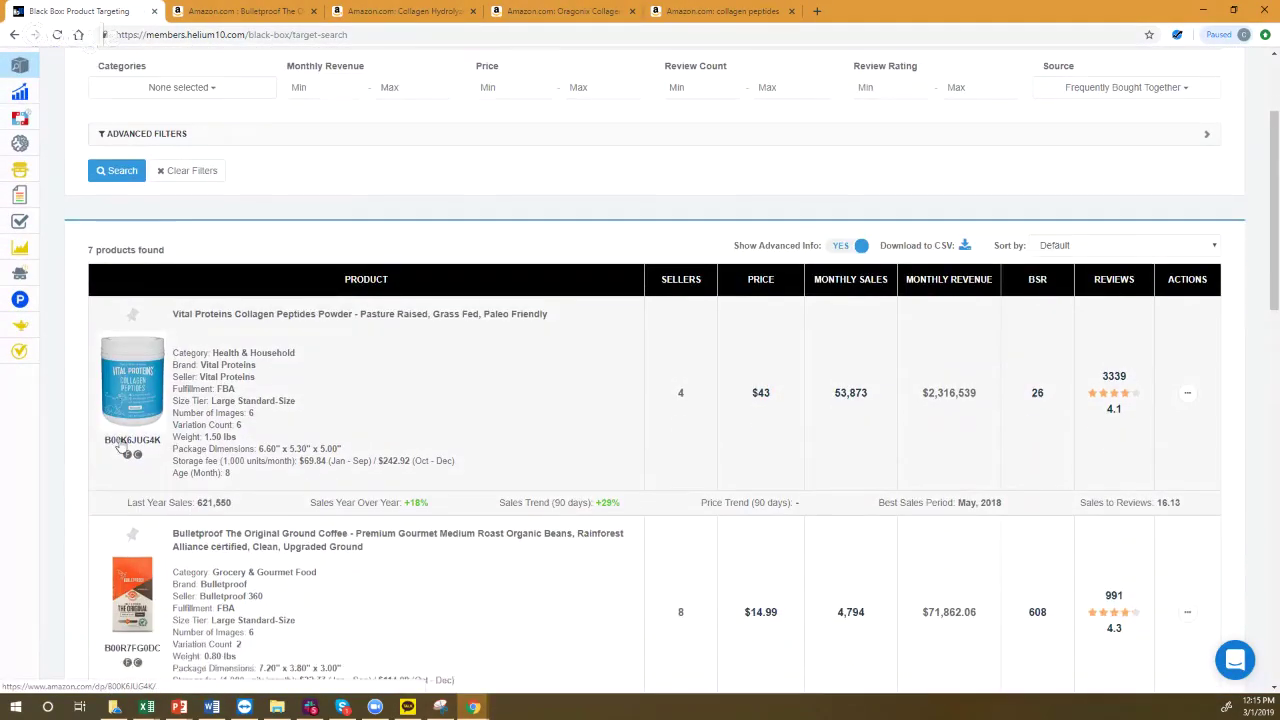
pyautogui.scroll(-3, 168, 425)
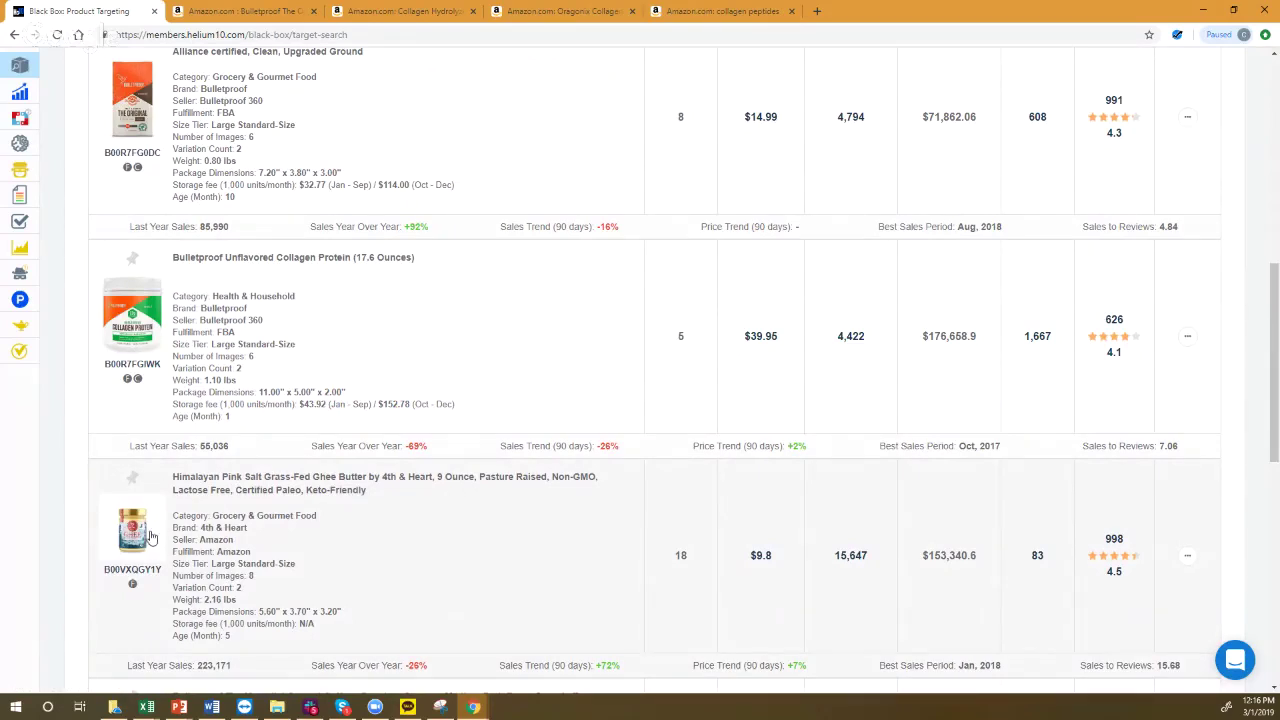
pyautogui.scroll(-3, 152, 535)
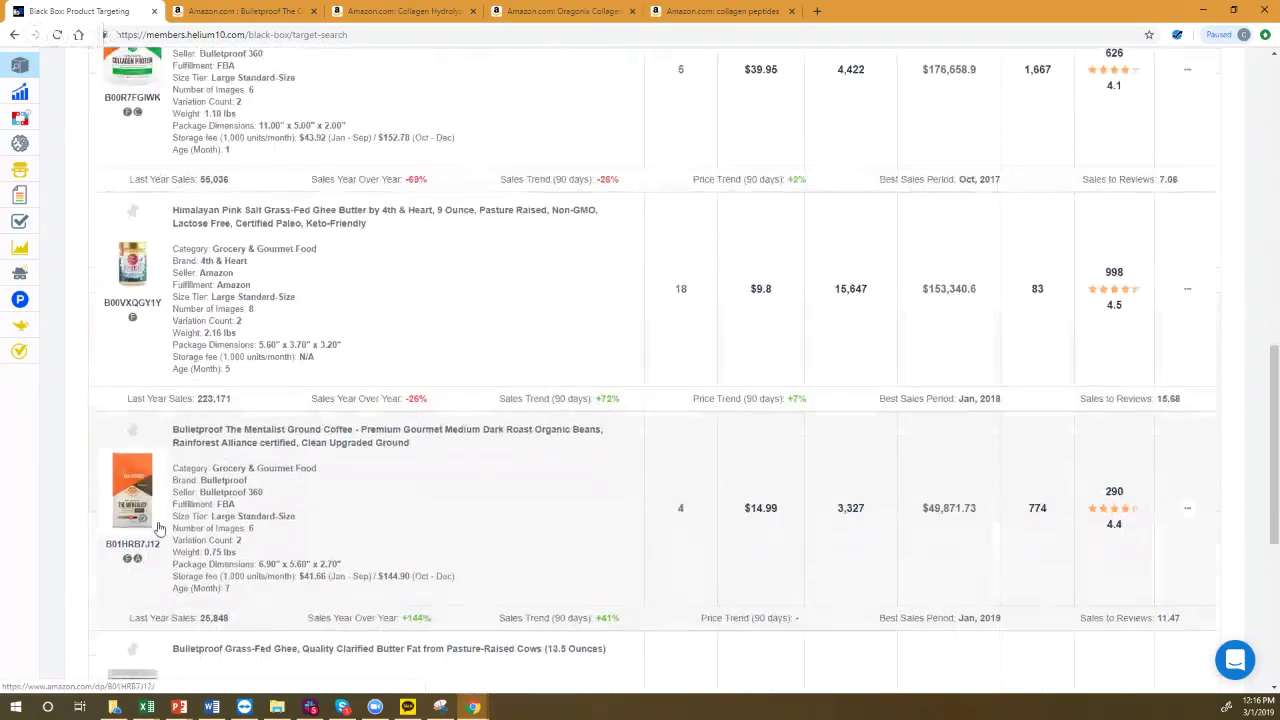
pyautogui.scroll(-3, 157, 528)
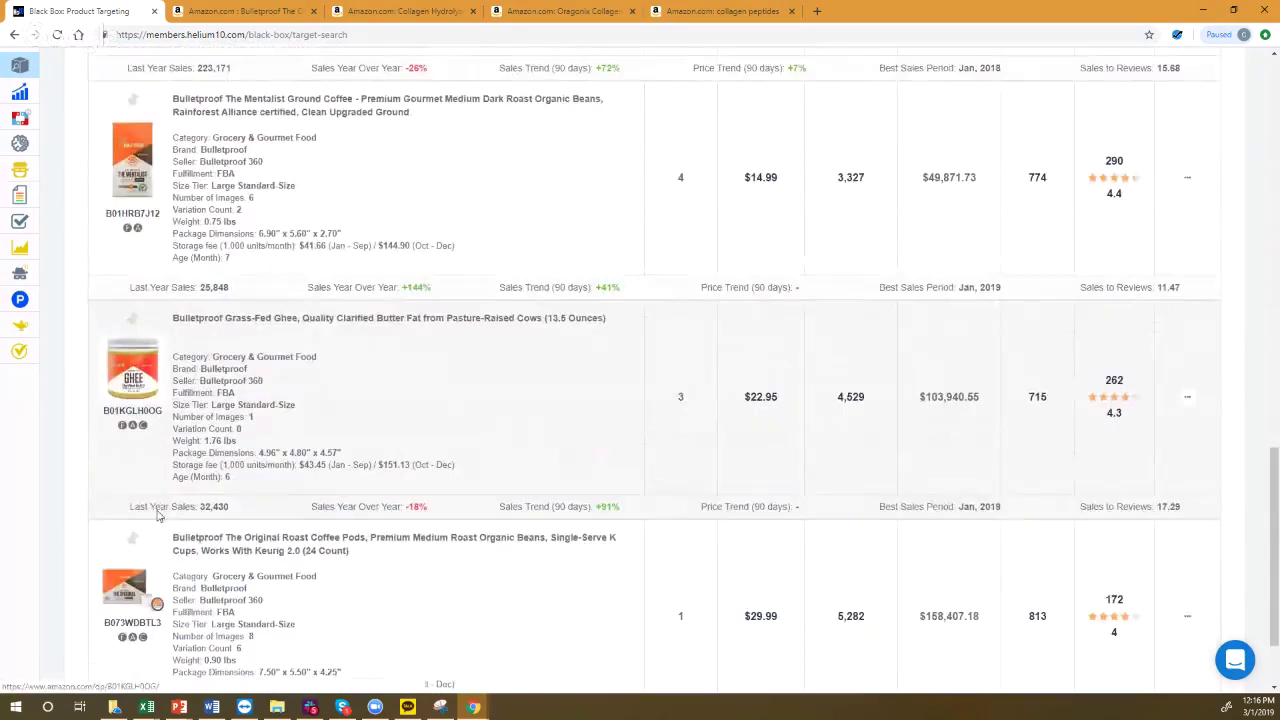
pyautogui.scroll(-2, 157, 515)
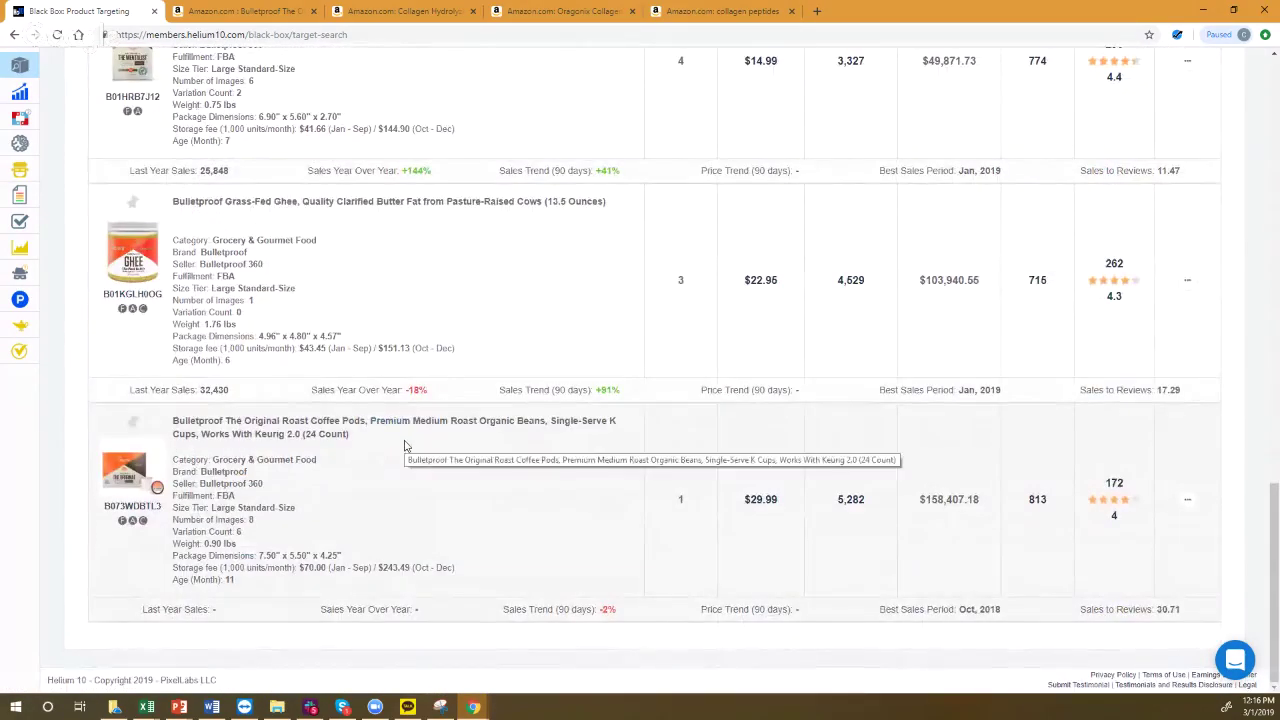
pyautogui.scroll(1, 243, 314)
pyautogui.scroll(15, 285, 437)
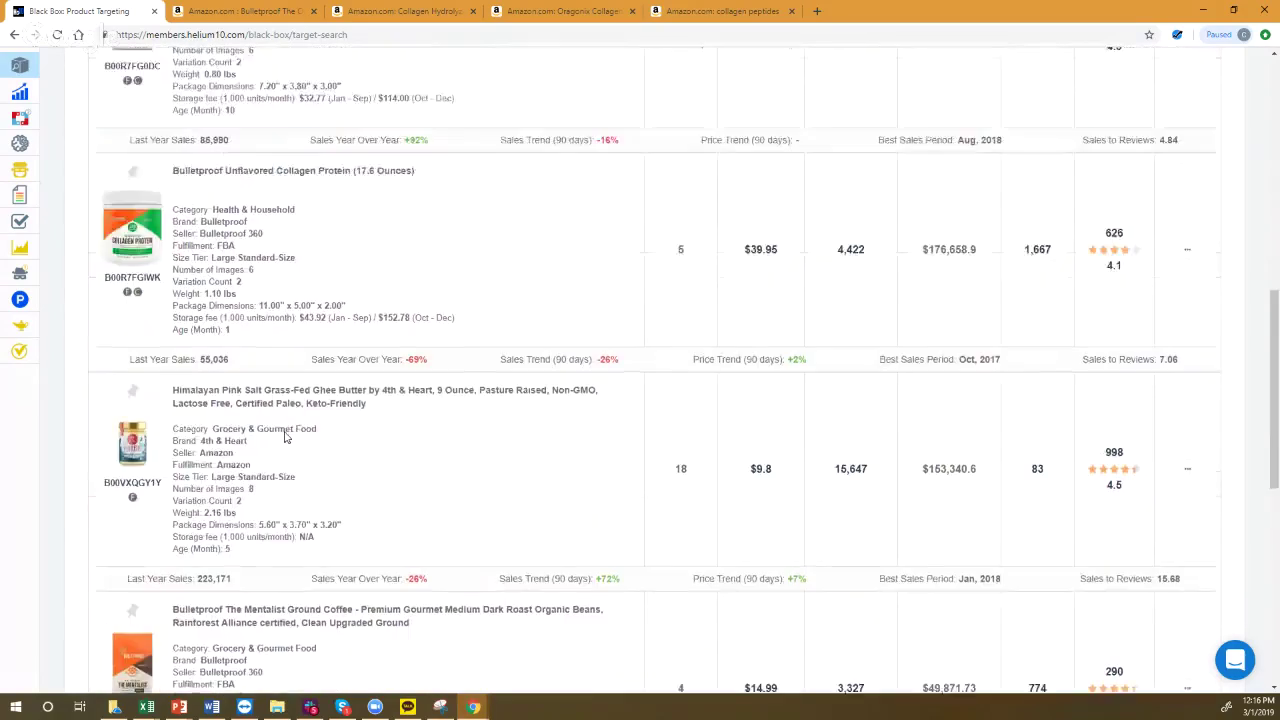
# - Change the source filter from Frequently Bought Together to Customer Also Bought only and search again for the Brain Octane Oil ASIN
pyautogui.click(1125, 147)
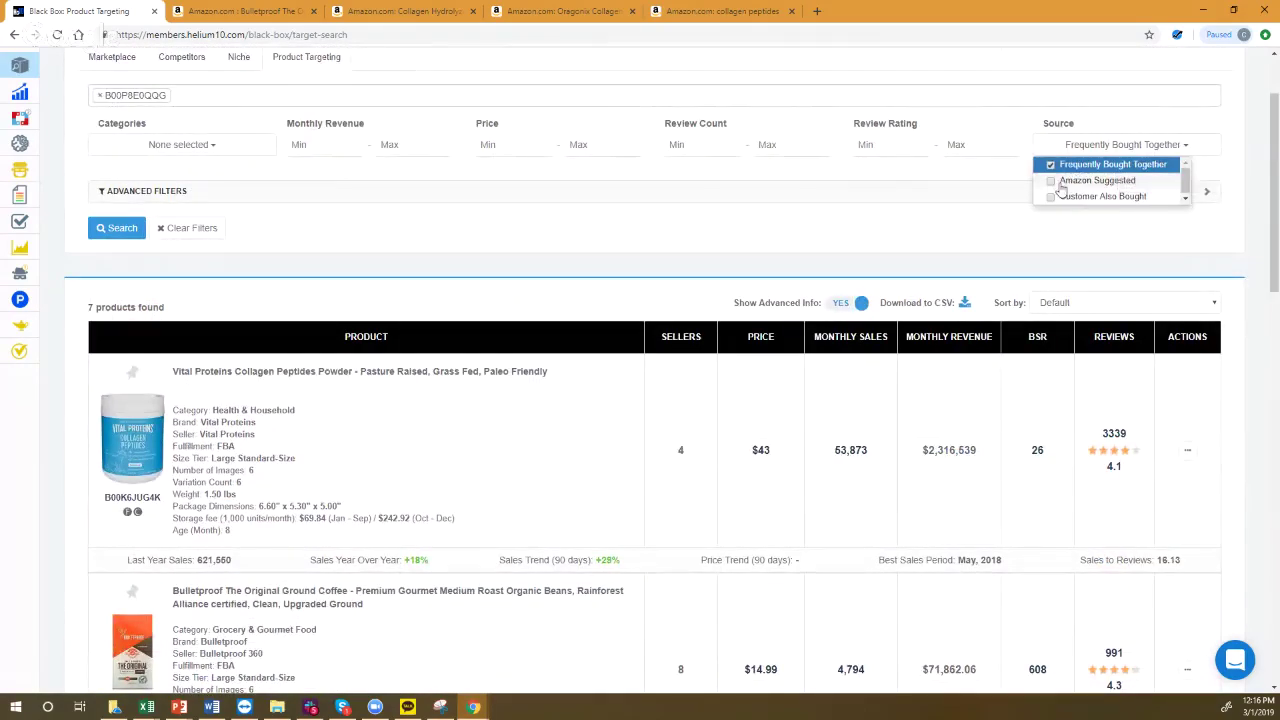
pyautogui.click(1110, 164)
pyautogui.click(1052, 197)
pyautogui.click(998, 238)
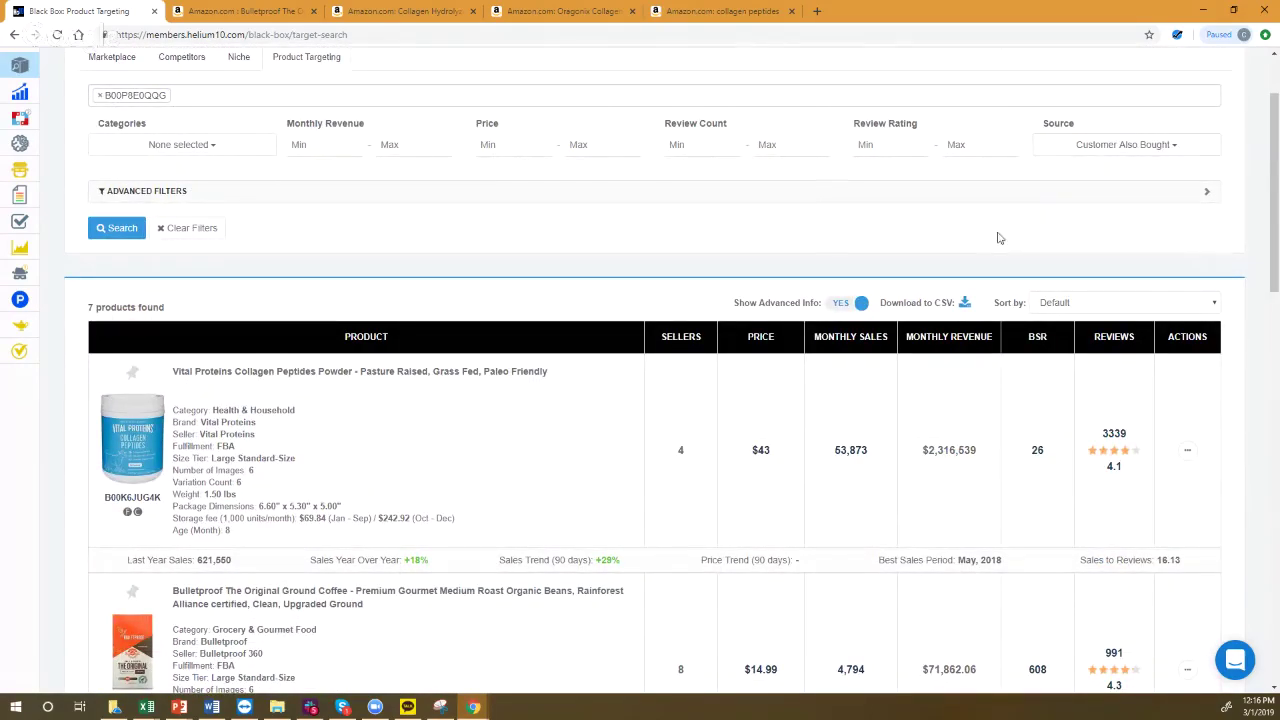
pyautogui.click(108, 229)
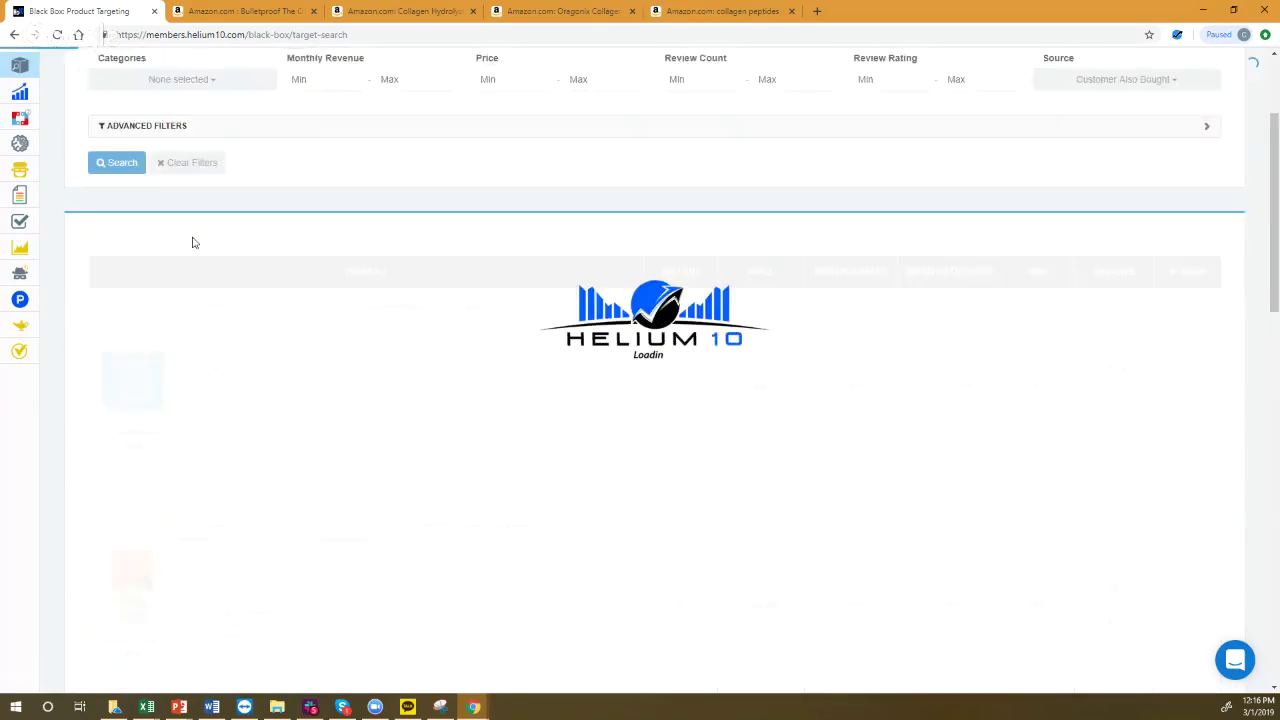
# - Check the Bulletproof ground coffee listing down to its lower sponsored products, and return to the Customer Also Bought results in Black Box
pyautogui.click(246, 11)
pyautogui.scroll(-7, 448, 386)
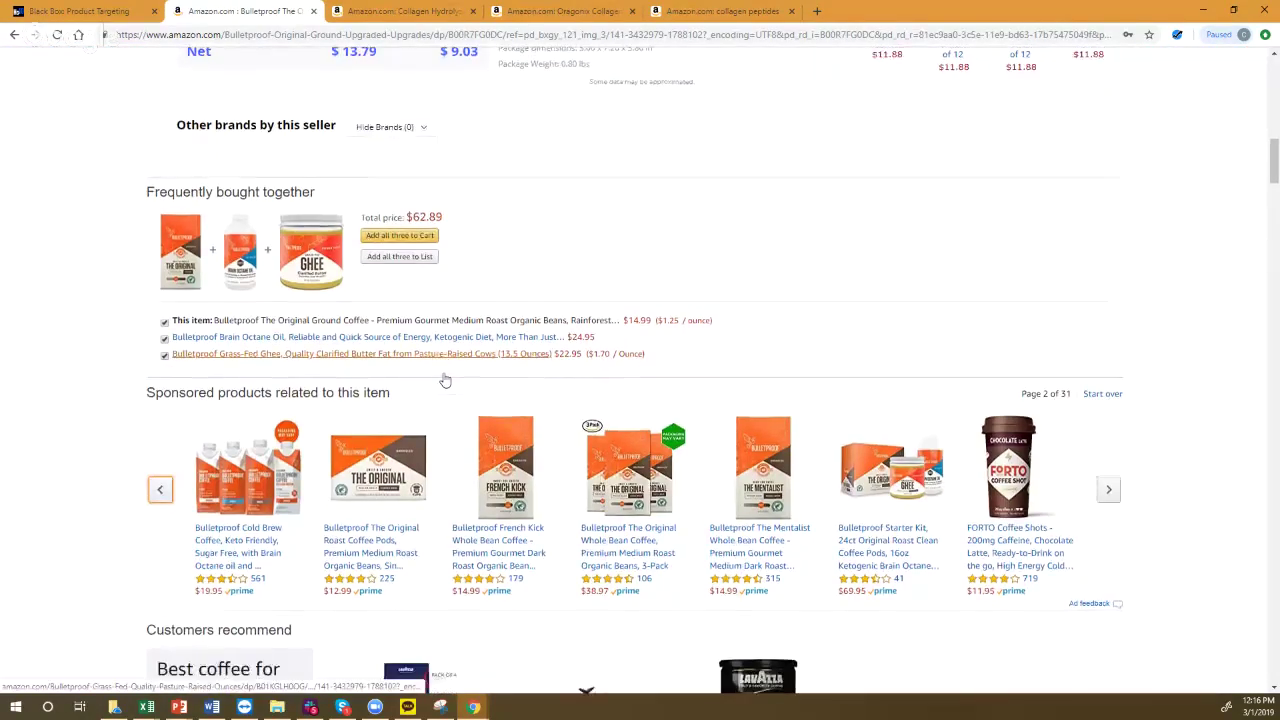
pyautogui.scroll(-15, 445, 380)
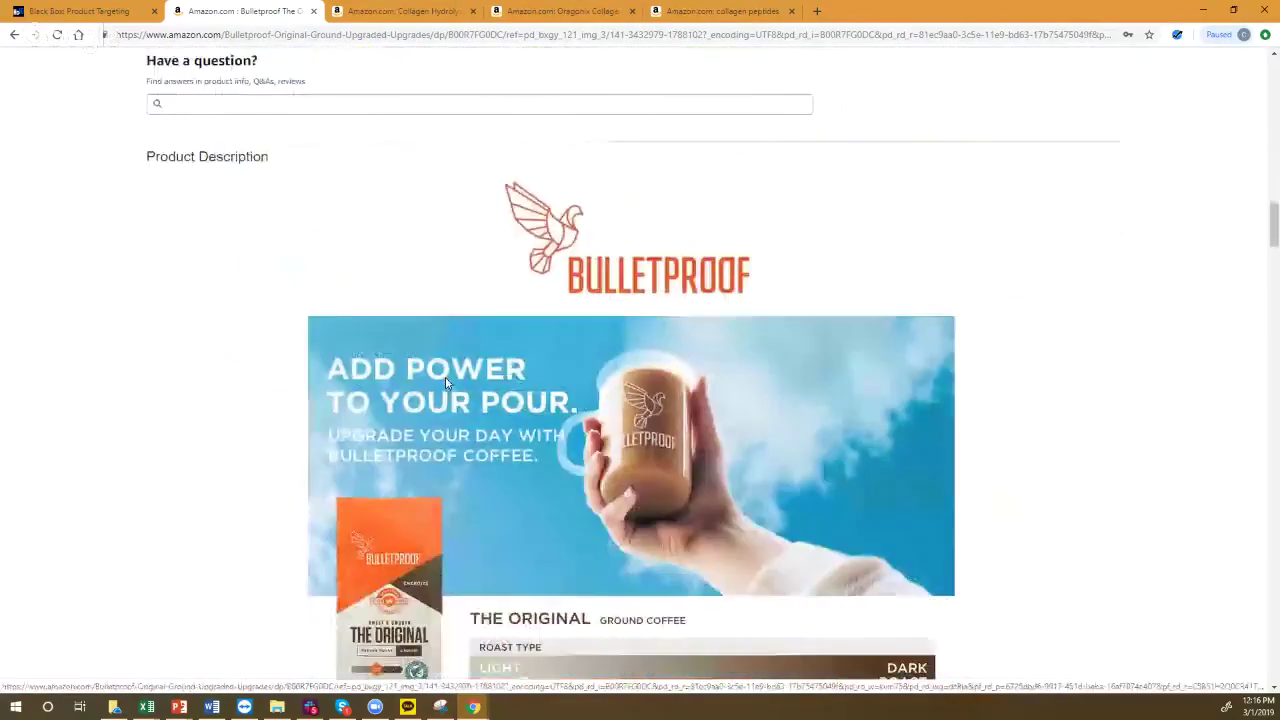
pyautogui.scroll(-6, 447, 384)
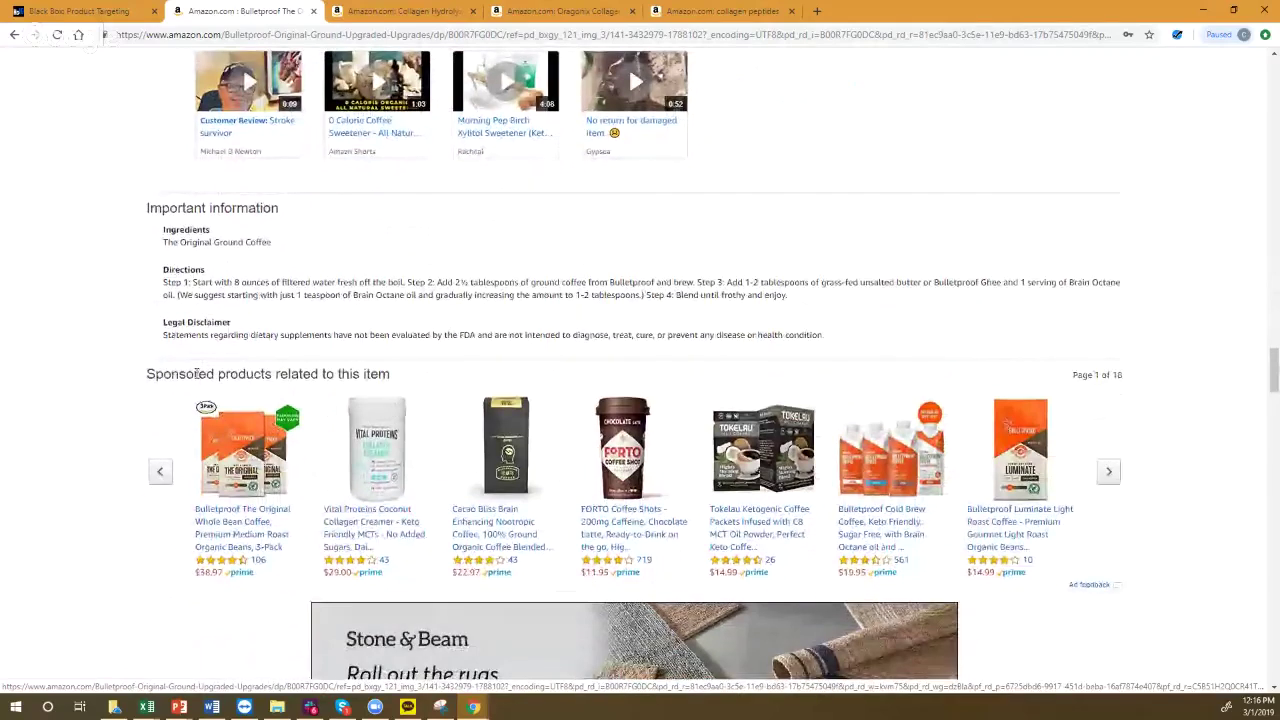
pyautogui.click(80, 11)
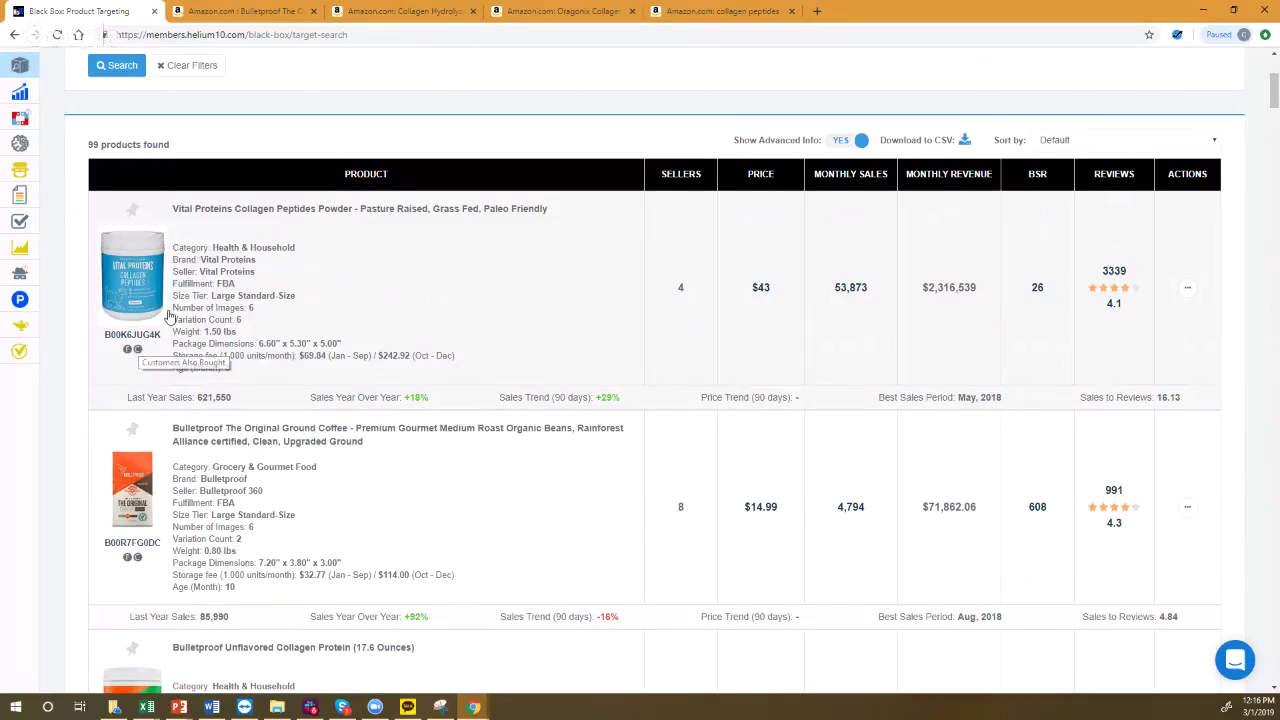
pyautogui.scroll(3, 193, 310)
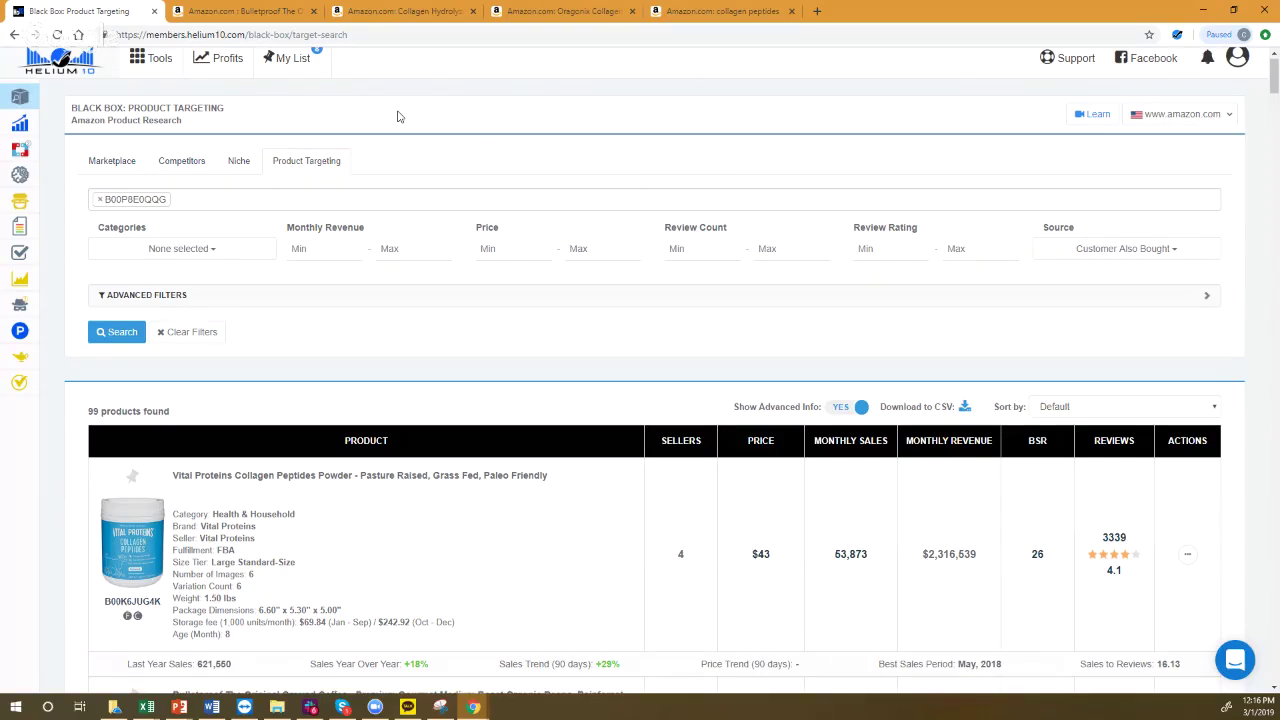
# - Return to the ground coffee listing and open Bulletproof The Mentalist Whole Bean Coffee from its sponsored products
pyautogui.click(253, 11)
pyautogui.scroll(15, 300, 305)
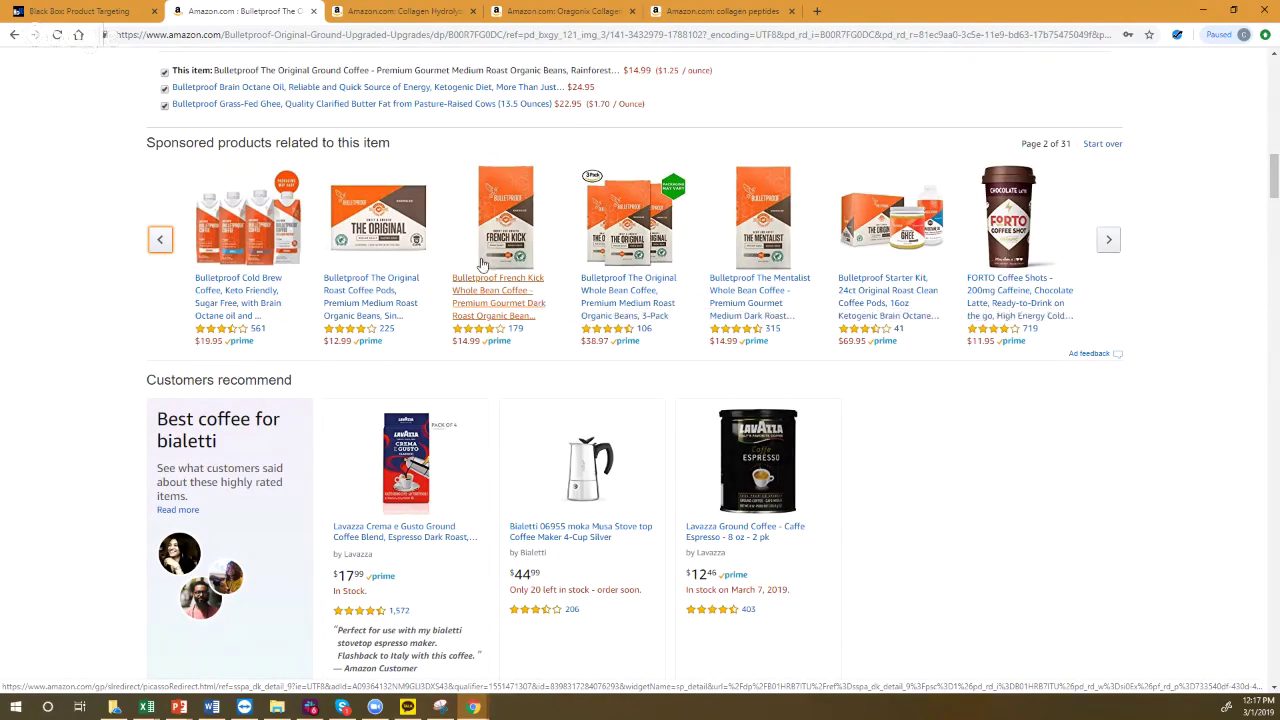
pyautogui.scroll(1, 266, 103)
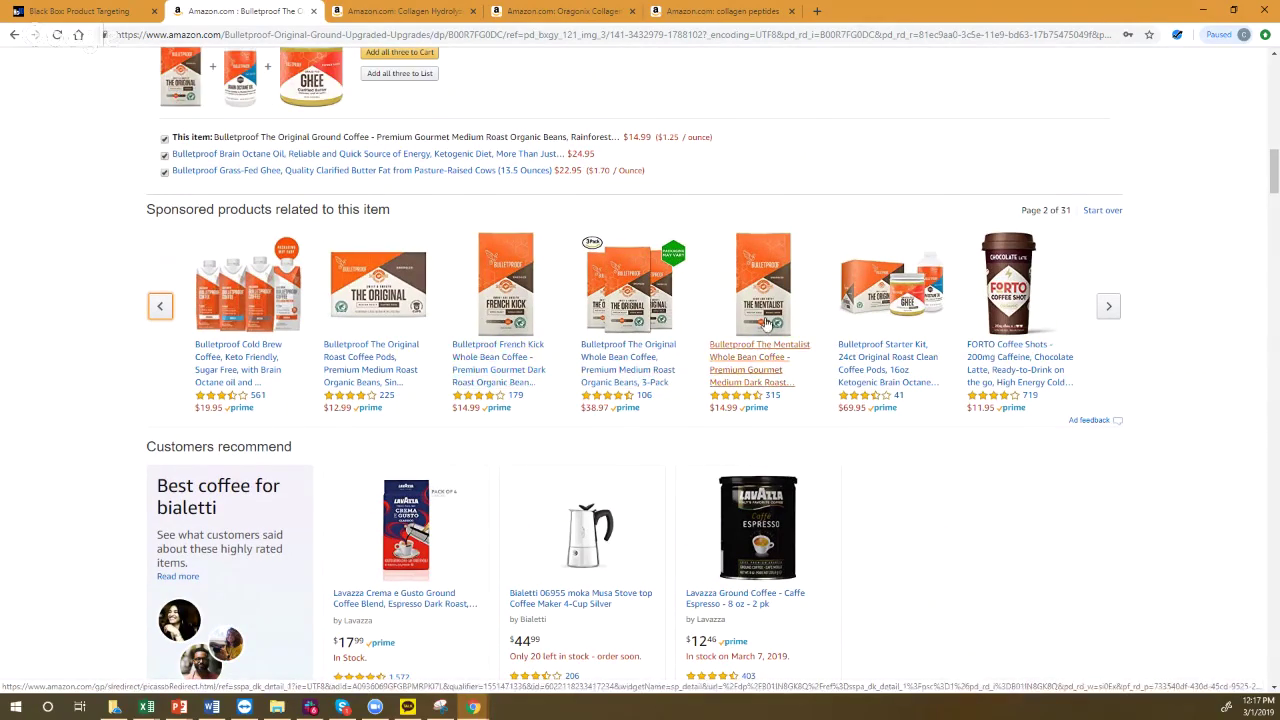
pyautogui.click(869, 374)
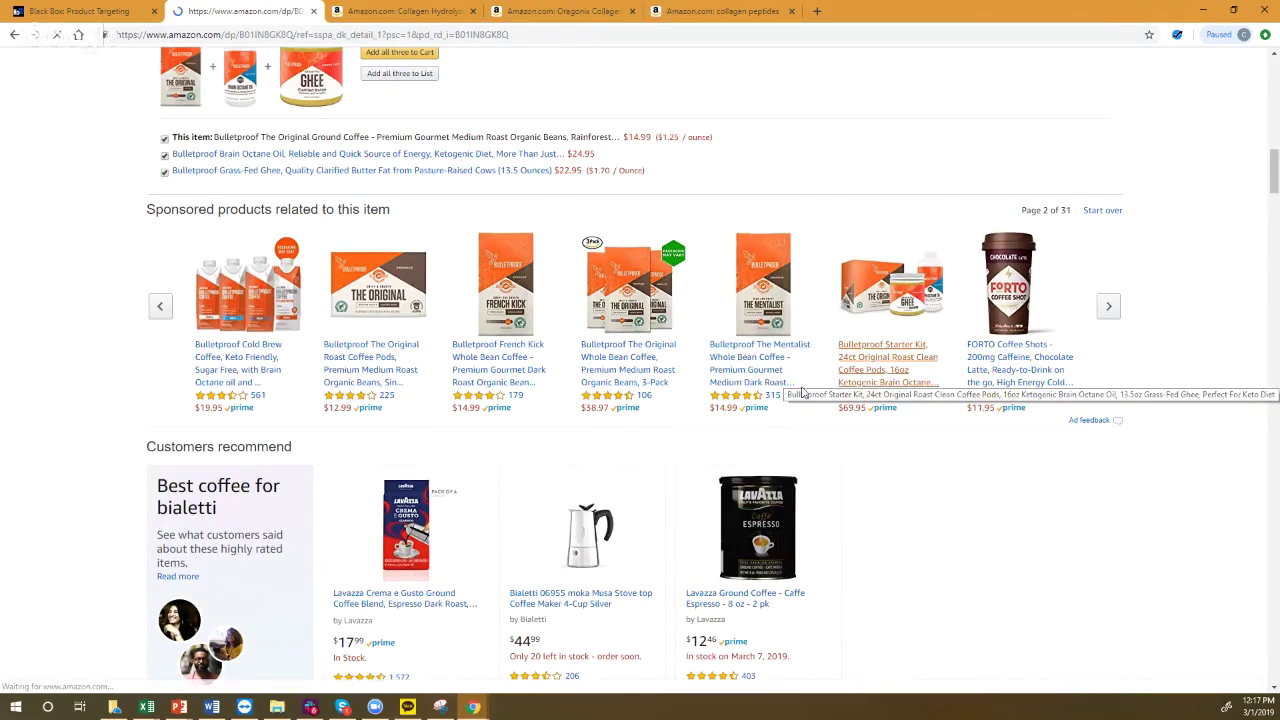
# - Examine the frequently bought together, sponsored and customer-recommended products on The Mentalist Whole Bean Coffee listing
pyautogui.scroll(-8, 782, 347)
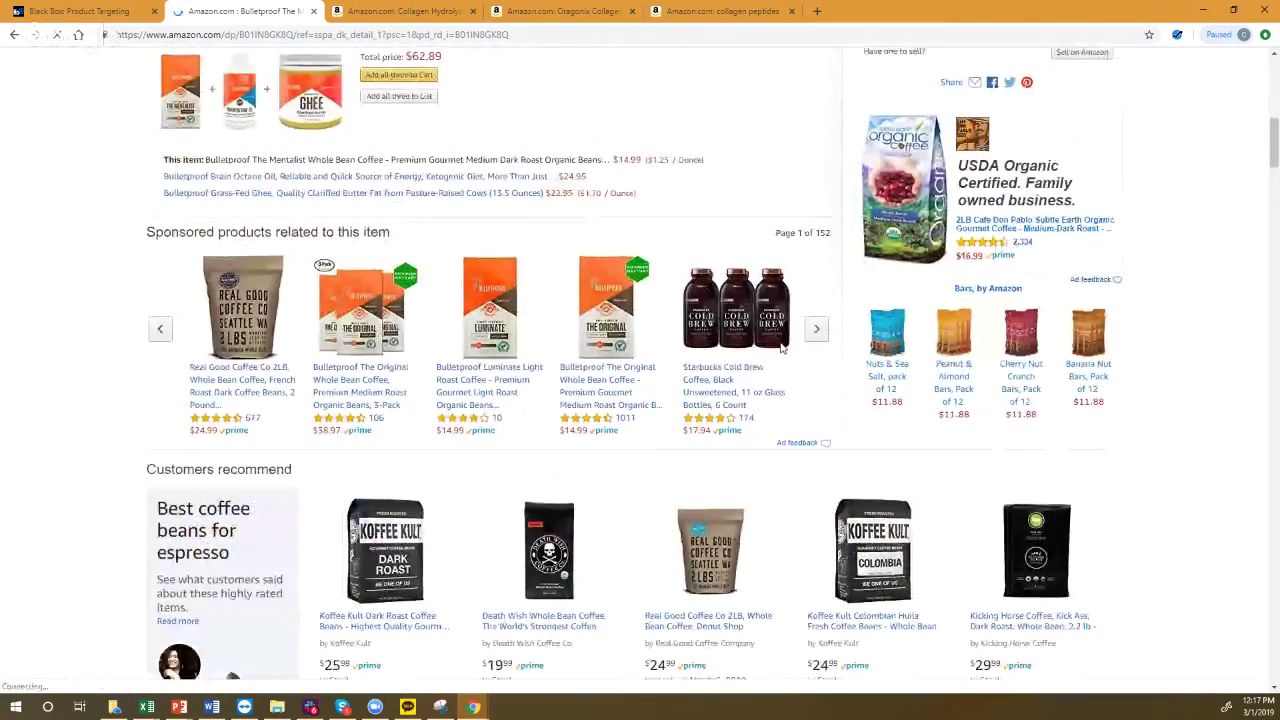
pyautogui.scroll(-6, 205, 220)
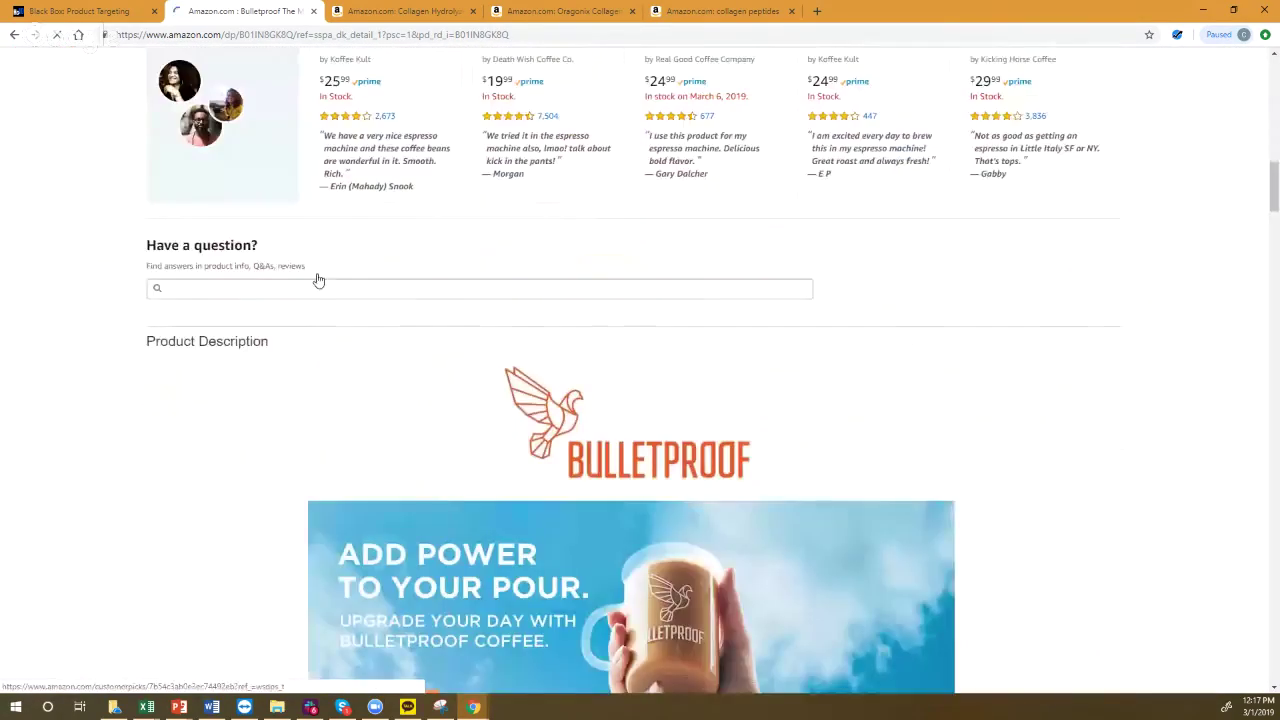
pyautogui.scroll(3, 255, 207)
pyautogui.scroll(10, 255, 207)
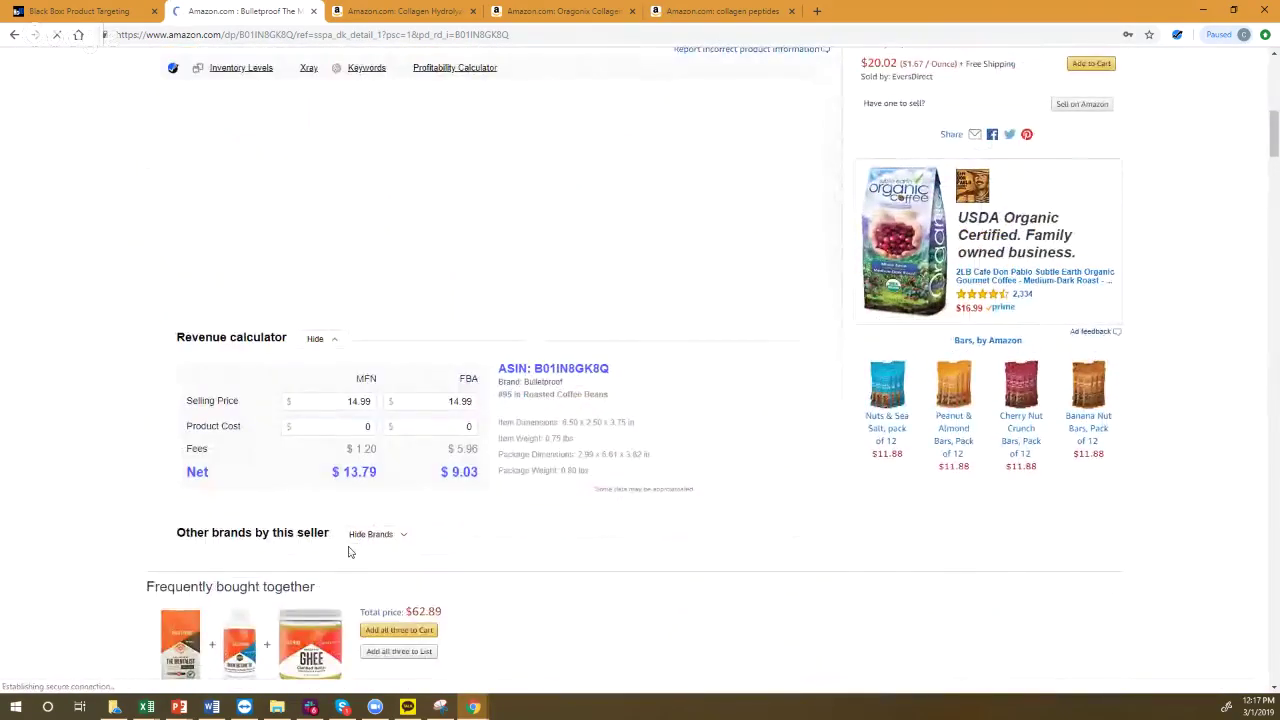
pyautogui.scroll(-3, 262, 510)
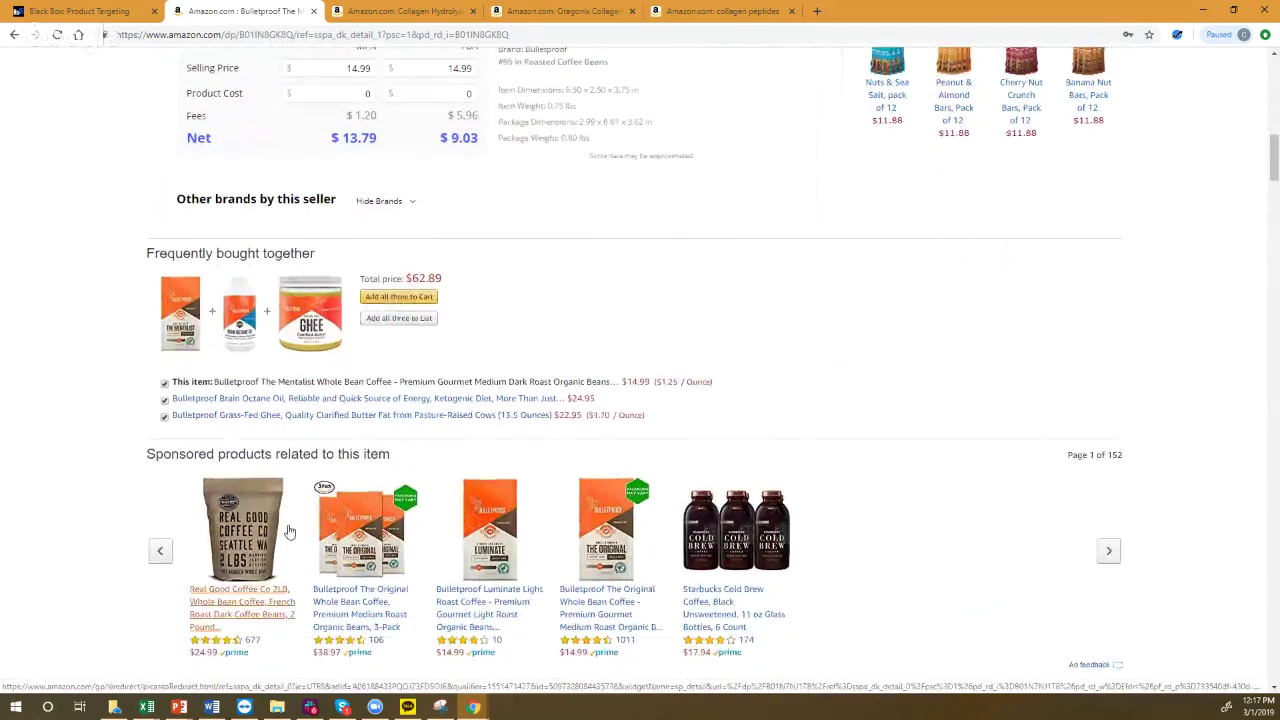
pyautogui.scroll(-3, 289, 530)
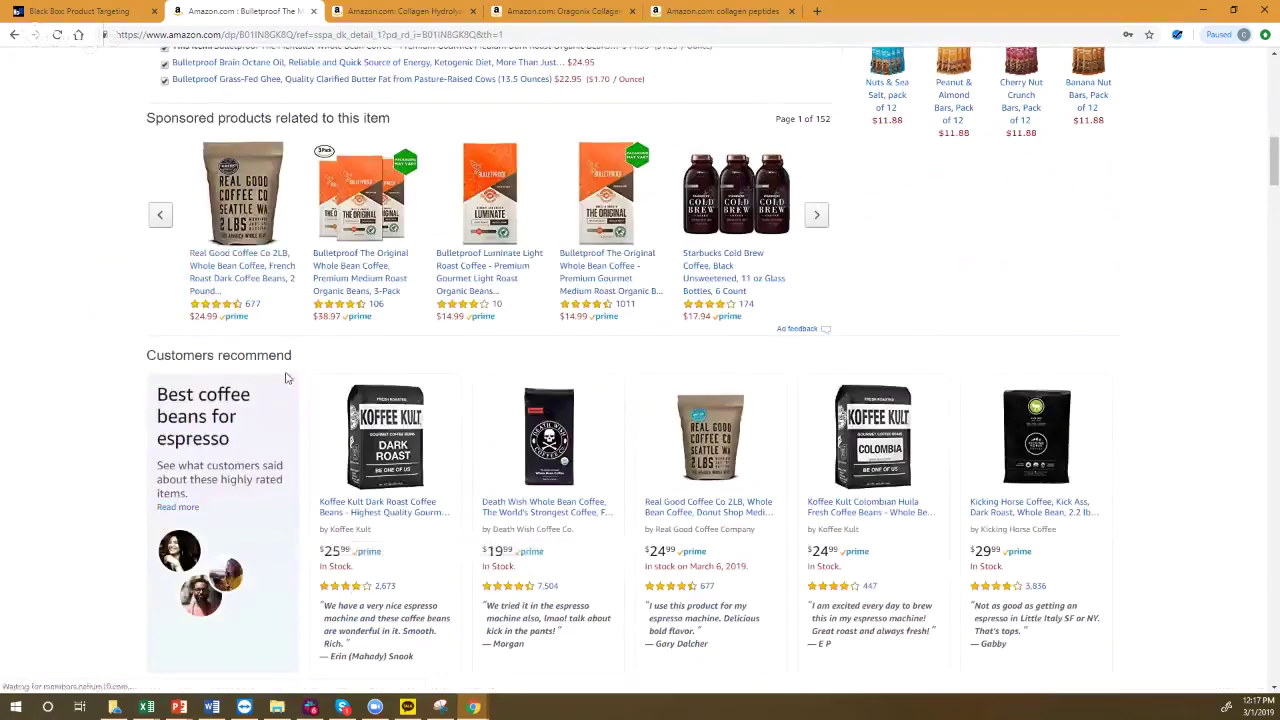
pyautogui.scroll(3, 280, 270)
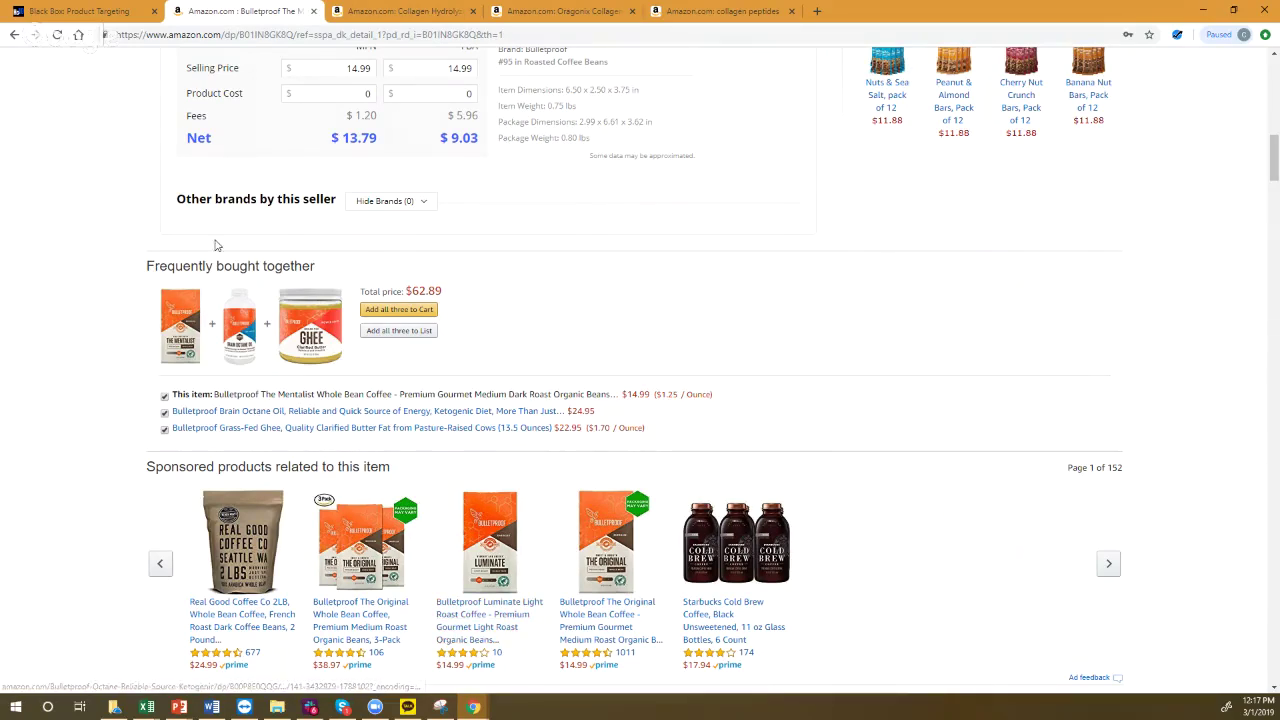
# - Go back to Black Box and review the Customer Also Bought products, highlighting the 5-HTP capsules title and the Bulletproof cookbook's brand word
pyautogui.click(92, 10)
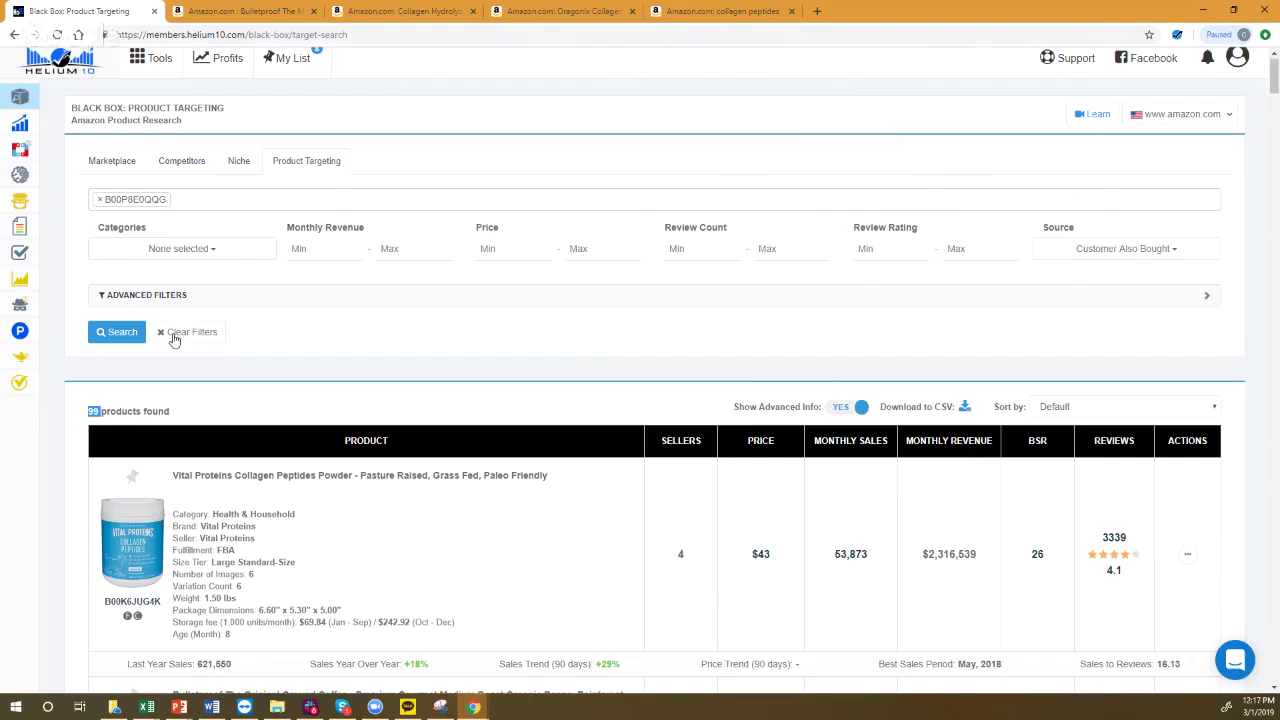
pyautogui.scroll(-4, 176, 343)
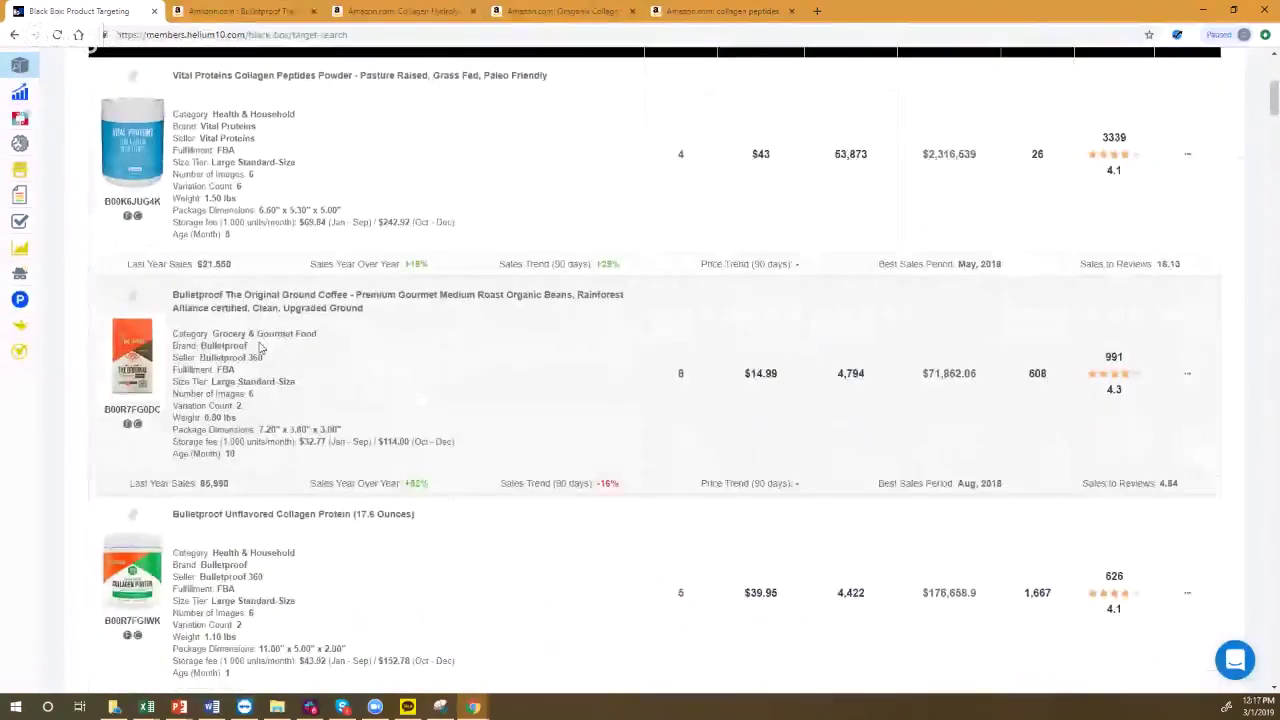
pyautogui.scroll(-4, 205, 183)
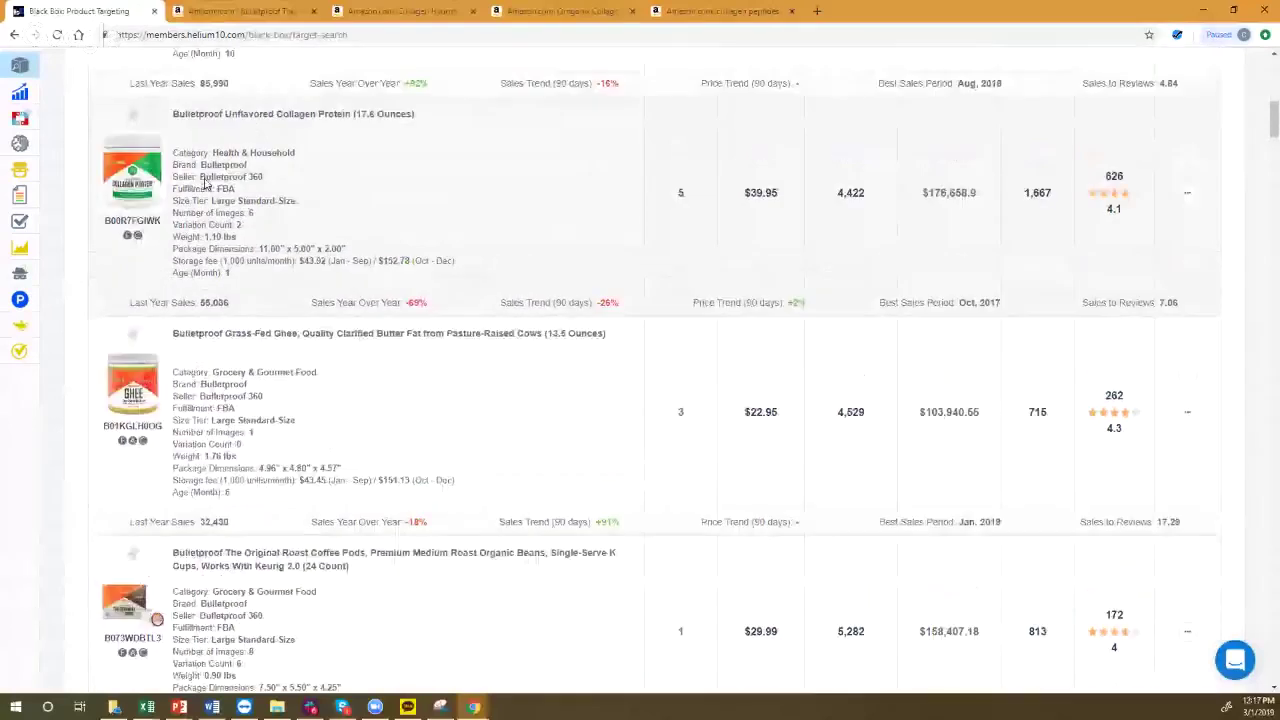
pyautogui.scroll(-6, 205, 183)
pyautogui.moveTo(230, 172); pyautogui.dragTo(429, 190)
pyautogui.scroll(-1, 417, 209)
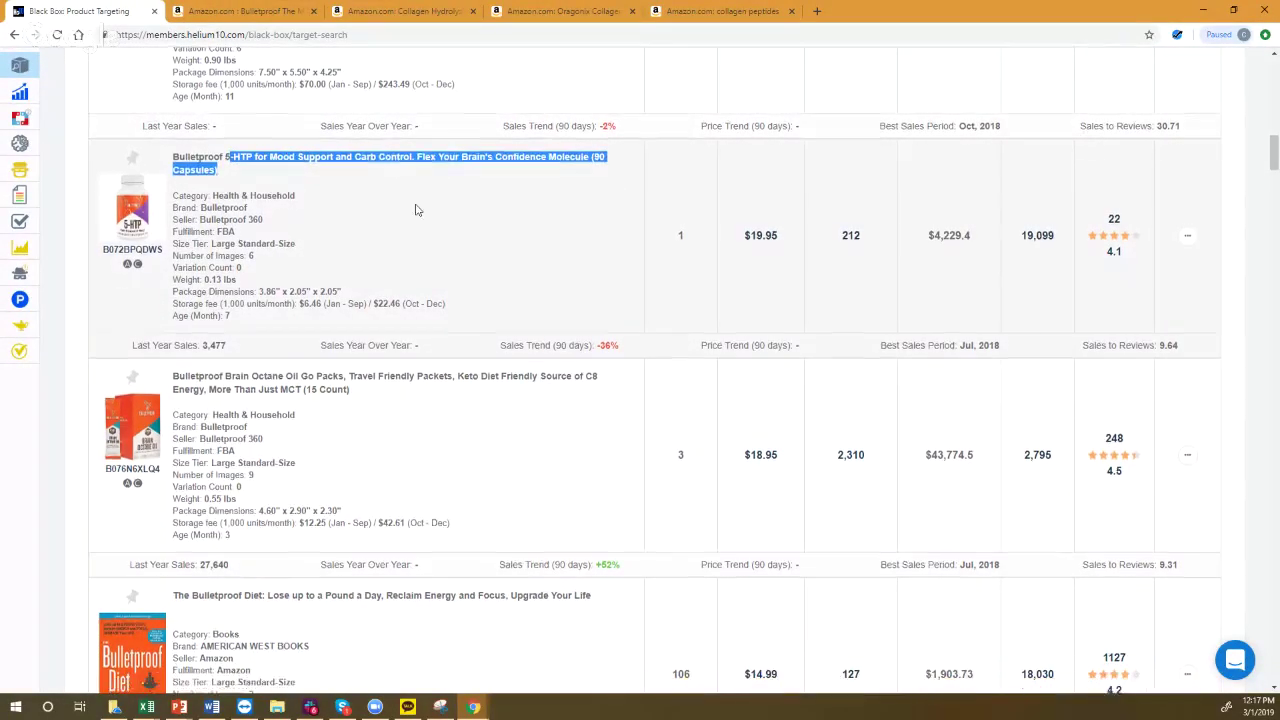
pyautogui.scroll(-6, 417, 209)
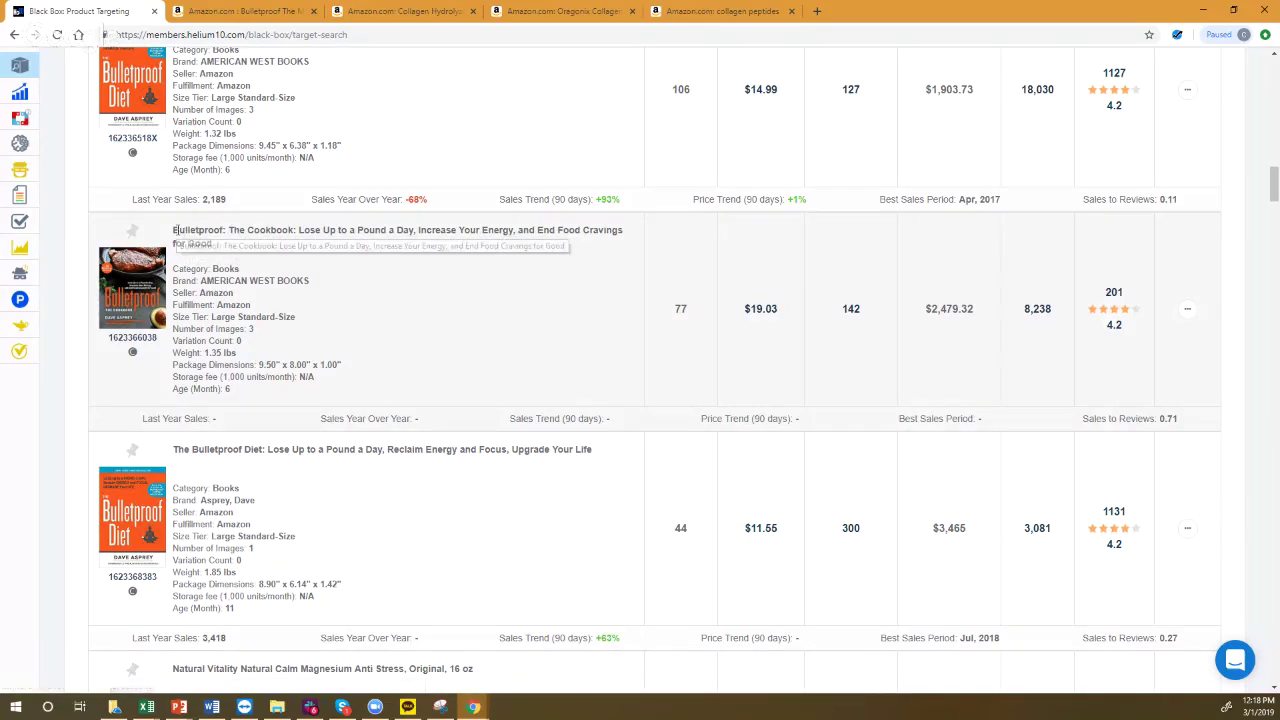
pyautogui.moveTo(174, 230); pyautogui.dragTo(221, 227)
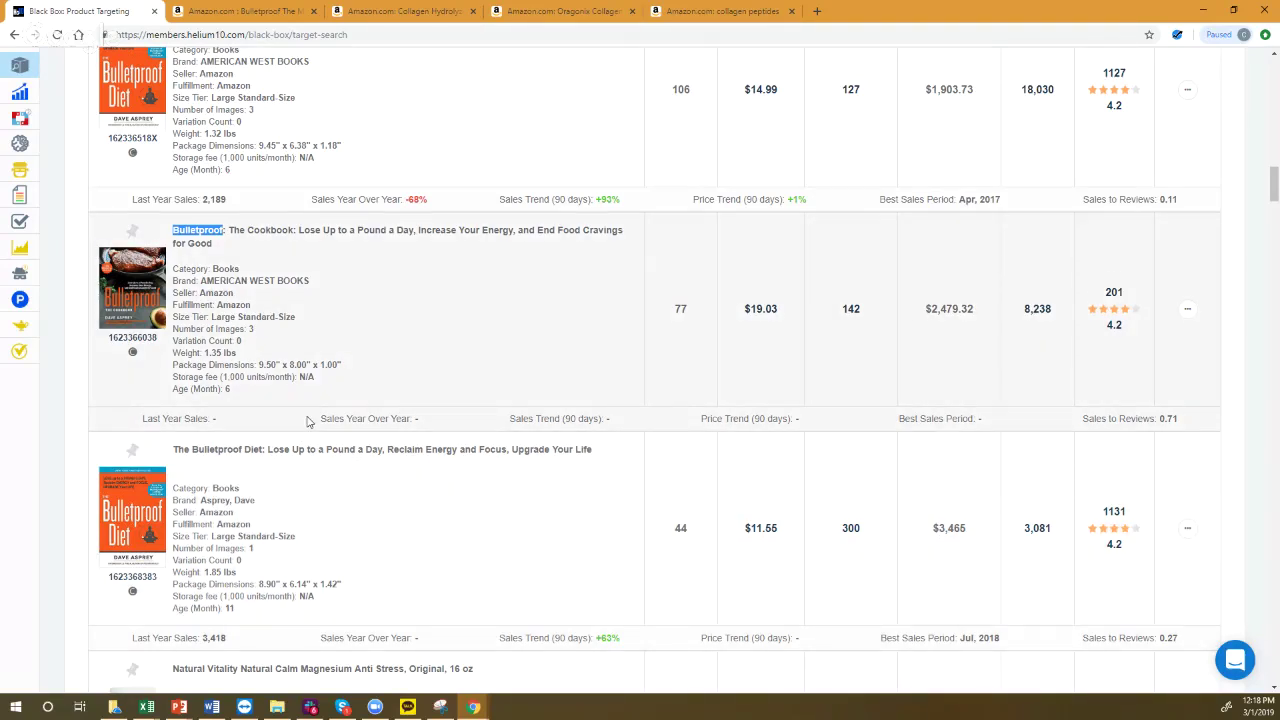
# - Switch the source filter to Amazon Suggested only and search again for the same ASIN
pyautogui.scroll(15, 307, 421)
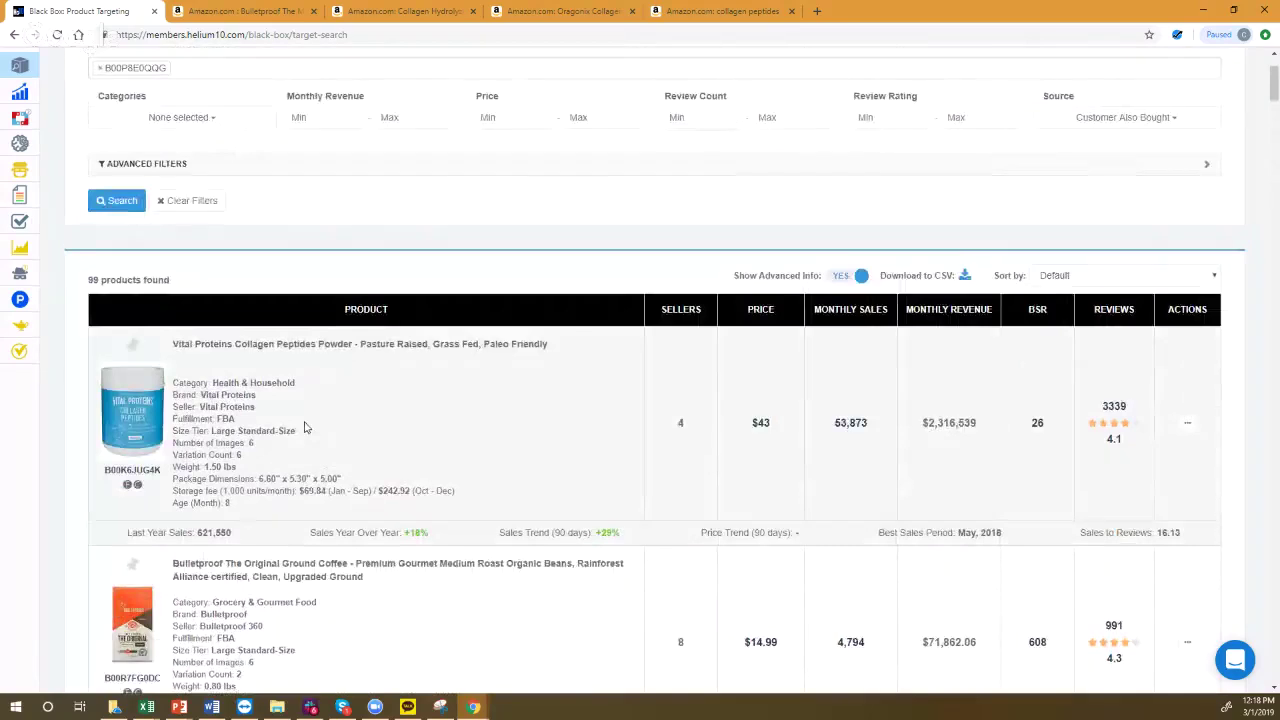
pyautogui.scroll(3, 307, 428)
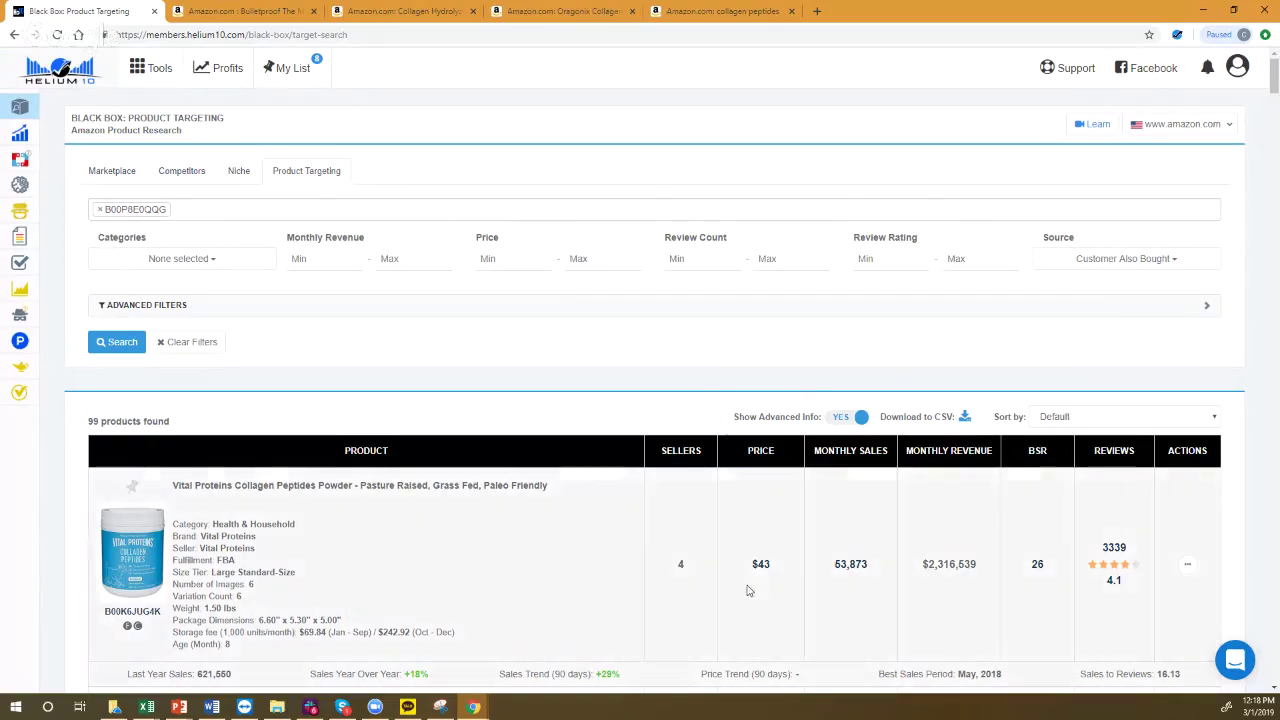
pyautogui.click(1190, 262)
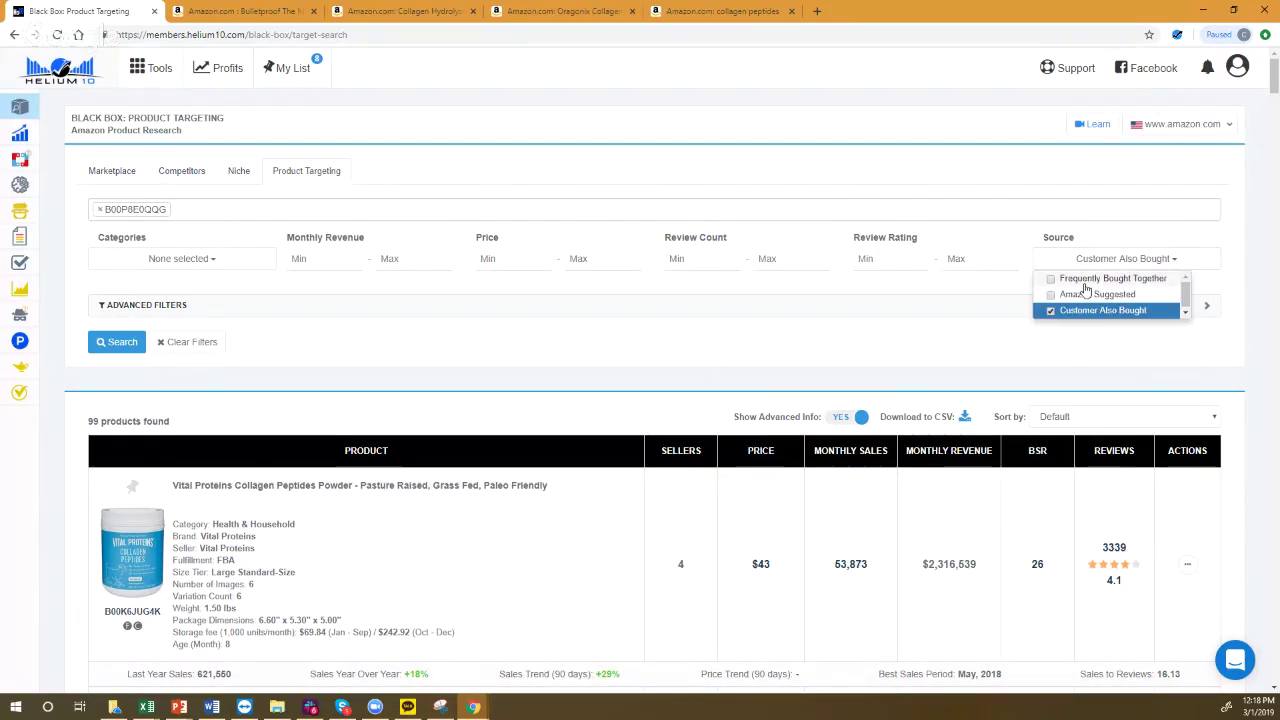
pyautogui.click(1051, 309)
pyautogui.click(1051, 294)
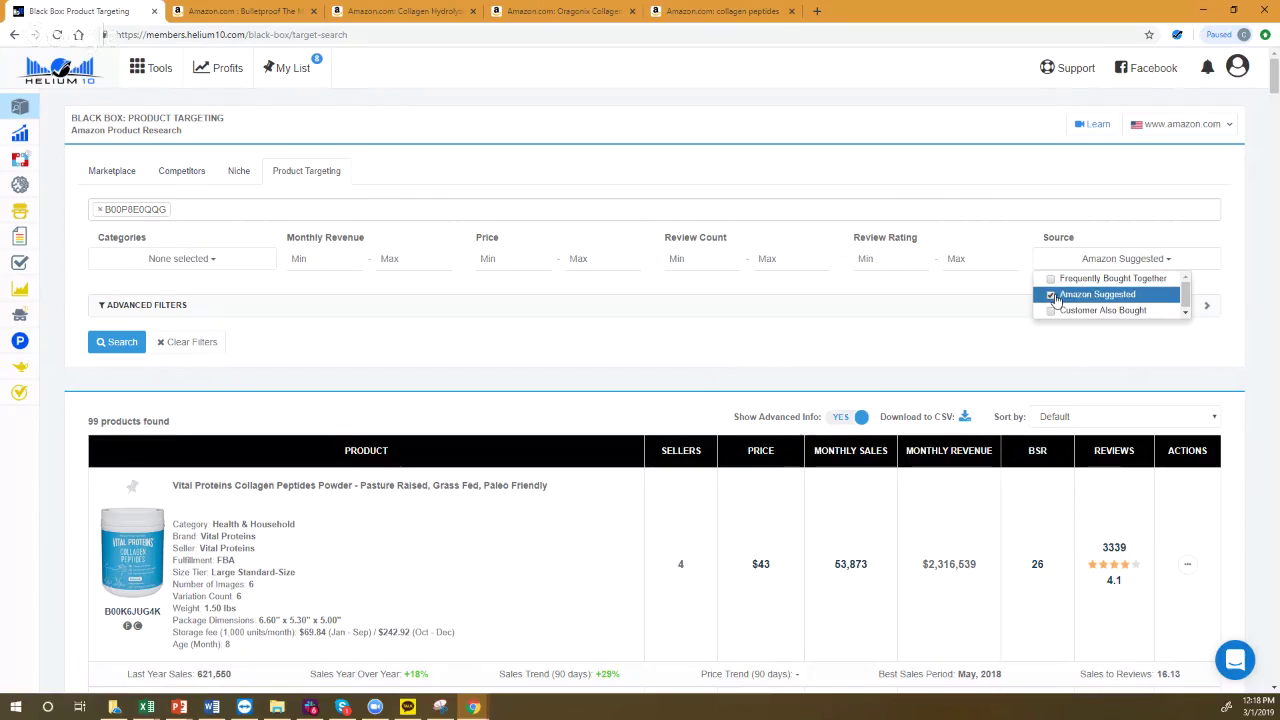
pyautogui.click(120, 341)
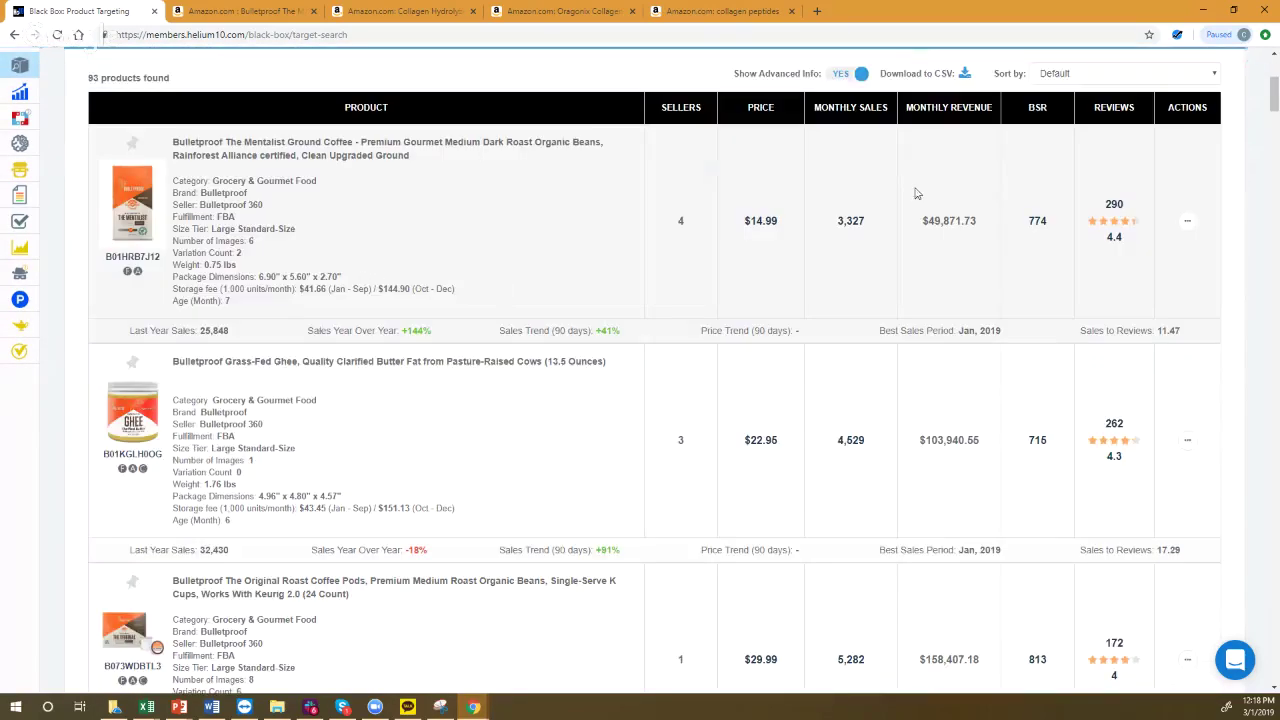
# - Review the Amazon Suggested products list for related items such as MCT oils and oil dispensers
pyautogui.scroll(2, 1000, 190)
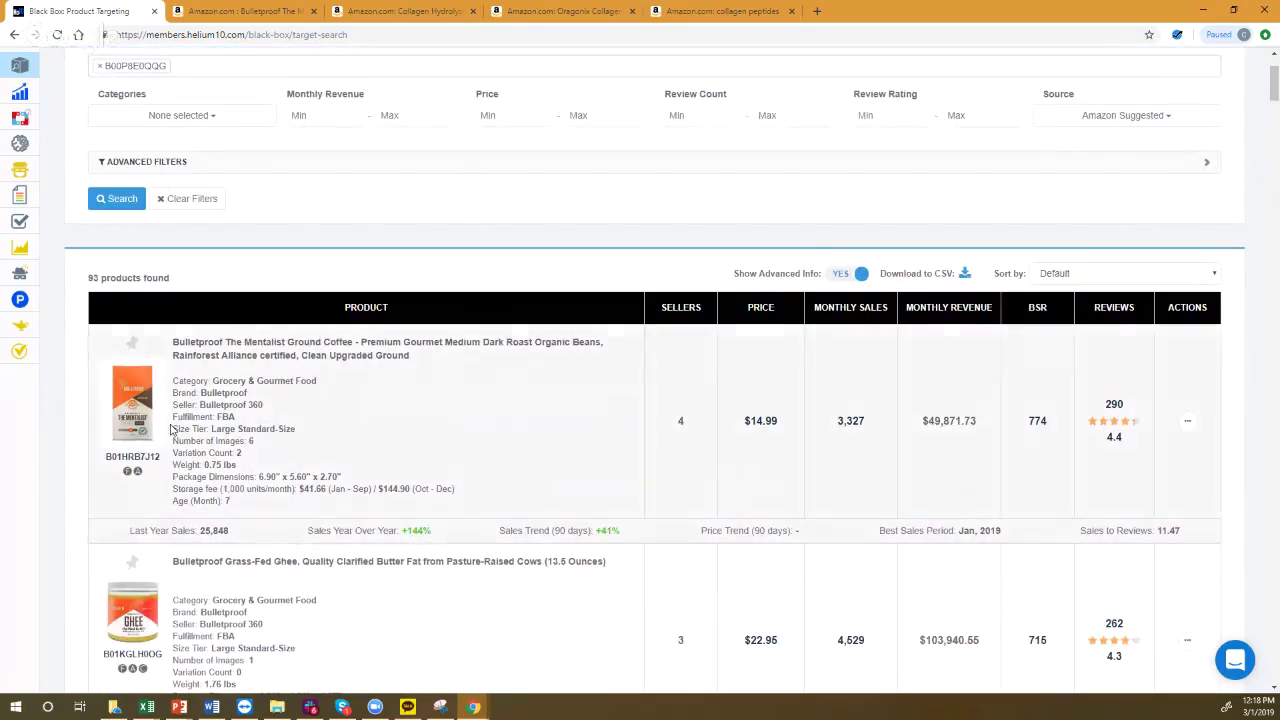
pyautogui.scroll(2, 160, 425)
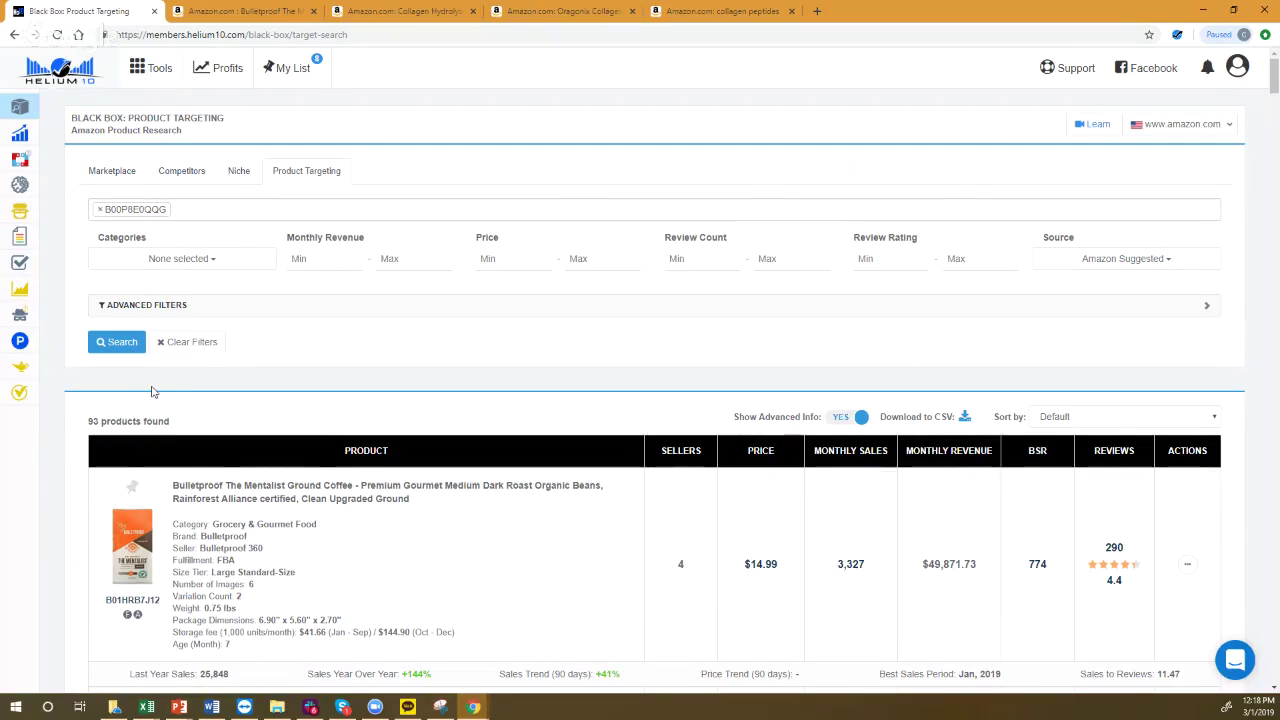
pyautogui.scroll(-1, 168, 418)
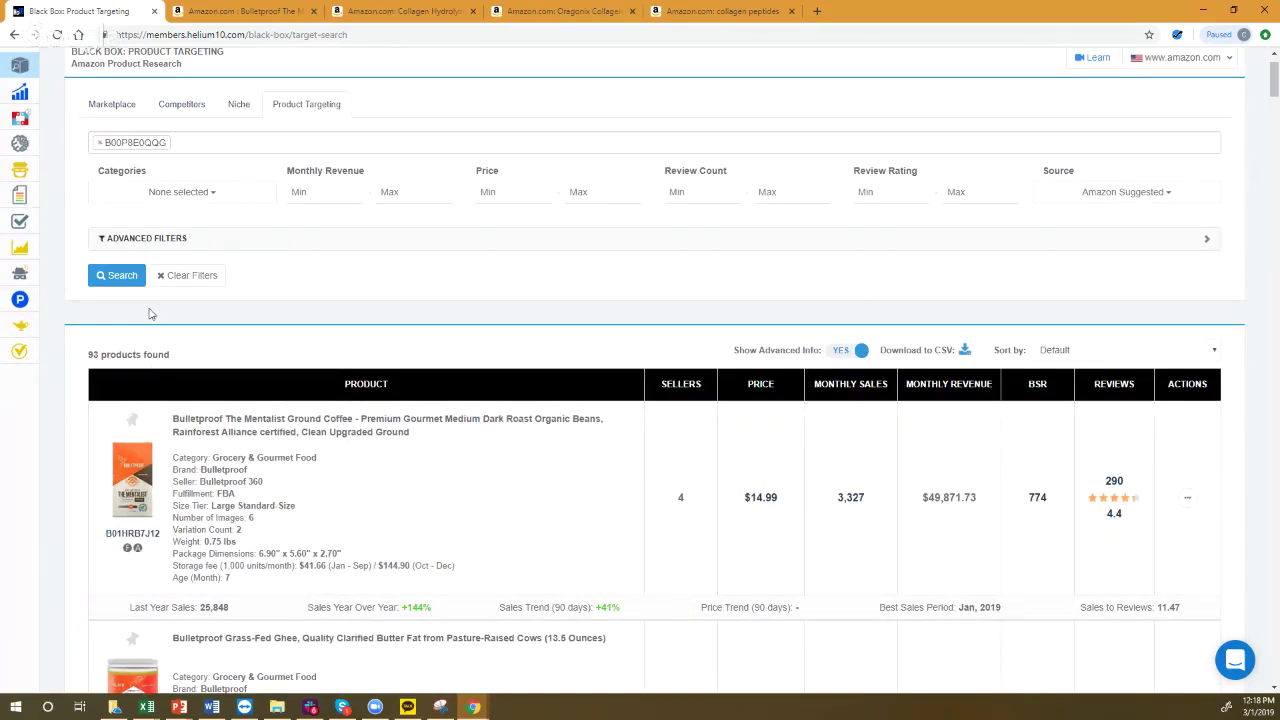
pyautogui.scroll(-4, 155, 459)
pyautogui.scroll(-10, 155, 459)
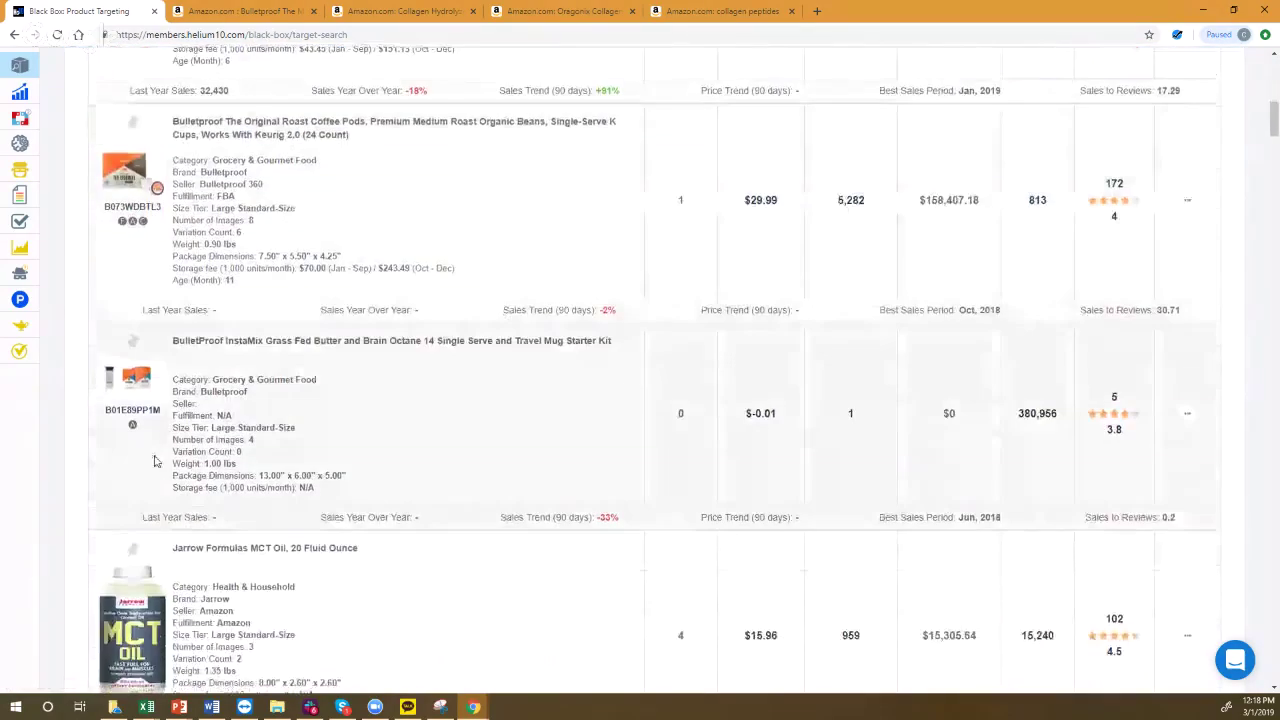
pyautogui.scroll(-3, 155, 461)
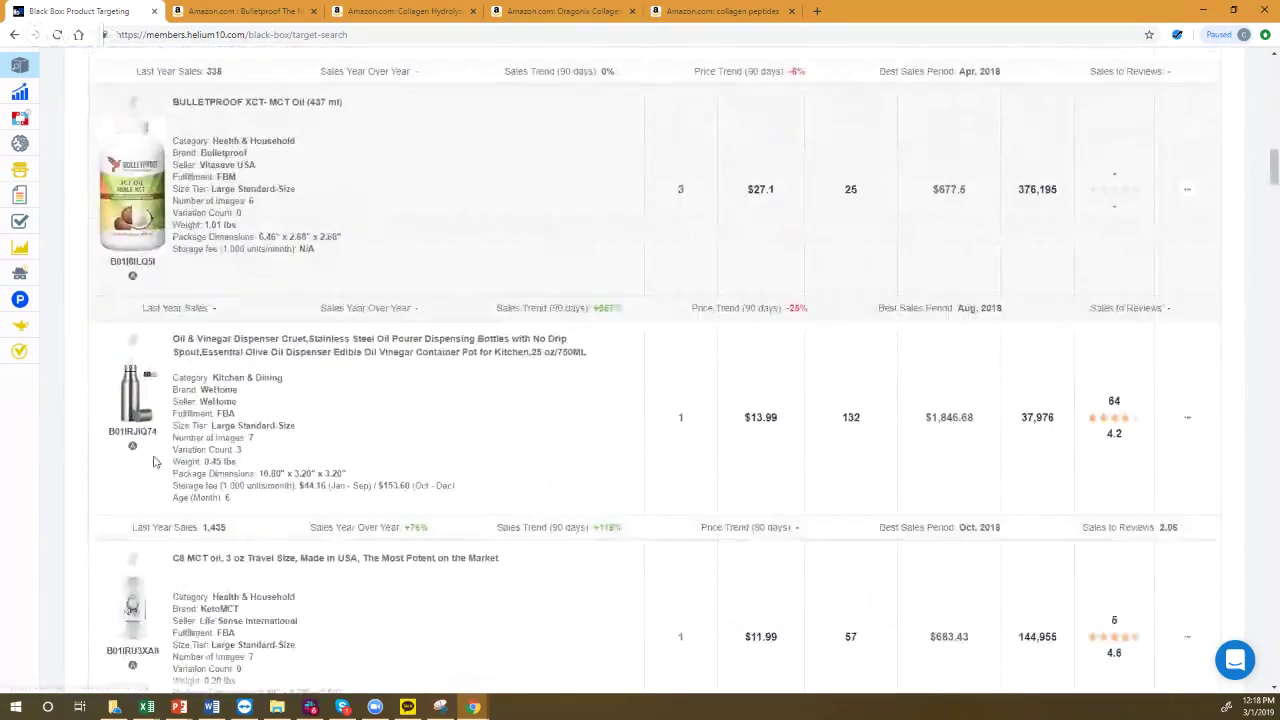
pyautogui.scroll(-1, 155, 463)
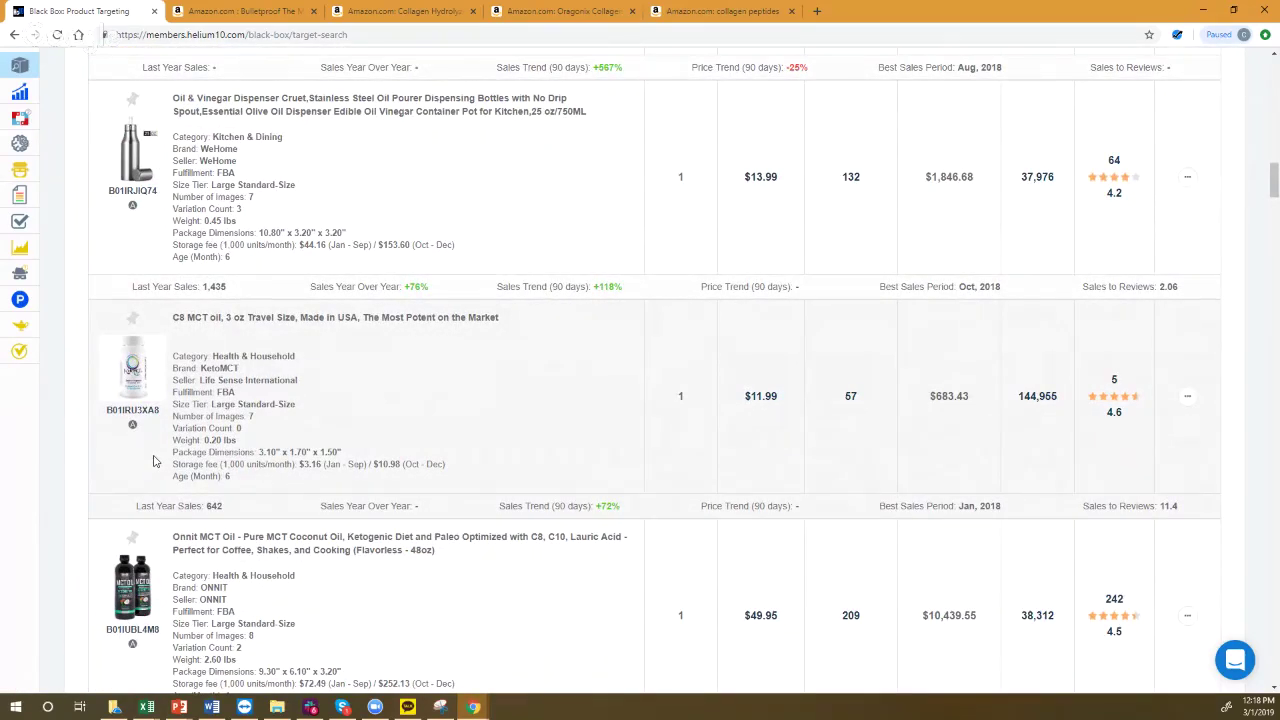
pyautogui.scroll(-1, 155, 461)
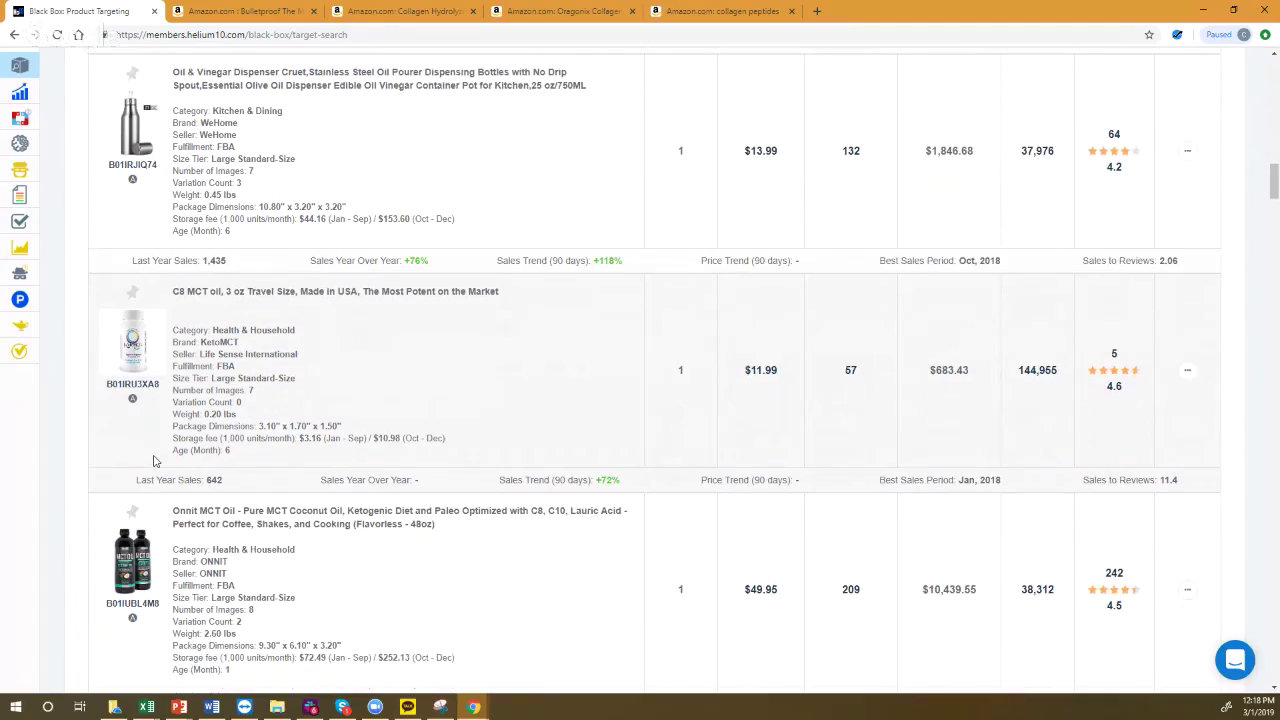
# - Look through more of the Amazon Suggested products for B00P8E0QQG and check the available source options
pyautogui.scroll(-9, 155, 461)
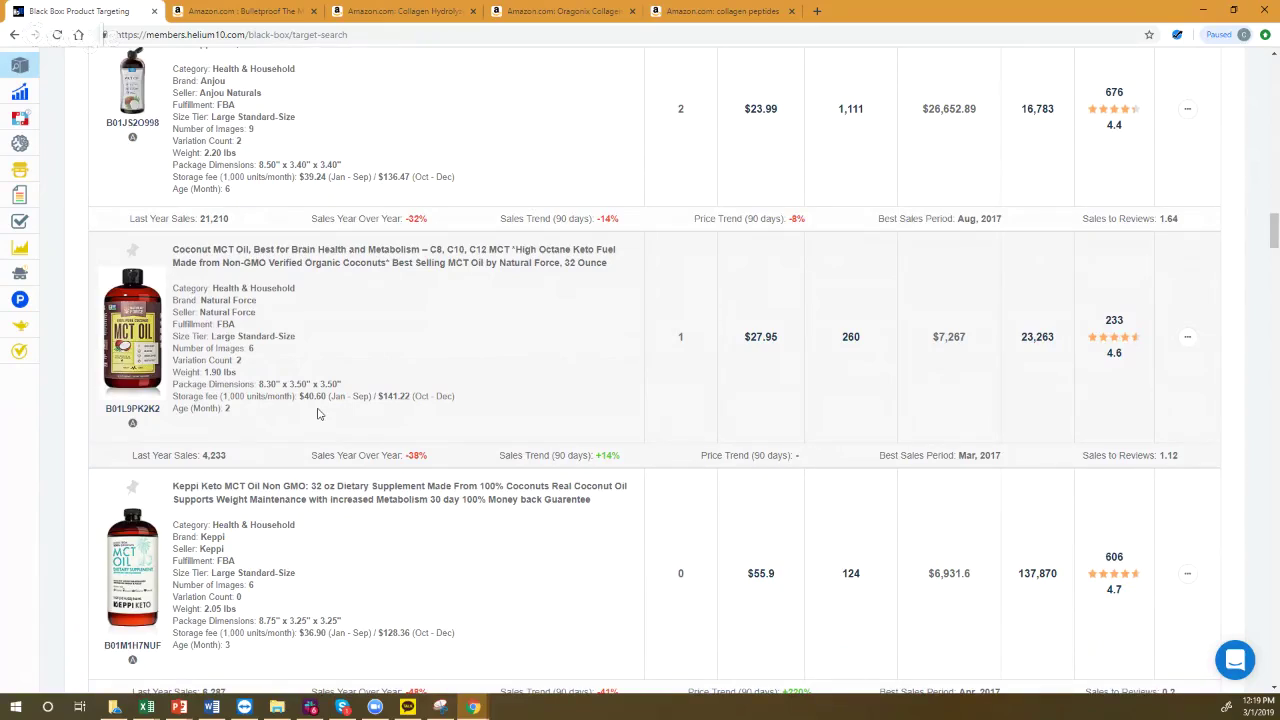
pyautogui.scroll(20, 318, 413)
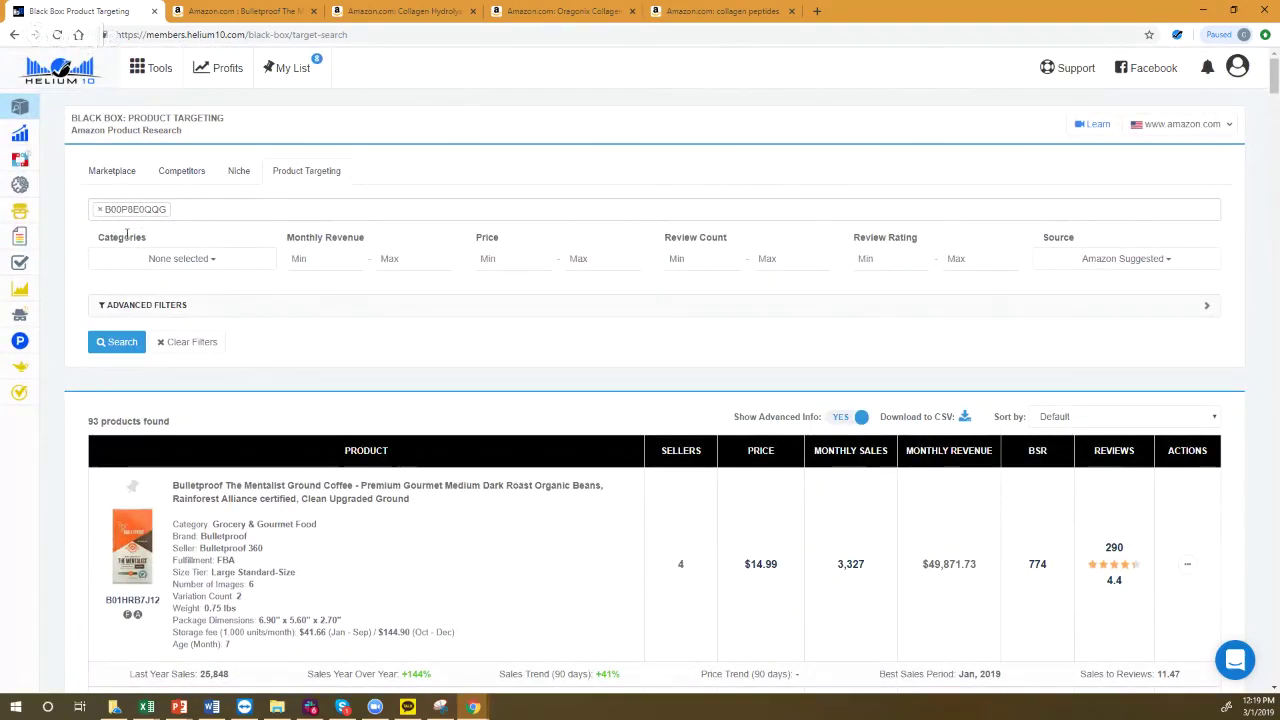
pyautogui.moveTo(163, 260)
pyautogui.scroll(-2, 294, 365)
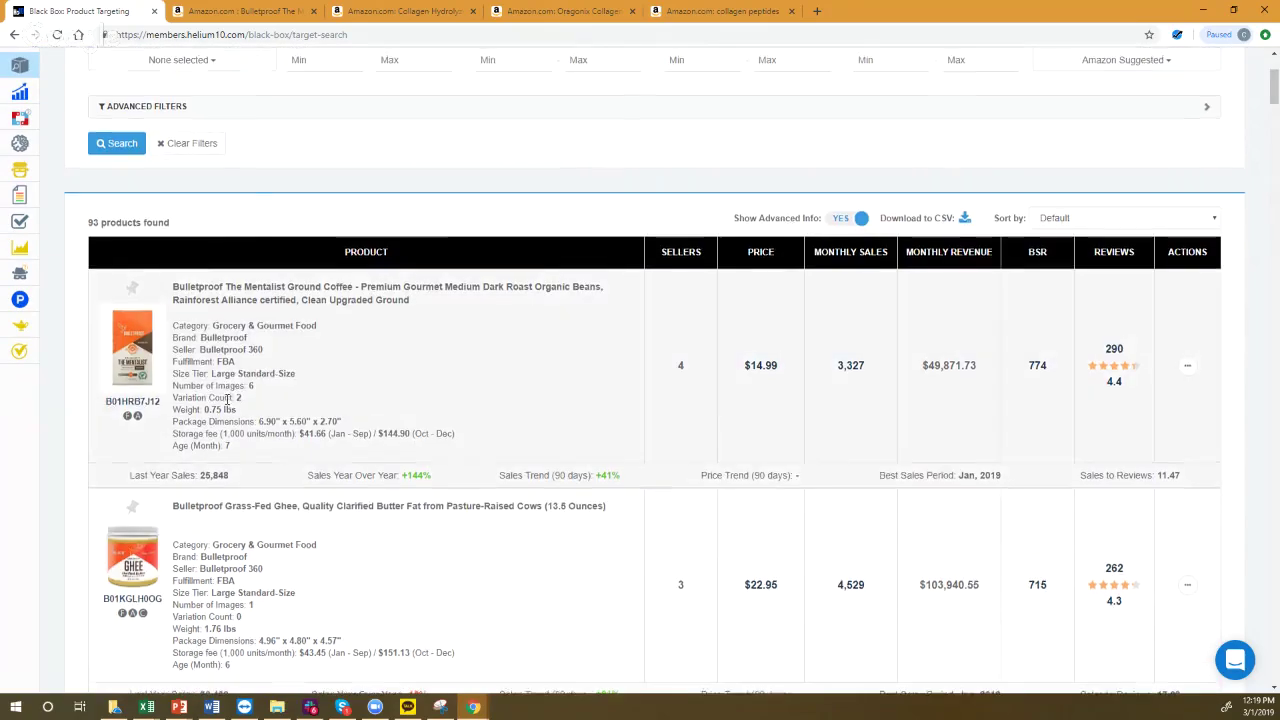
pyautogui.scroll(2, 227, 399)
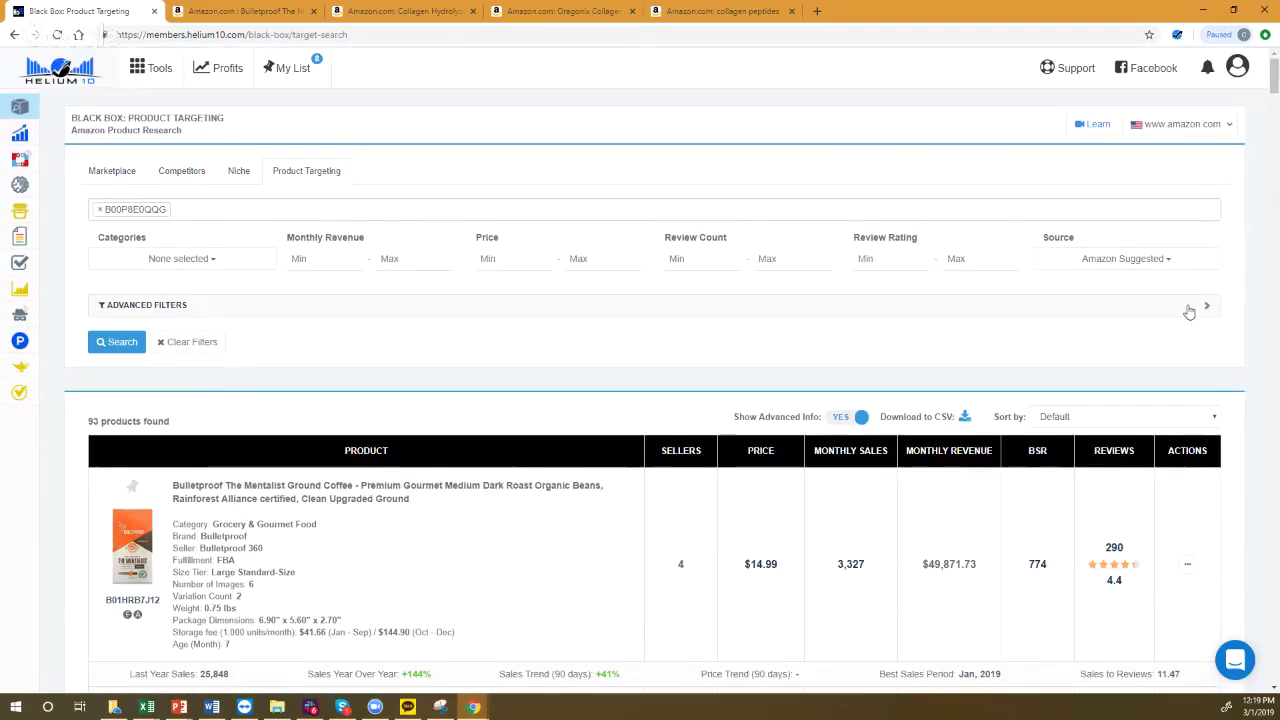
pyautogui.click(1161, 266)
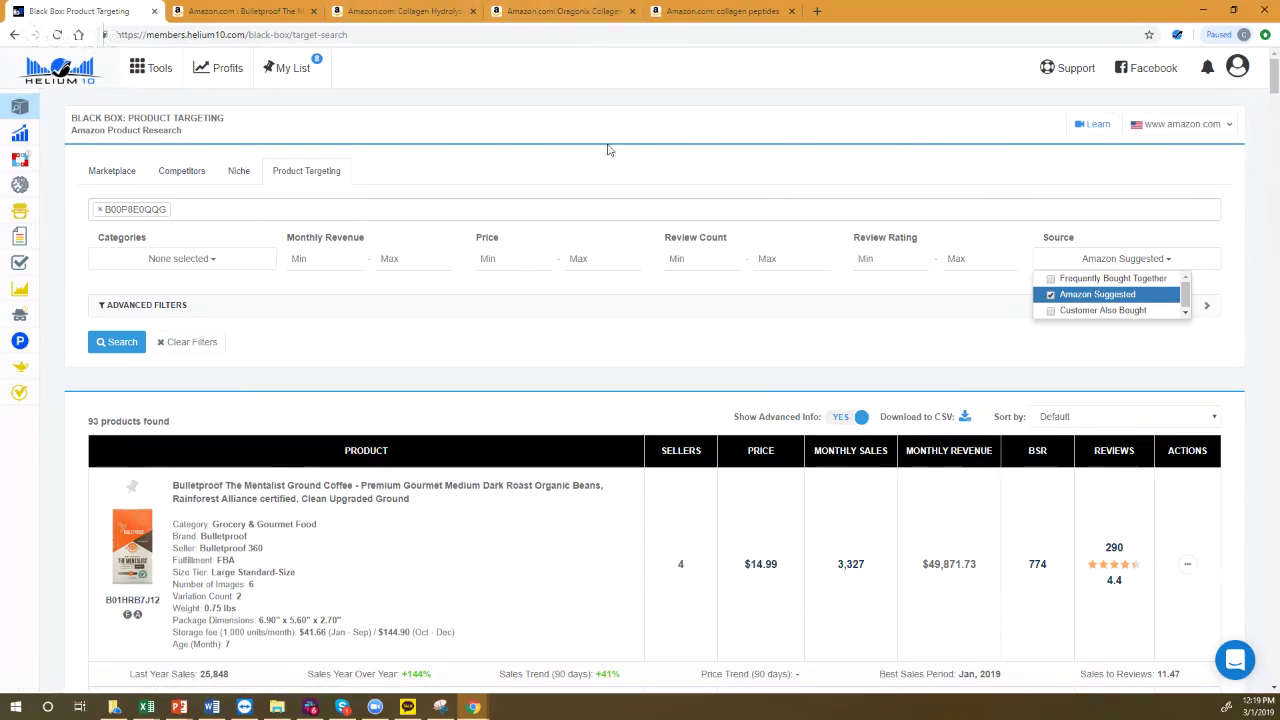
# - View the advanced filters of the Marketplace search, and return to Product Targeting to show its source options
pyautogui.click(120, 176)
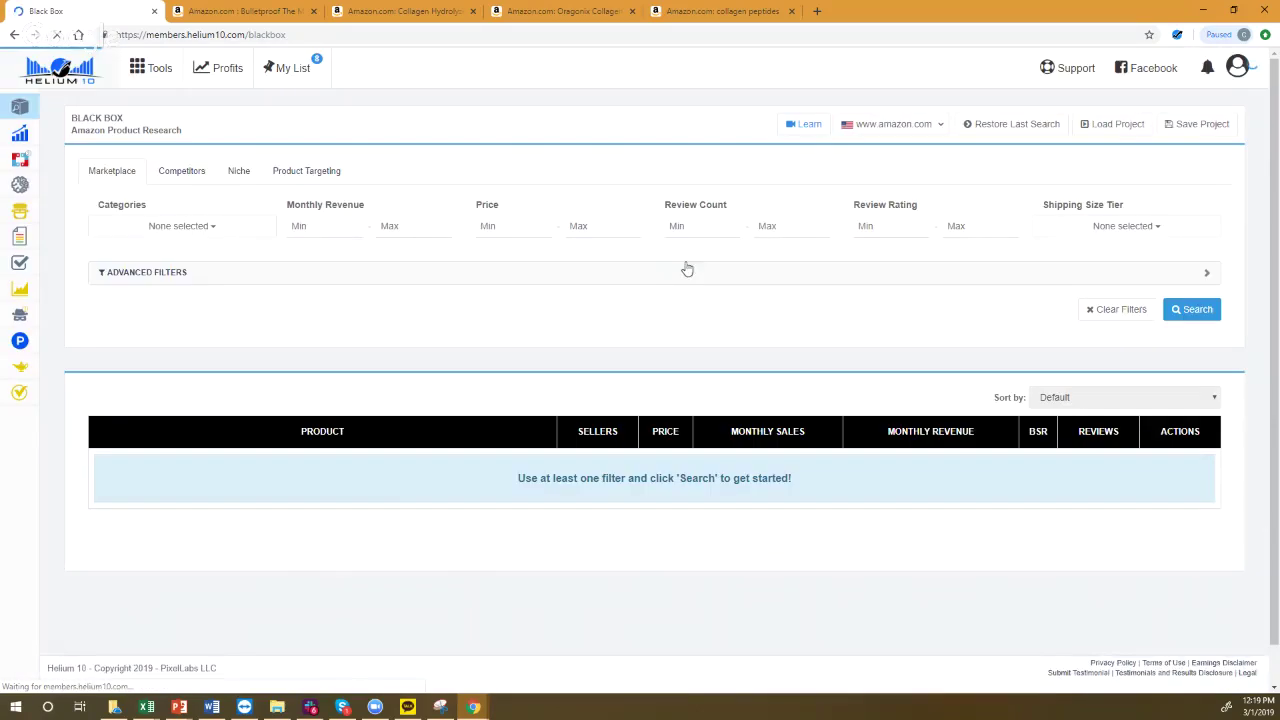
pyautogui.click(757, 281)
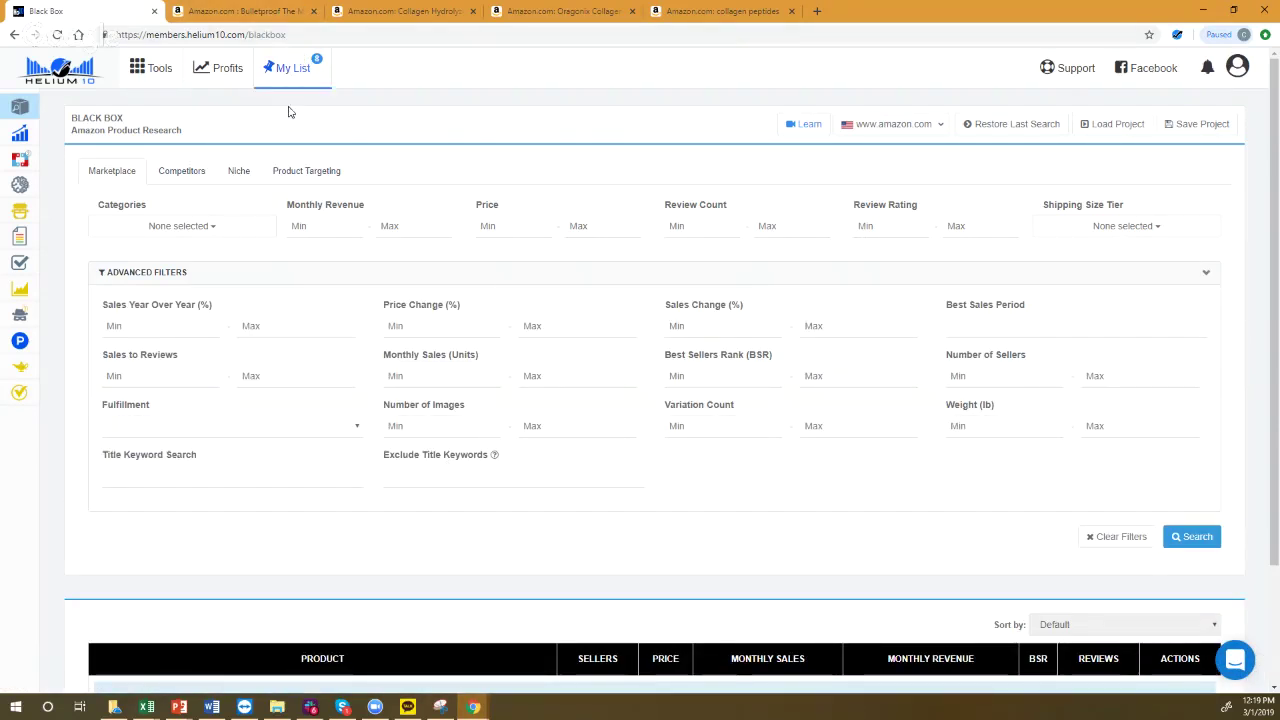
pyautogui.click(298, 172)
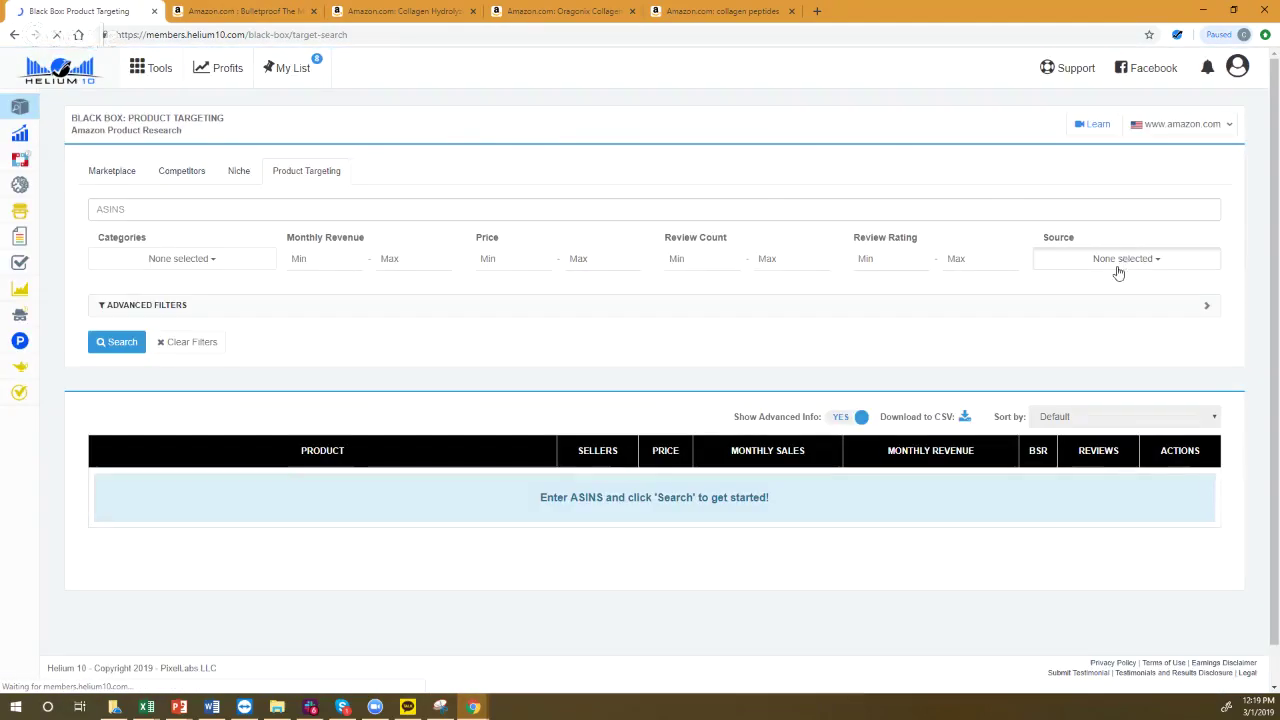
pyautogui.click(1118, 262)
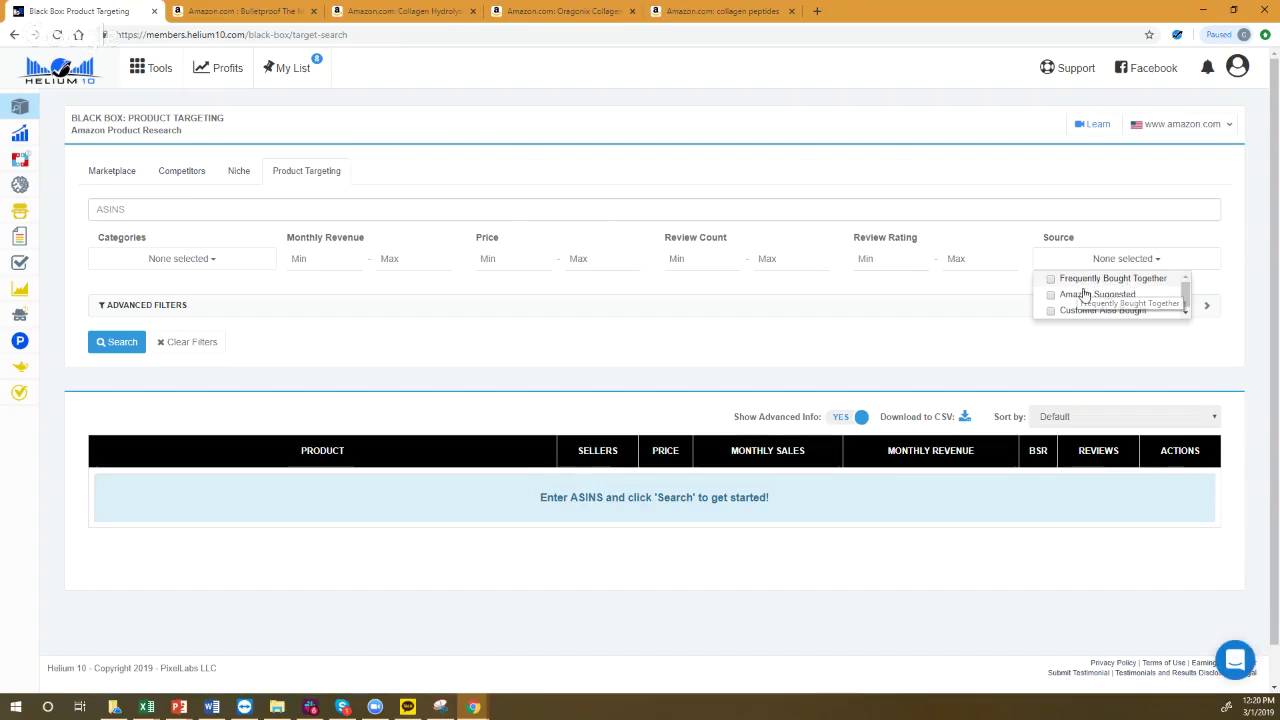
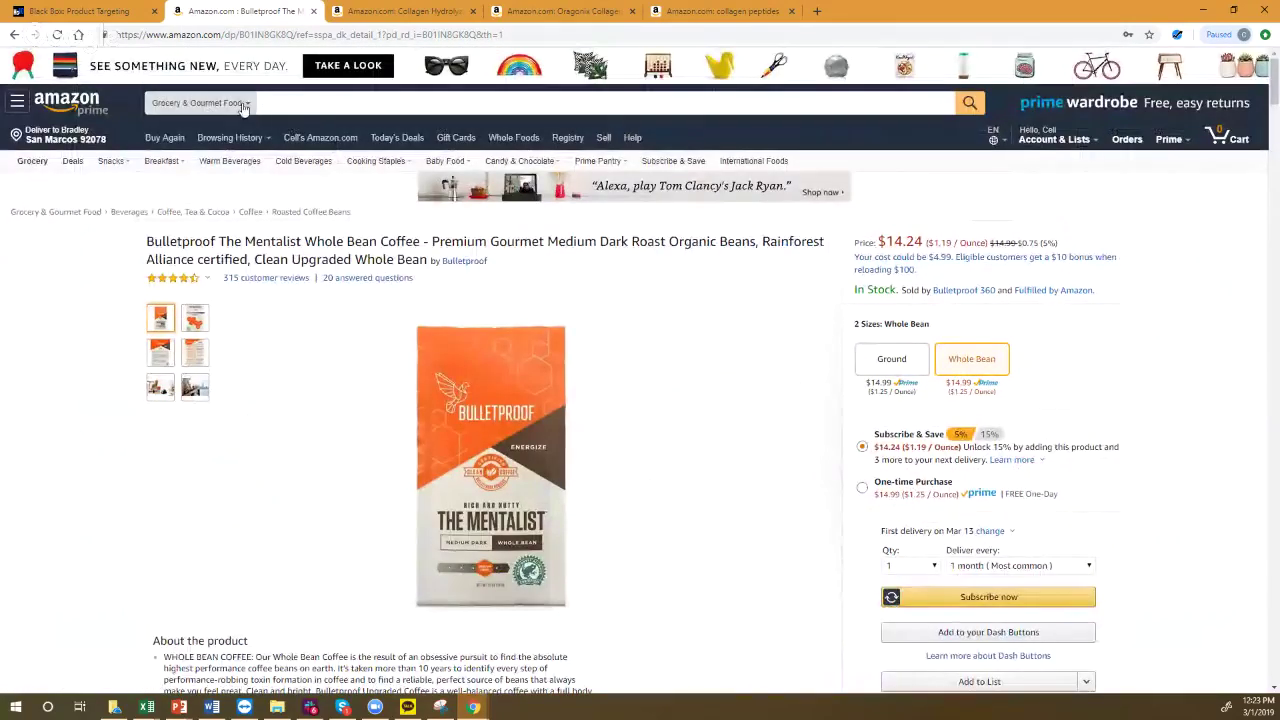
# - Search Amazon in All Departments for "hard disk case"
pyautogui.click(242, 104)
pyautogui.scroll(3, 215, 150)
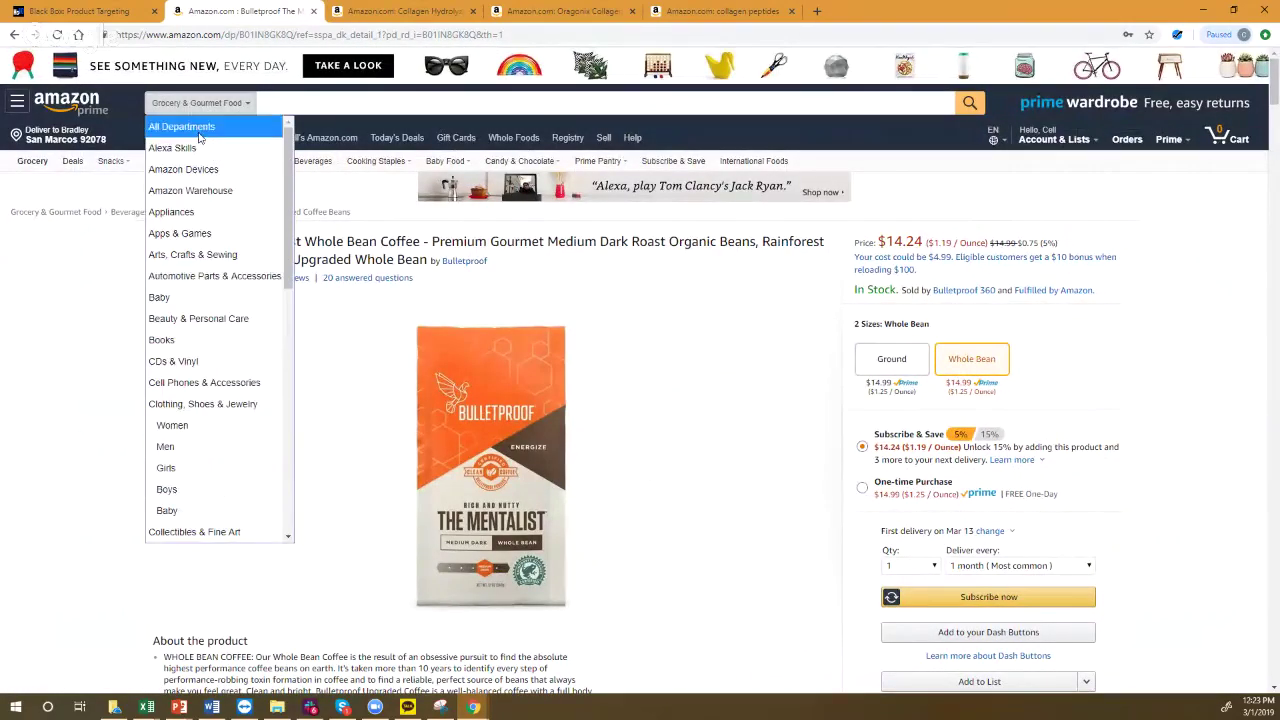
pyautogui.click(256, 118)
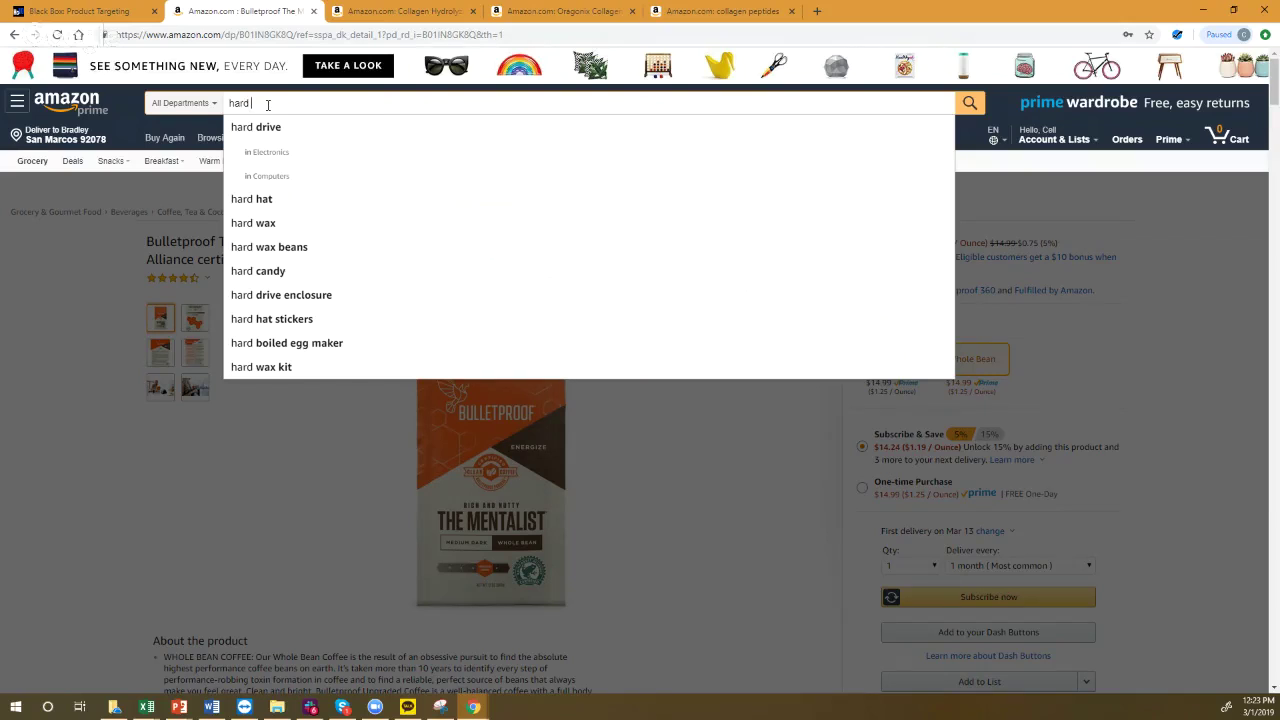
pyautogui.write('sk case')
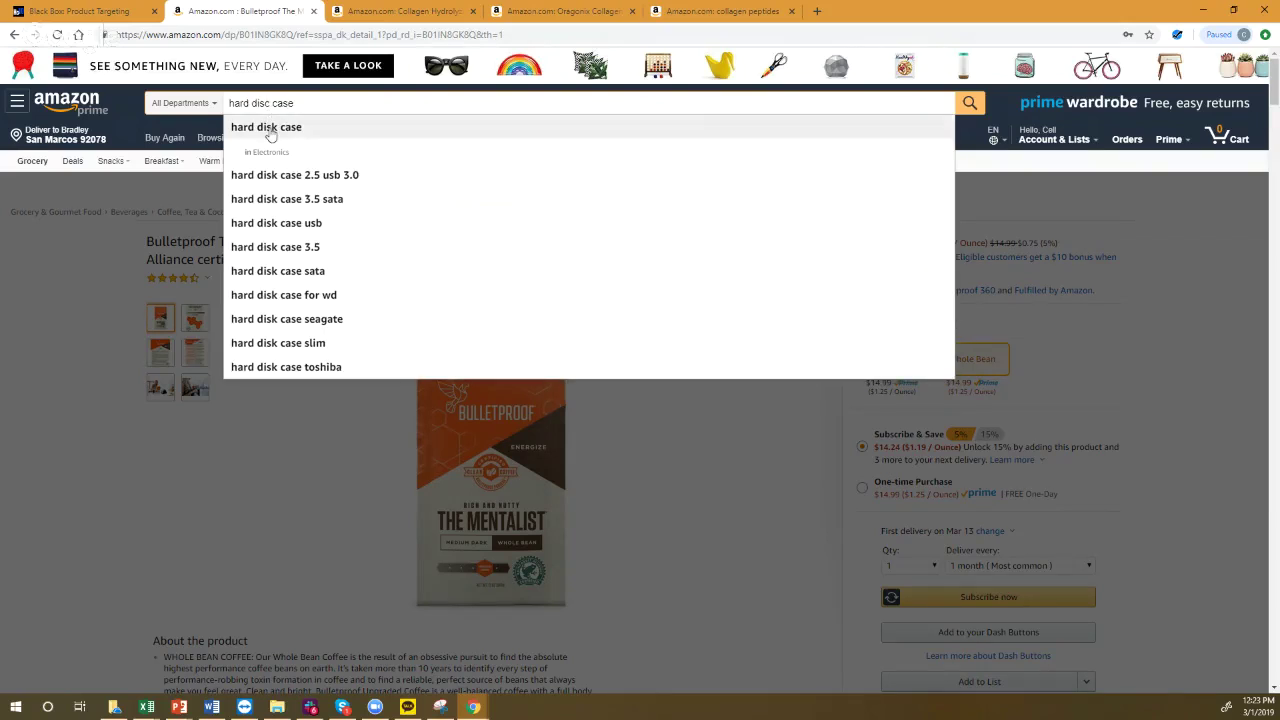
pyautogui.click(260, 127)
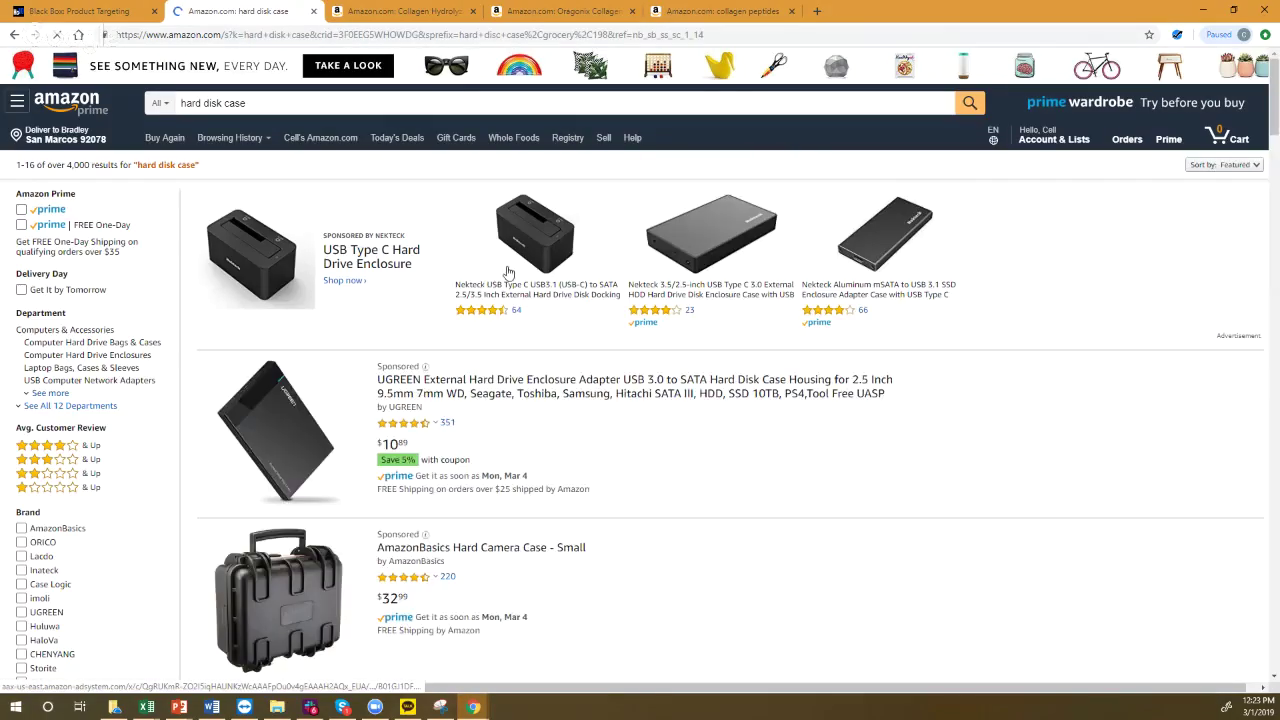
# - Examine the hard disk case results, comparing drive enclosures with the ORICO storage and carrying cases
pyautogui.scroll(-5, 508, 272)
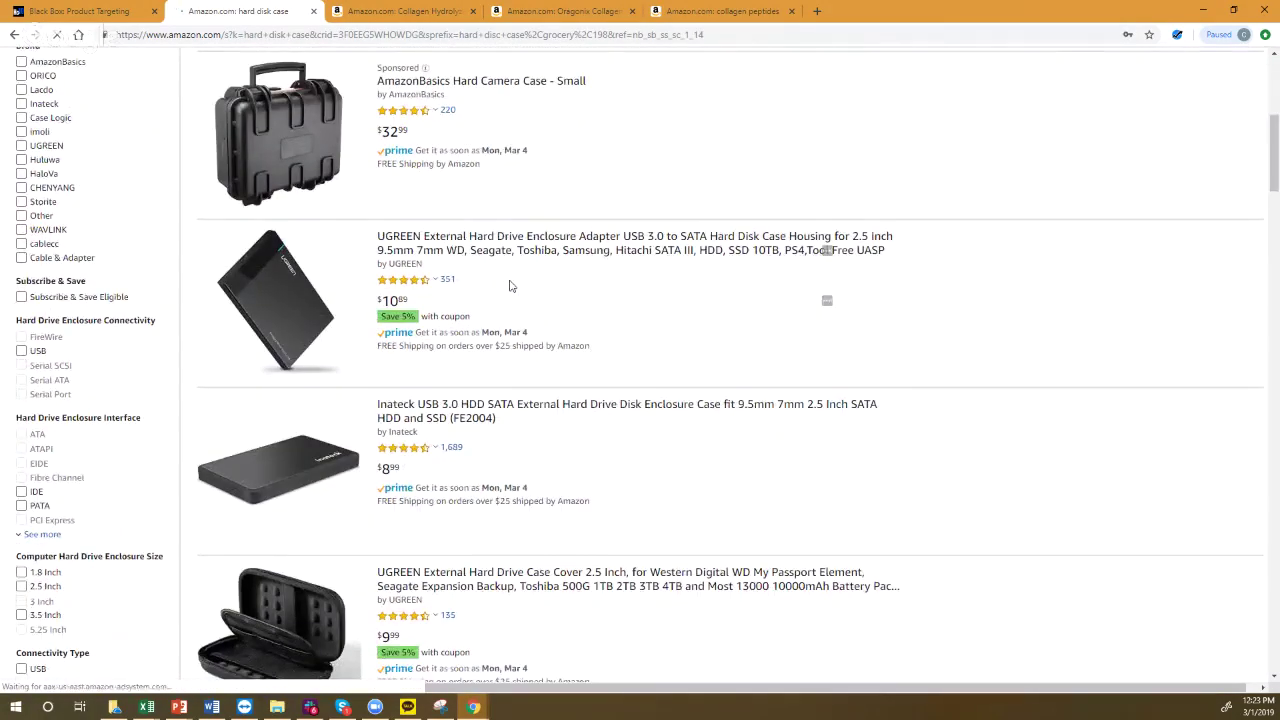
pyautogui.scroll(-2, 509, 286)
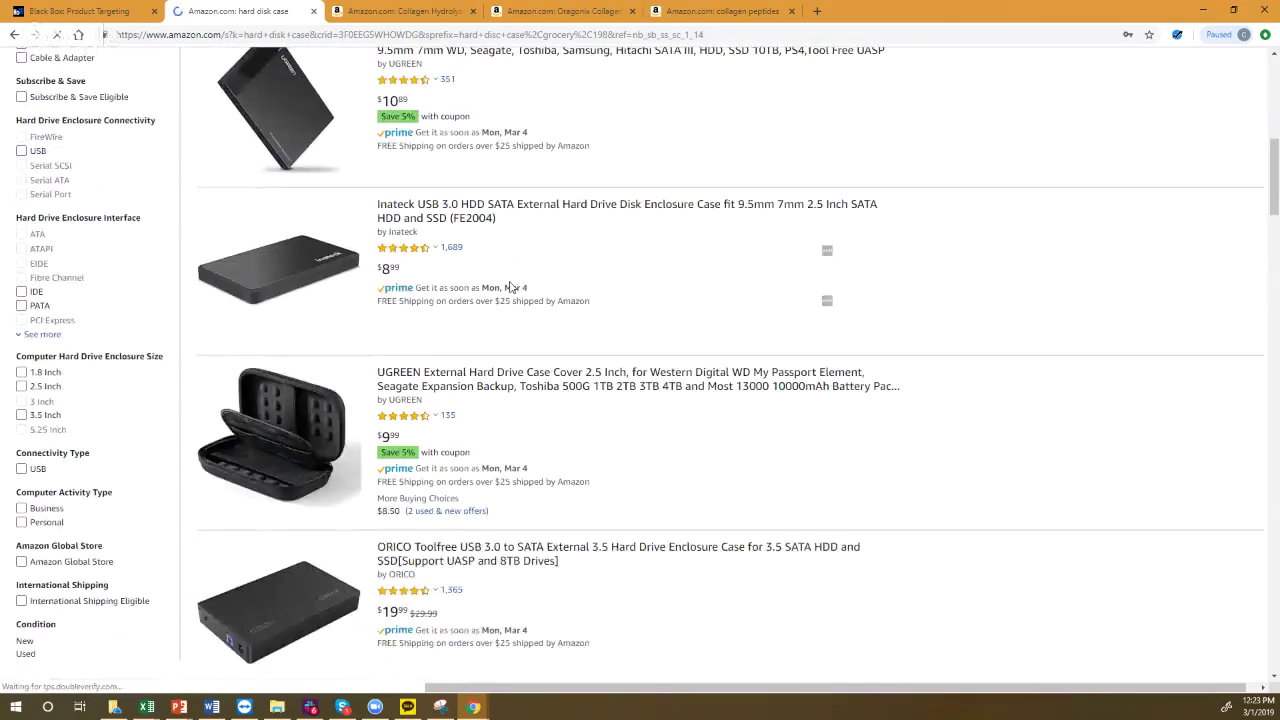
pyautogui.scroll(-1, 510, 287)
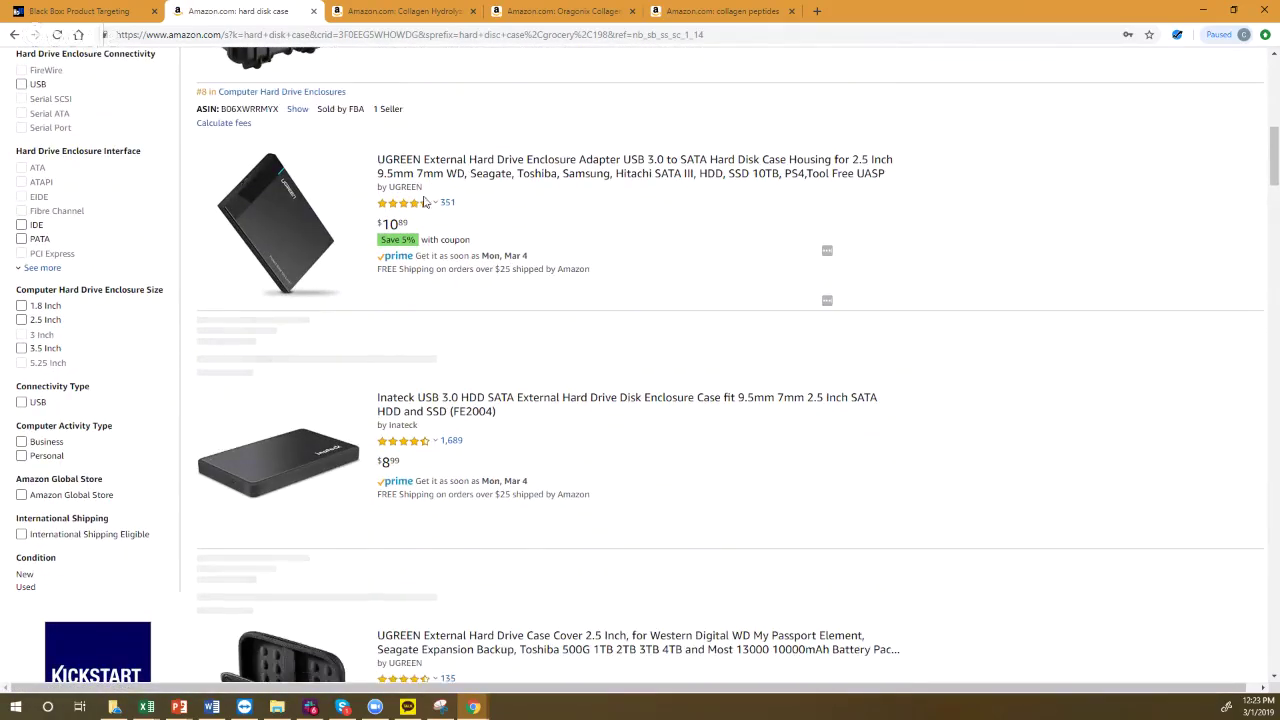
pyautogui.scroll(-8, 420, 212)
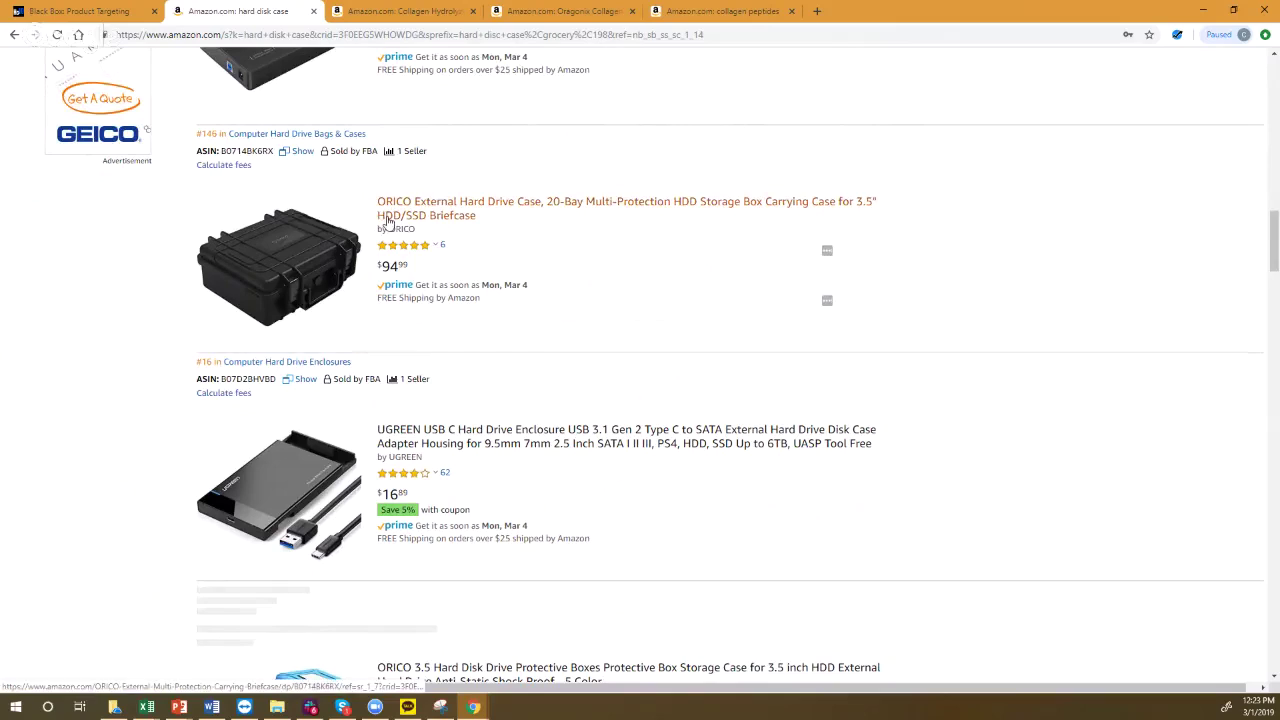
pyautogui.scroll(-3, 391, 229)
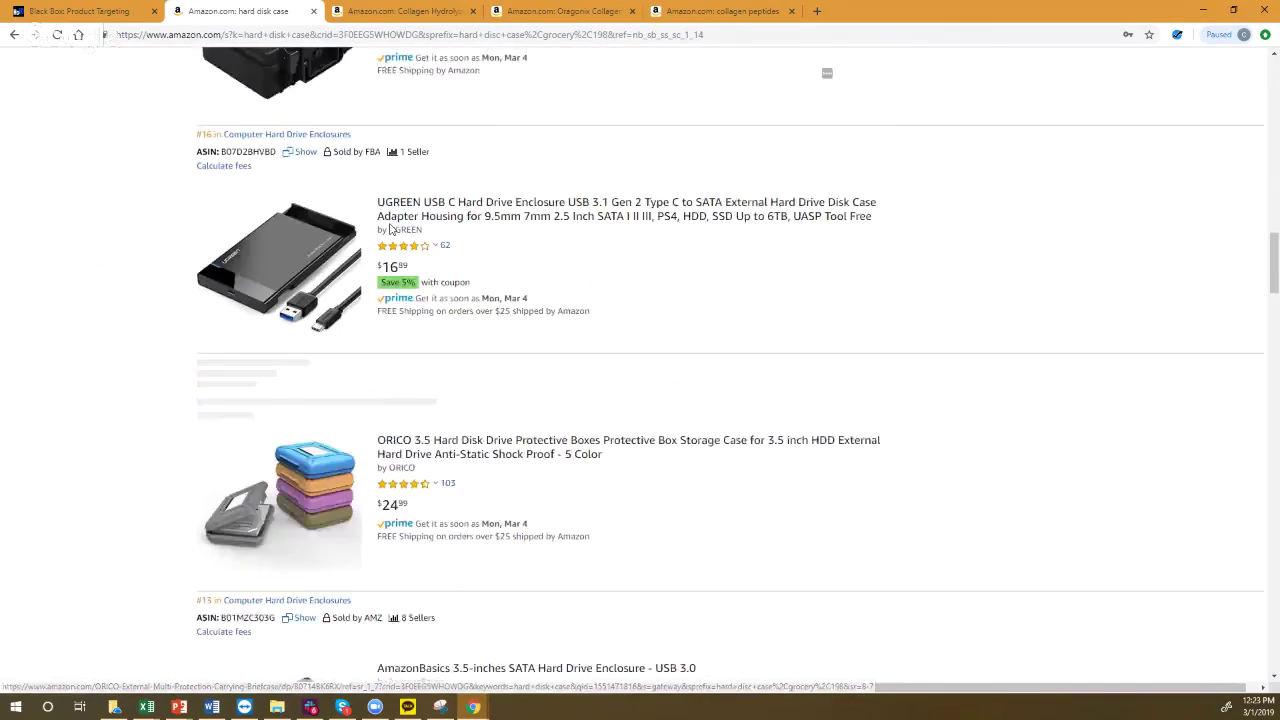
pyautogui.scroll(2, 391, 229)
pyautogui.scroll(2, 391, 229)
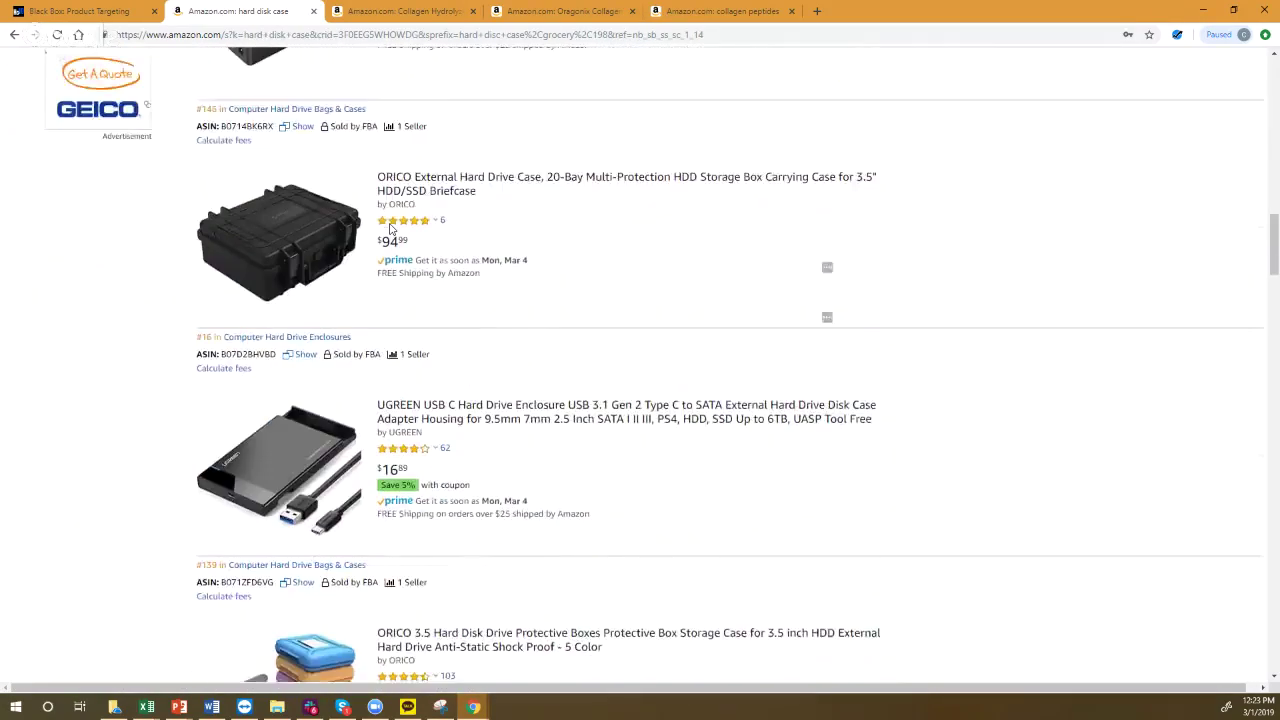
pyautogui.scroll(3, 415, 273)
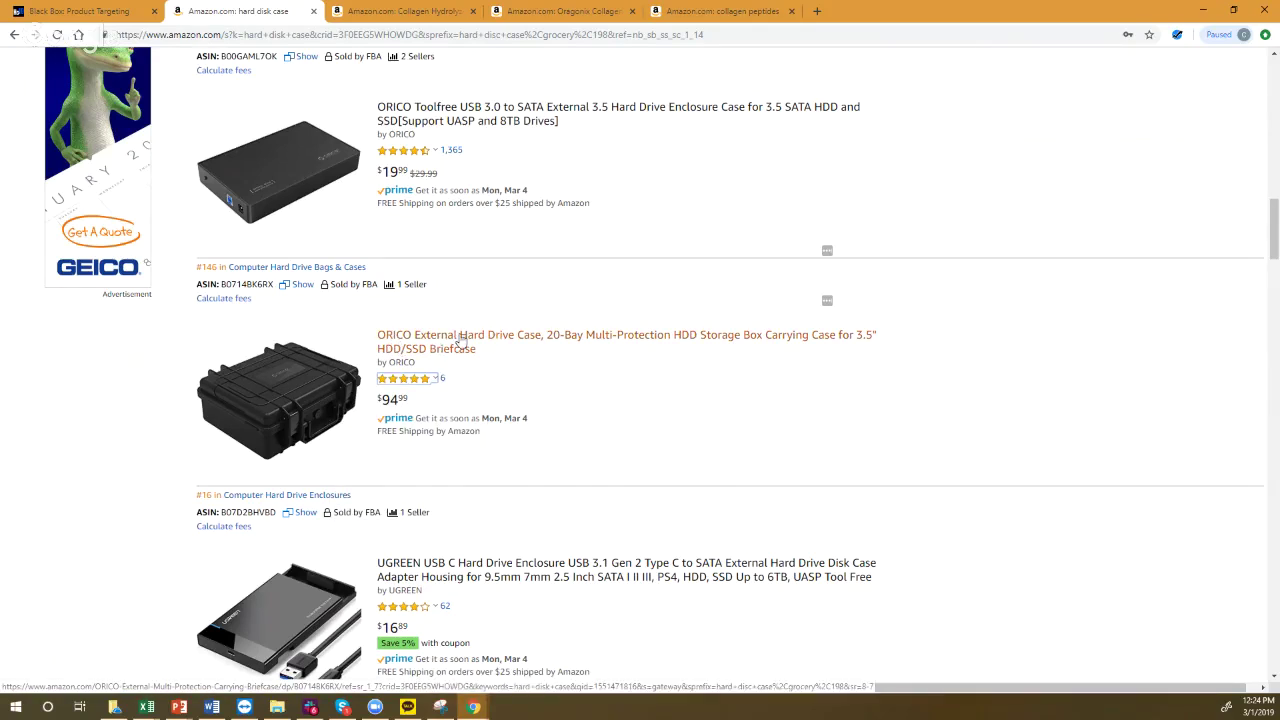
pyautogui.scroll(-1, 453, 347)
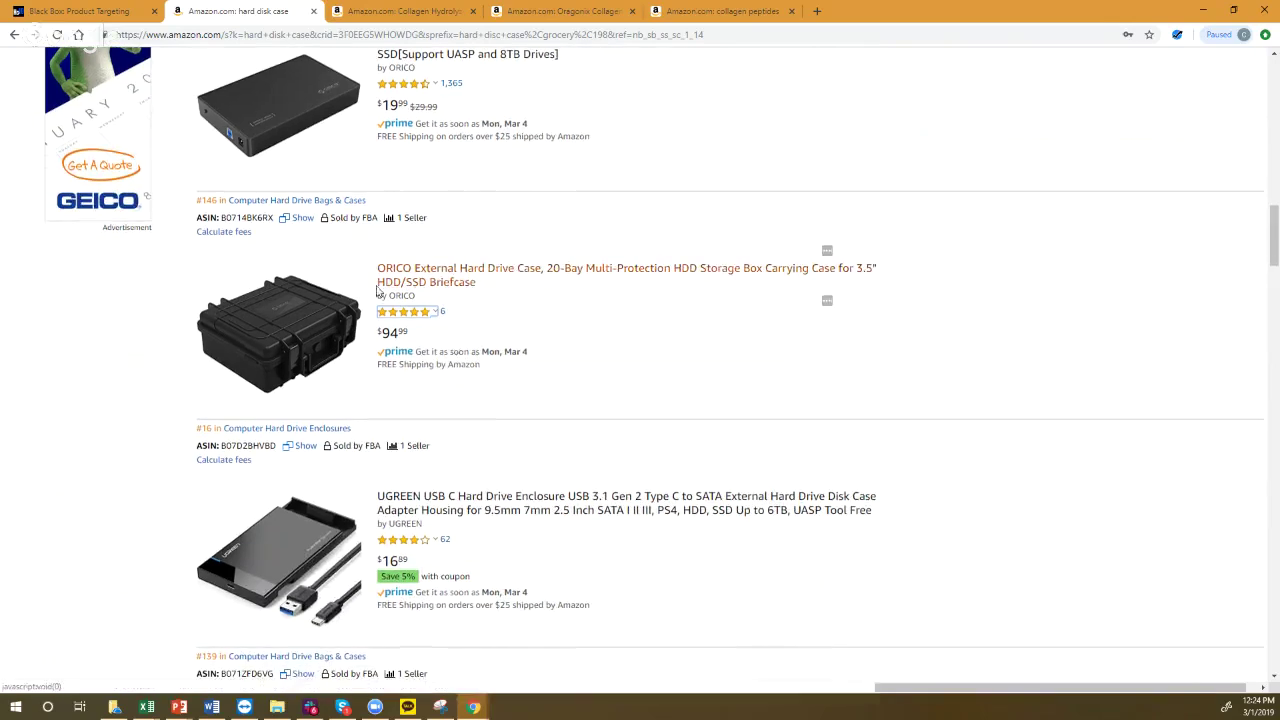
pyautogui.scroll(-5, 428, 311)
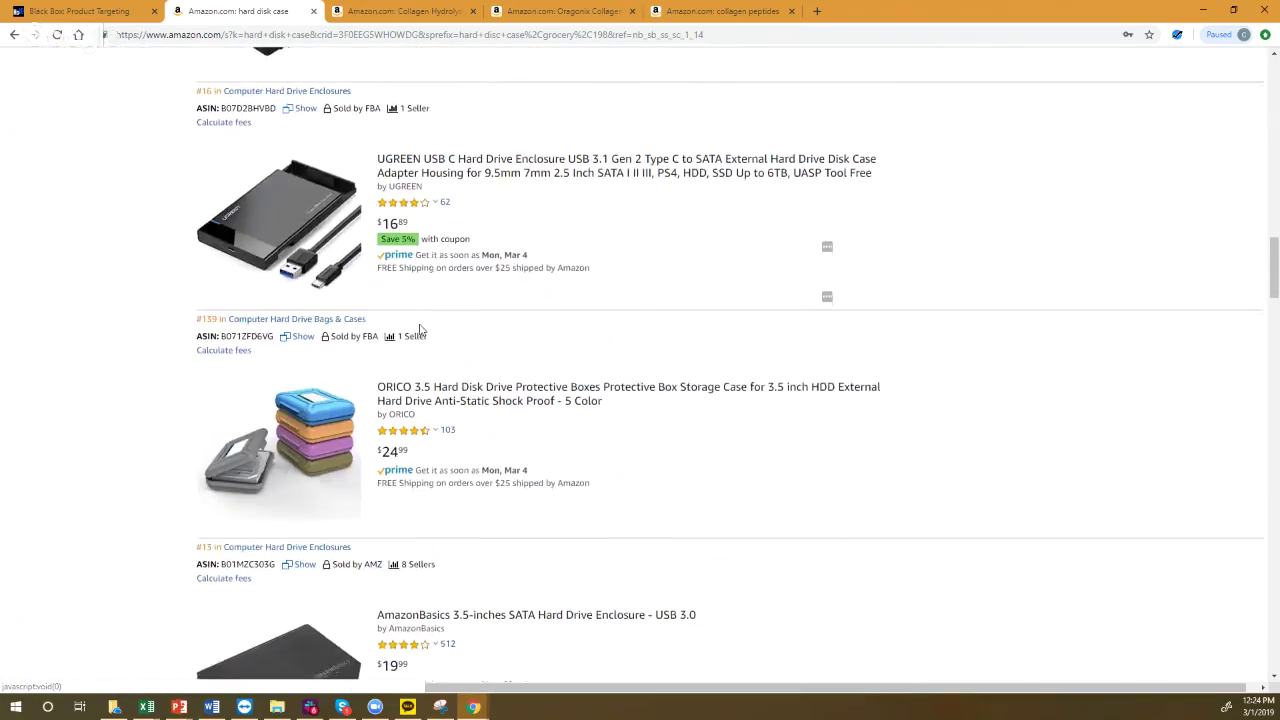
pyautogui.scroll(4, 465, 345)
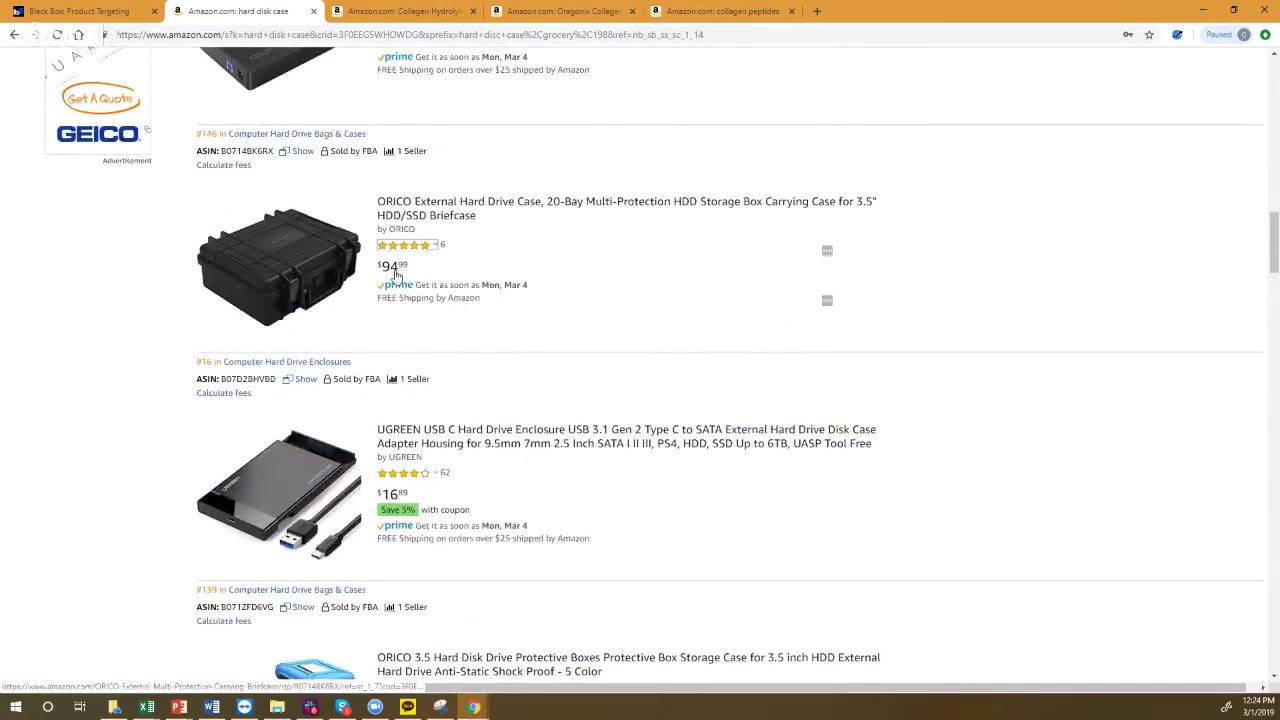
pyautogui.scroll(1, 443, 257)
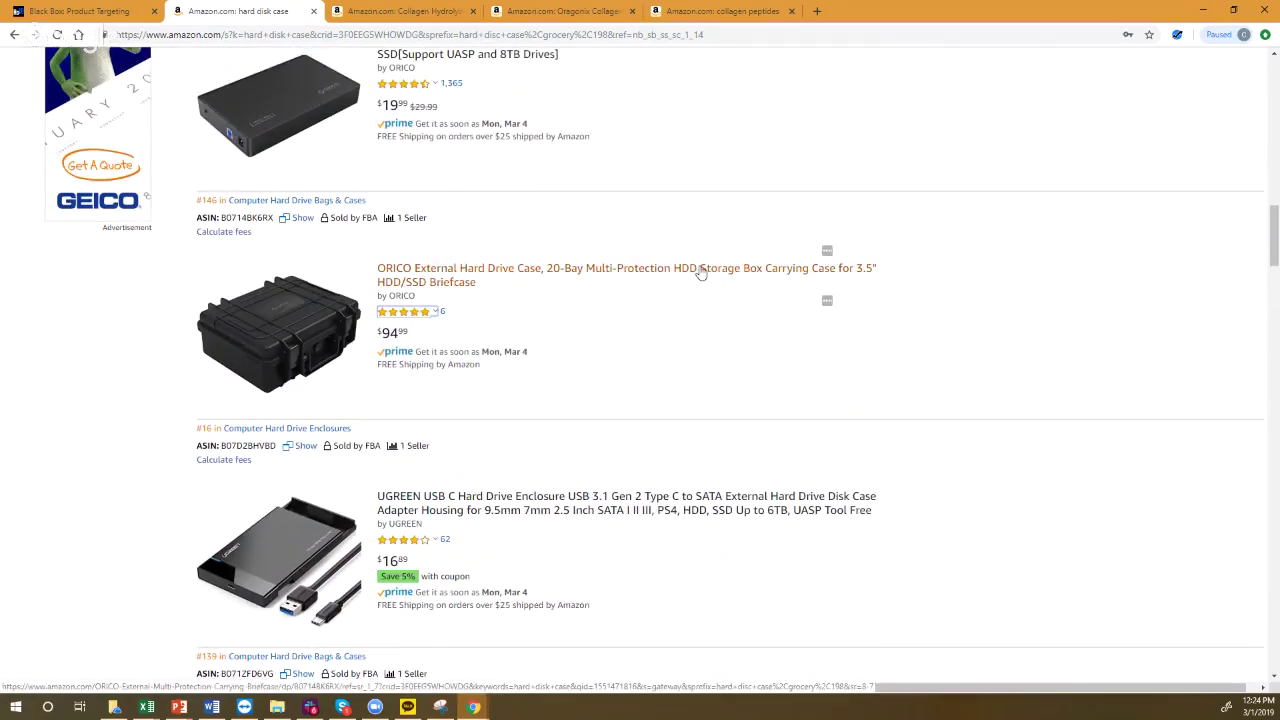
# - Copy the ASIN of the ORICO 20-bay hard drive carrying case, B0714BK6RX, and get its keywords with Cerebro's reverse ASIN lookup
pyautogui.doubleClick(250, 217)
pyautogui.hotkey('ctrl', 'c')
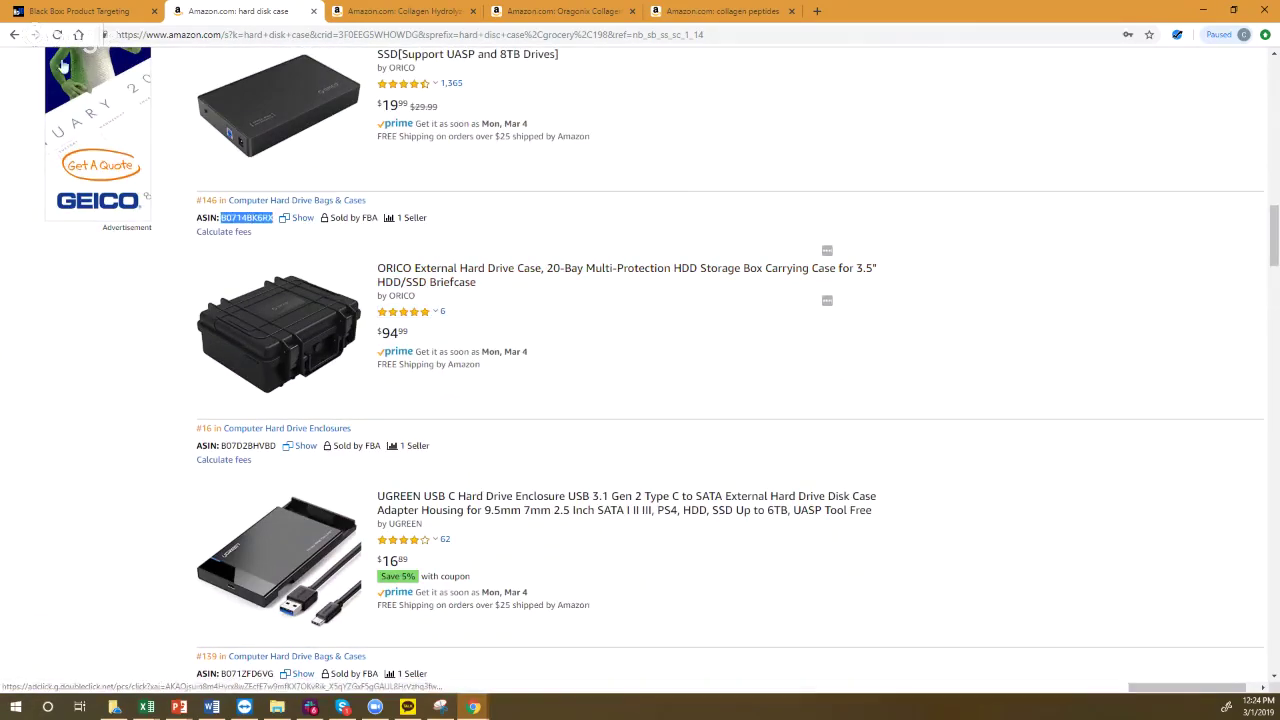
pyautogui.click(72, 8)
pyautogui.moveTo(60, 105)
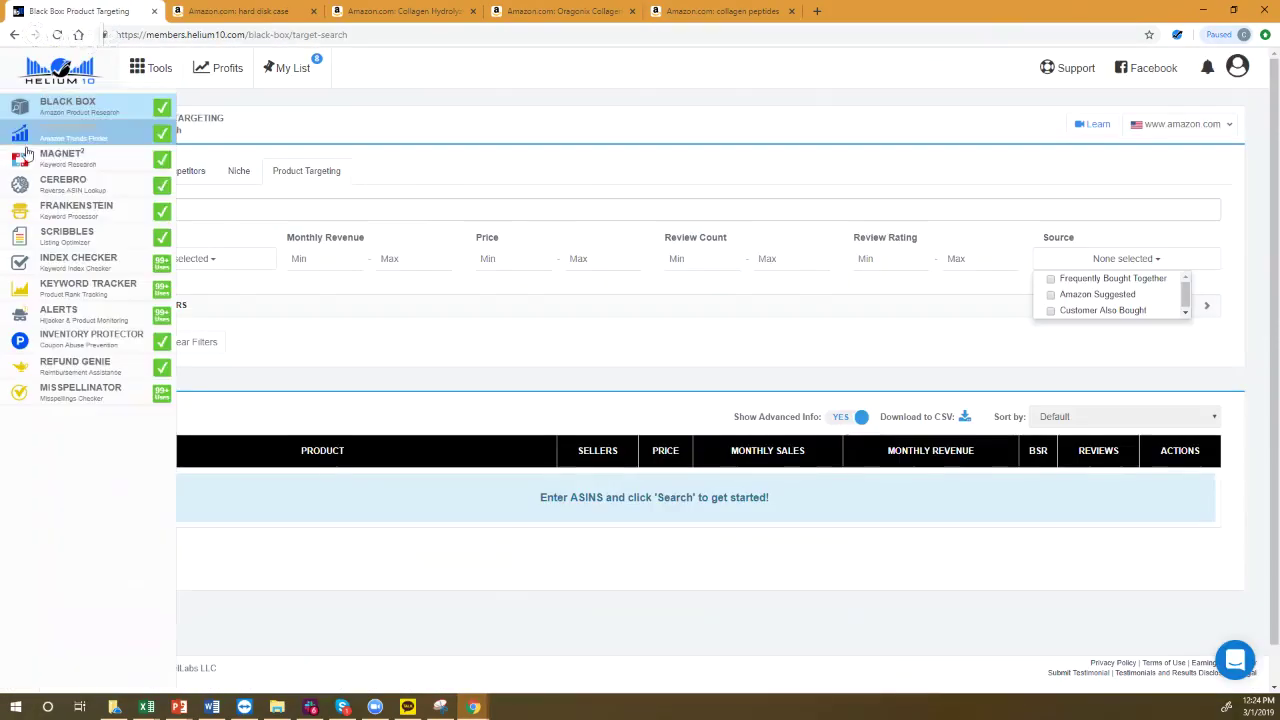
pyautogui.click(172, 188)
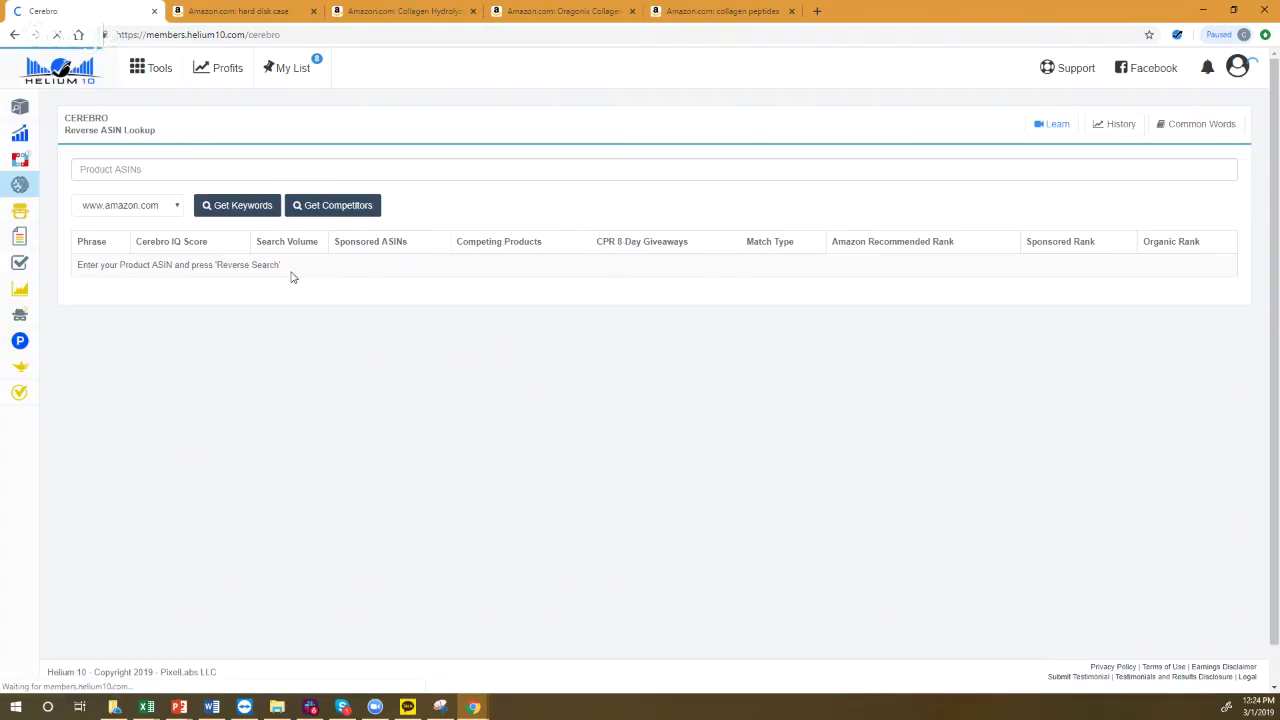
pyautogui.click(147, 170)
pyautogui.hotkey('ctrl', 'v')
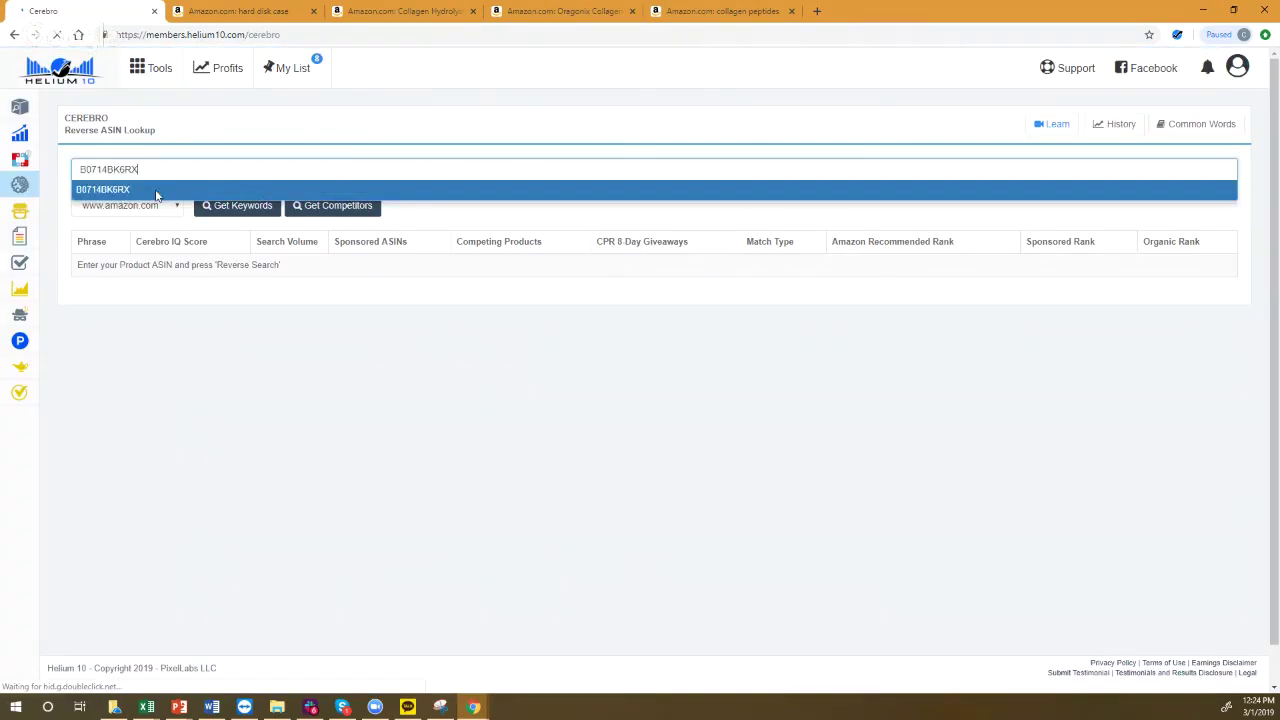
pyautogui.press('Return')
pyautogui.click(252, 206)
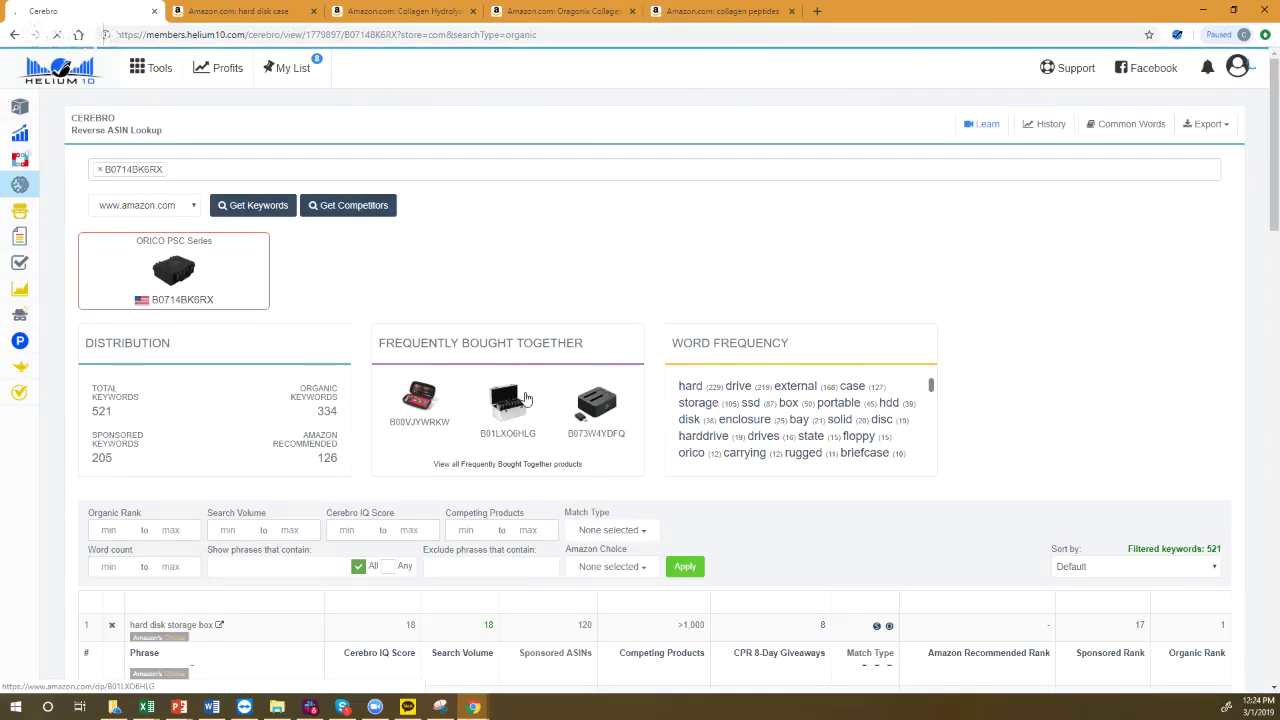
# - Filter the keywords to organic matches with organic rank 1 to 20, search volume from 100 and at least 2 words
pyautogui.scroll(-2, 527, 399)
pyautogui.click(632, 334)
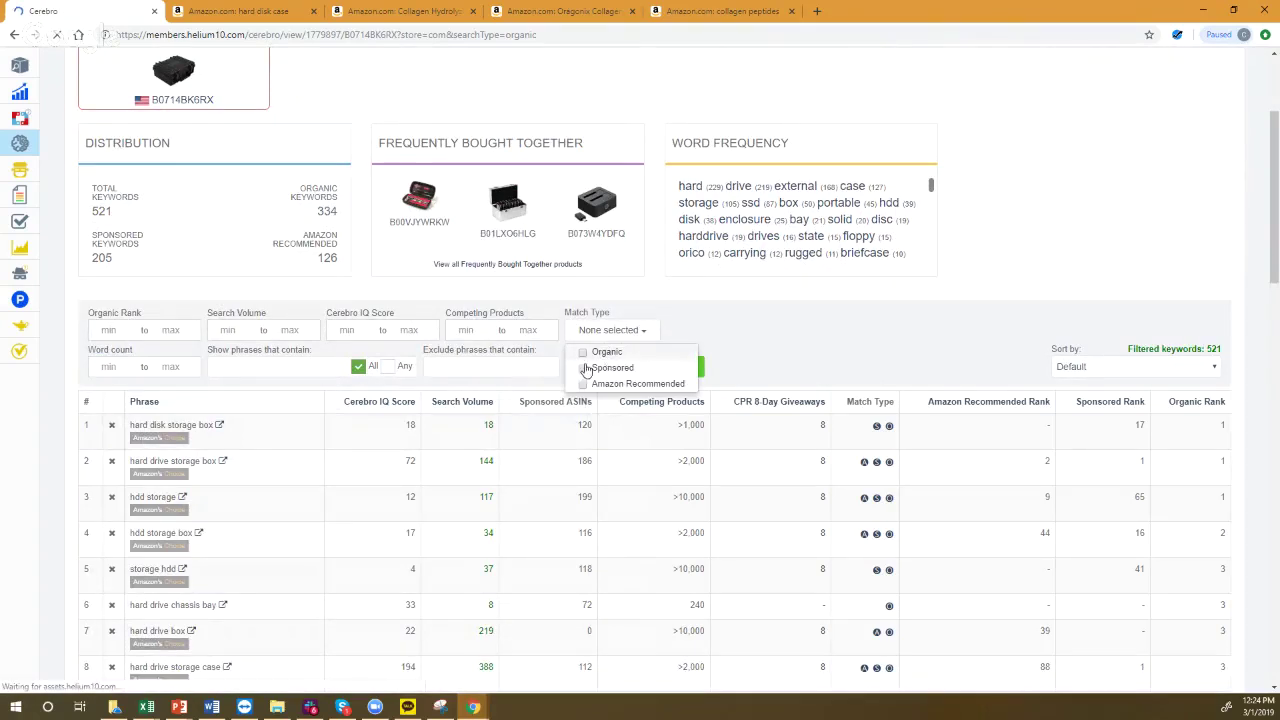
pyautogui.click(584, 354)
pyautogui.click(705, 340)
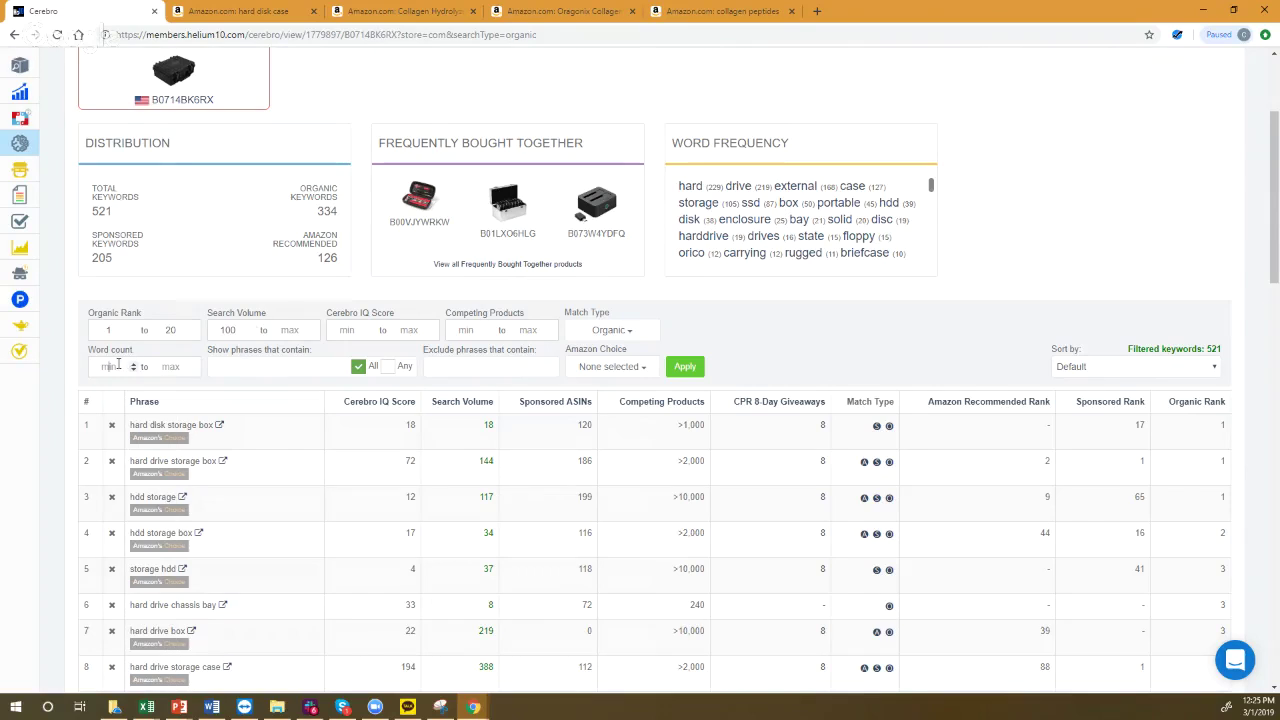
pyautogui.click(684, 366)
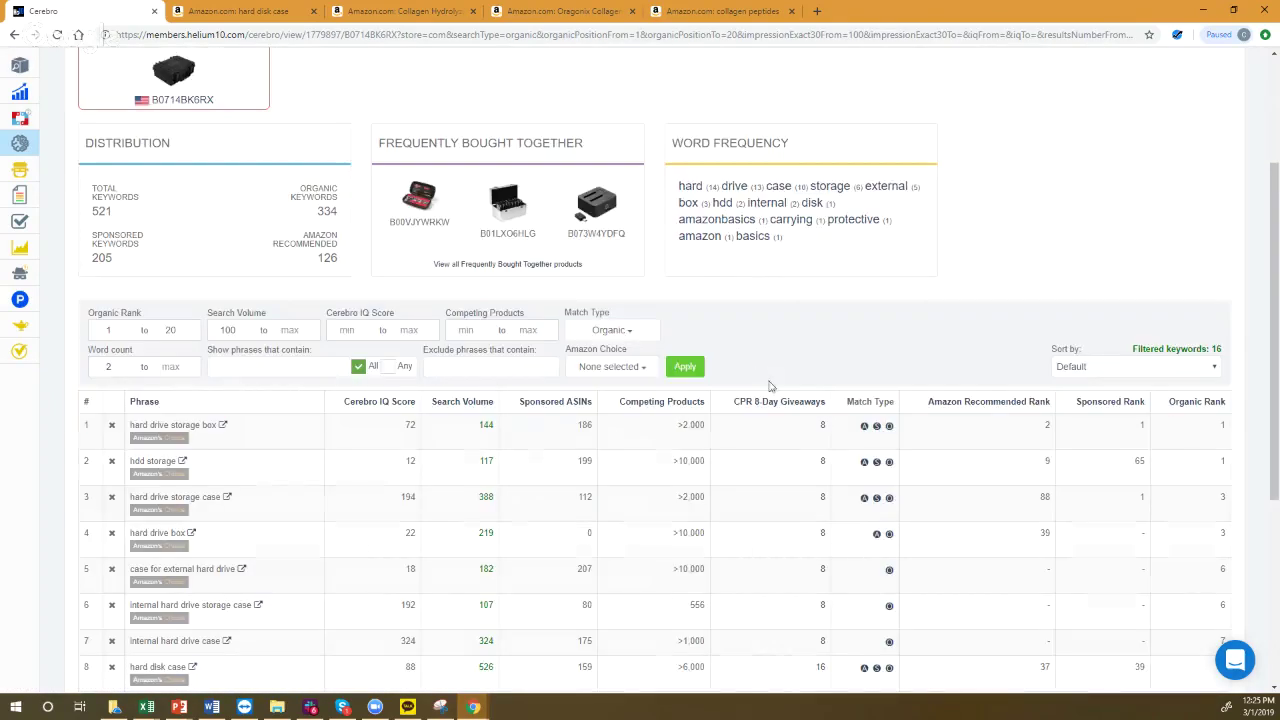
# - Sort the filtered keywords by search volume from high to low and review the phrases, highlighting "hard drive storage case"
pyautogui.click(457, 404)
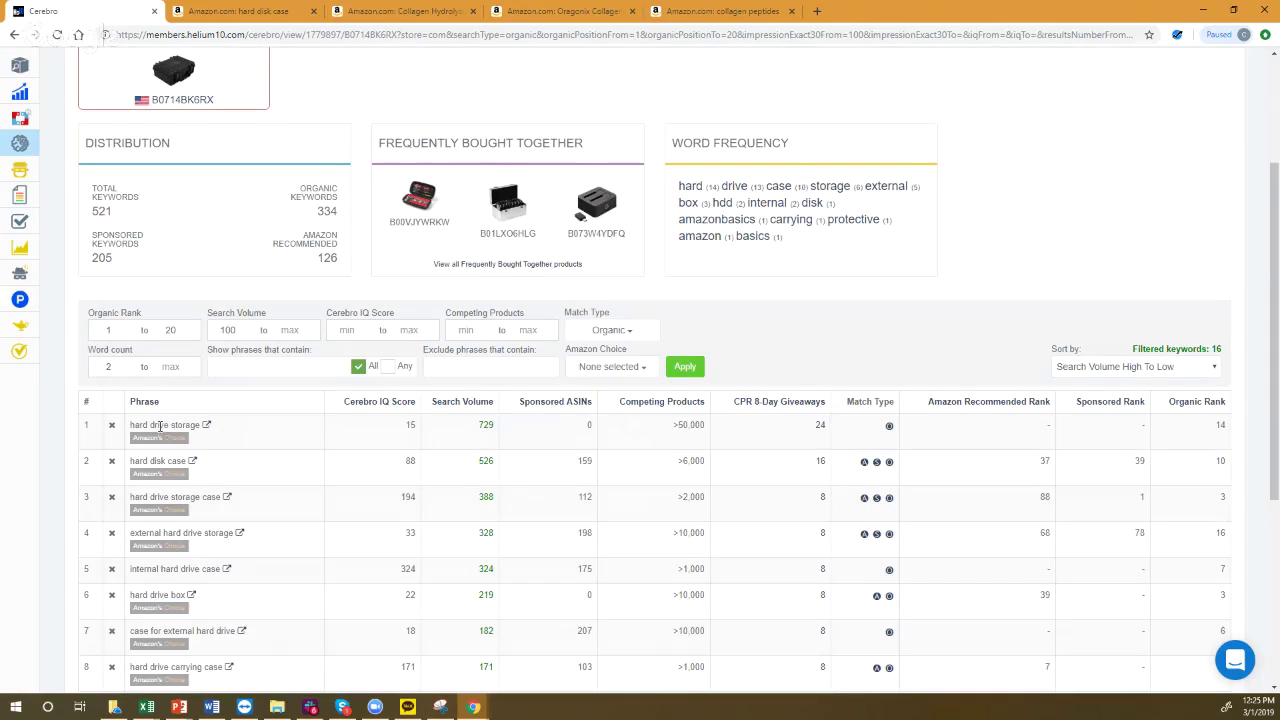
pyautogui.scroll(-3, 160, 426)
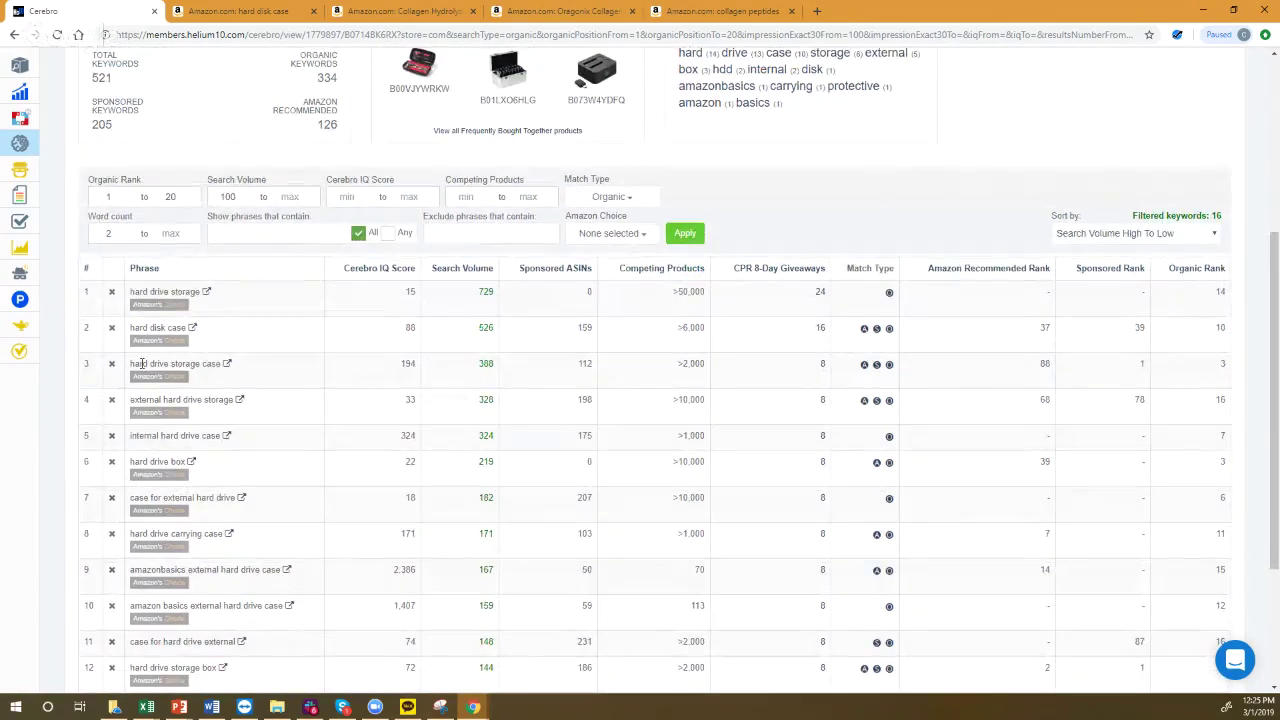
pyautogui.moveTo(128, 369); pyautogui.dragTo(218, 363)
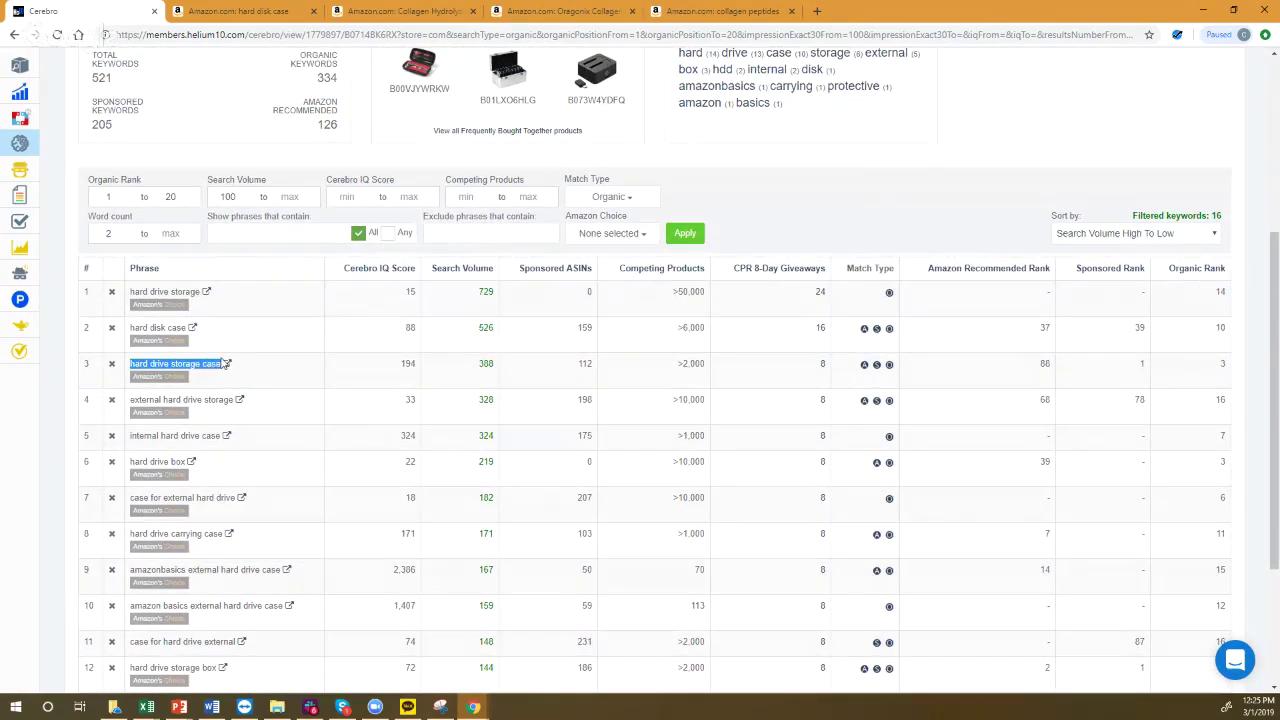
pyautogui.scroll(-4, 458, 374)
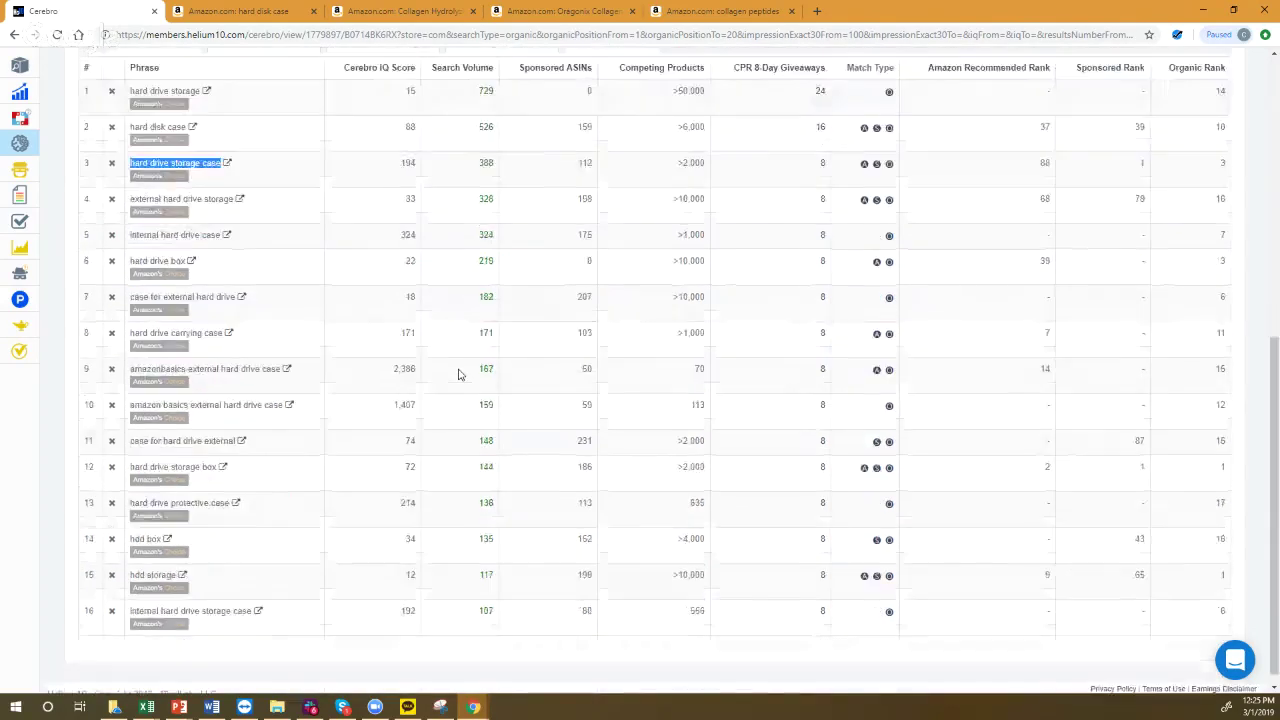
pyautogui.scroll(5, 654, 441)
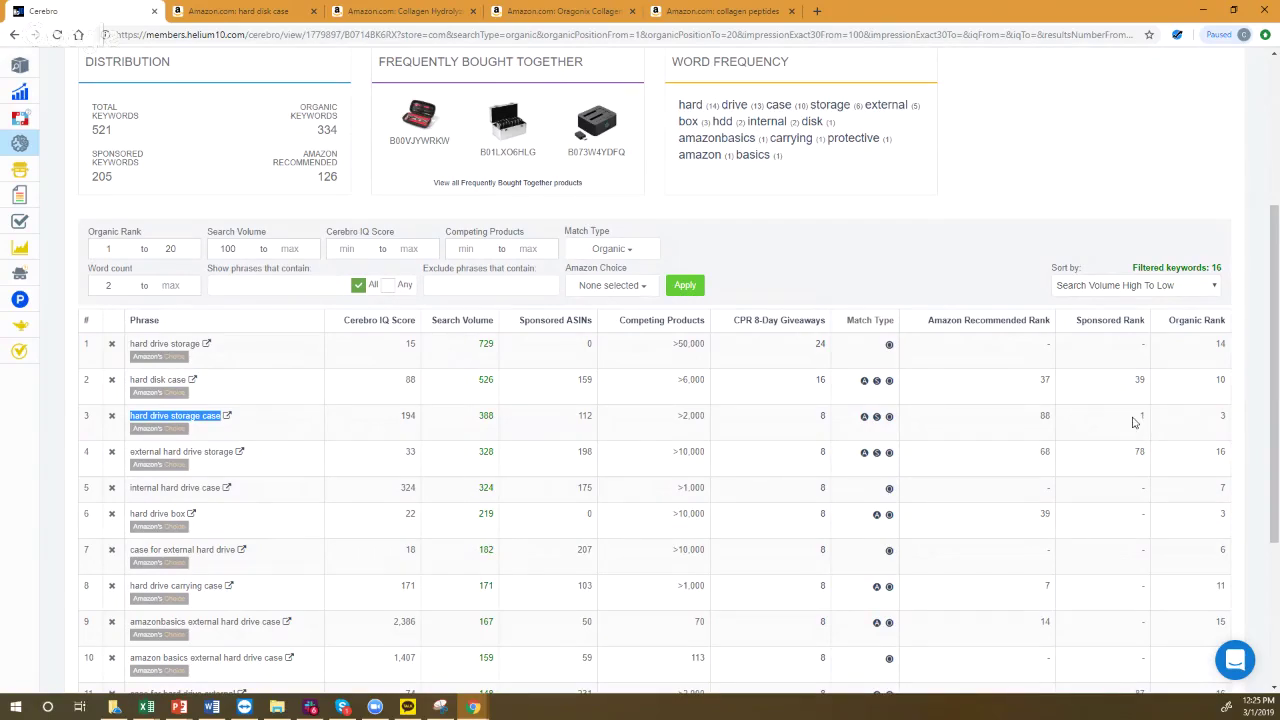
# - Open the Amazon search results for "hard drive storage case" and look through the product listings on the first page
pyautogui.click(227, 418)
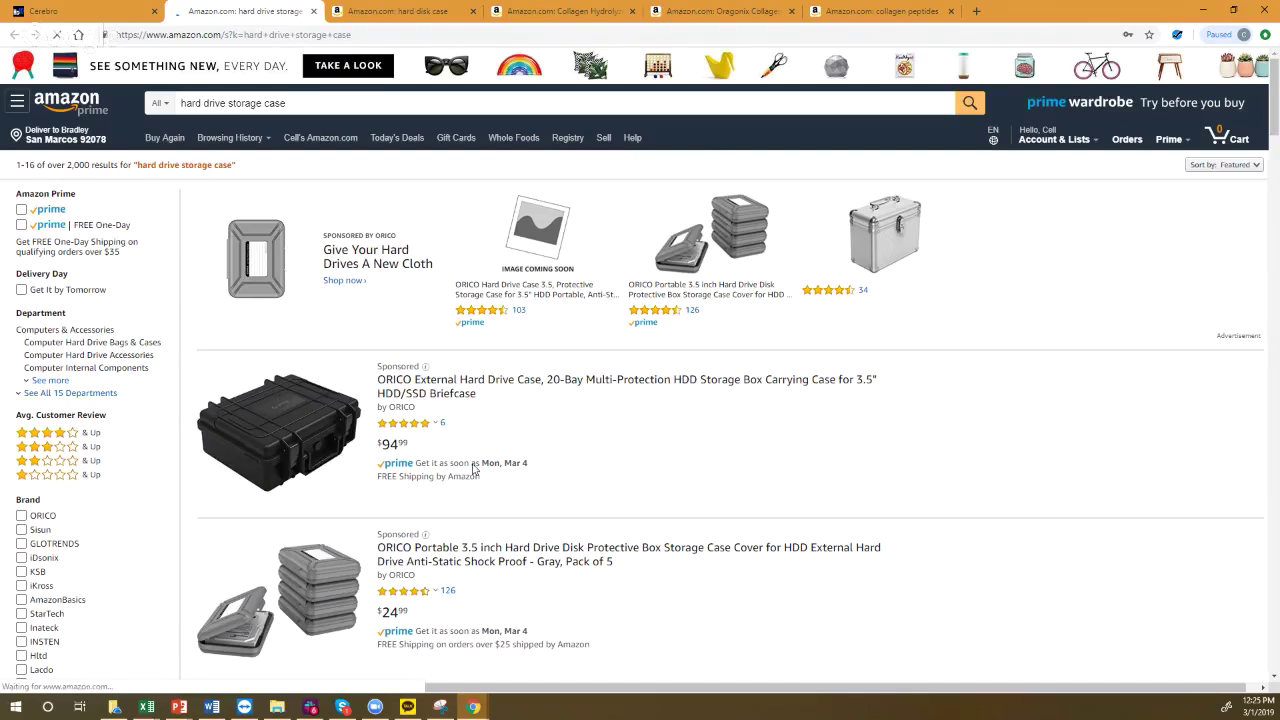
pyautogui.scroll(-10, 551, 445)
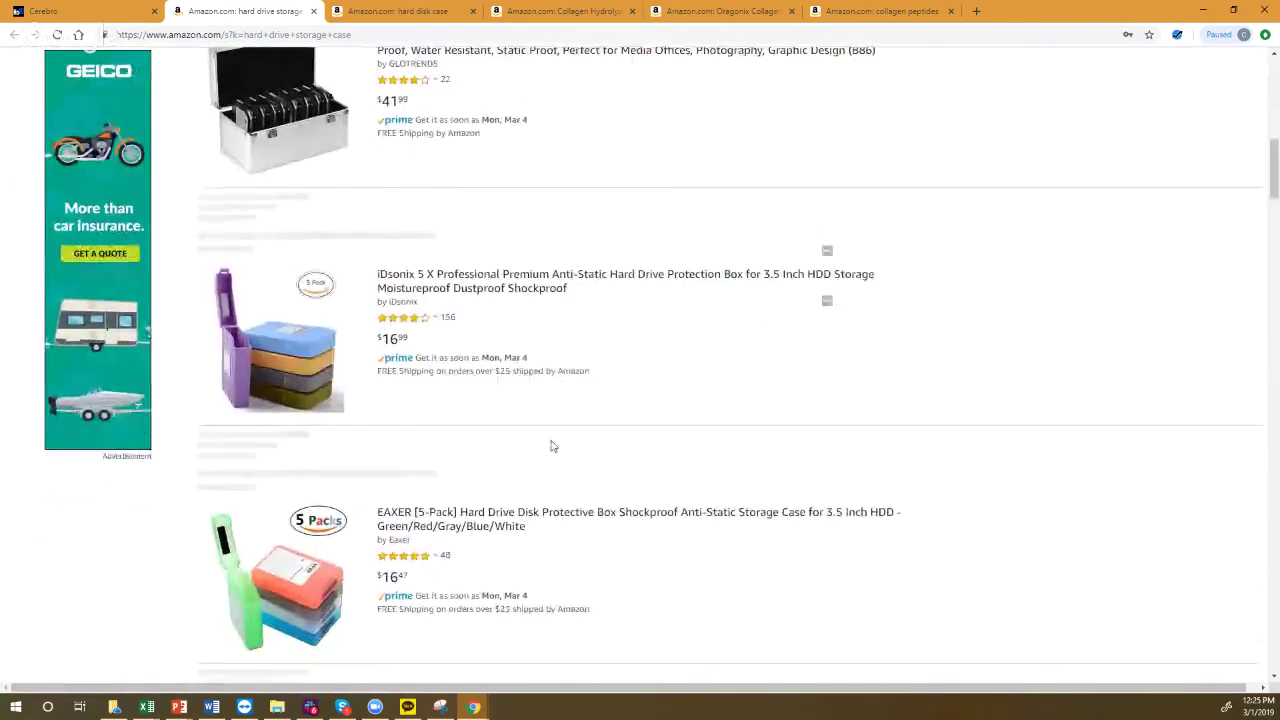
pyautogui.scroll(-5, 551, 445)
pyautogui.scroll(-8, 551, 447)
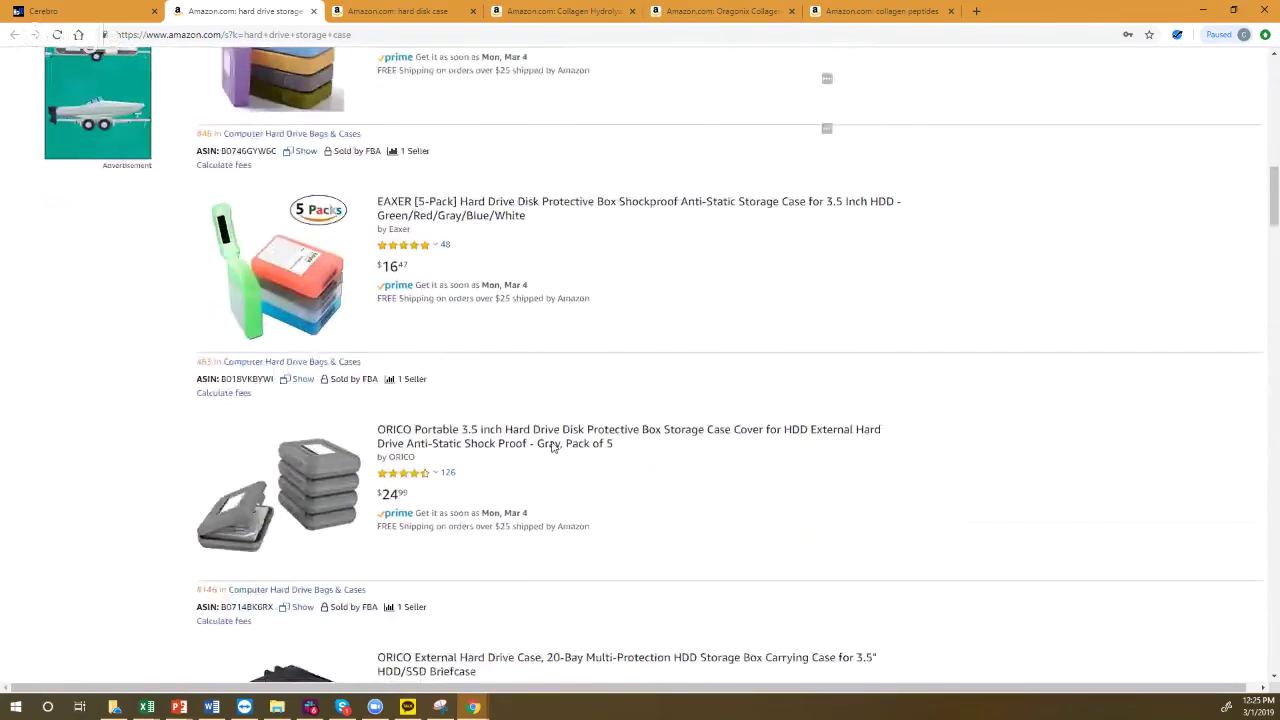
pyautogui.scroll(-5, 551, 447)
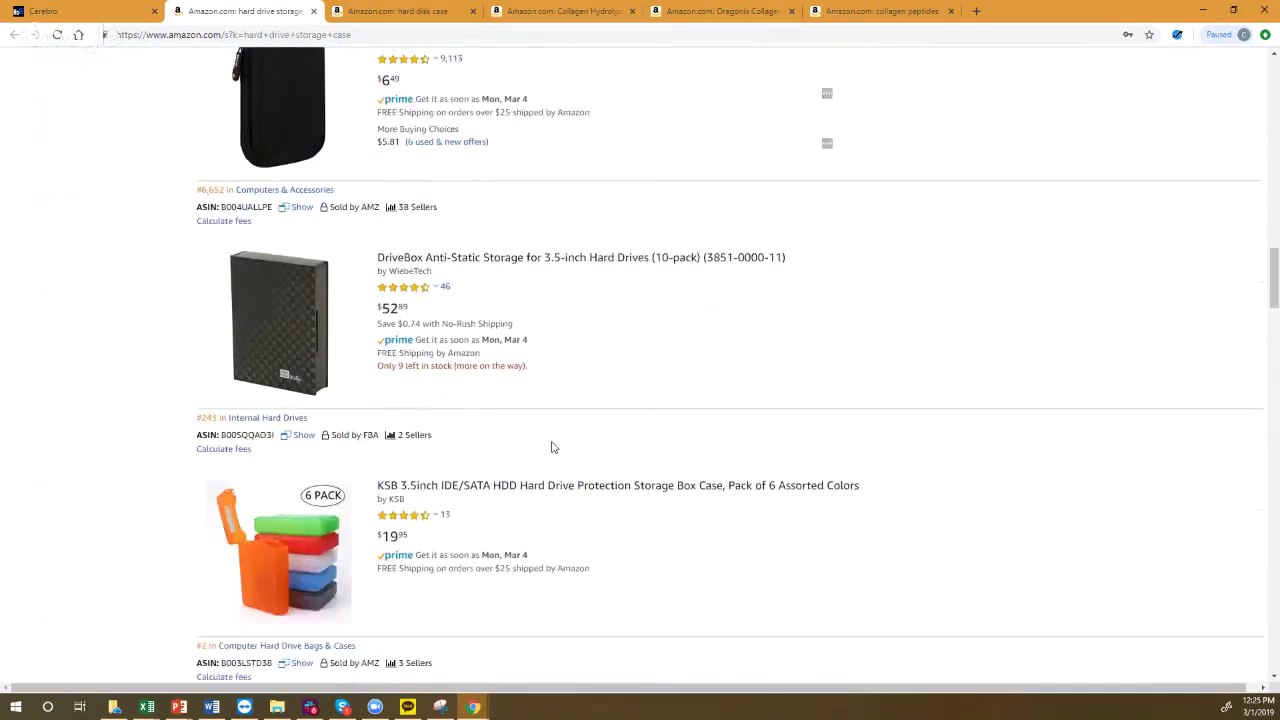
pyautogui.scroll(-6, 551, 447)
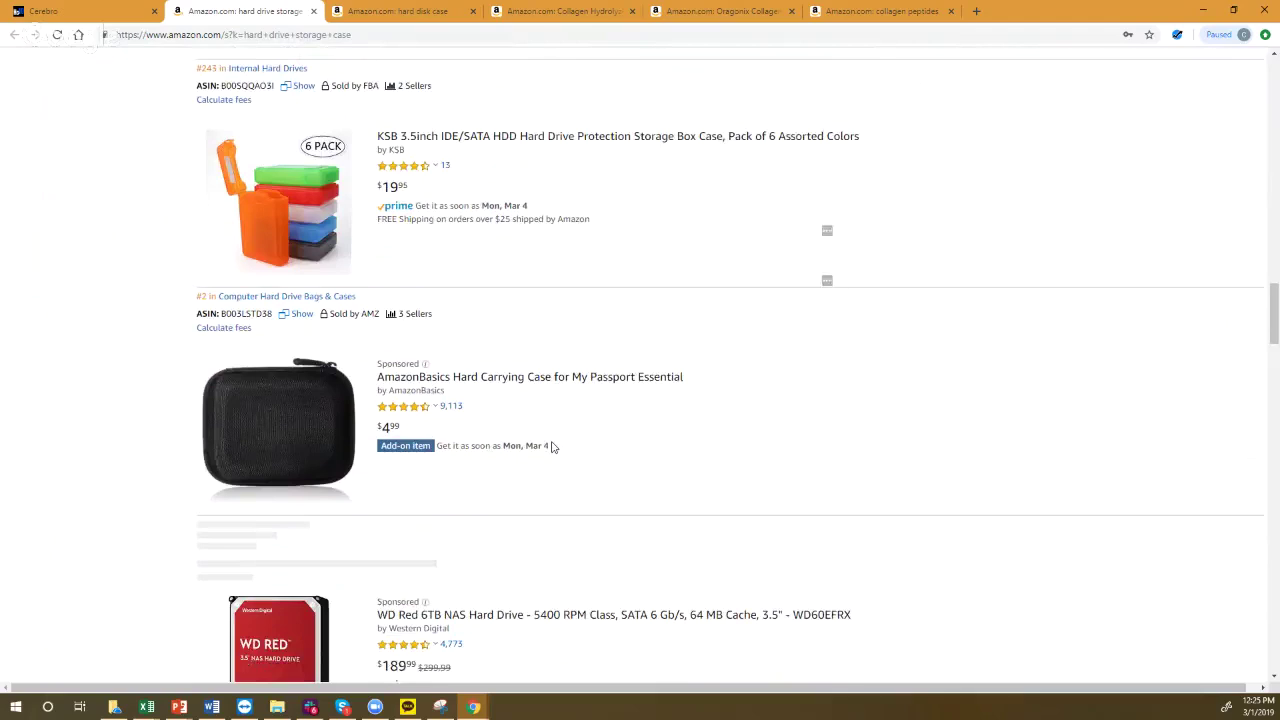
pyautogui.scroll(-3, 551, 447)
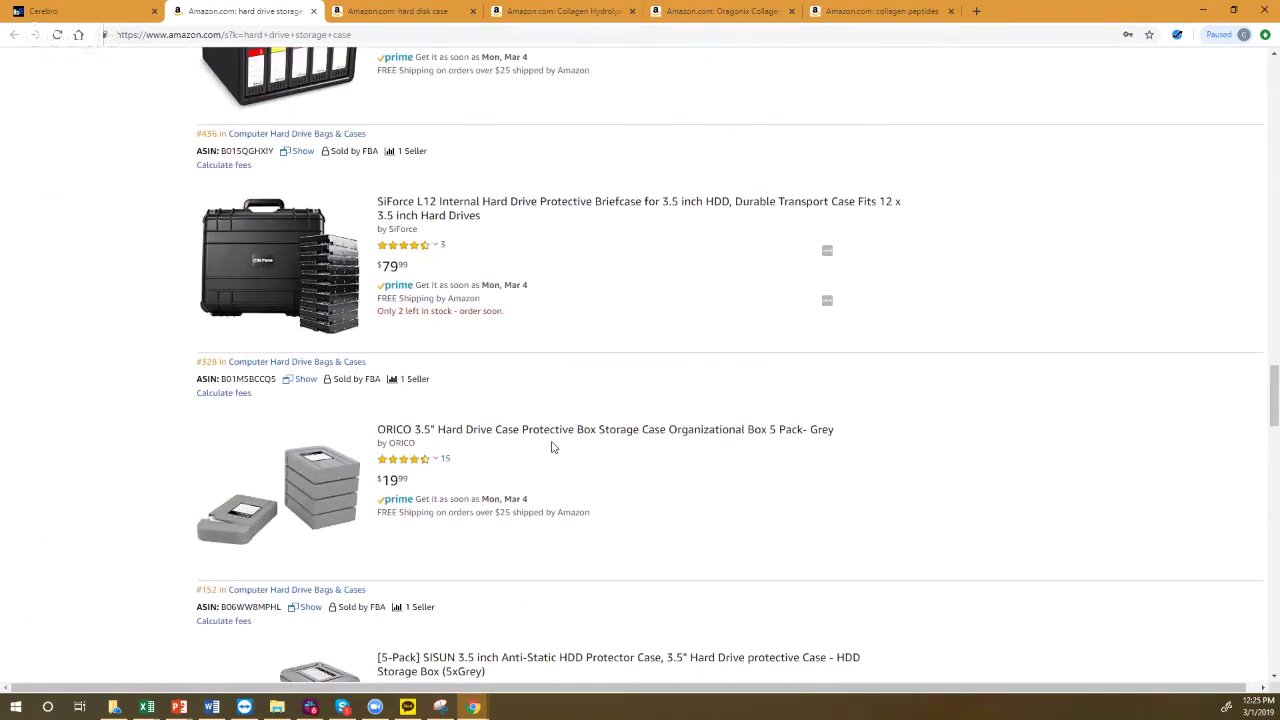
pyautogui.scroll(-2, 551, 447)
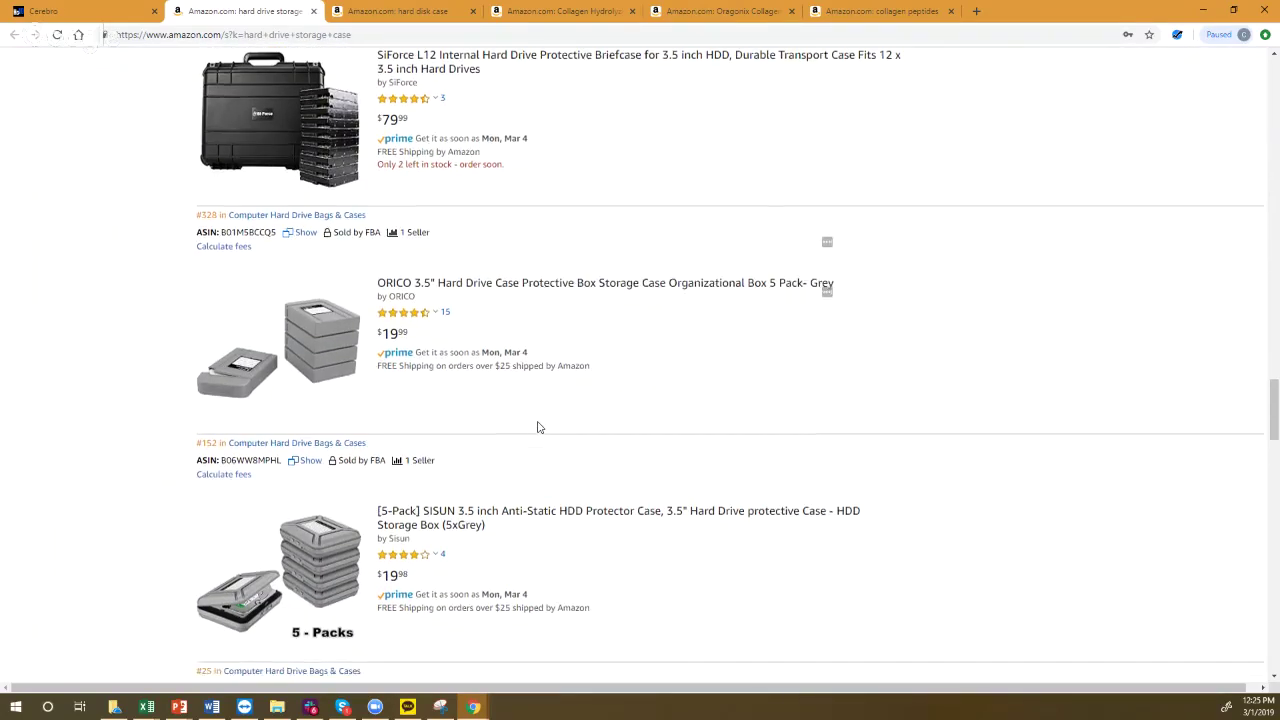
pyautogui.scroll(-4, 537, 427)
pyautogui.scroll(-4, 537, 427)
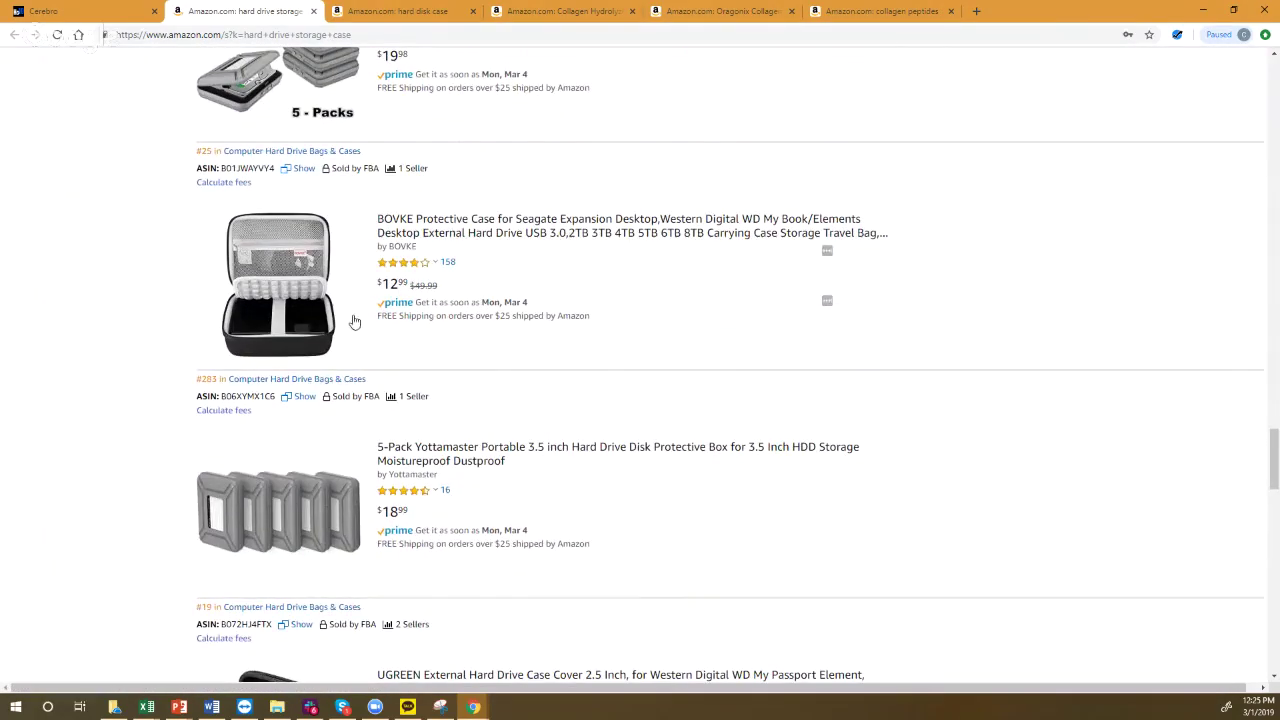
pyautogui.scroll(-4, 607, 334)
pyautogui.scroll(-4, 607, 337)
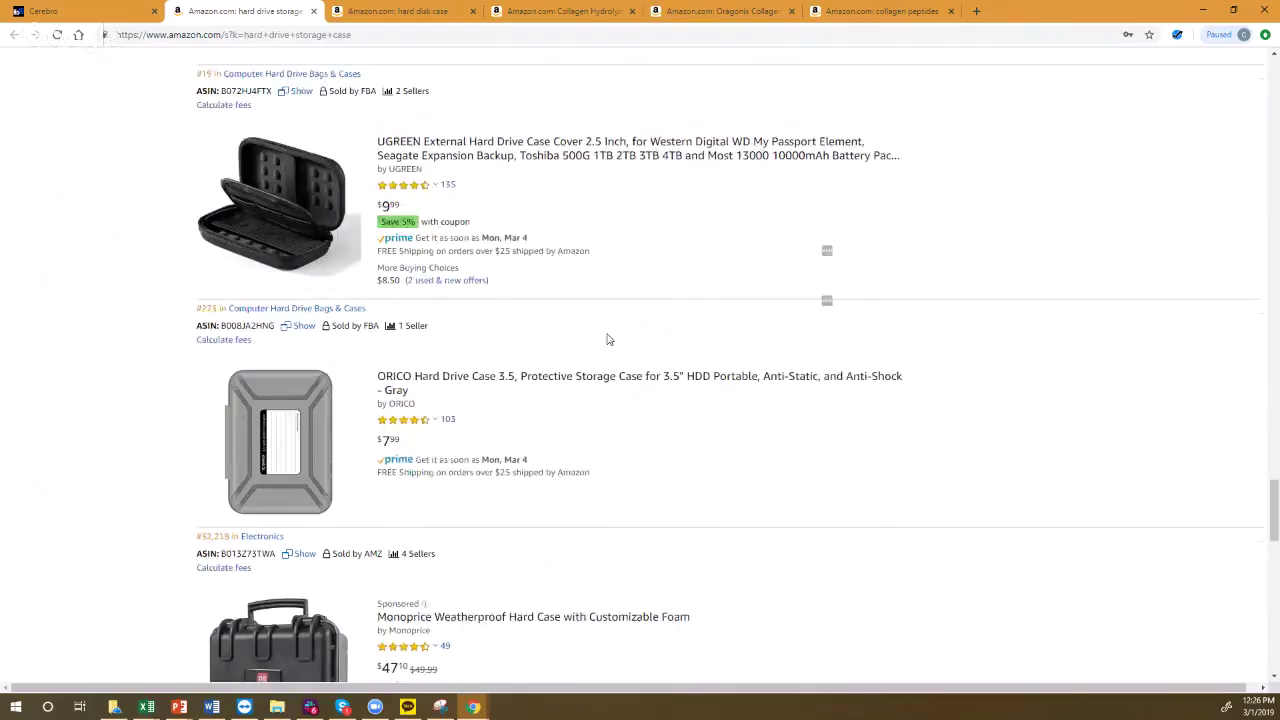
pyautogui.scroll(-3, 607, 339)
pyautogui.scroll(-1, 606, 337)
pyautogui.scroll(-1, 606, 337)
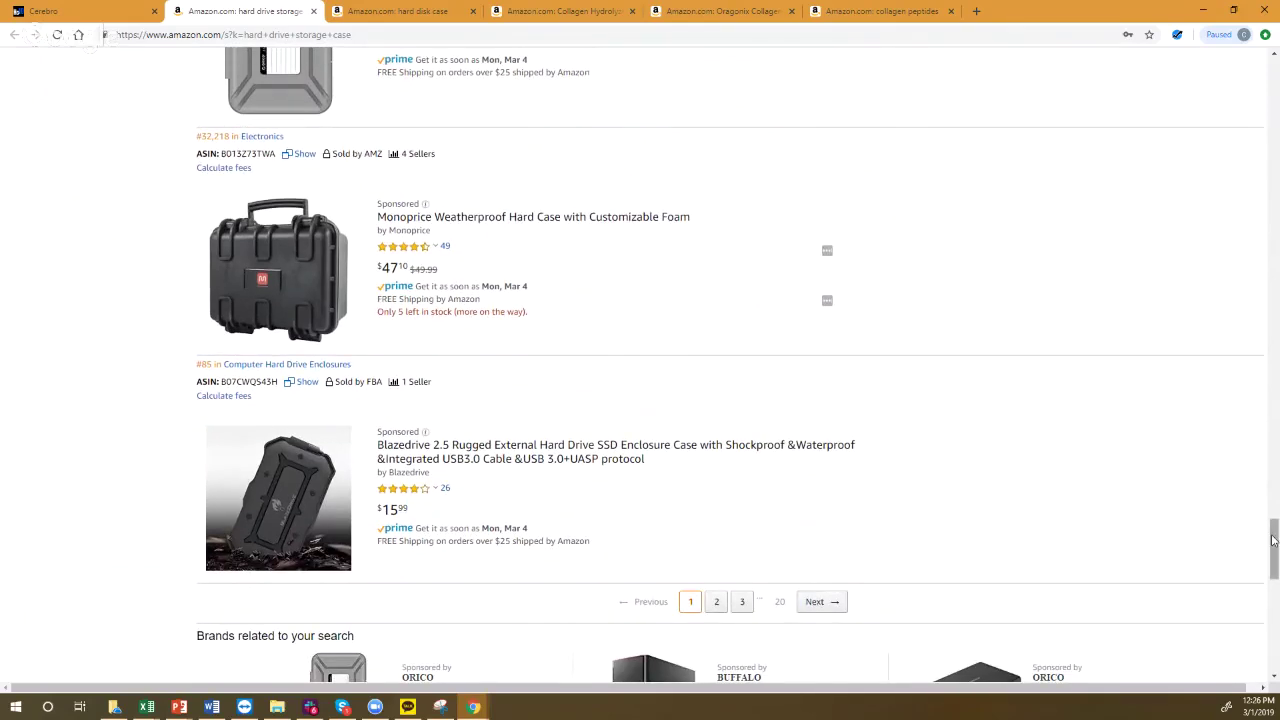
# - Examine the listings from the first sponsored result onward, comparing product types, prices and reviews with the ORICO 20-bay hard drive case
pyautogui.moveTo(1273, 540); pyautogui.dragTo(1273, 60)
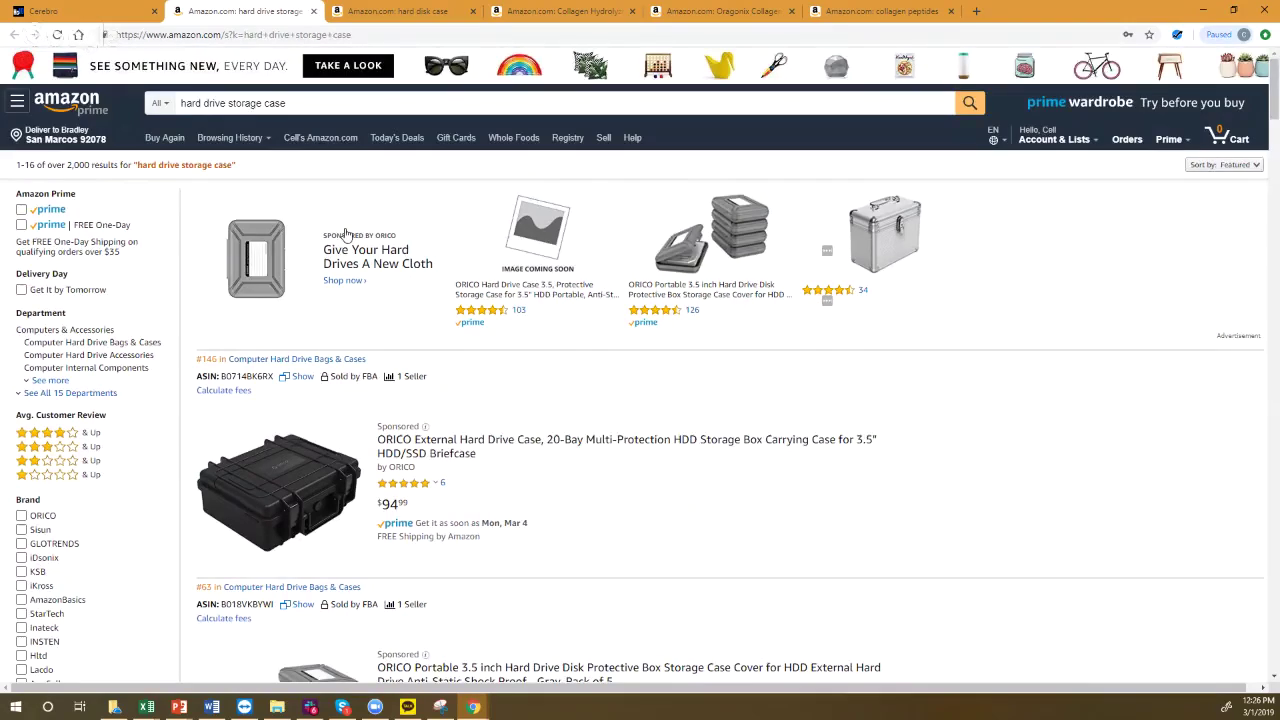
pyautogui.scroll(-3, 345, 233)
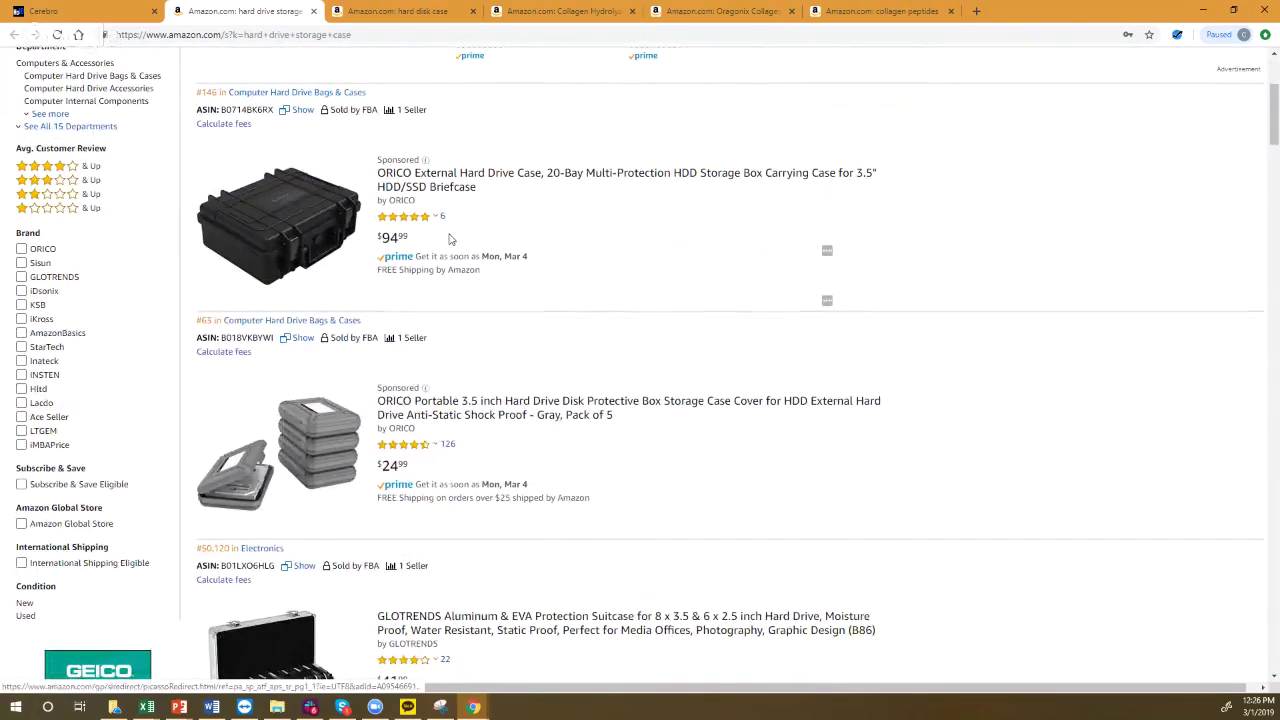
pyautogui.scroll(-1, 435, 225)
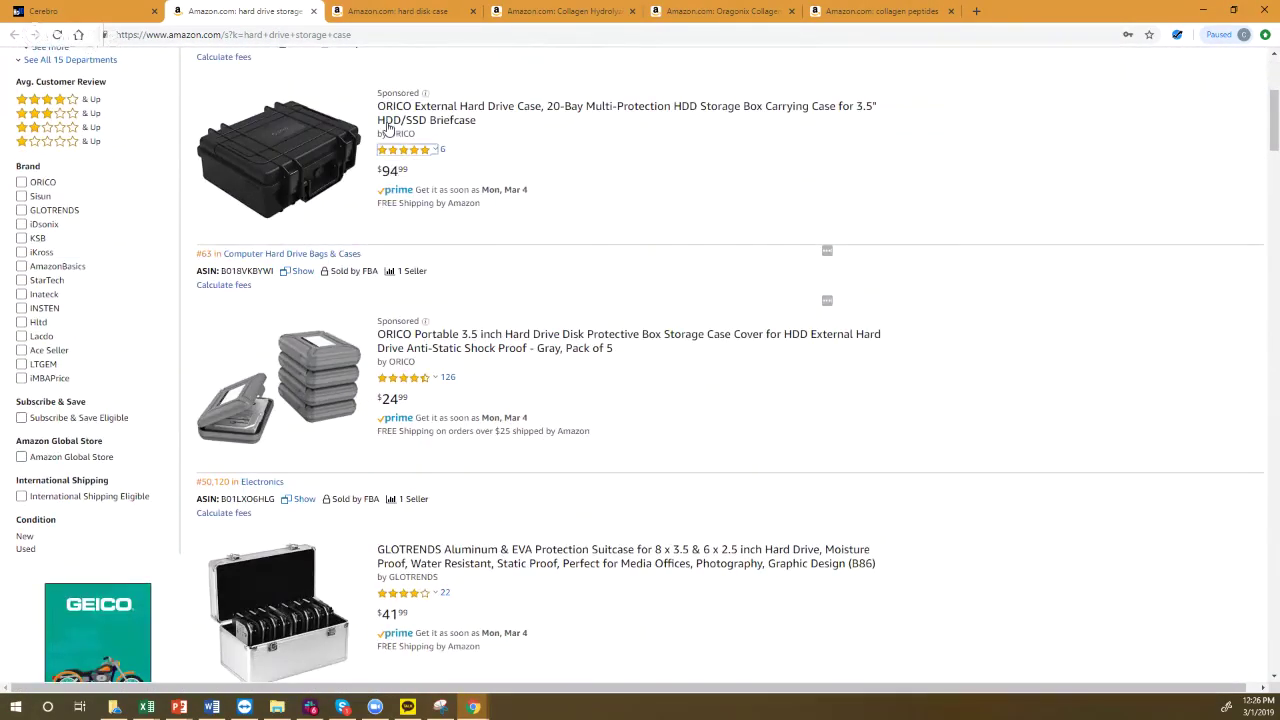
pyautogui.scroll(-2, 451, 468)
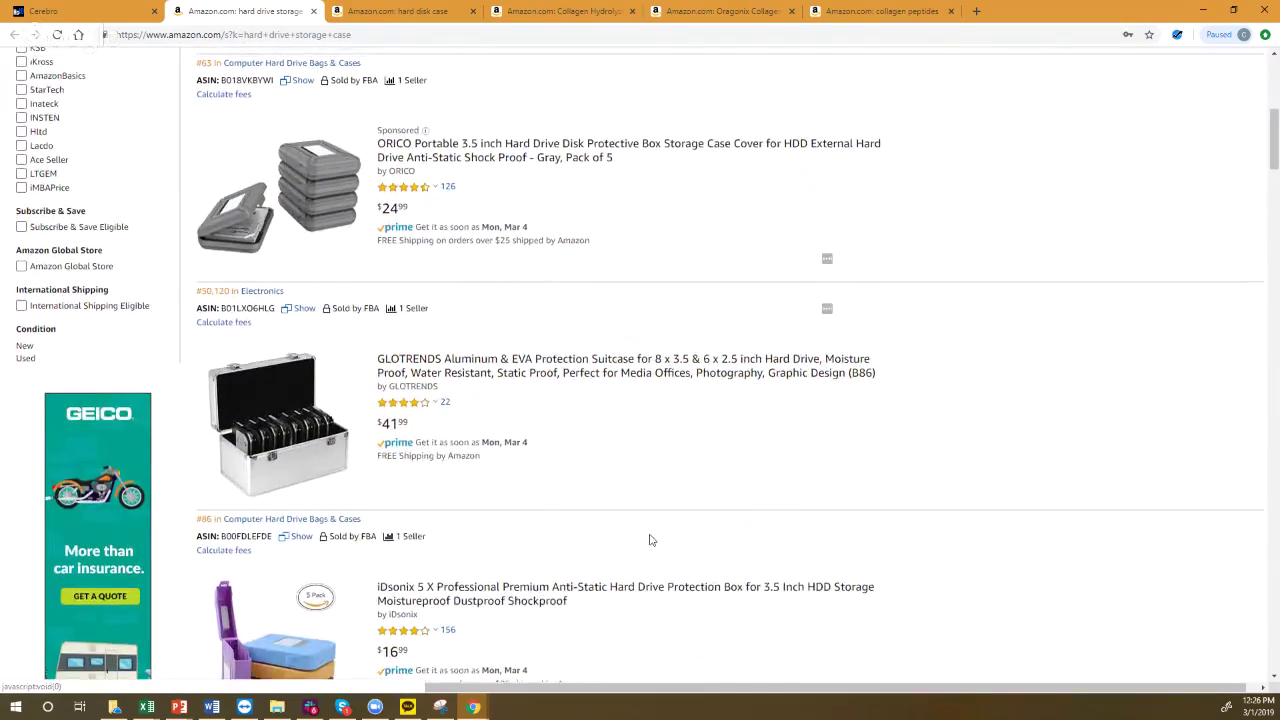
pyautogui.scroll(3, 600, 480)
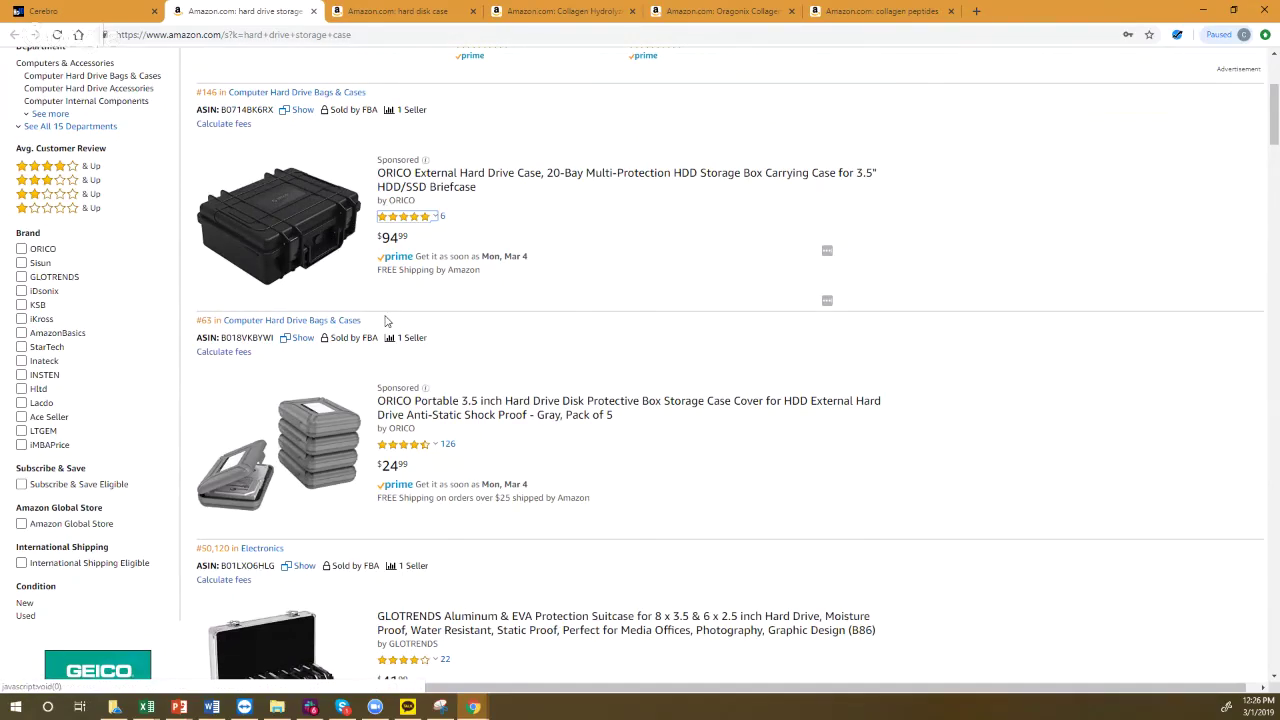
pyautogui.scroll(-4, 388, 320)
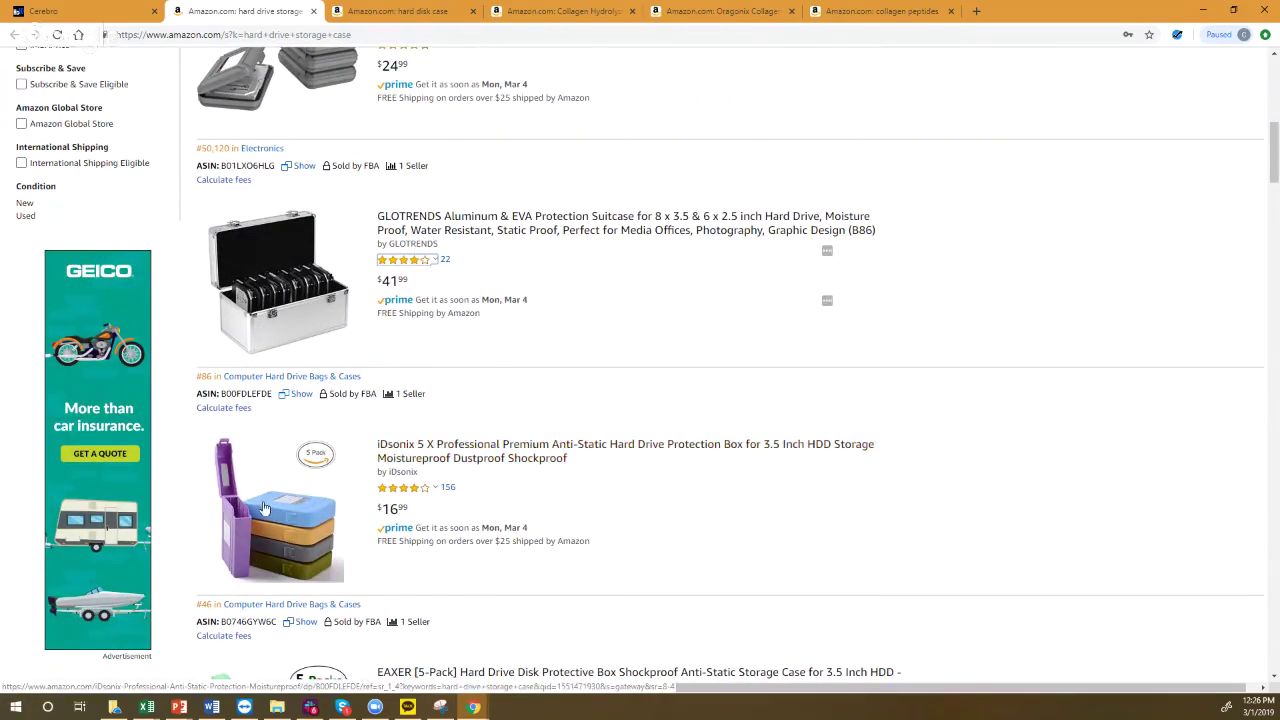
pyautogui.scroll(-3, 270, 500)
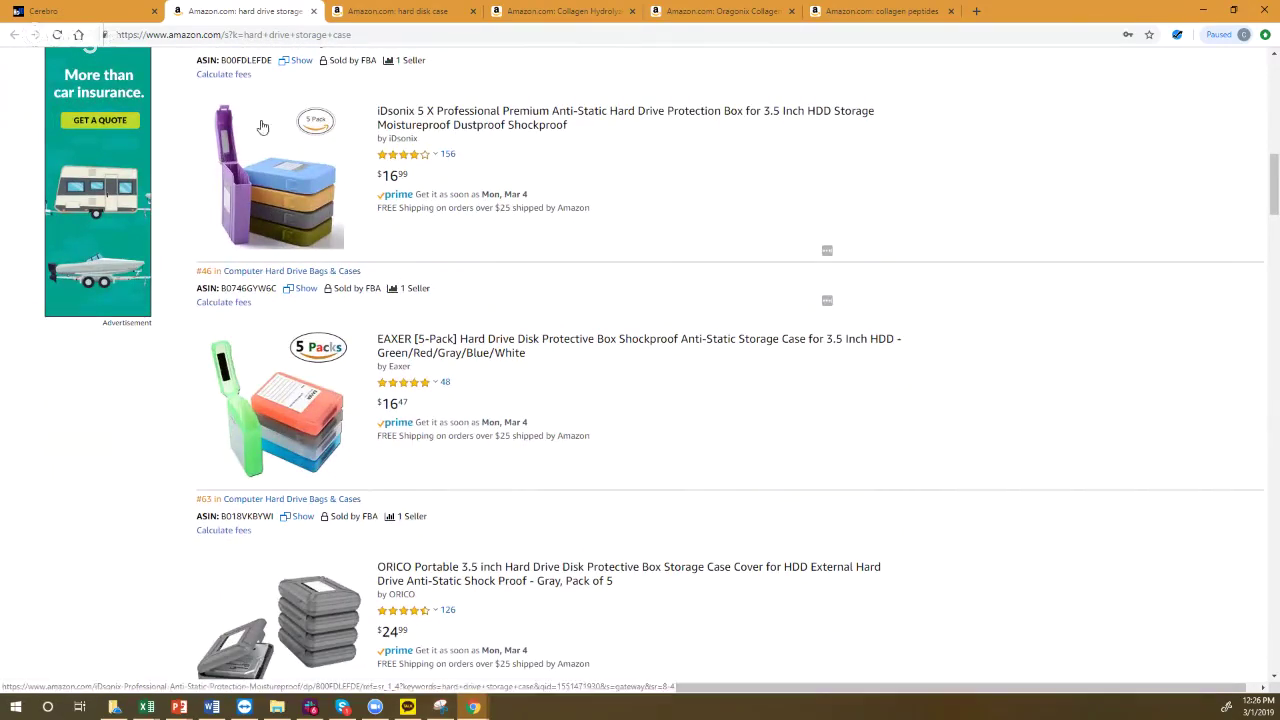
pyautogui.scroll(-3, 446, 309)
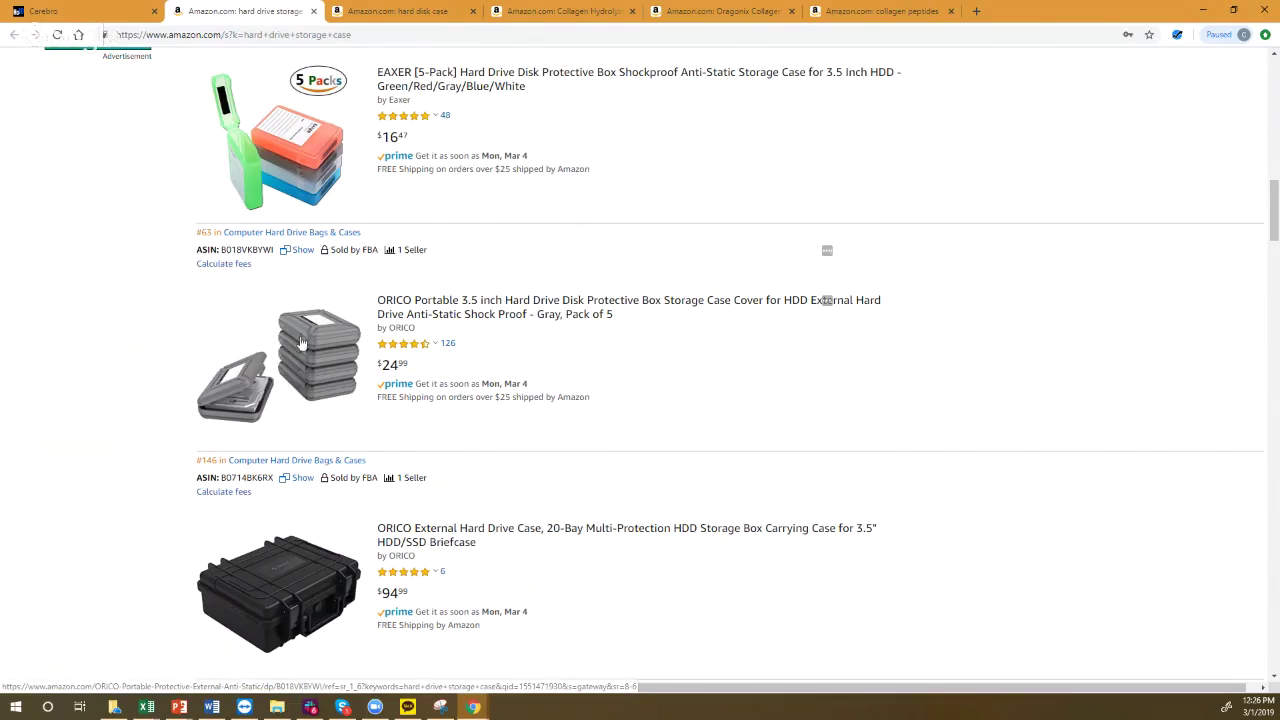
pyautogui.scroll(-2, 276, 214)
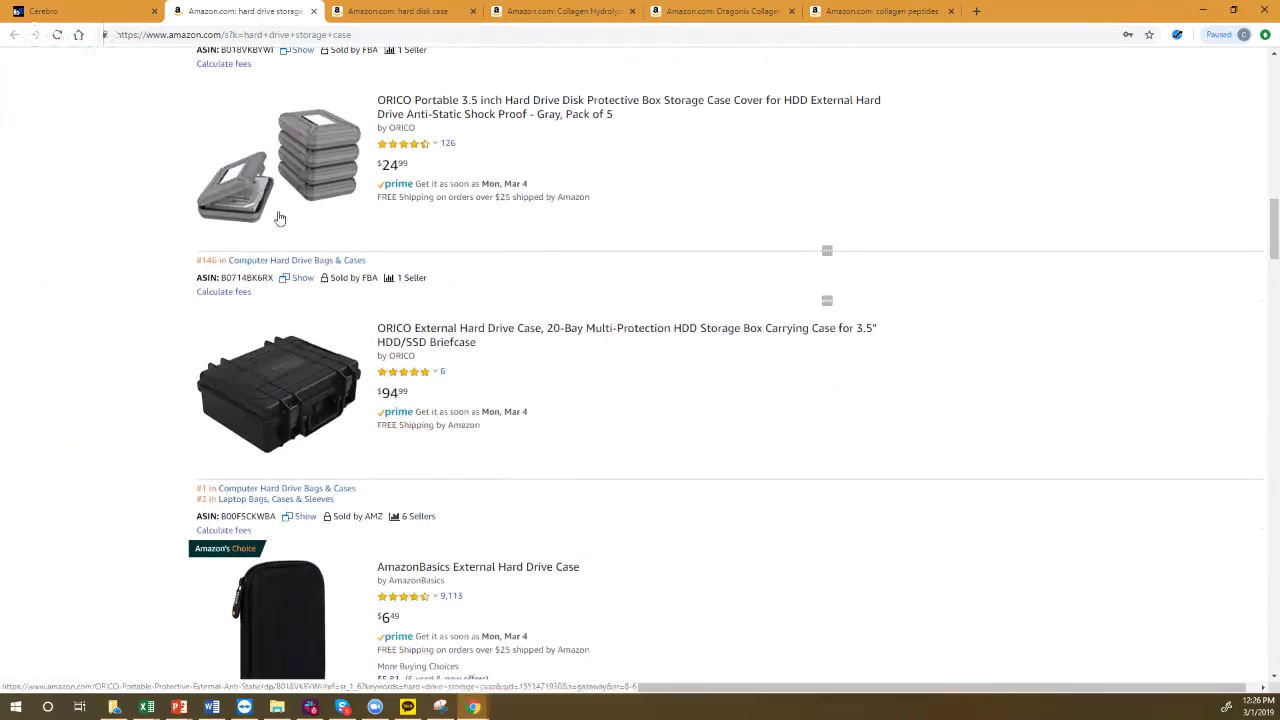
pyautogui.scroll(-2, 350, 310)
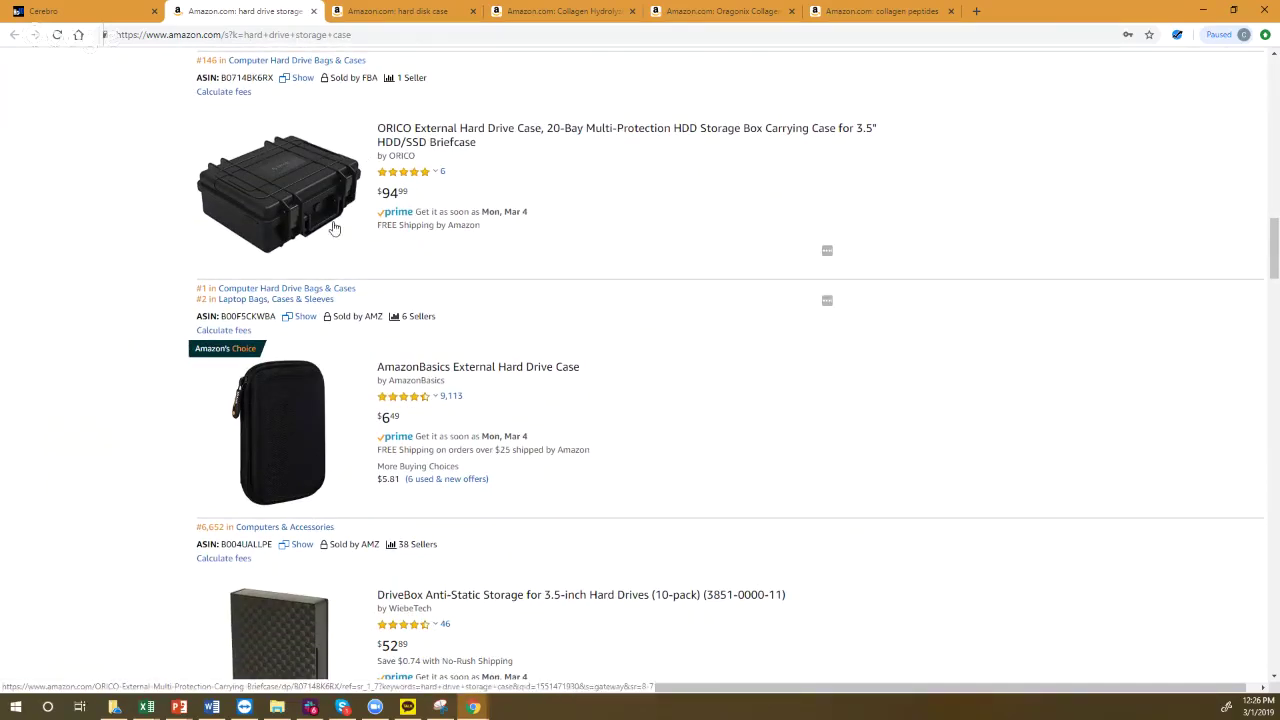
pyautogui.scroll(-9, 334, 229)
pyautogui.scroll(-5, 336, 242)
pyautogui.scroll(4, 345, 275)
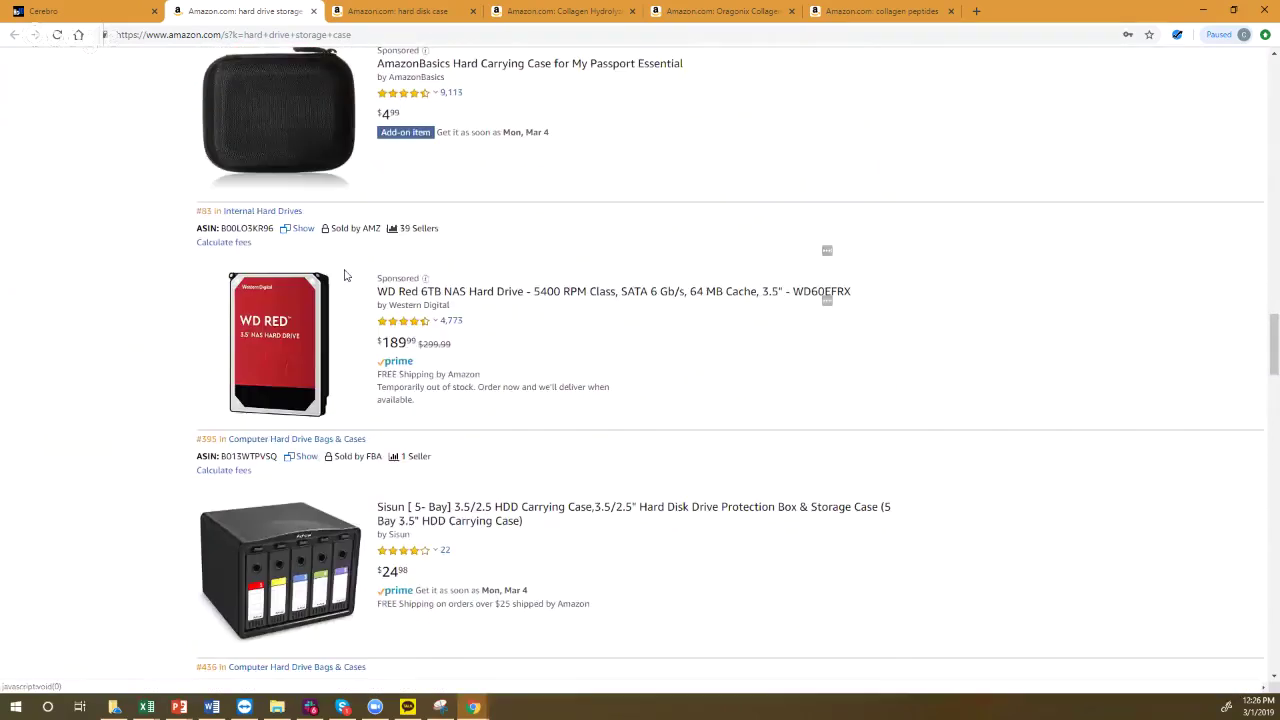
# - Recheck the sponsored and organic results for how well the competing products match the "hard drive storage case" keyword
pyautogui.scroll(3, 340, 274)
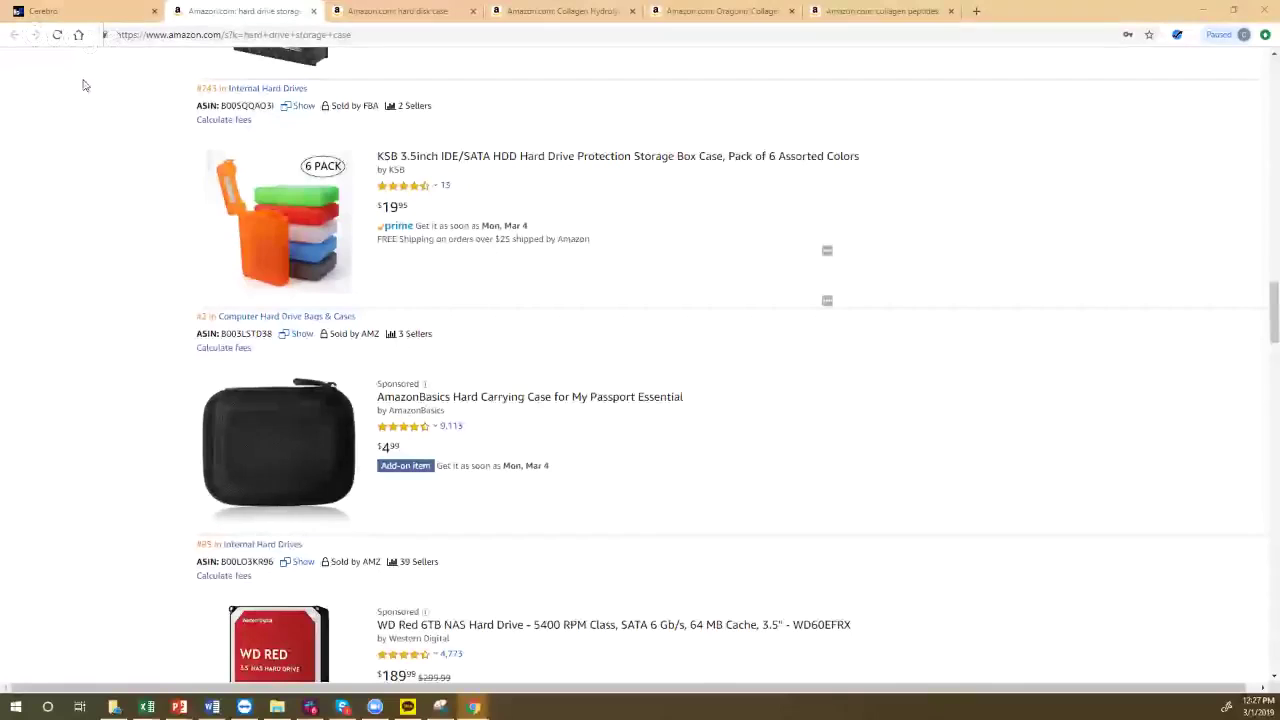
pyautogui.scroll(3, 534, 277)
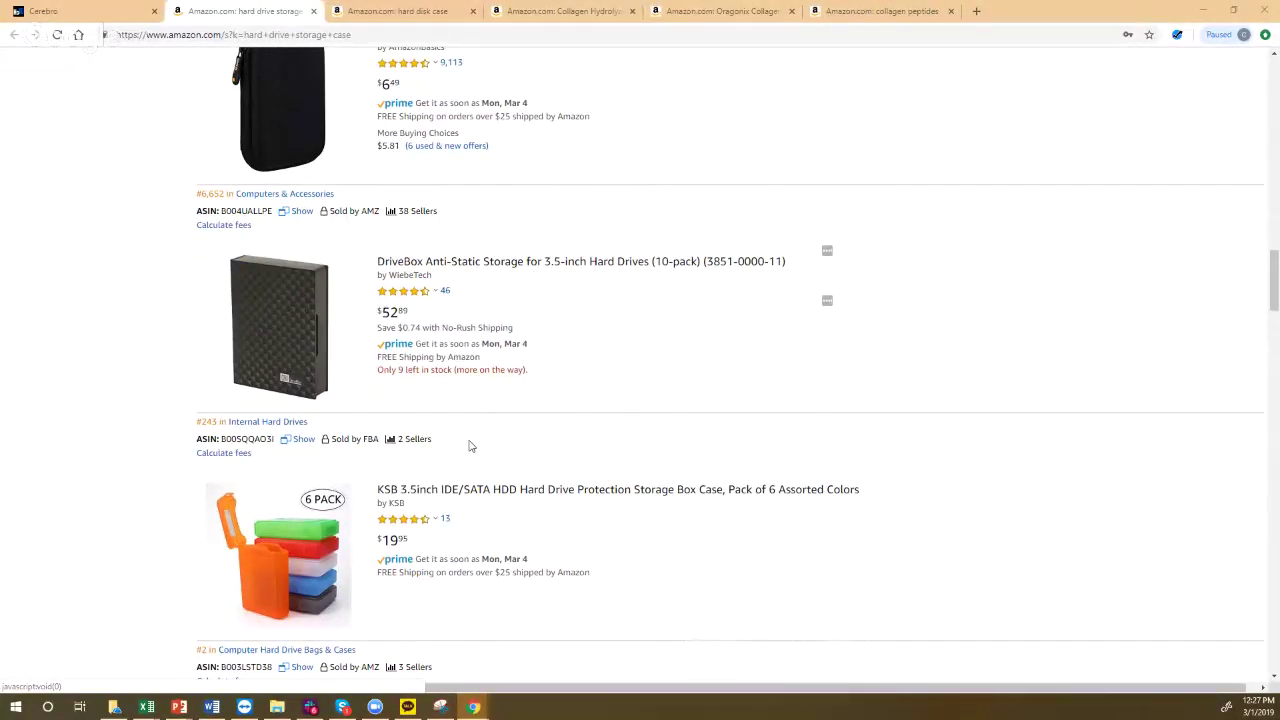
pyautogui.scroll(10, 468, 447)
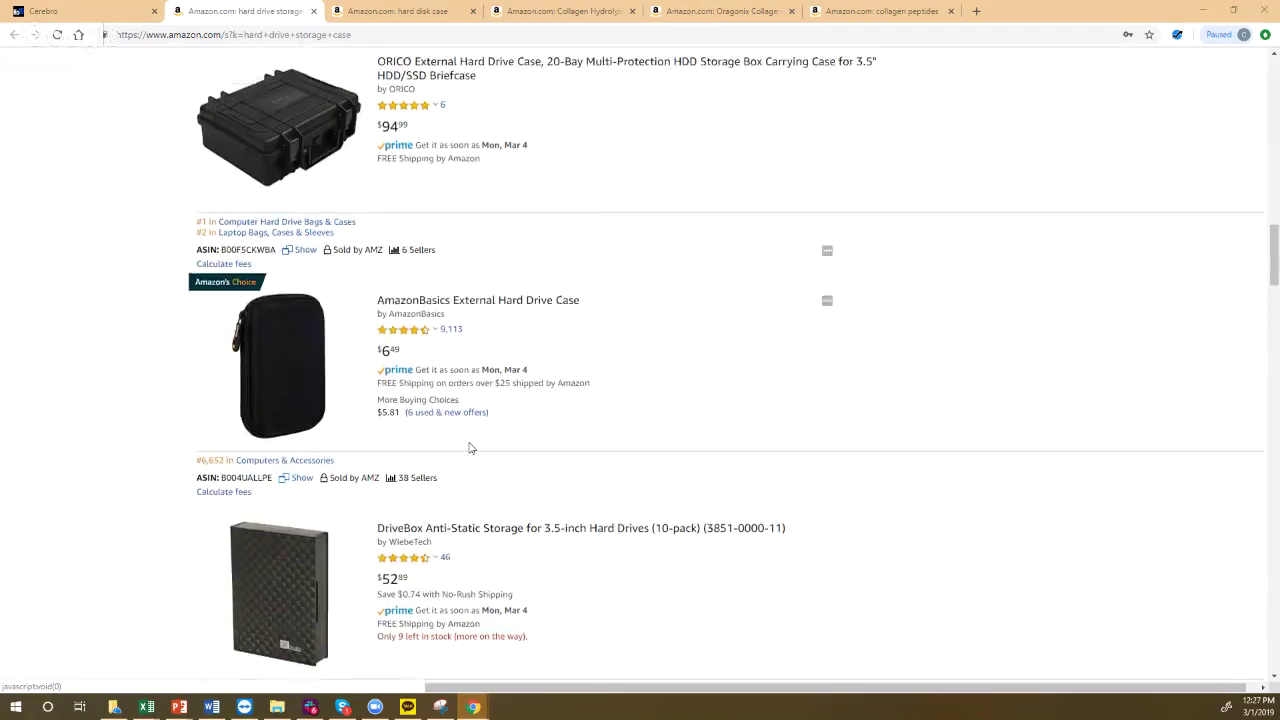
pyautogui.scroll(2, 464, 446)
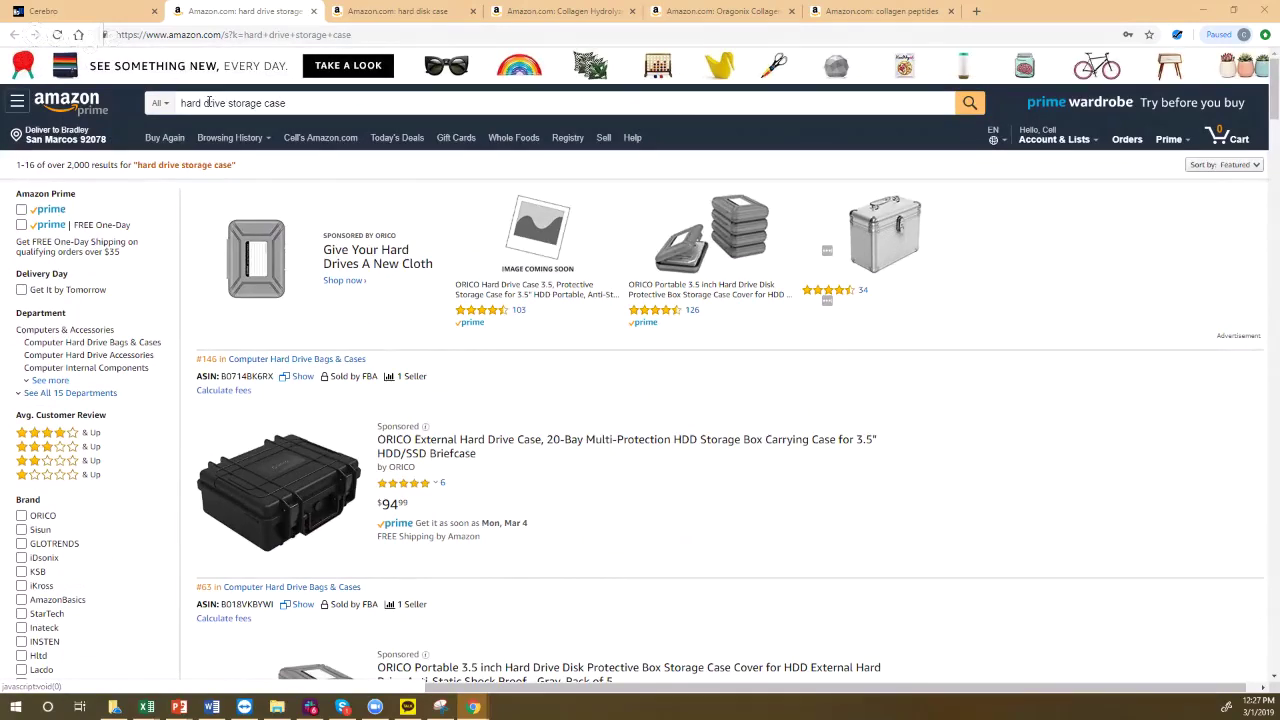
pyautogui.scroll(-5, 369, 280)
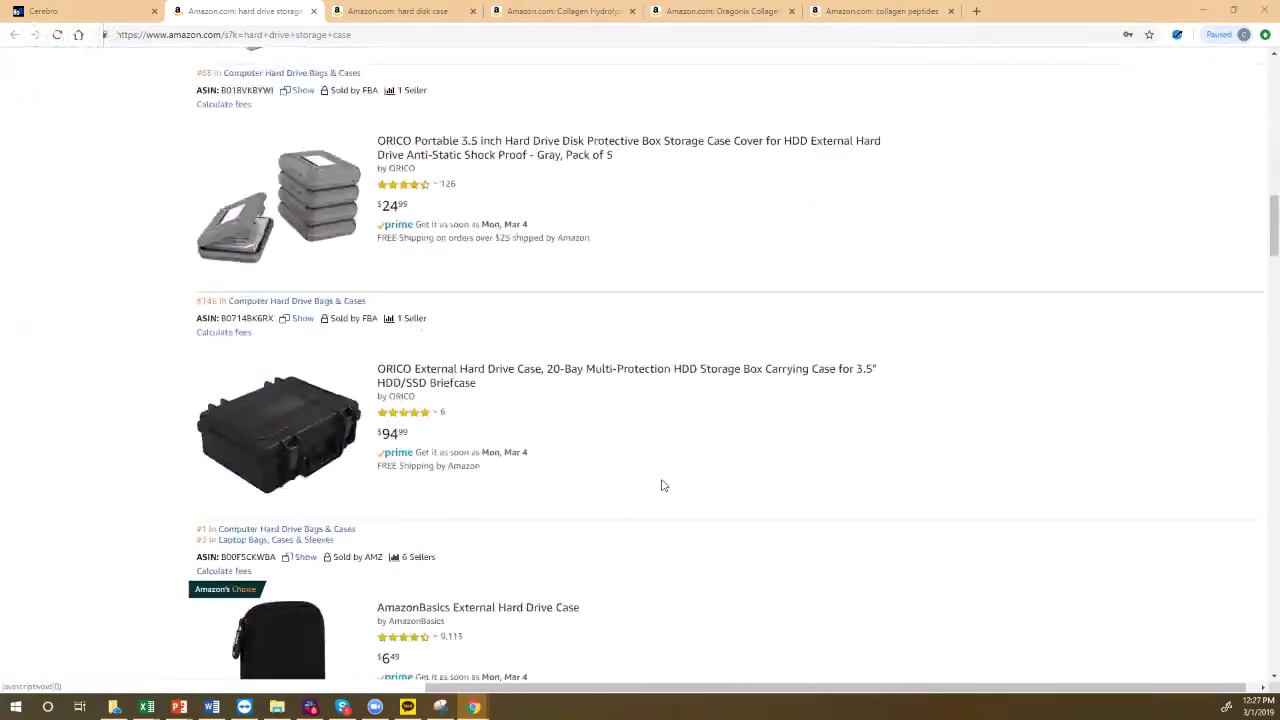
pyautogui.scroll(-5, 661, 485)
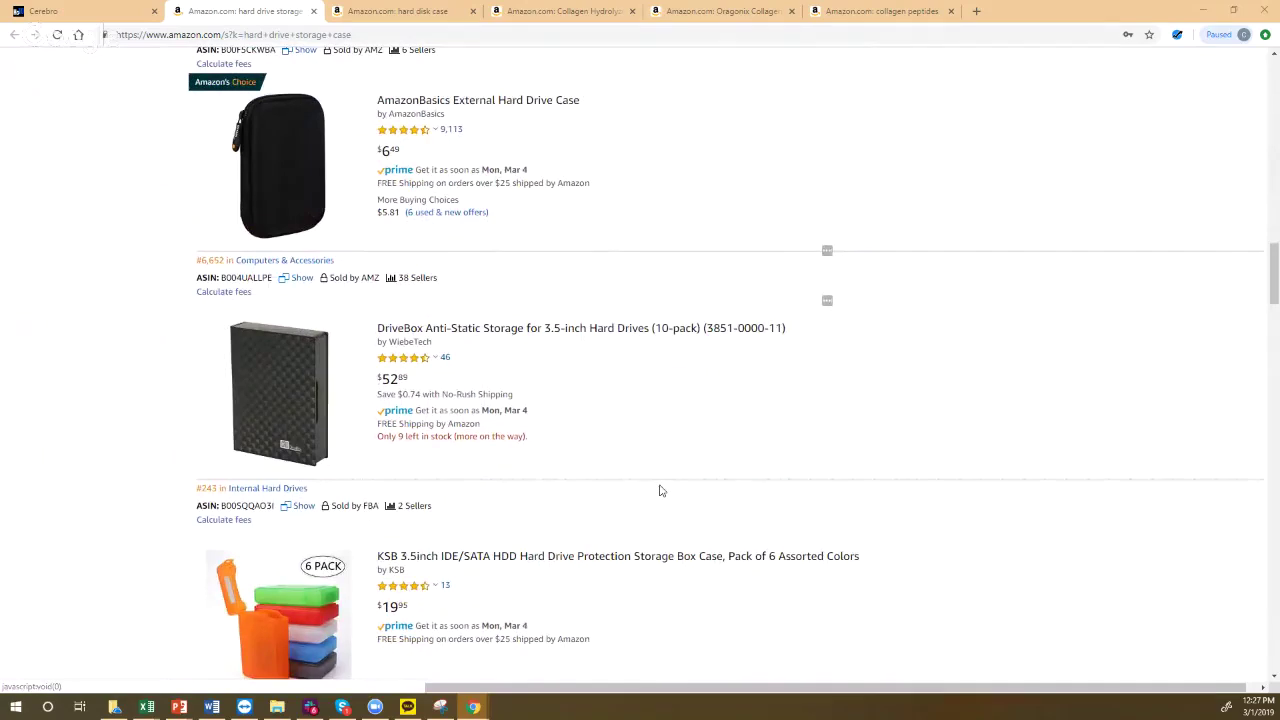
pyautogui.scroll(10, 659, 490)
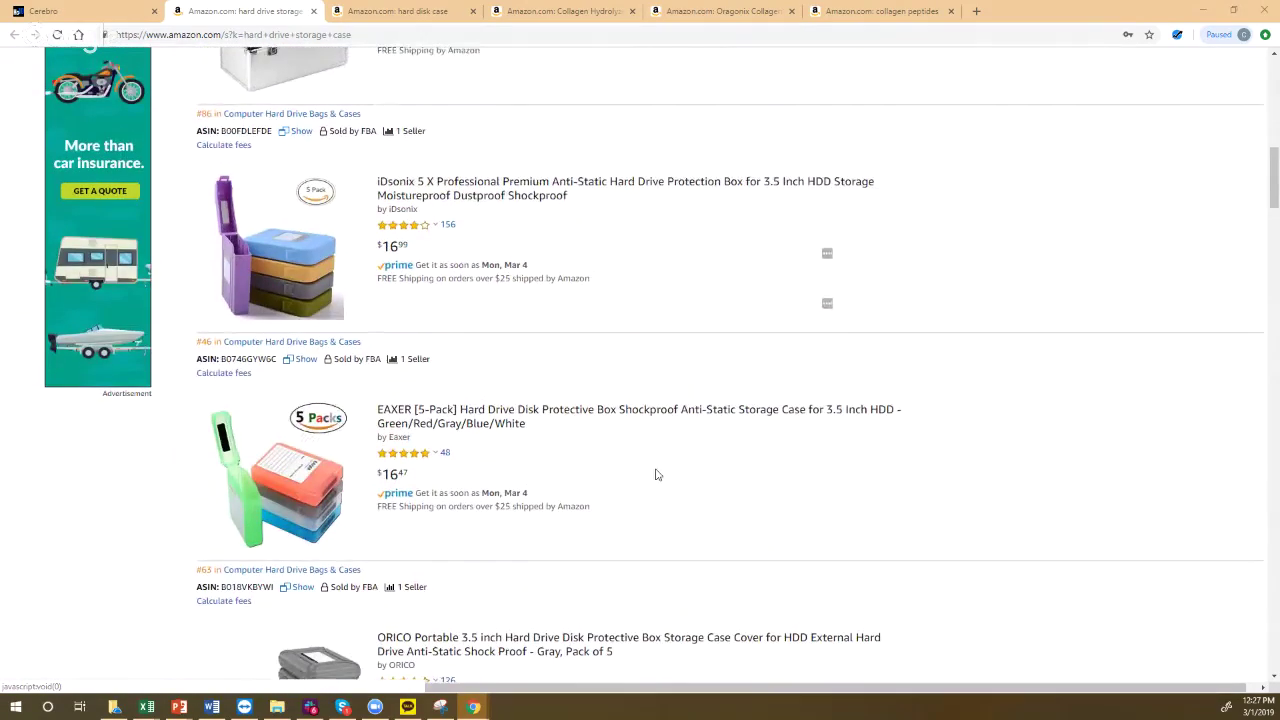
pyautogui.scroll(7, 829, 340)
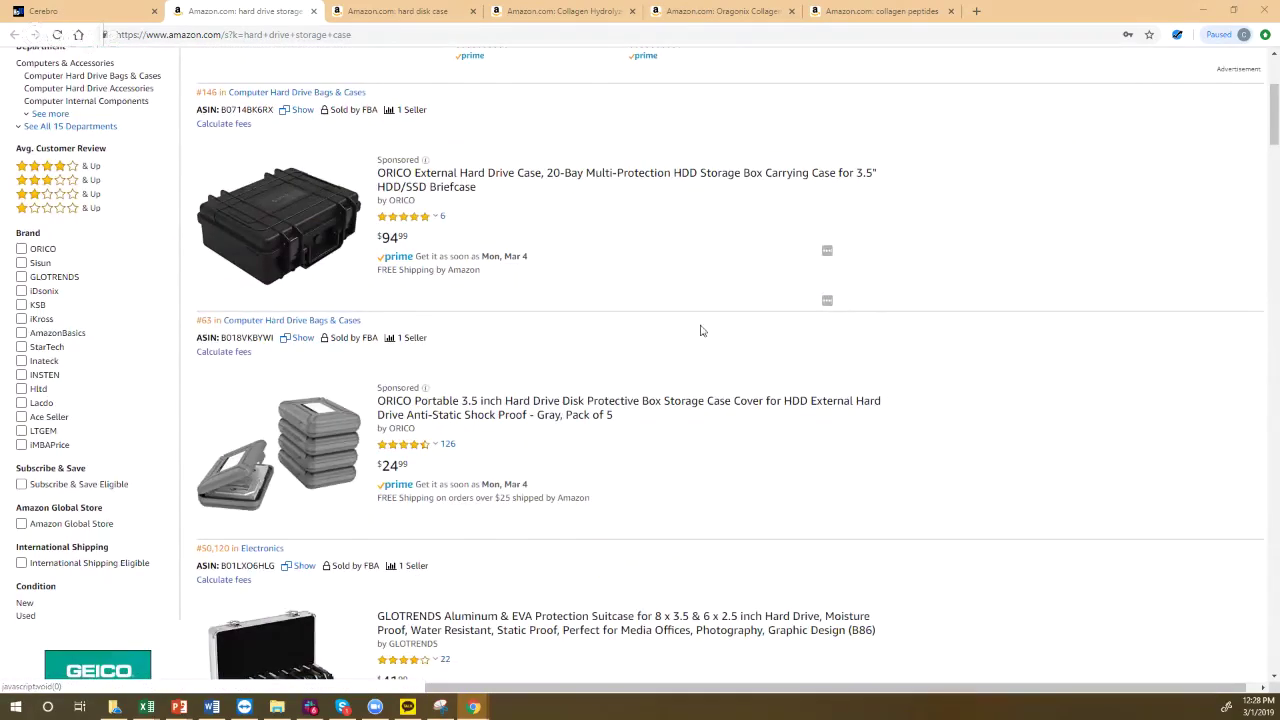
pyautogui.scroll(-5, 926, 407)
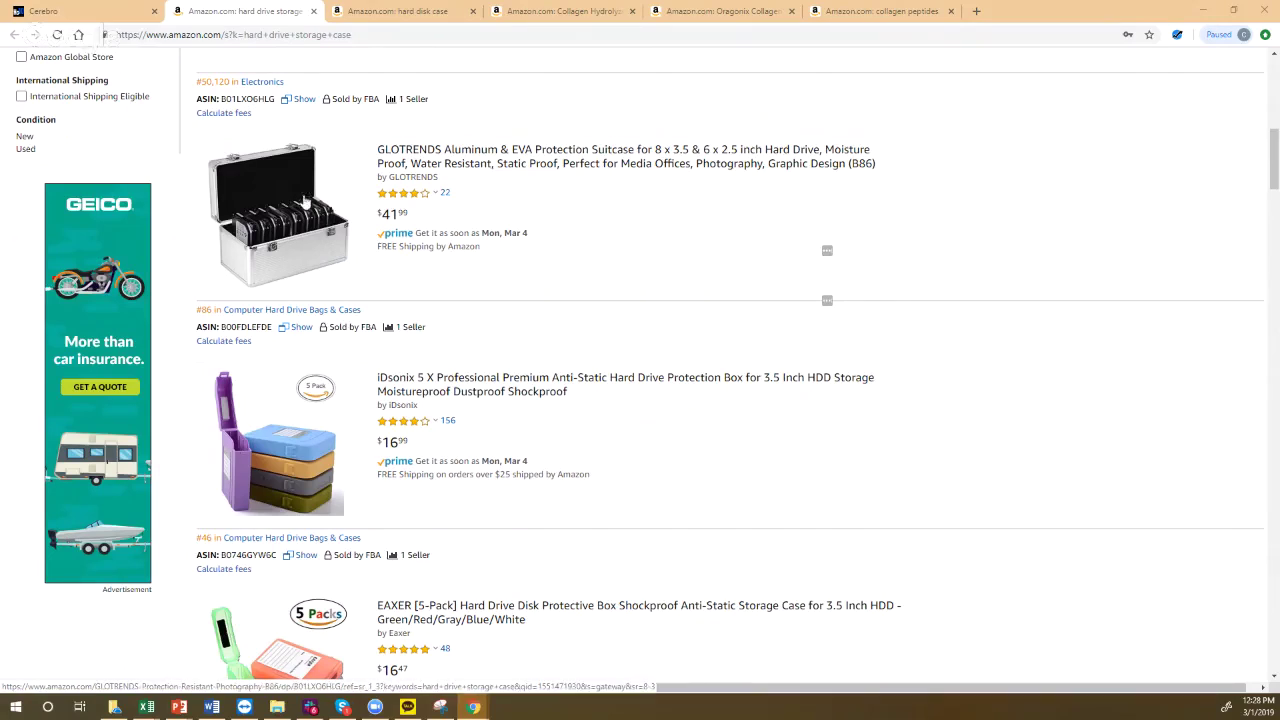
# - Examine the organic results from the GLOTRENDS suitcase to the SiForce L12 briefcase for products comparable to the ORICO 20-bay case
pyautogui.scroll(-2, 290, 198)
pyautogui.scroll(2, 291, 199)
pyautogui.scroll(-3, 296, 213)
pyautogui.scroll(3, 296, 214)
pyautogui.scroll(-8, 296, 215)
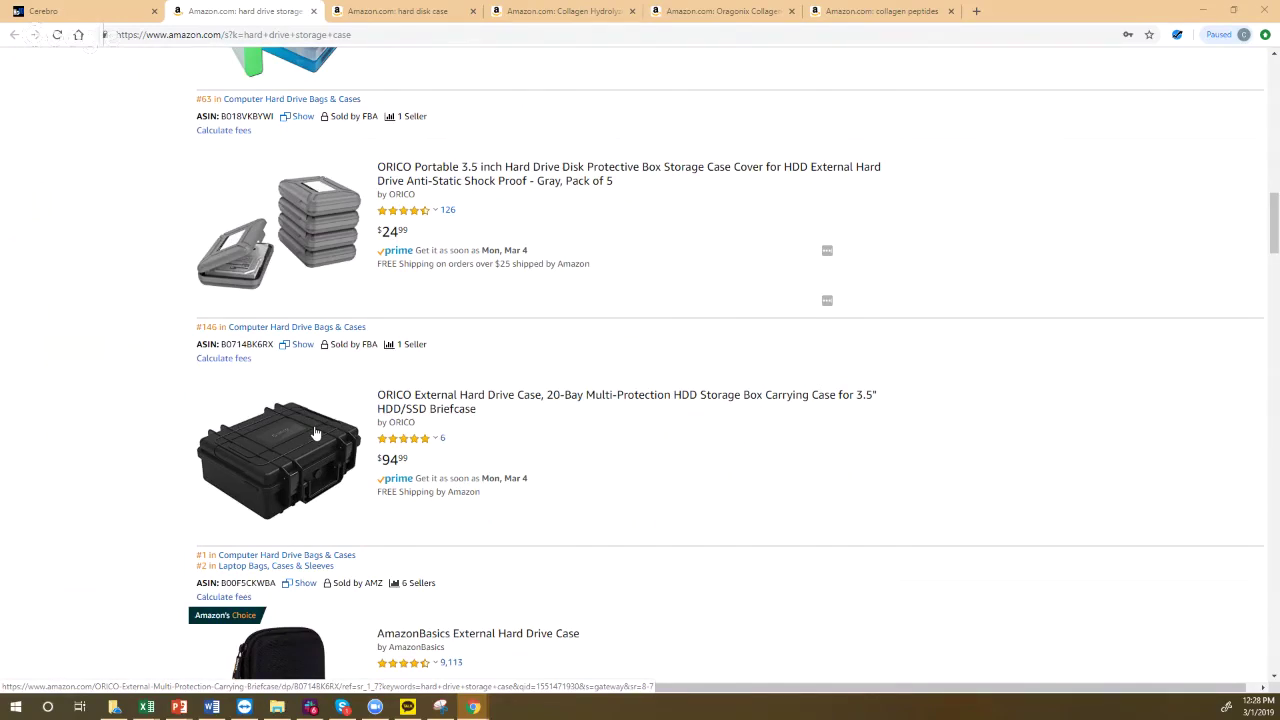
pyautogui.scroll(-7, 314, 432)
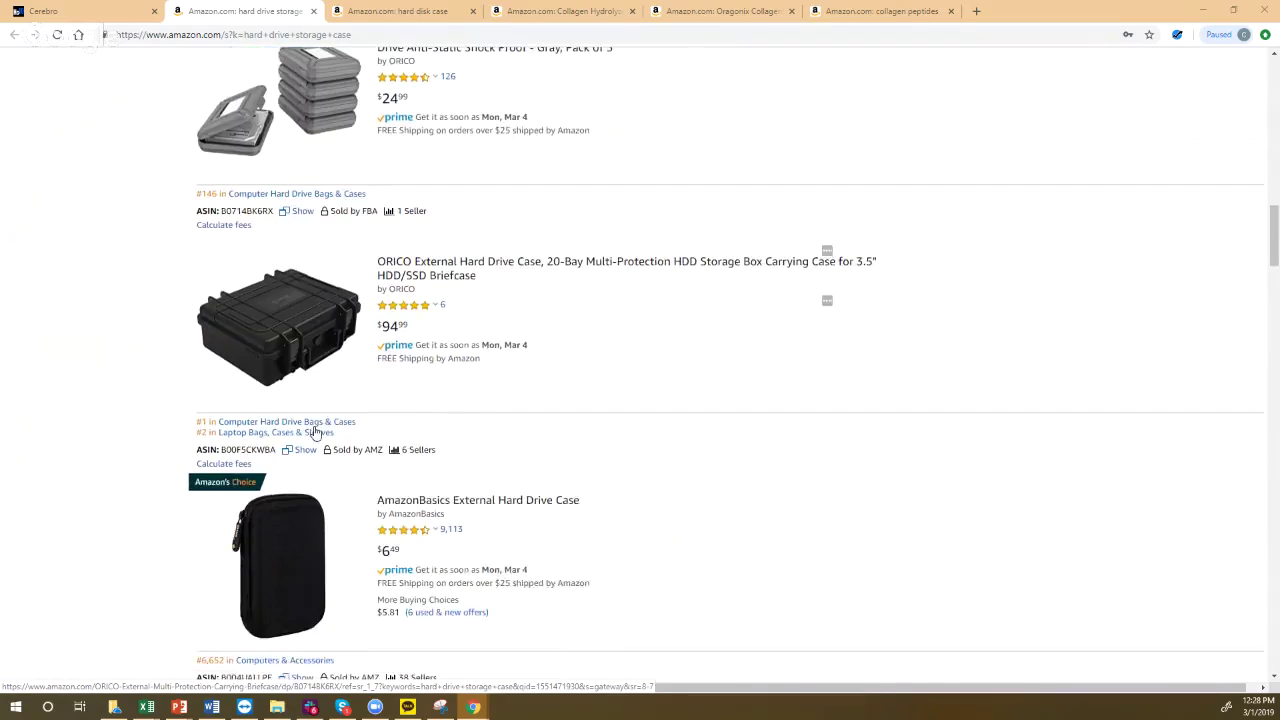
pyautogui.scroll(-9, 314, 435)
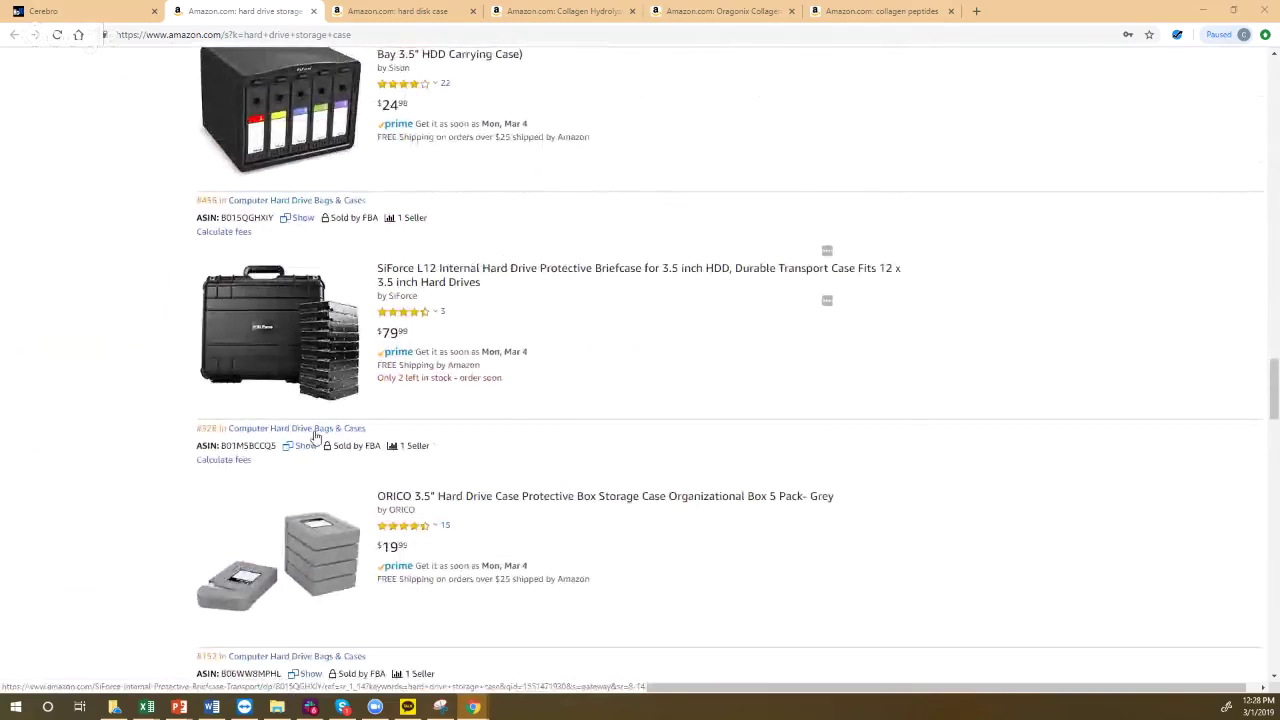
pyautogui.moveTo(428, 314)
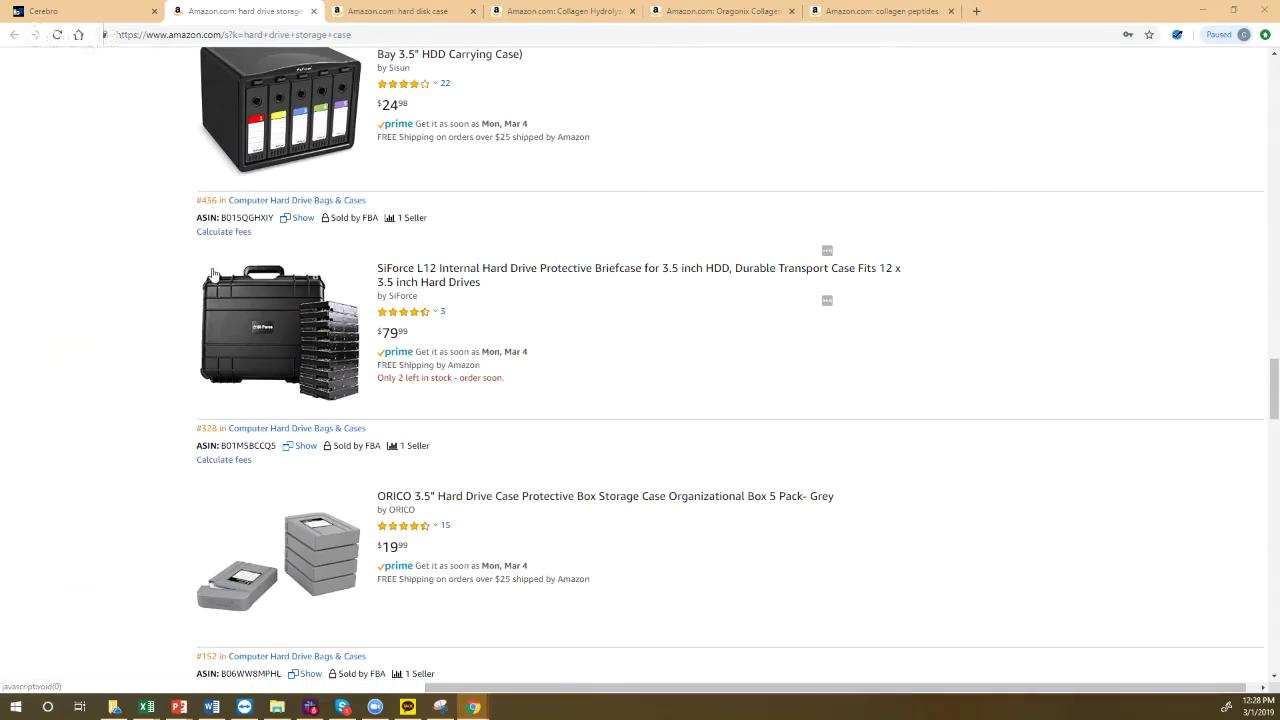
pyautogui.scroll(-1, 350, 313)
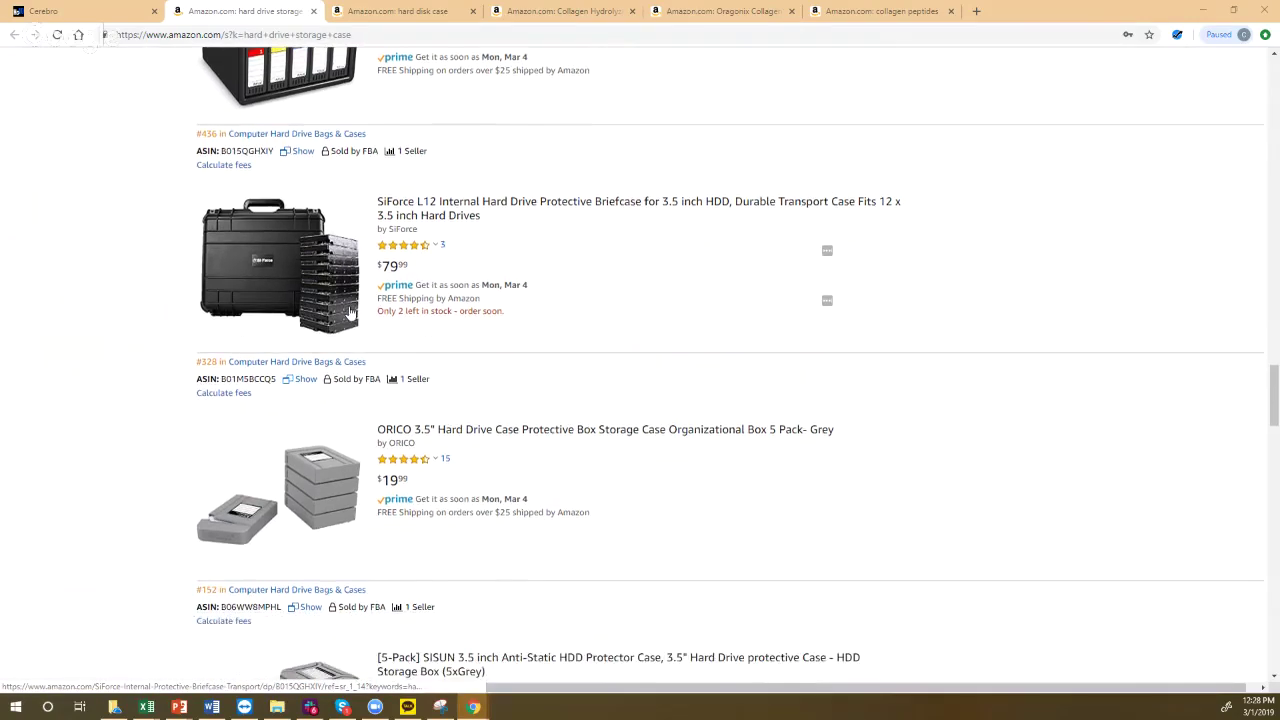
# - Check the remaining first-page listings through the Monoprice and Blazedrive sponsored results, then compare them with the SiForce L12 briefcase
pyautogui.scroll(-6, 350, 313)
pyautogui.scroll(-1, 350, 313)
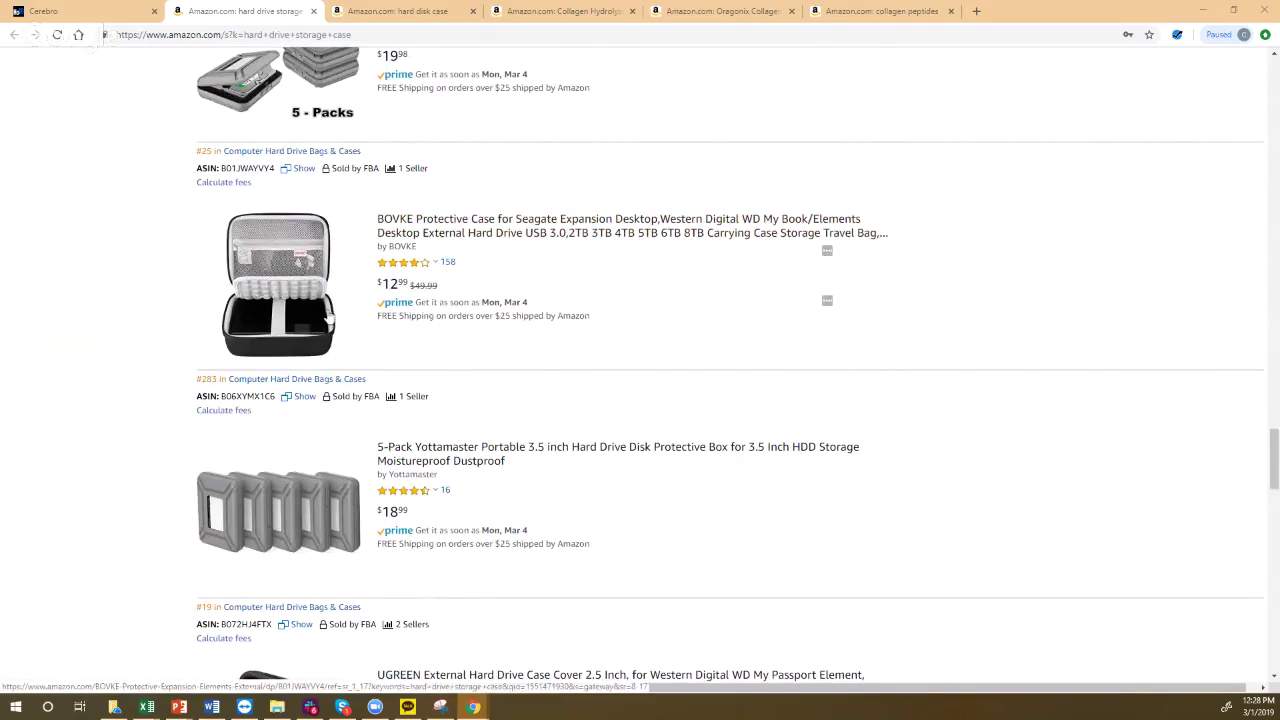
pyautogui.scroll(-4, 403, 300)
pyautogui.scroll(-5, 403, 303)
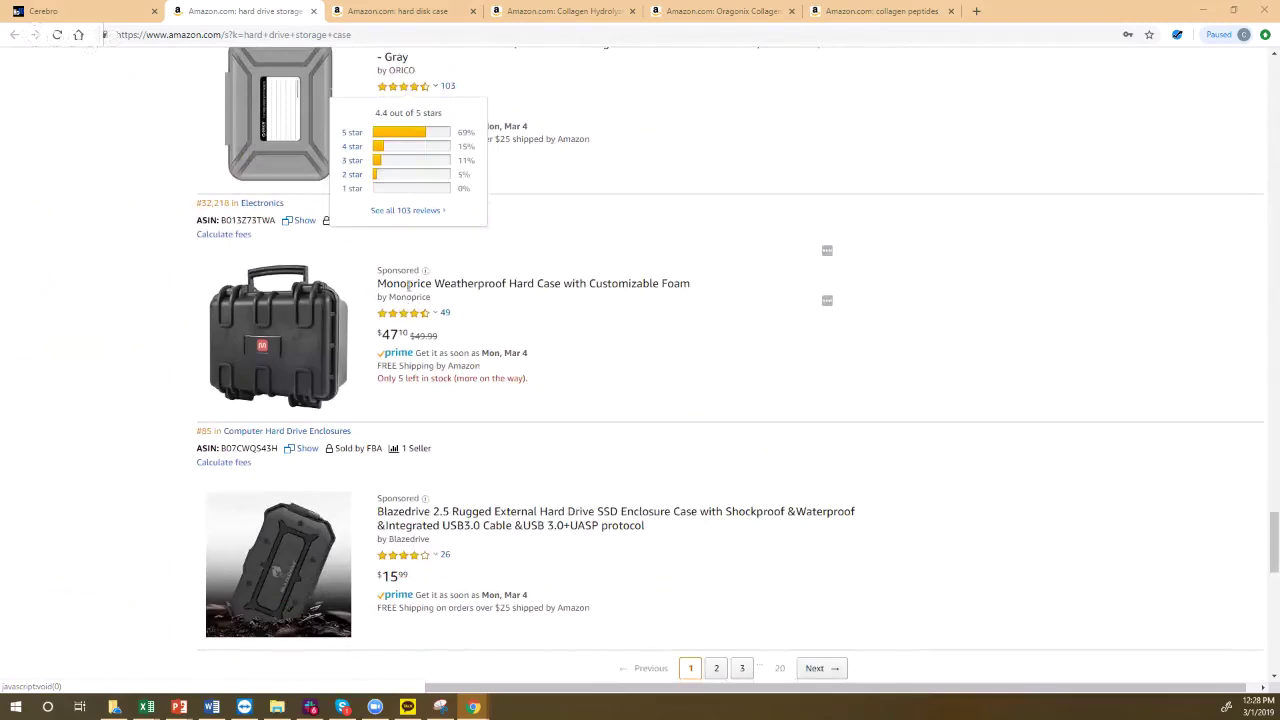
pyautogui.scroll(-3, 351, 322)
pyautogui.scroll(3, 351, 322)
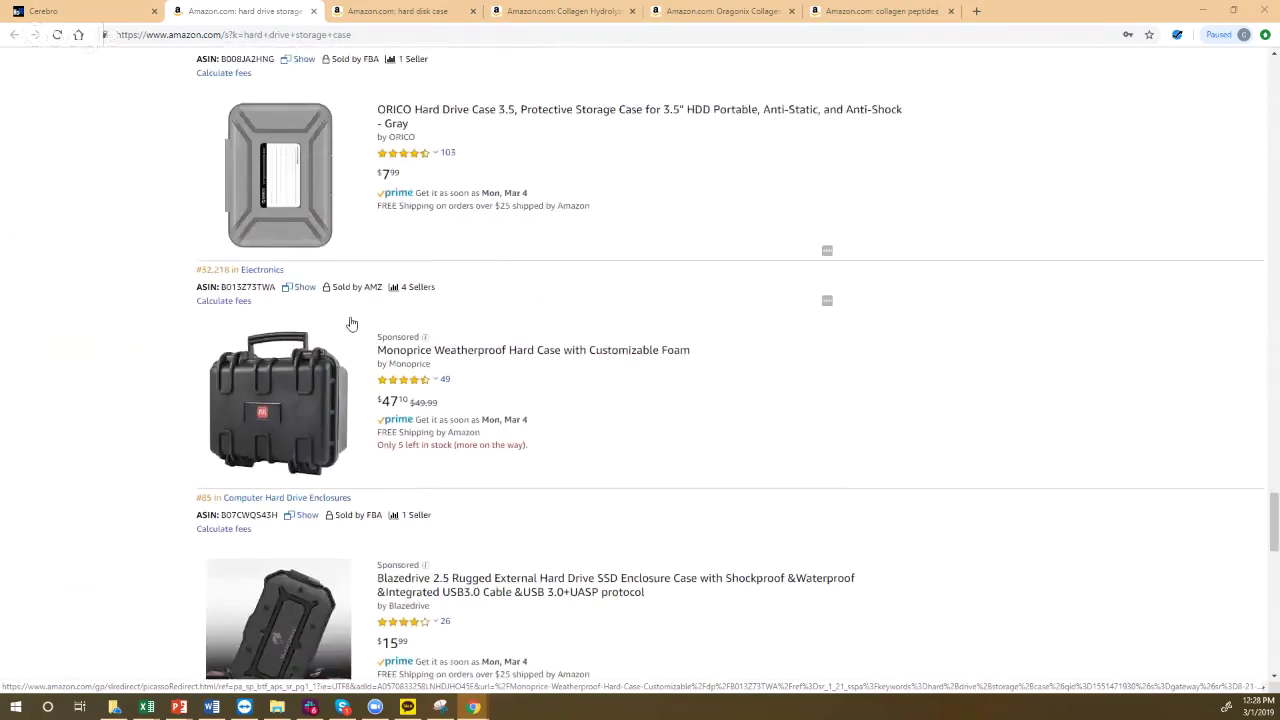
pyautogui.scroll(3, 351, 323)
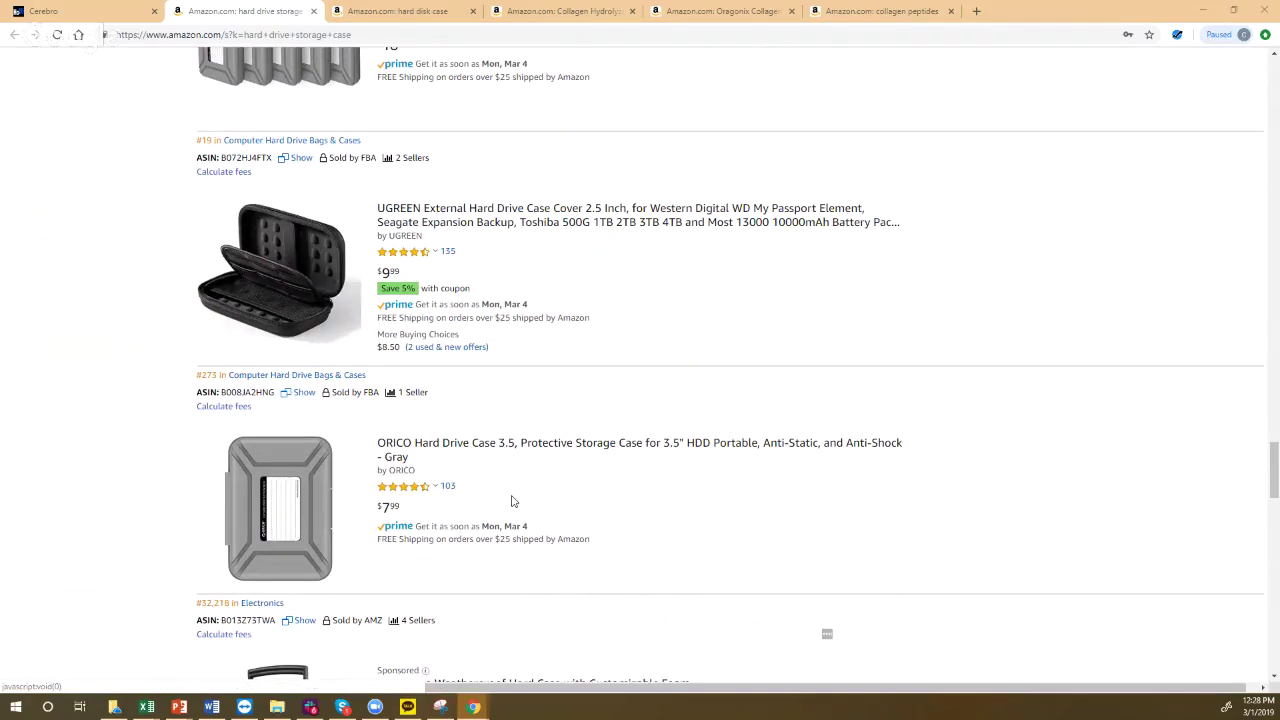
pyautogui.scroll(5, 545, 437)
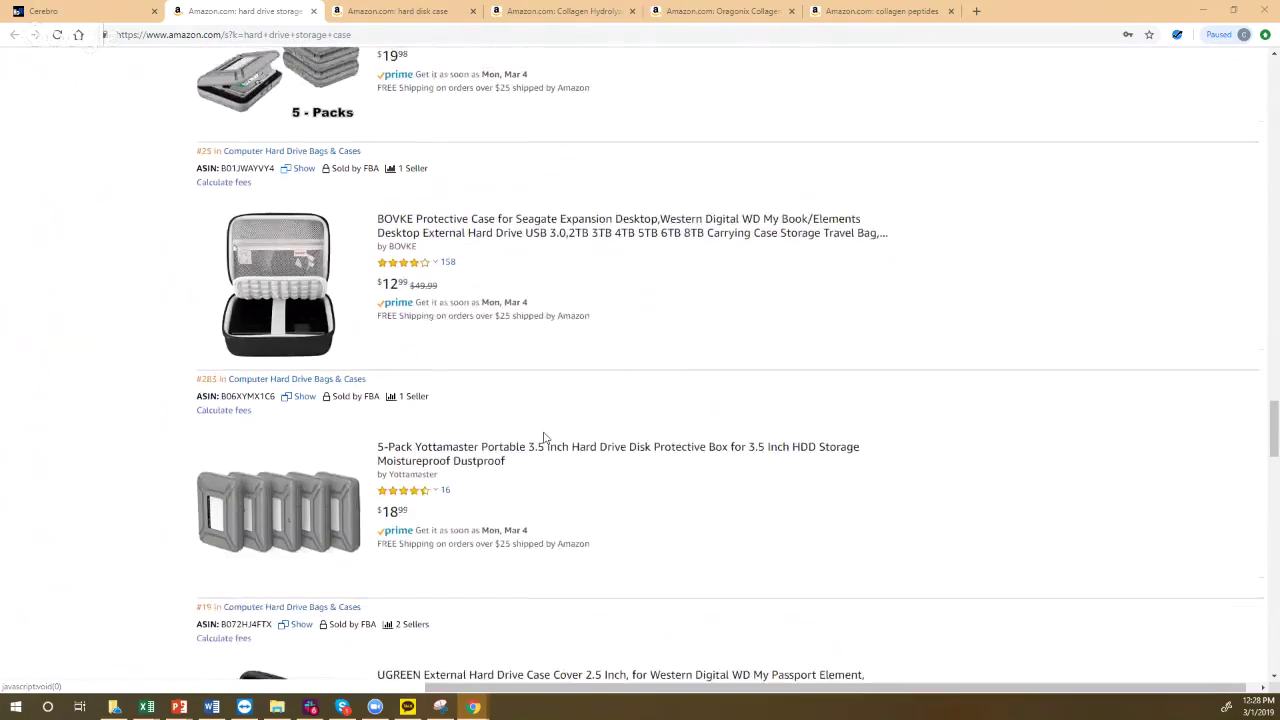
pyautogui.scroll(5, 545, 437)
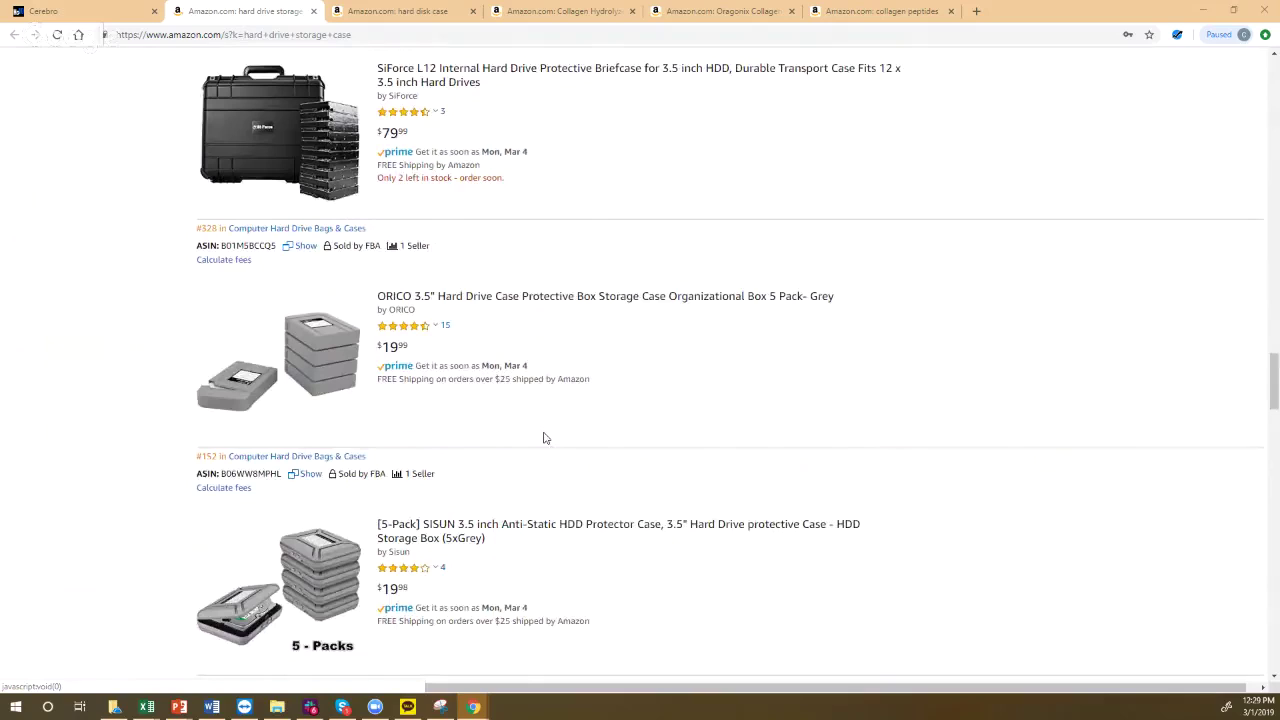
pyautogui.scroll(3, 545, 437)
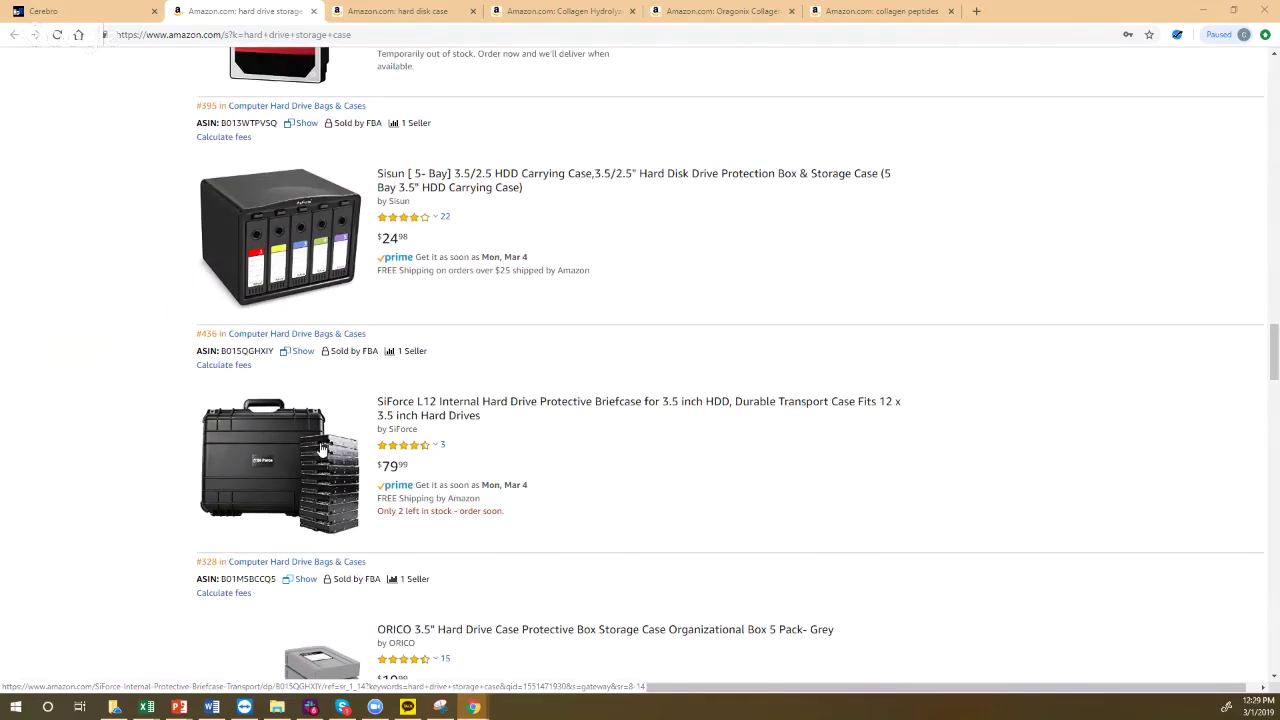
# - Replace the Amazon search with "accordion" using the matching suggestion
pyautogui.scroll(15, 300, 442)
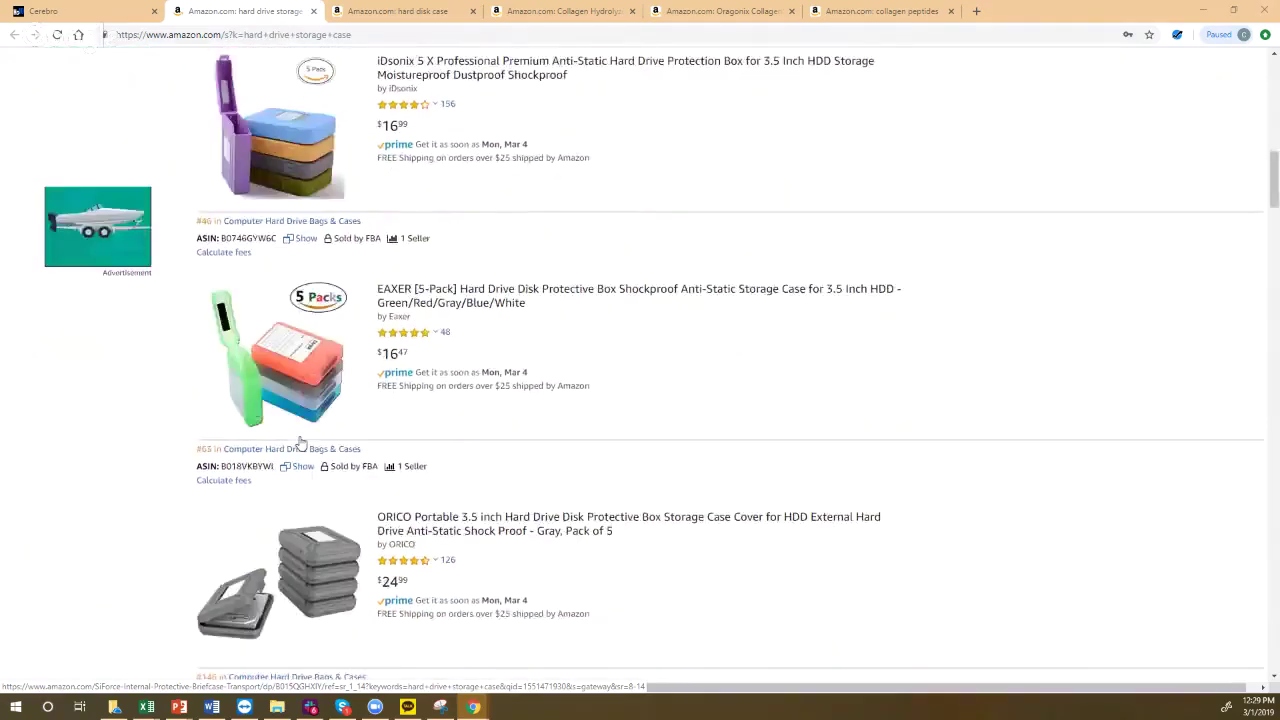
pyautogui.scroll(1, 300, 442)
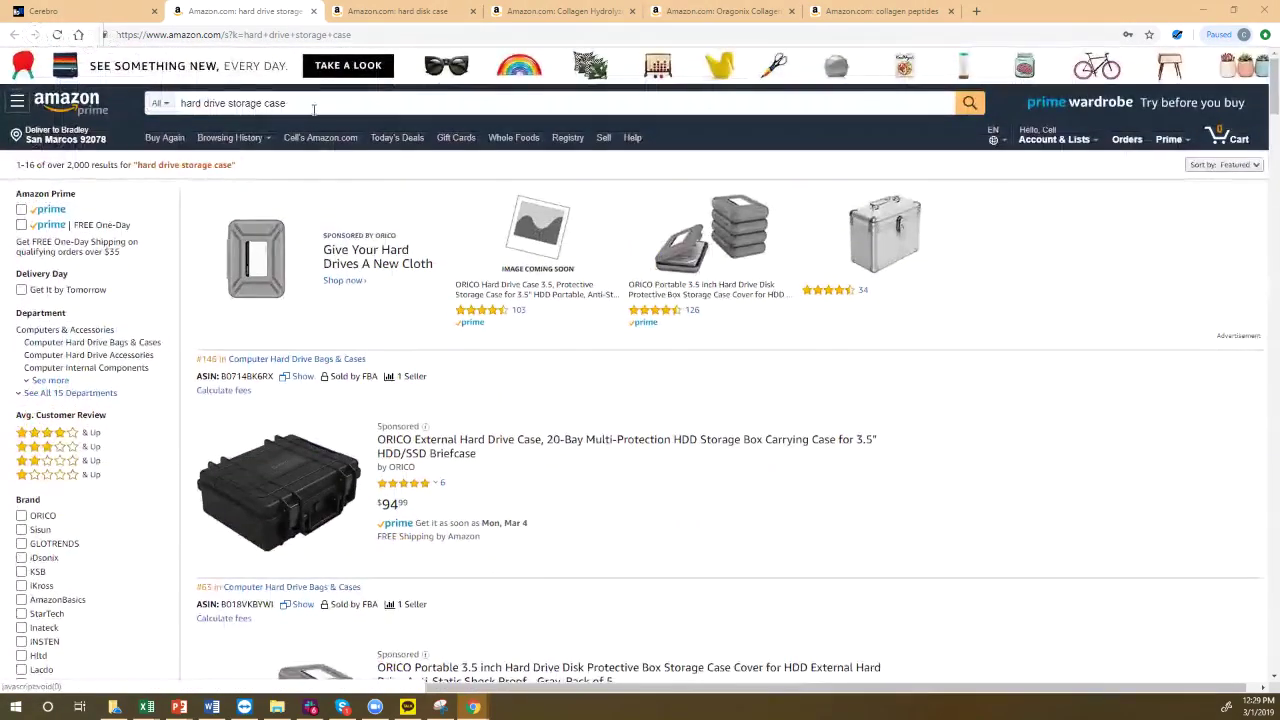
pyautogui.moveTo(288, 103); pyautogui.dragTo(85, 97)
pyautogui.write('acoordion')
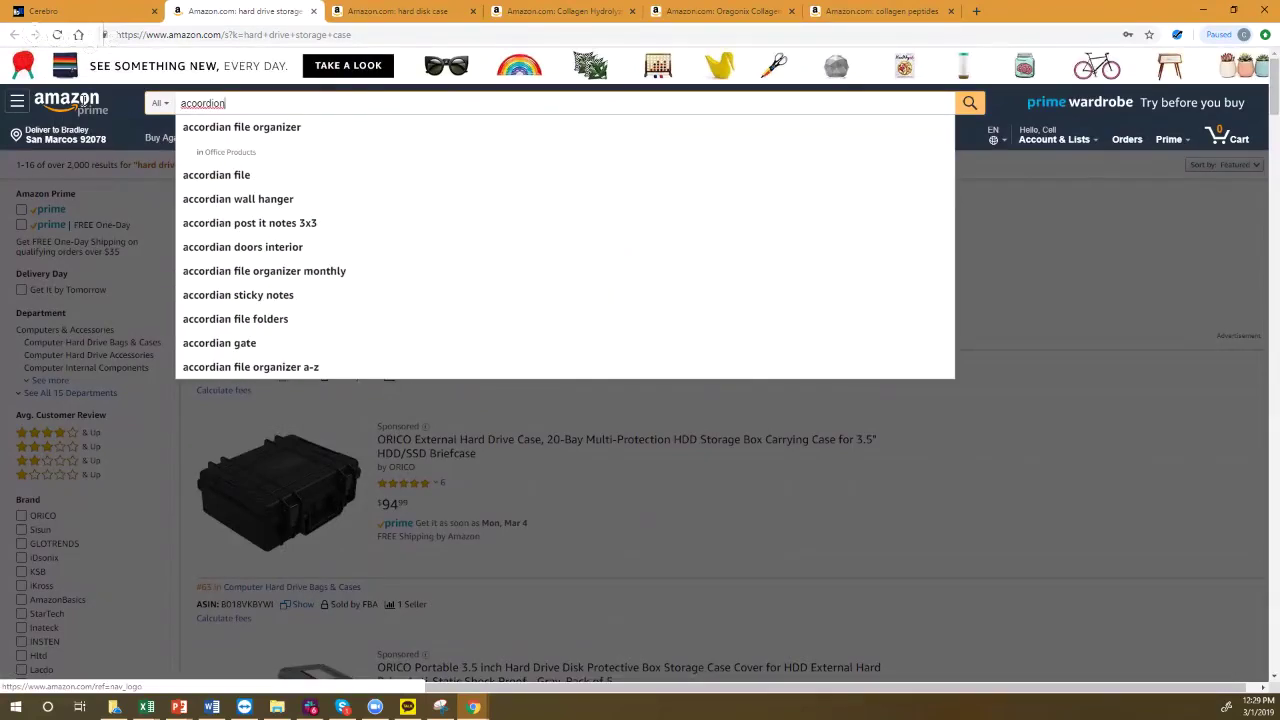
pyautogui.press('BackSpace')
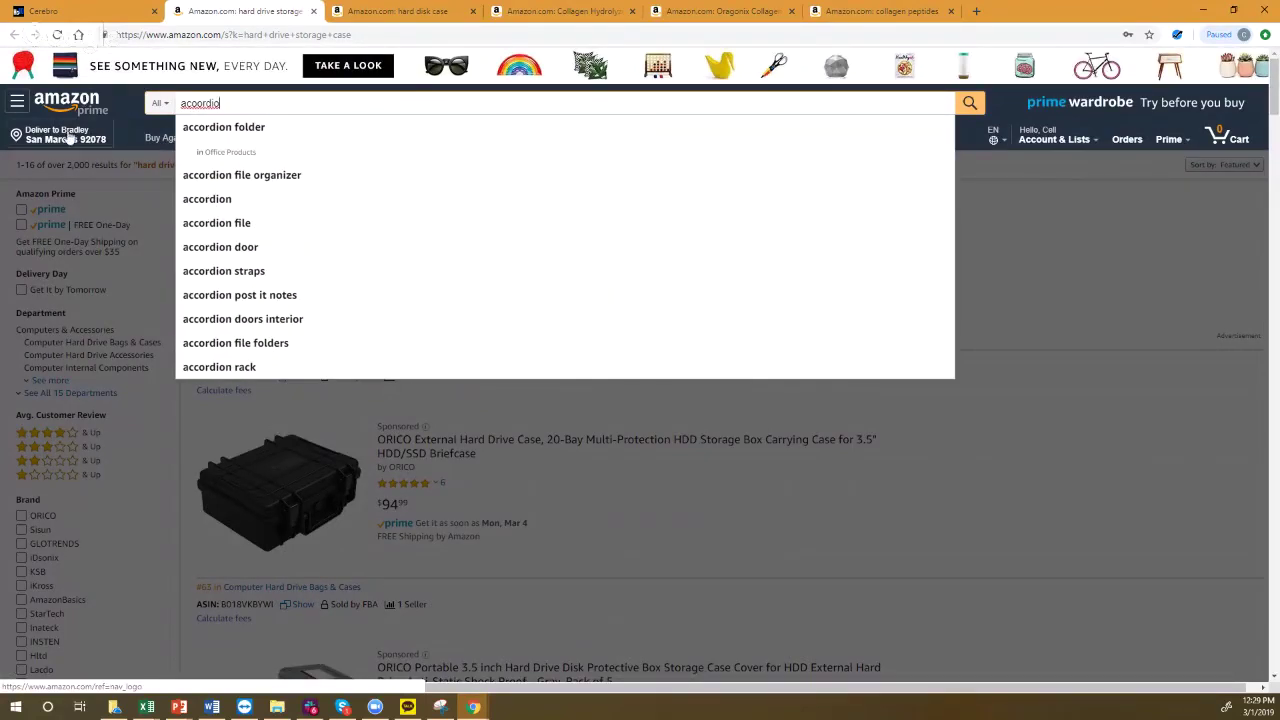
pyautogui.click(207, 200)
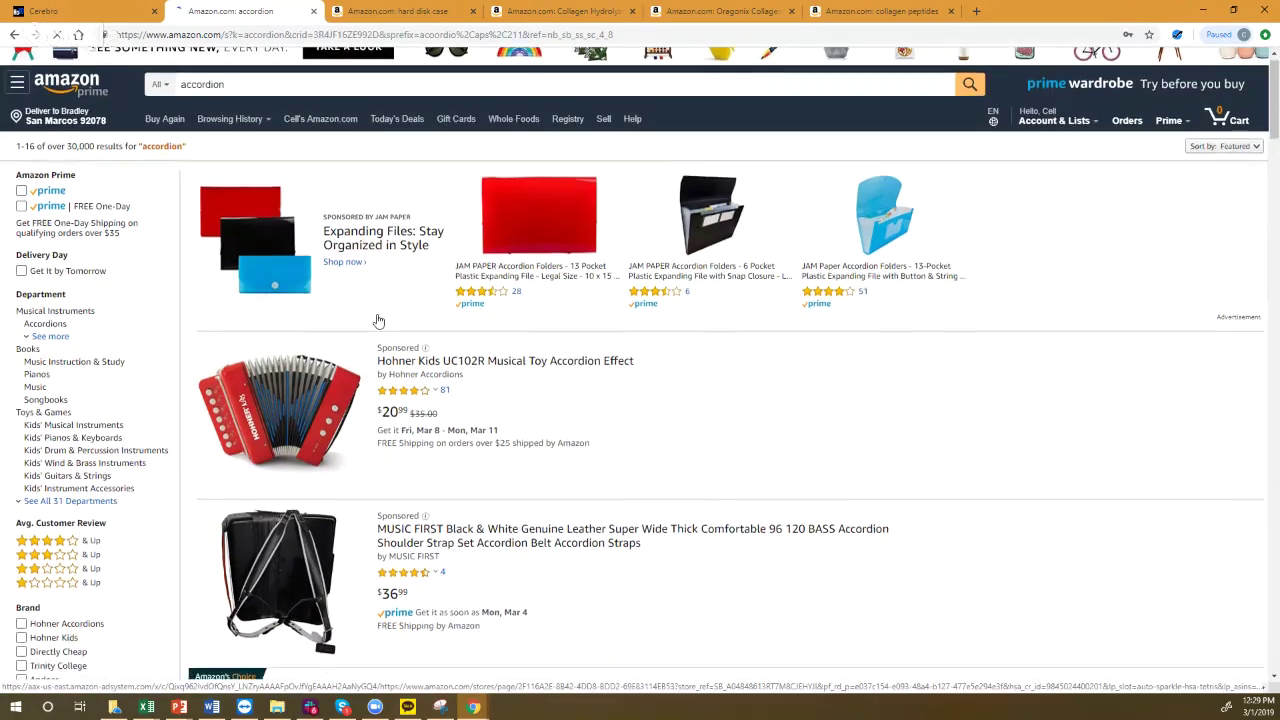
# - Look through the "accordion" results, comparing the mix of toy accordions, accessories and full-size instruments and their prices
pyautogui.scroll(-2, 377, 320)
pyautogui.scroll(-3, 377, 320)
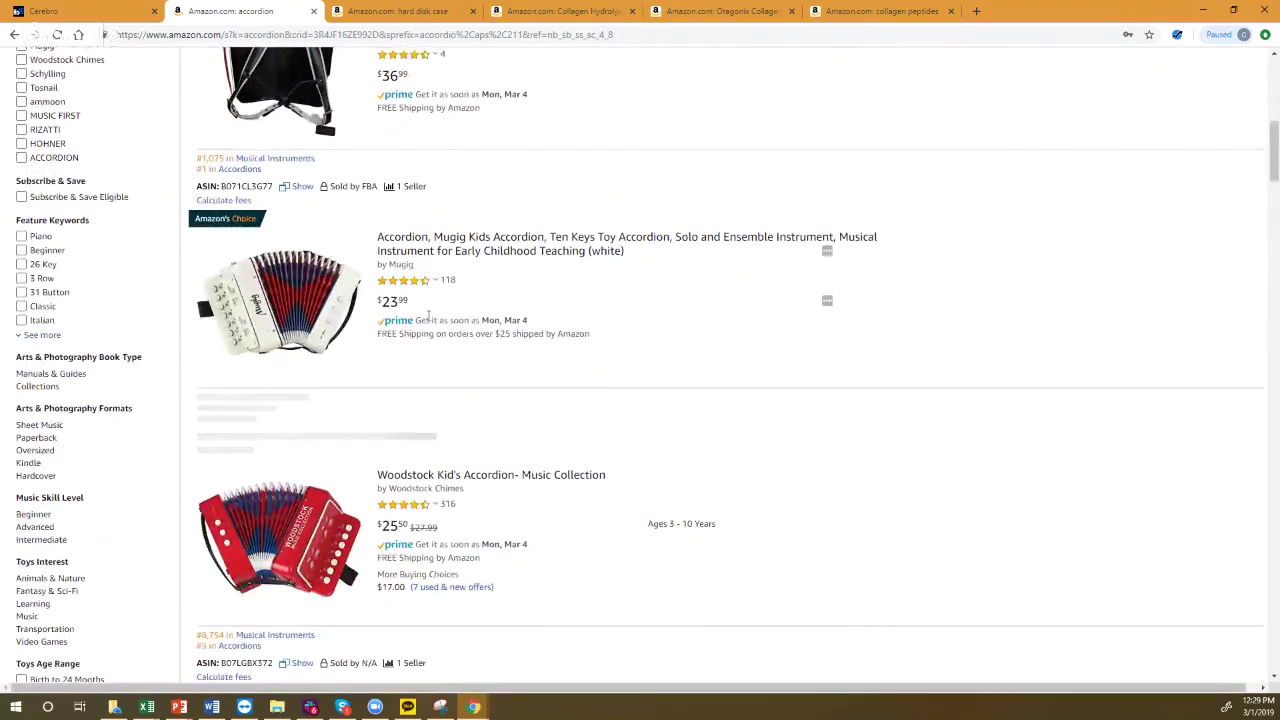
pyautogui.scroll(-10, 424, 277)
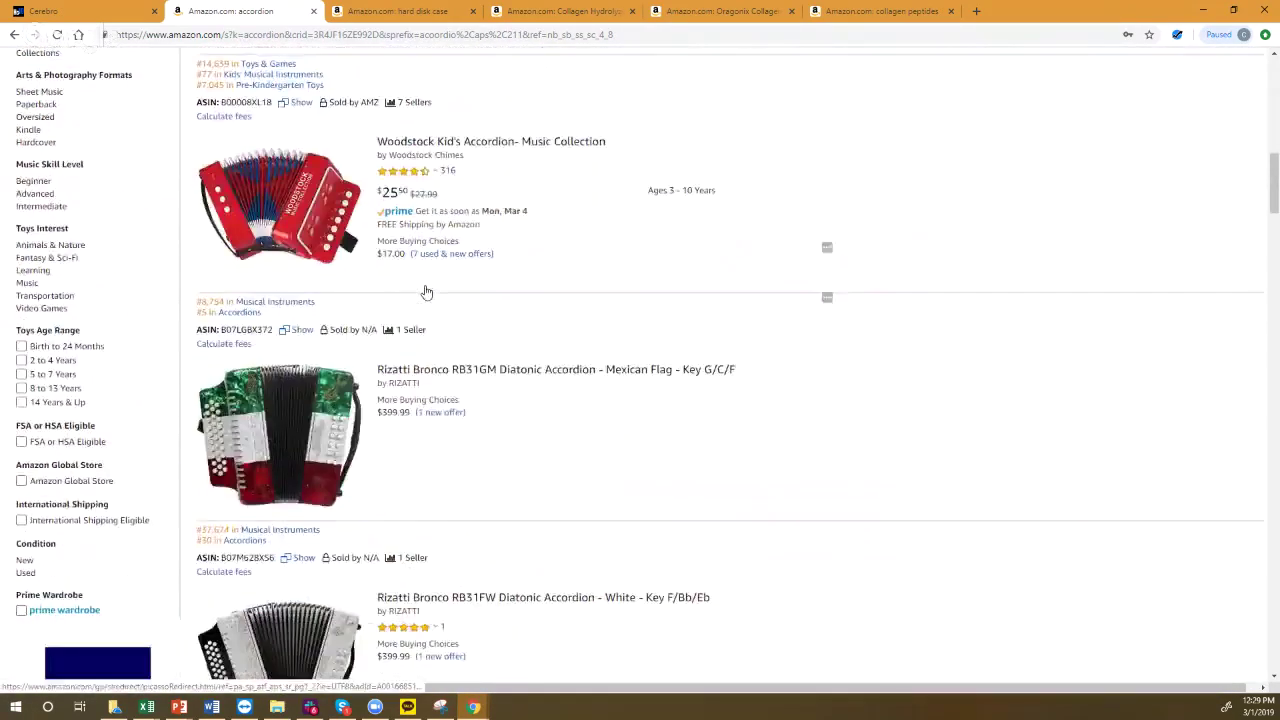
pyautogui.scroll(-15, 424, 296)
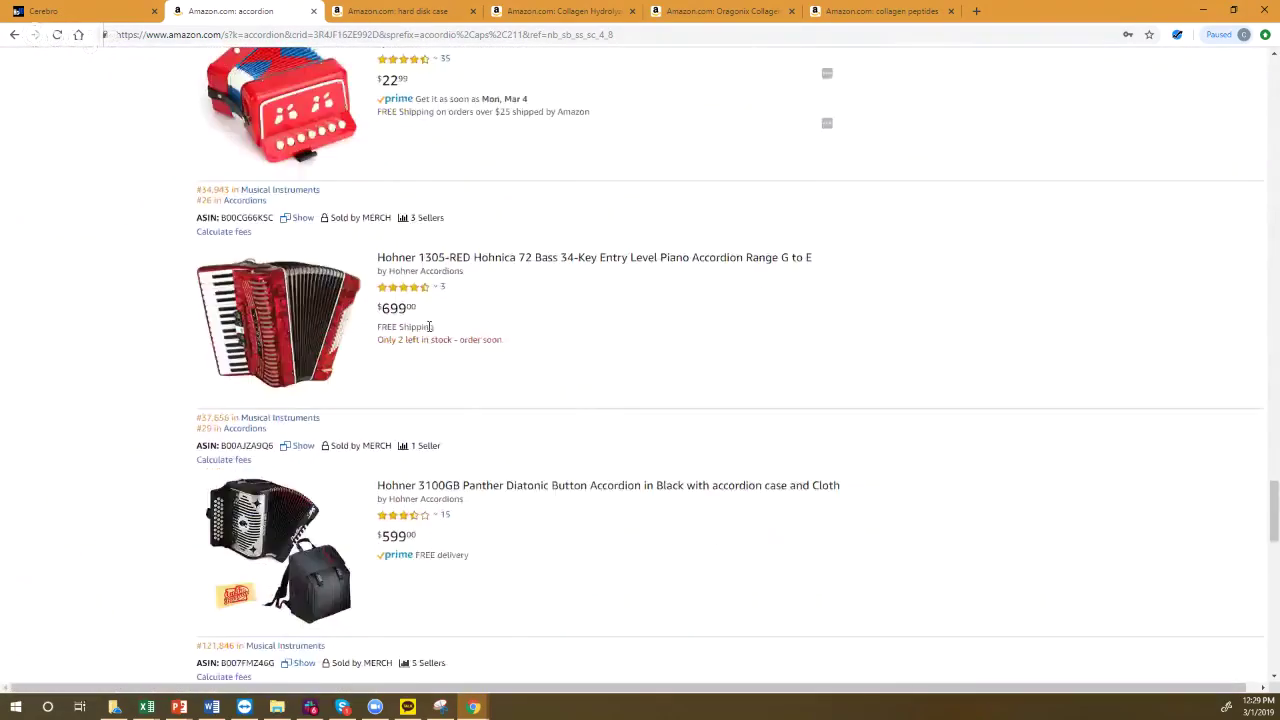
pyautogui.scroll(-1, 465, 368)
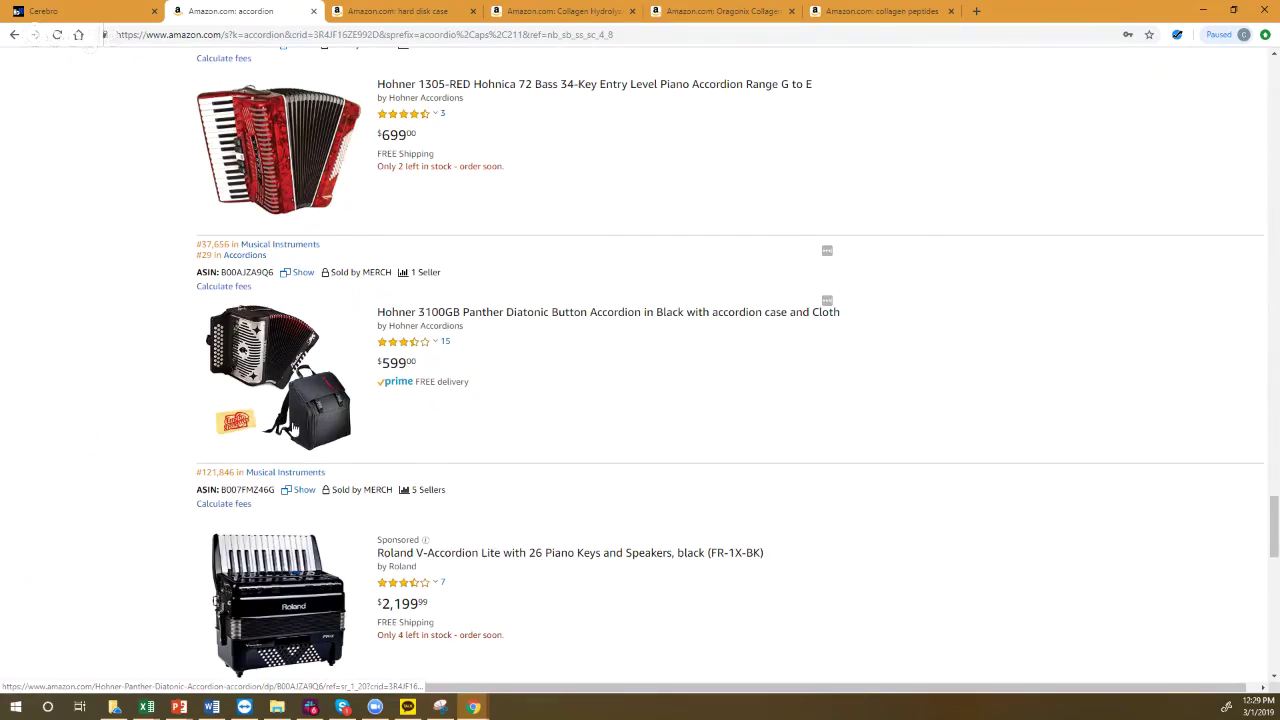
pyautogui.scroll(20, 330, 415)
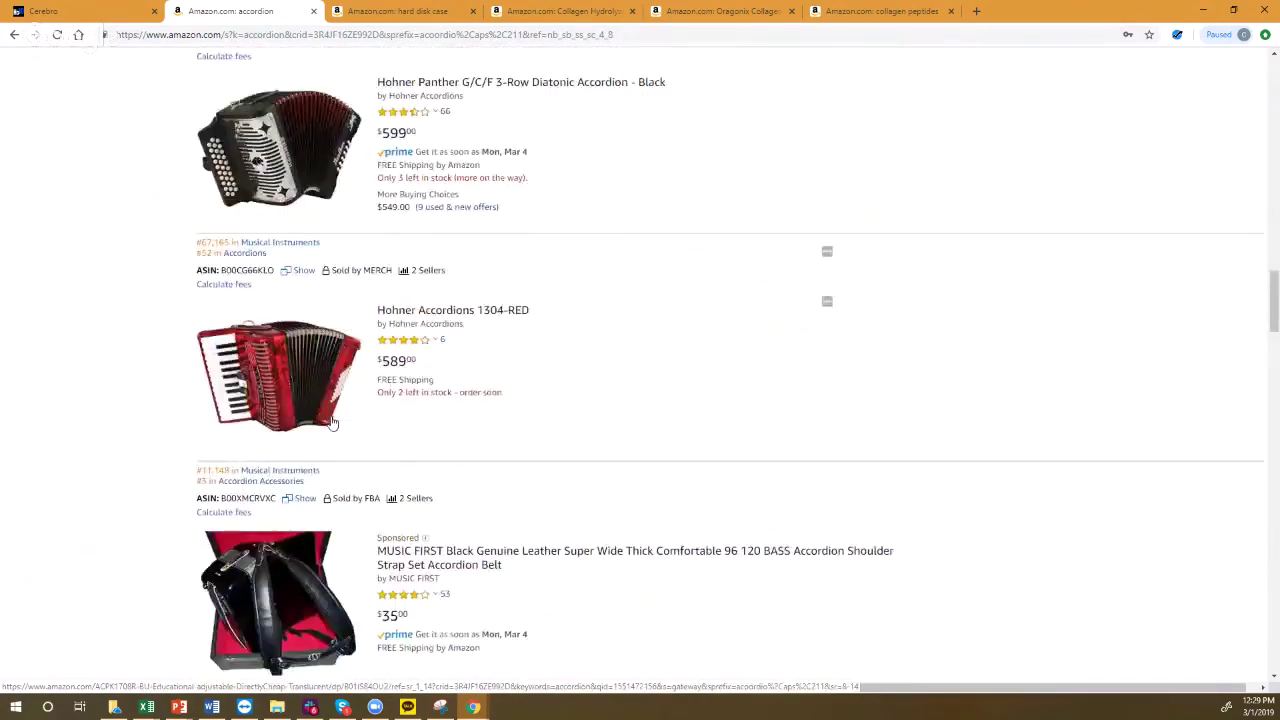
pyautogui.scroll(8, 333, 423)
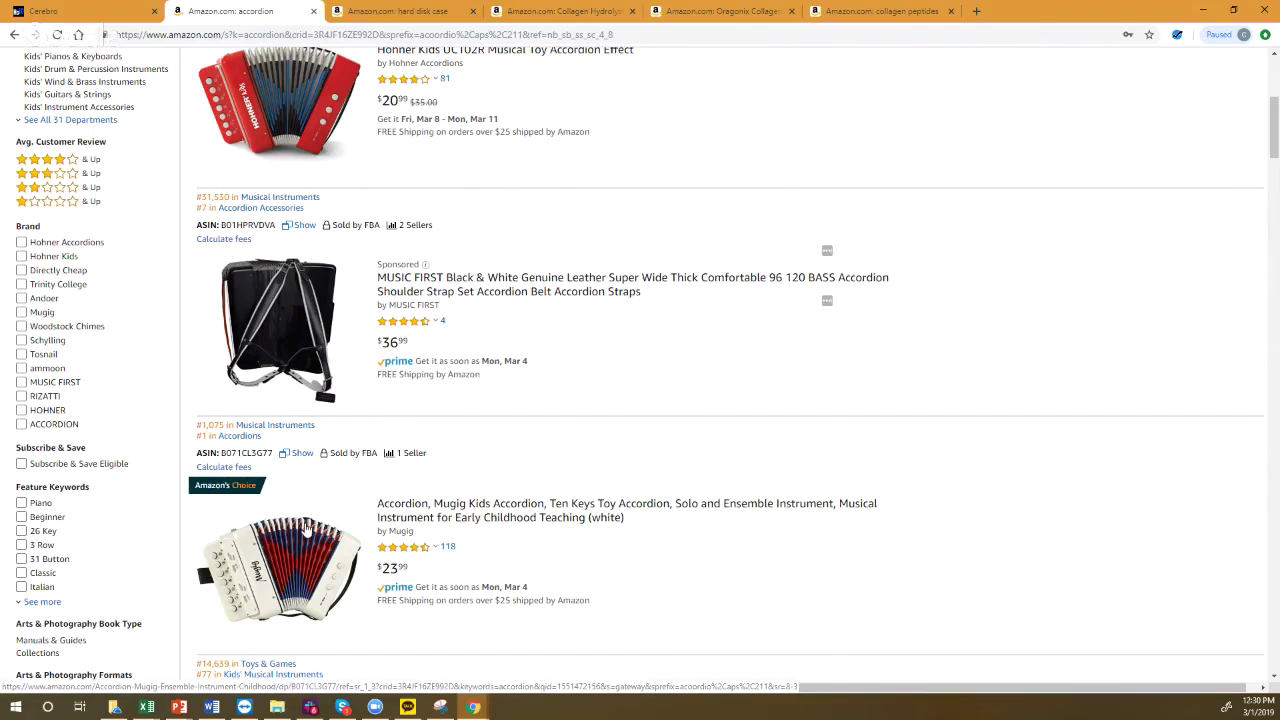
# - Compare the Mugig kids accordion's price and reviews with the listings down to the last sponsored result on the page
pyautogui.scroll(-1, 391, 489)
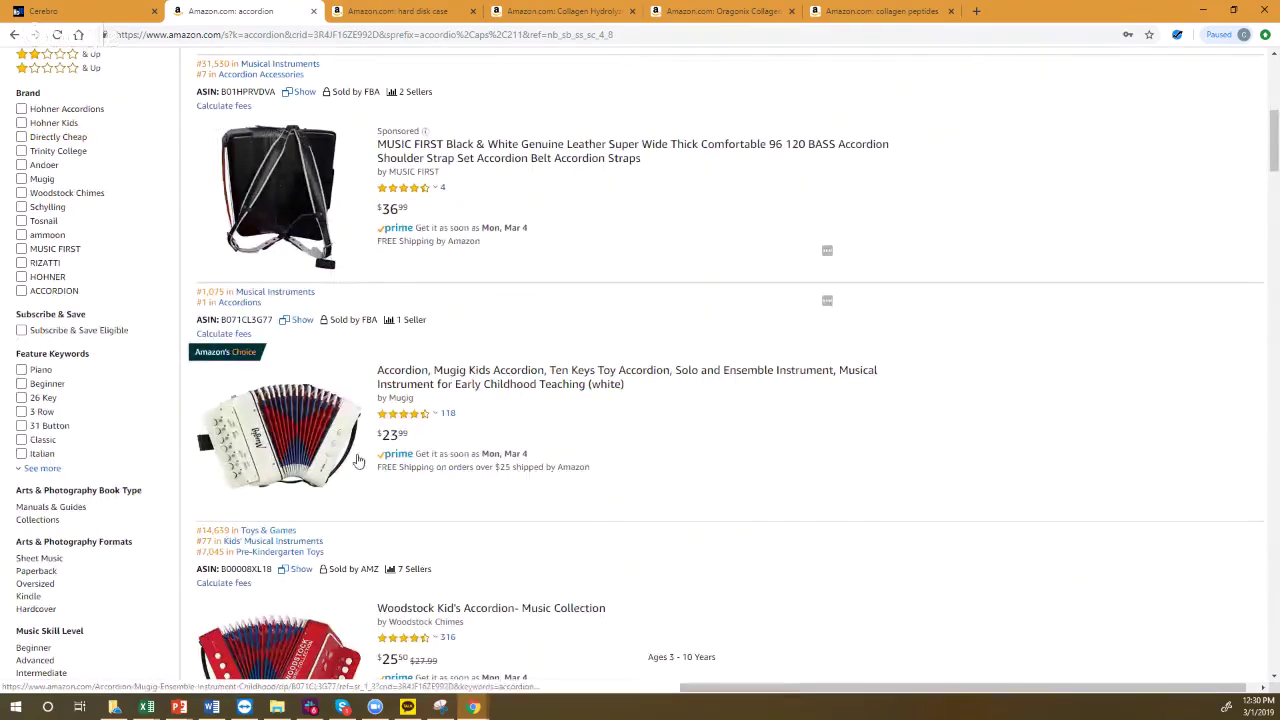
pyautogui.moveTo(378, 400)
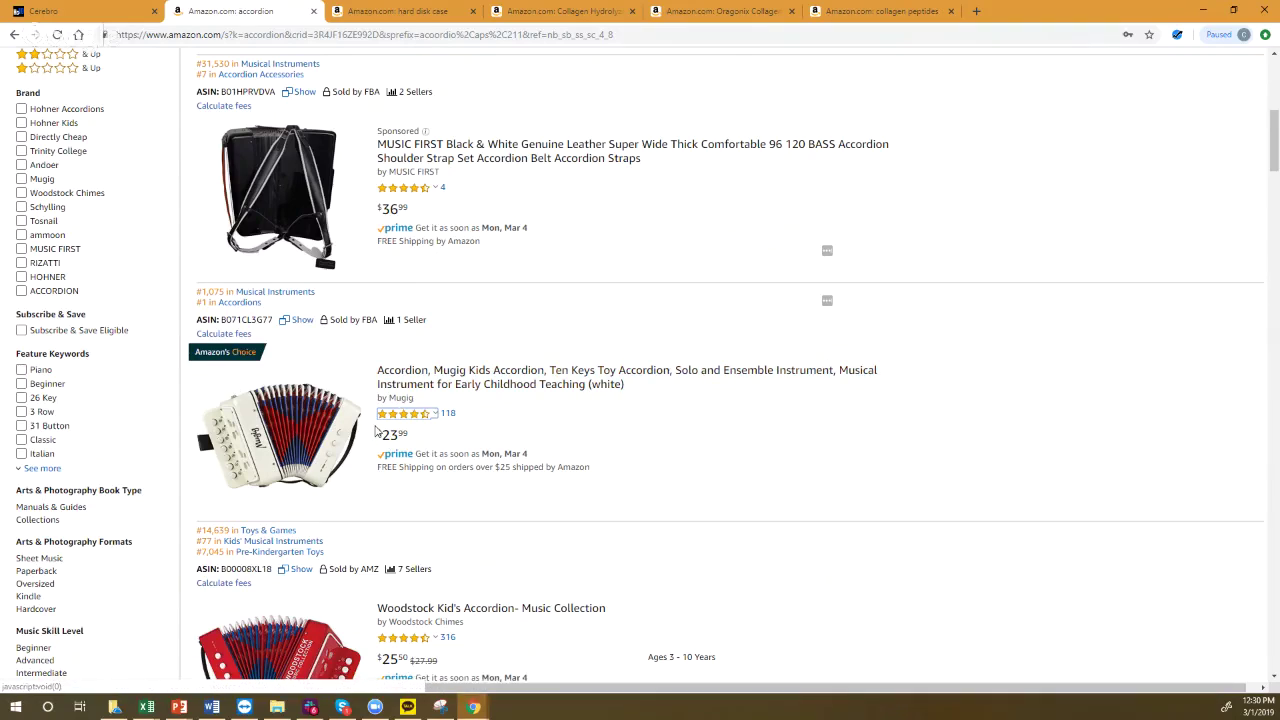
pyautogui.scroll(-2, 377, 434)
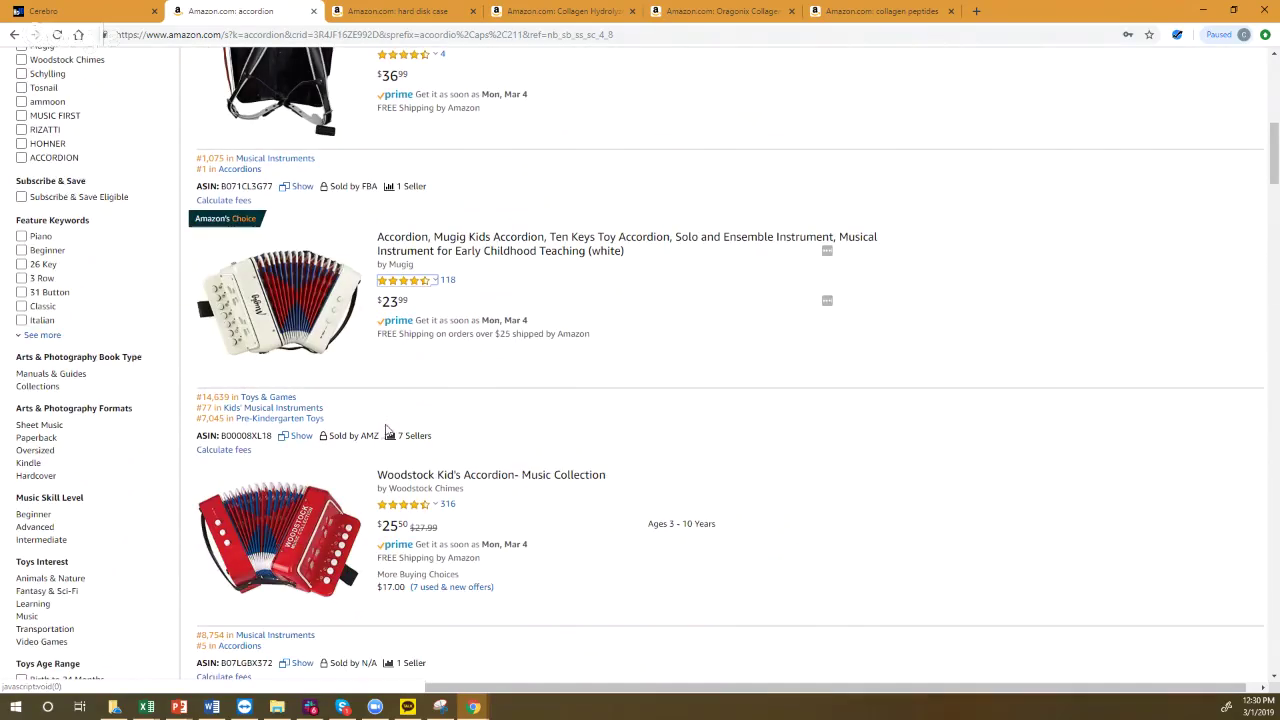
pyautogui.scroll(-5, 380, 471)
pyautogui.scroll(-20, 447, 475)
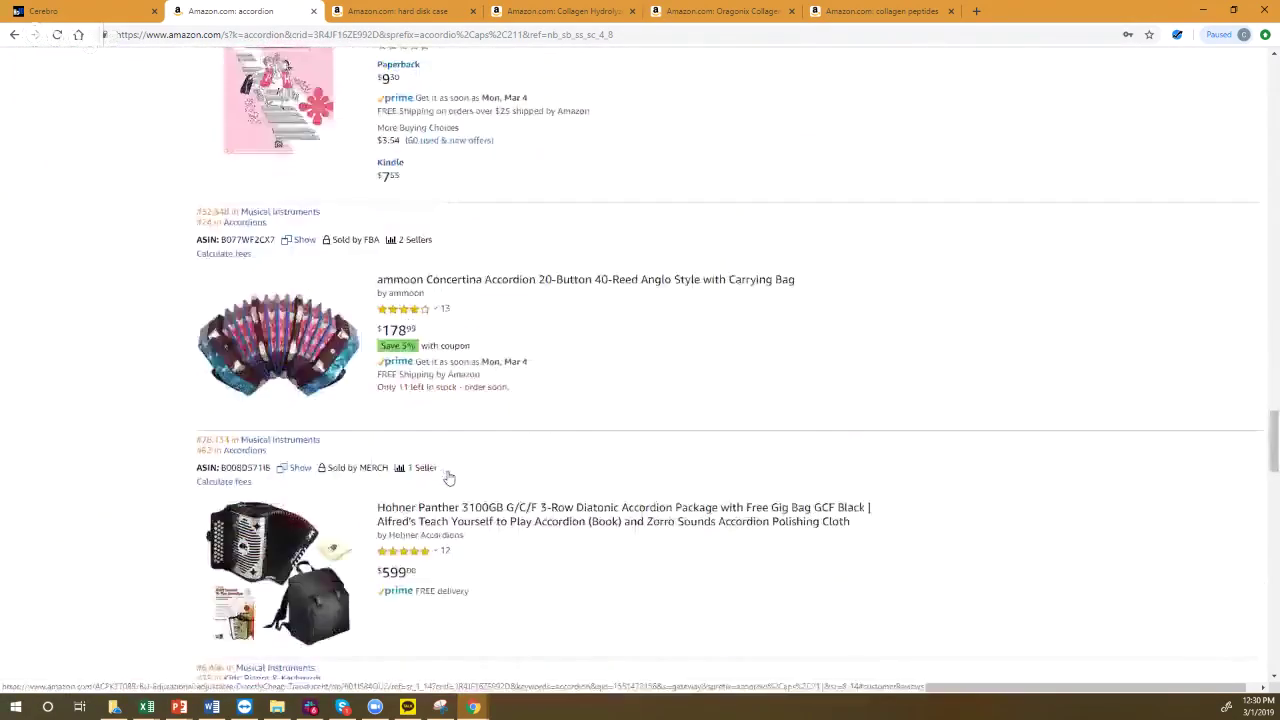
pyautogui.scroll(-4, 447, 476)
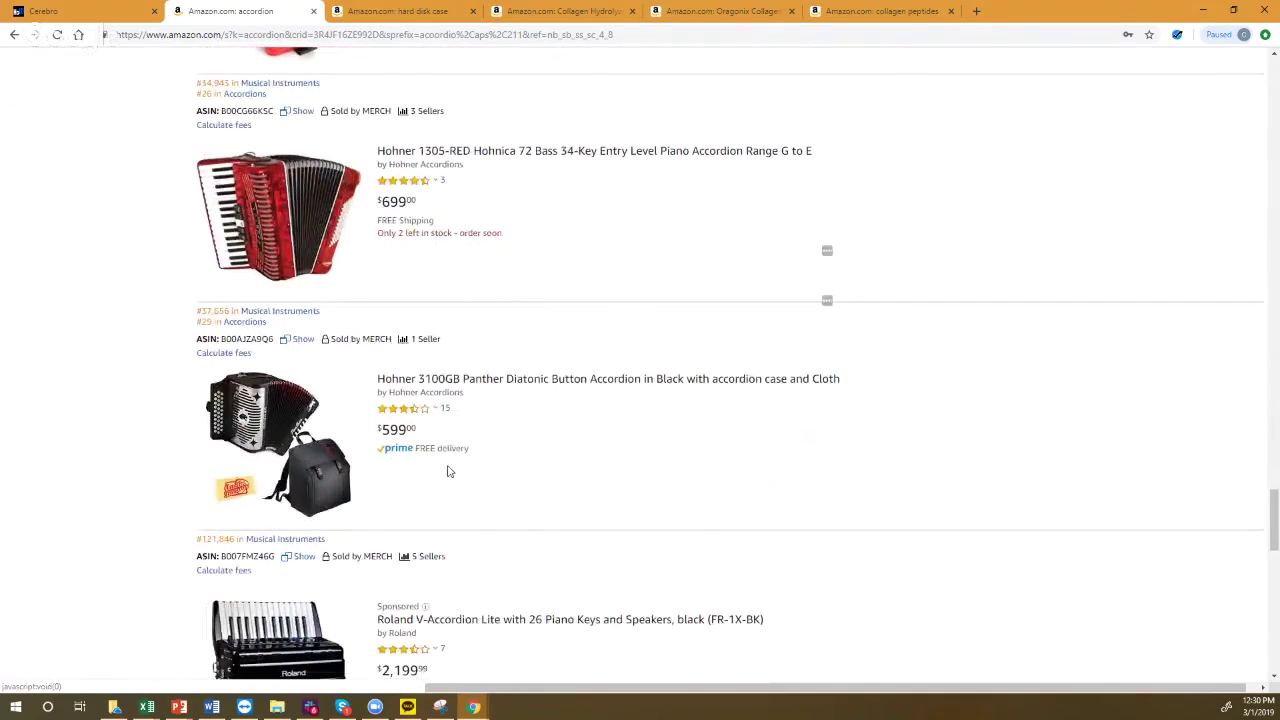
pyautogui.scroll(-1, 446, 471)
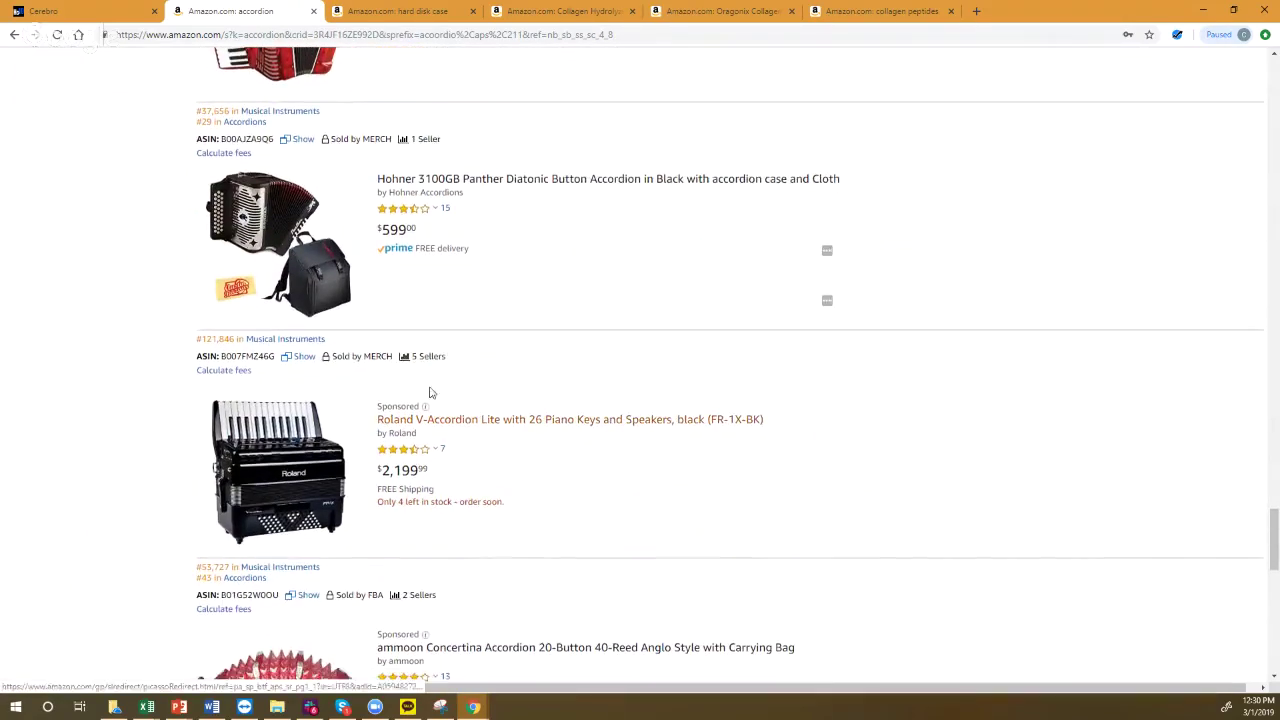
pyautogui.scroll(-2, 378, 445)
pyautogui.scroll(-2, 378, 445)
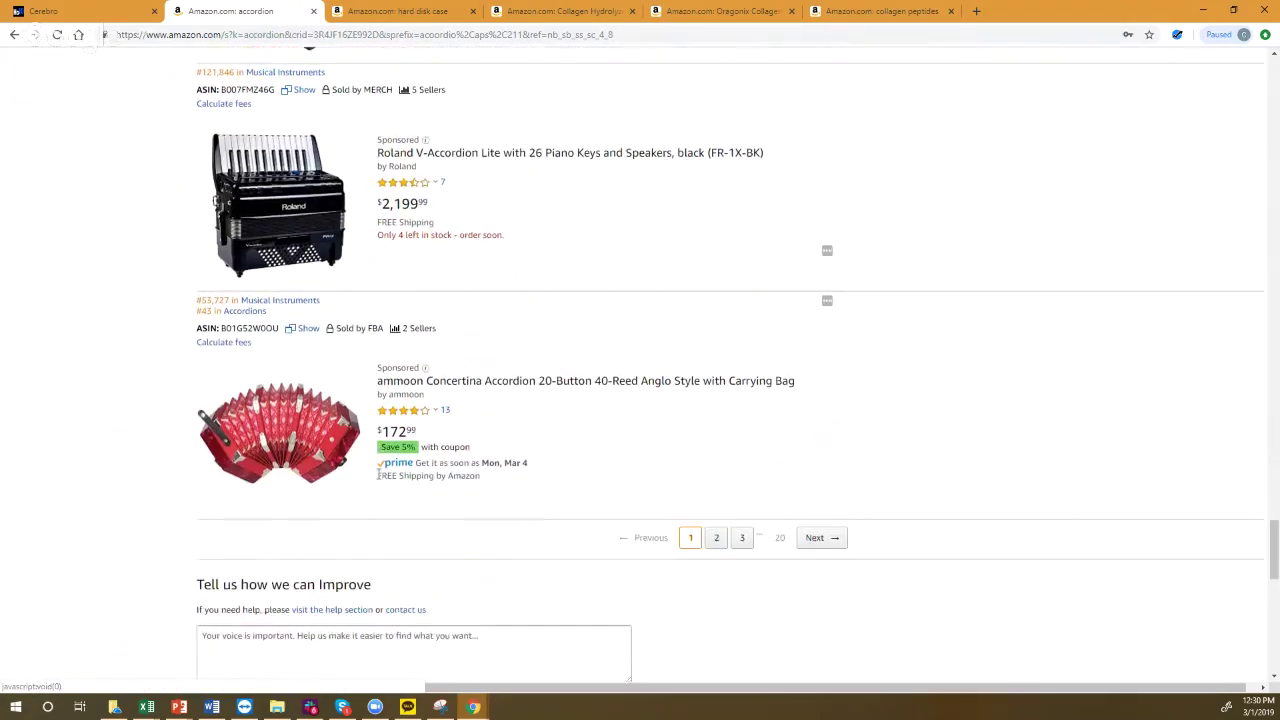
# - Recheck the Hohner 1305-RED, Hohner 3100GB Panther and Roland V-Accordion listings as examples of professional accordions
pyautogui.scroll(5, 378, 470)
pyautogui.scroll(3, 378, 474)
pyautogui.scroll(-1, 377, 480)
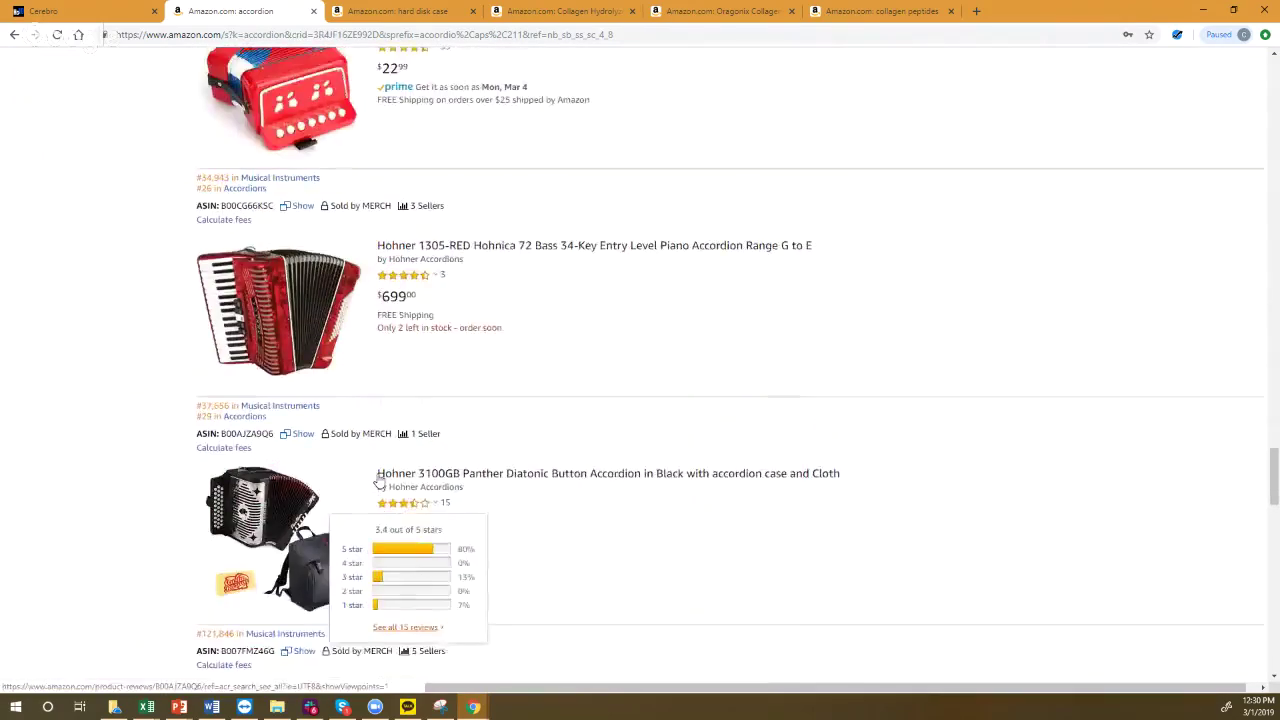
pyautogui.scroll(1, 377, 480)
pyautogui.scroll(-5, 377, 478)
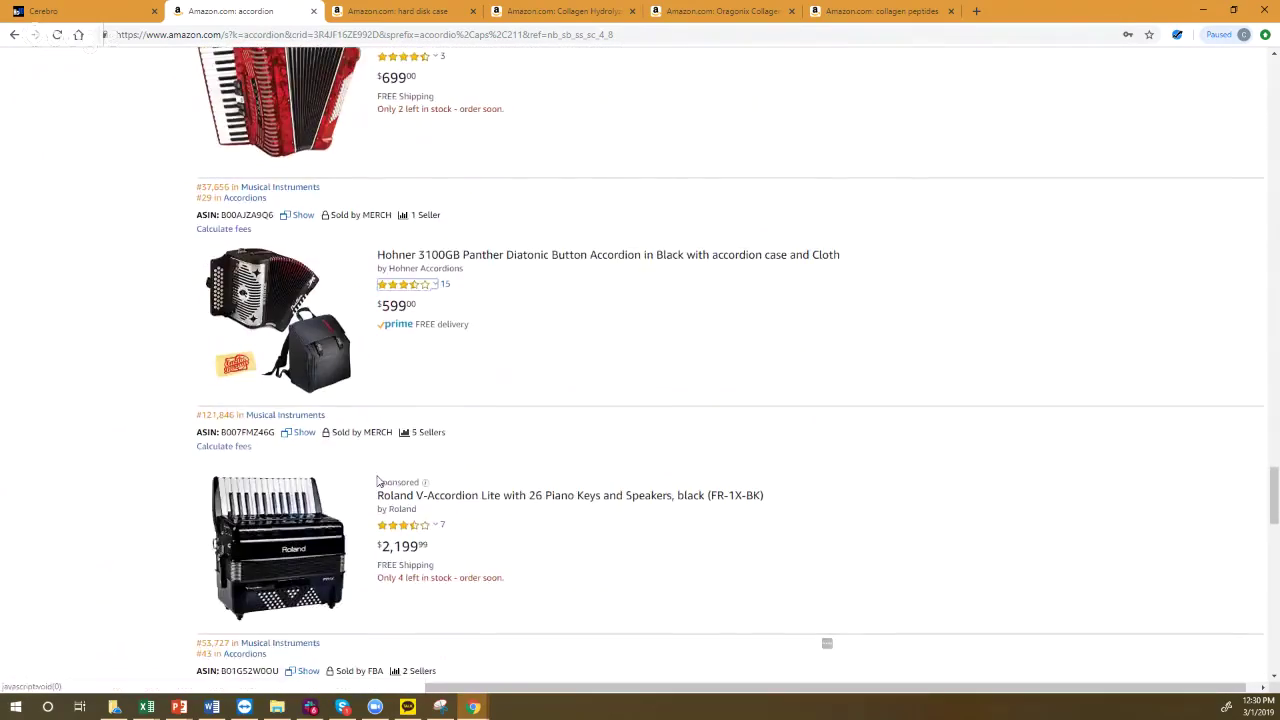
pyautogui.scroll(1, 377, 475)
pyautogui.scroll(2, 378, 476)
pyautogui.scroll(-2, 378, 480)
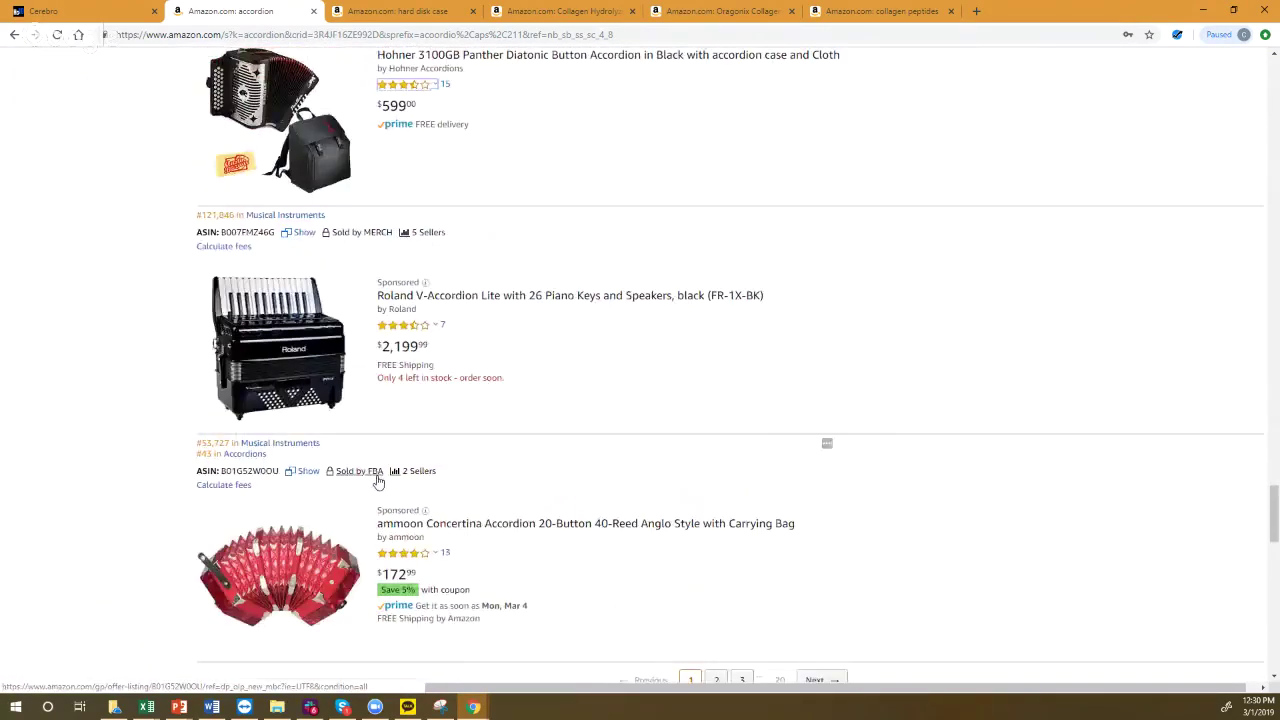
# - Copy the ASIN of the Hohner Panther 3100GB package with gig bag and open its product page
pyautogui.scroll(10, 378, 481)
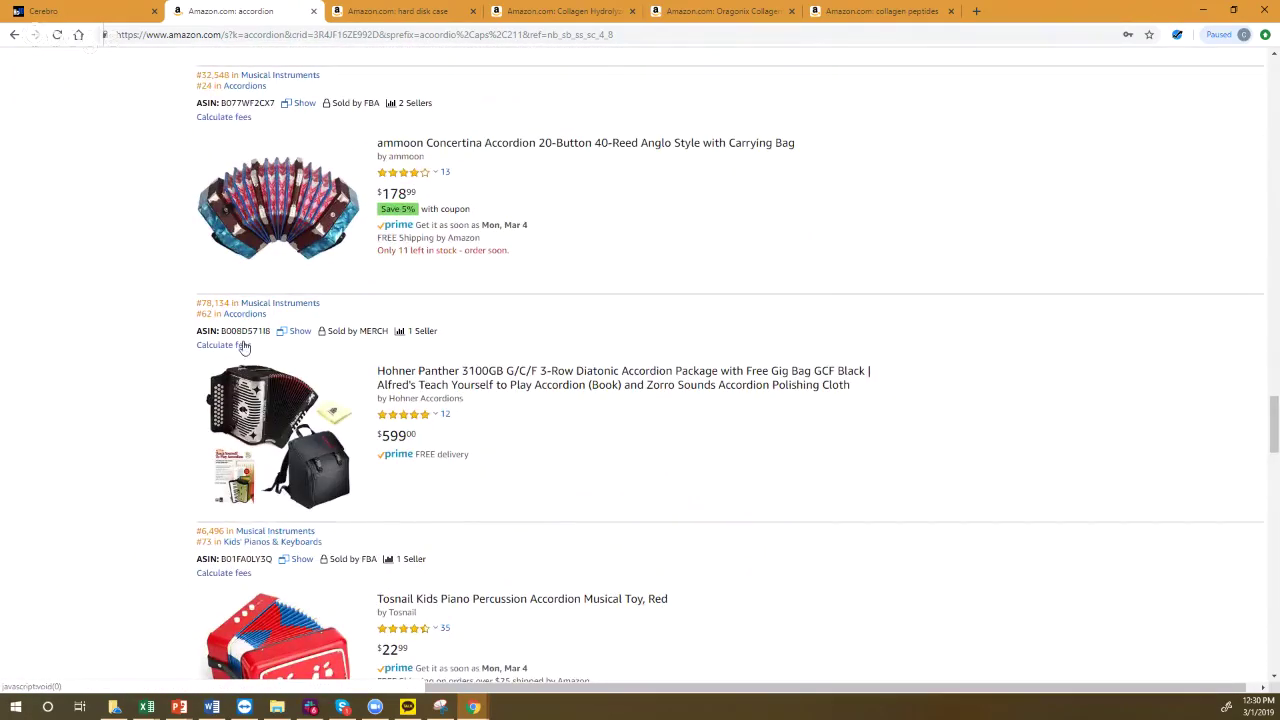
pyautogui.doubleClick(243, 332)
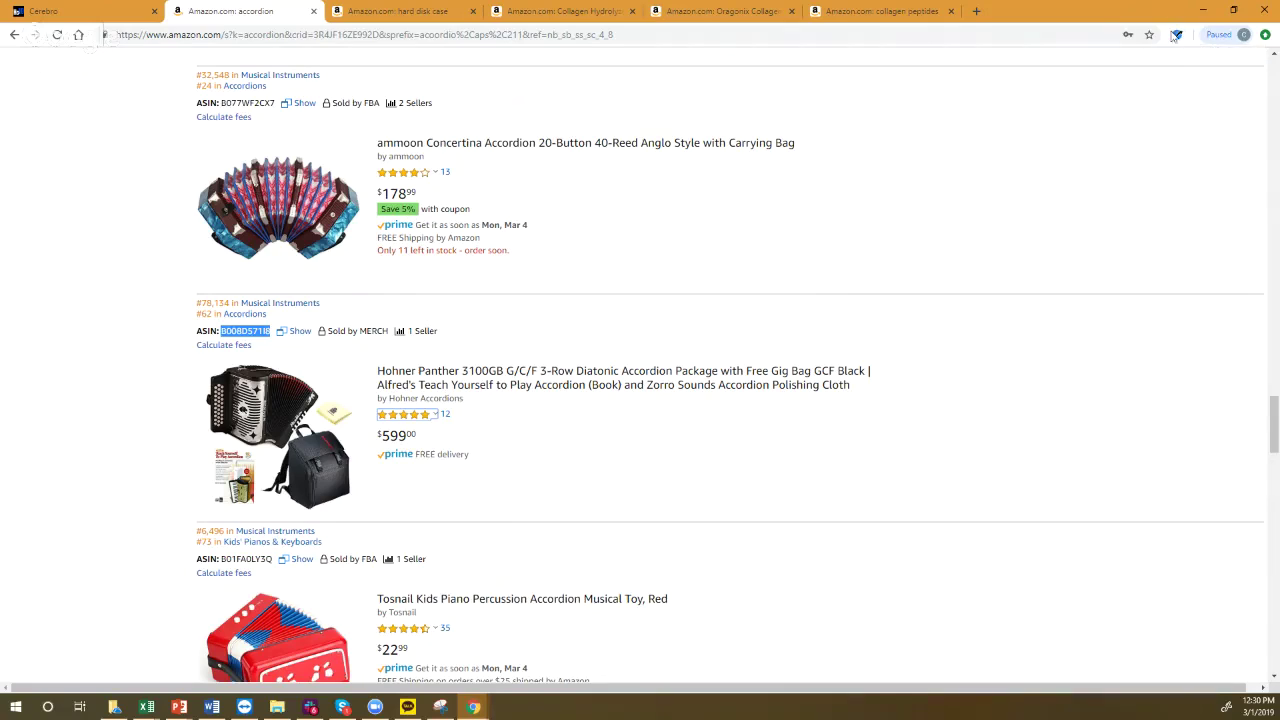
pyautogui.click(549, 371)
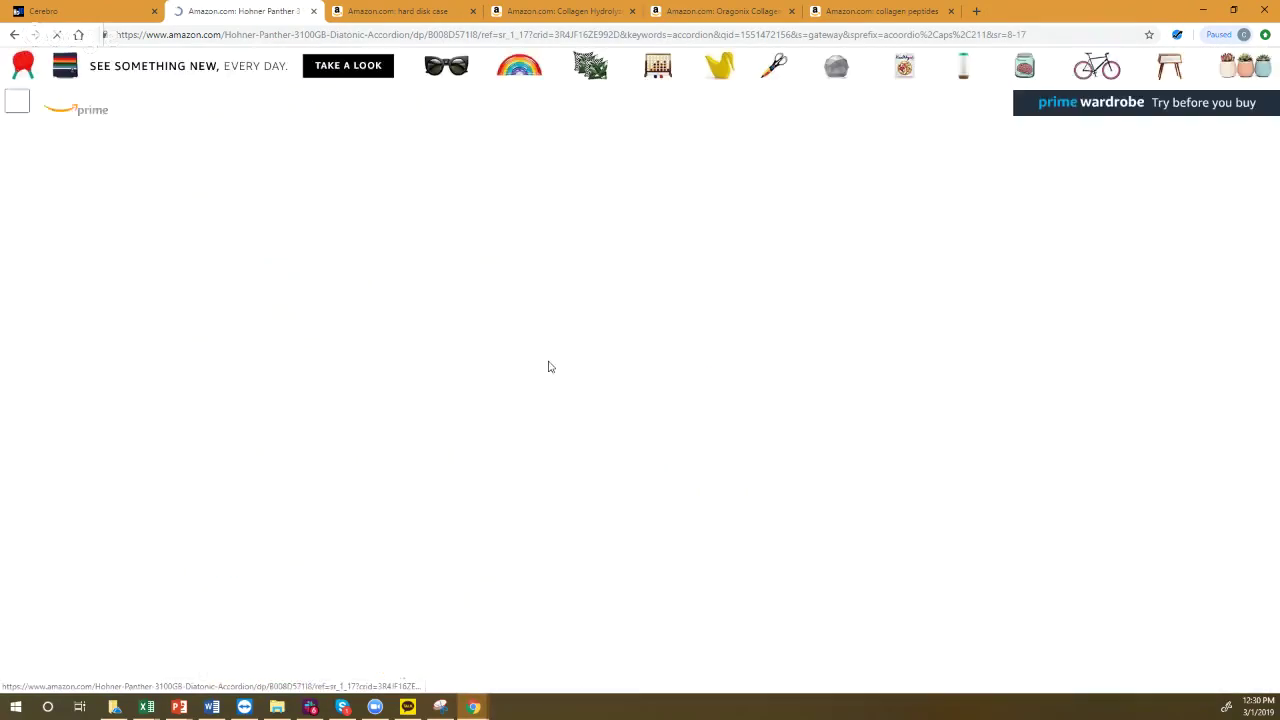
# - Check the Hohner Panther package's sales and revenue with the Helium 10 Xray tool, closing the report when finished
pyautogui.click(1179, 37)
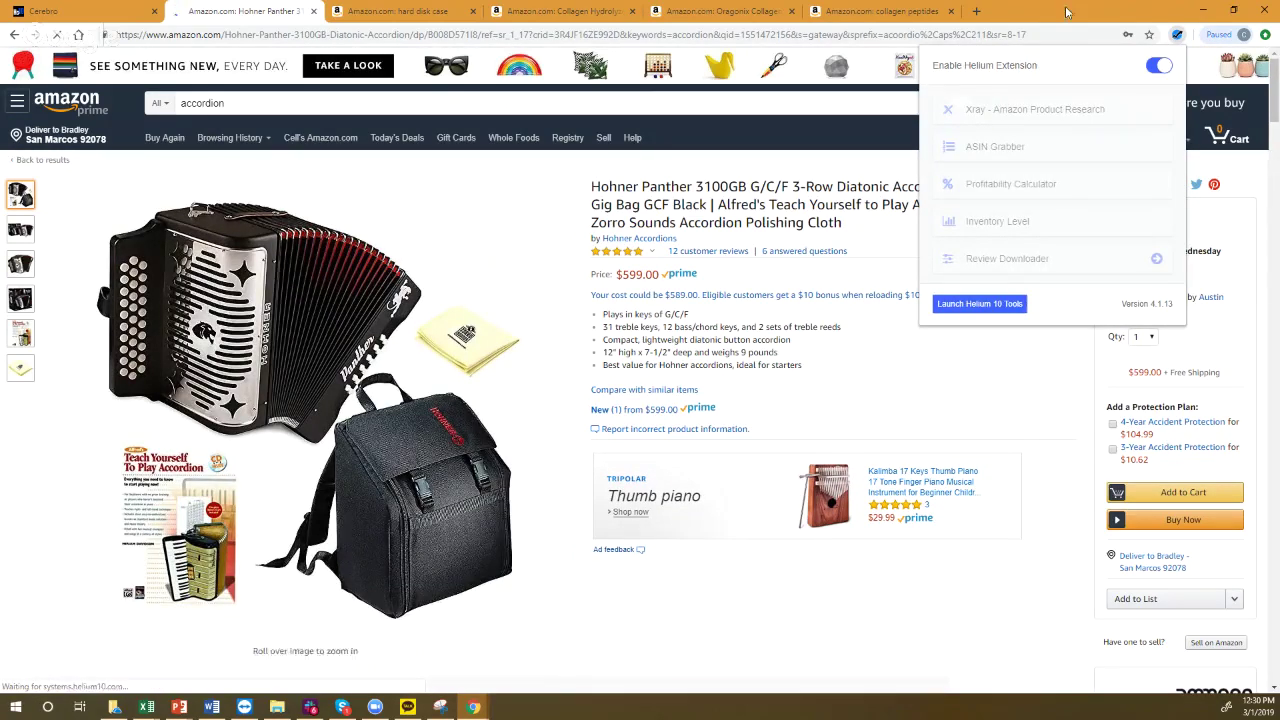
pyautogui.click(1178, 36)
pyautogui.click(1178, 36)
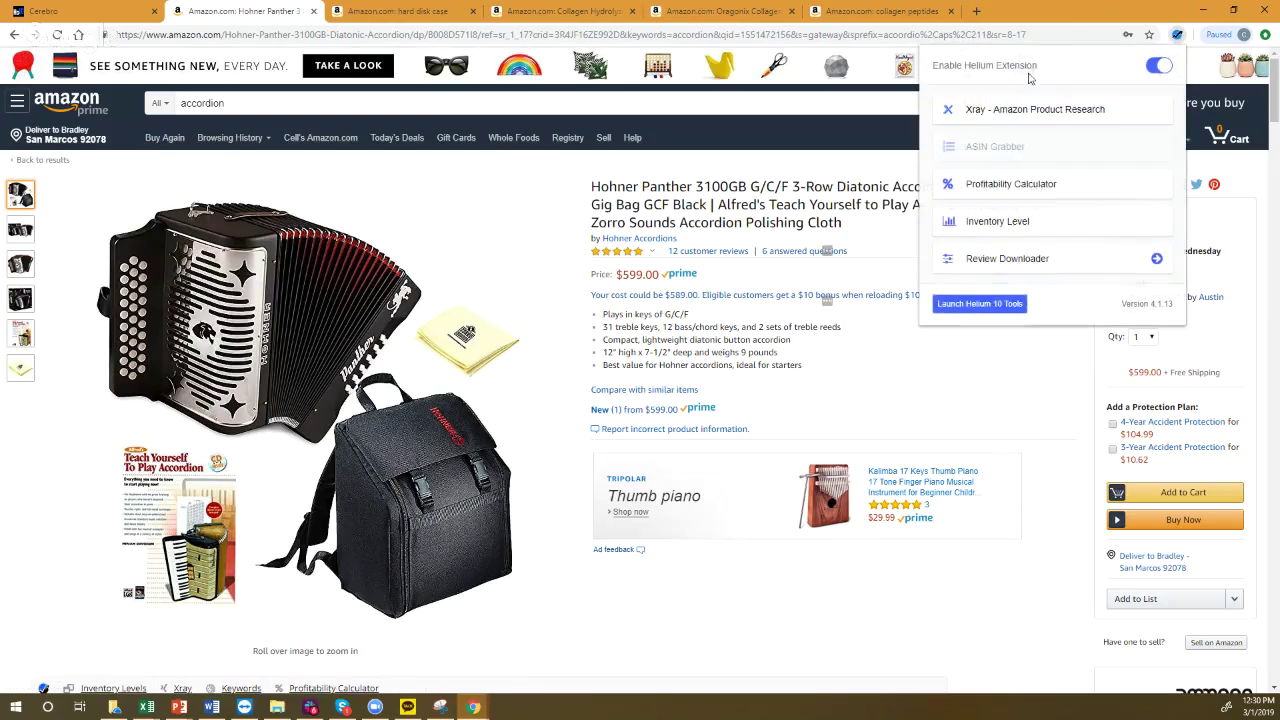
pyautogui.click(998, 112)
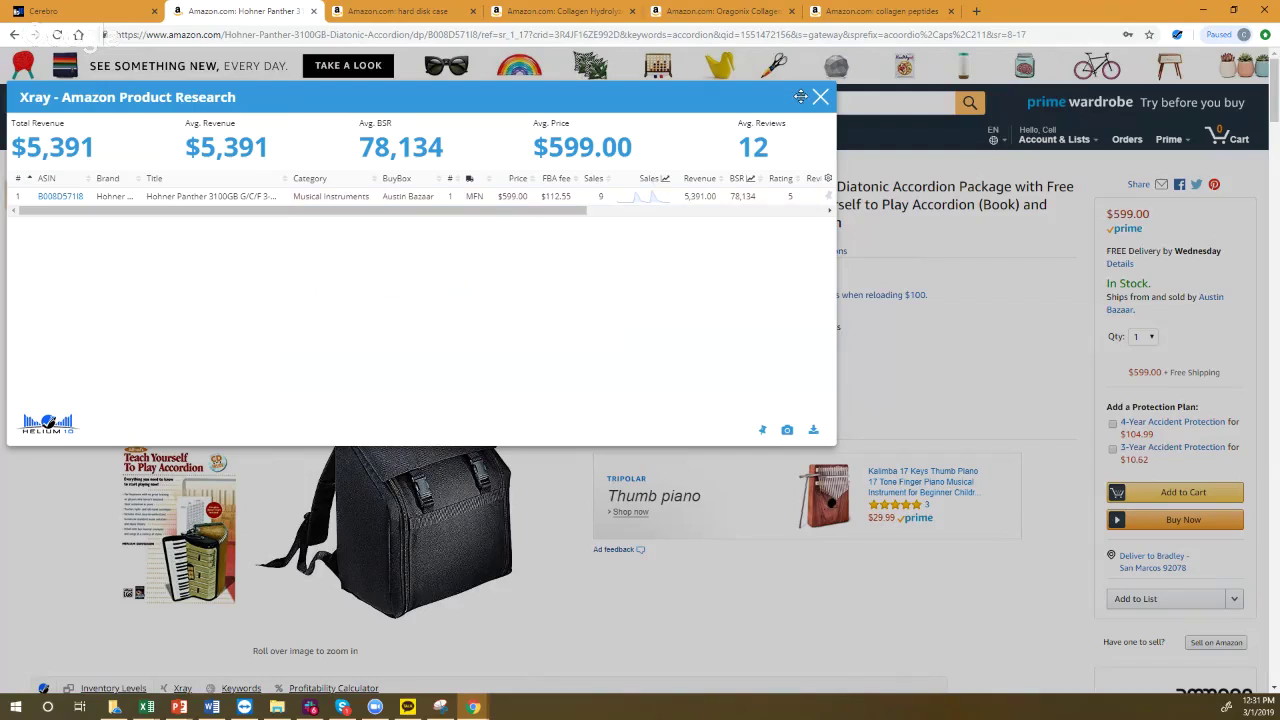
pyautogui.click(820, 101)
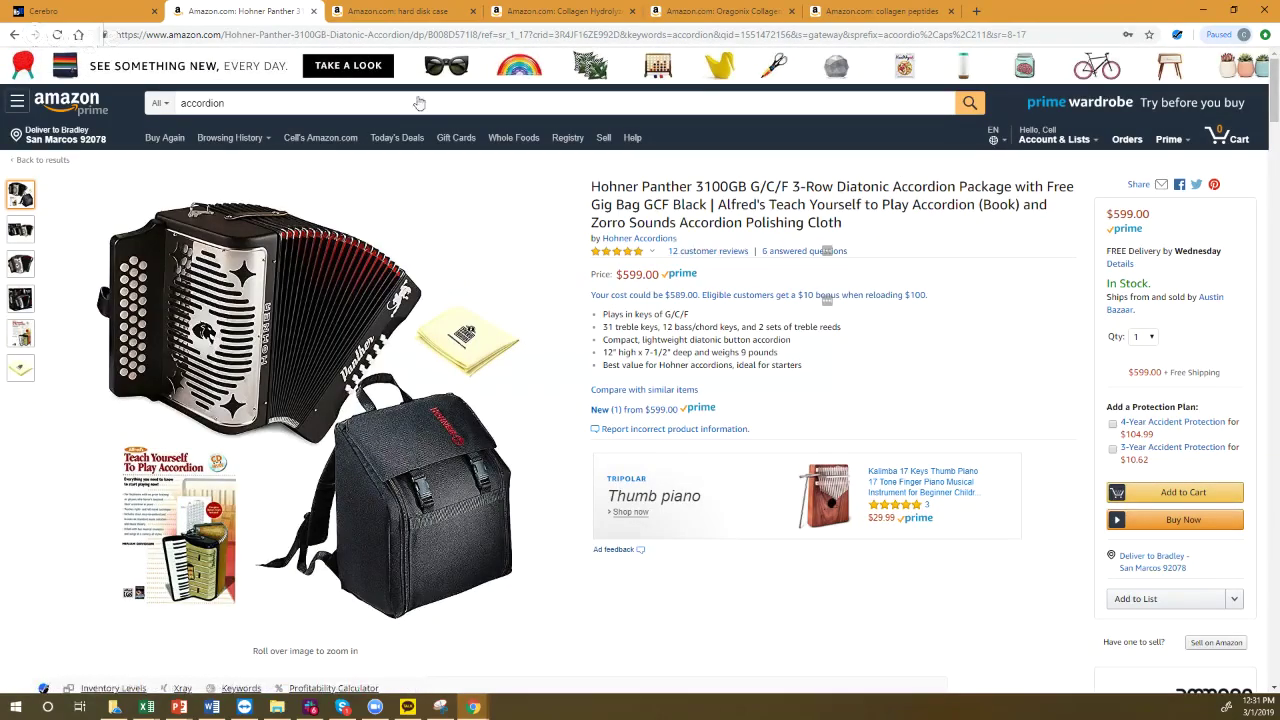
# - Switch to Cerebro and enter the Hohner Panther ASIN B008D571I8 for the reverse ASIN lookup
pyautogui.click(97, 10)
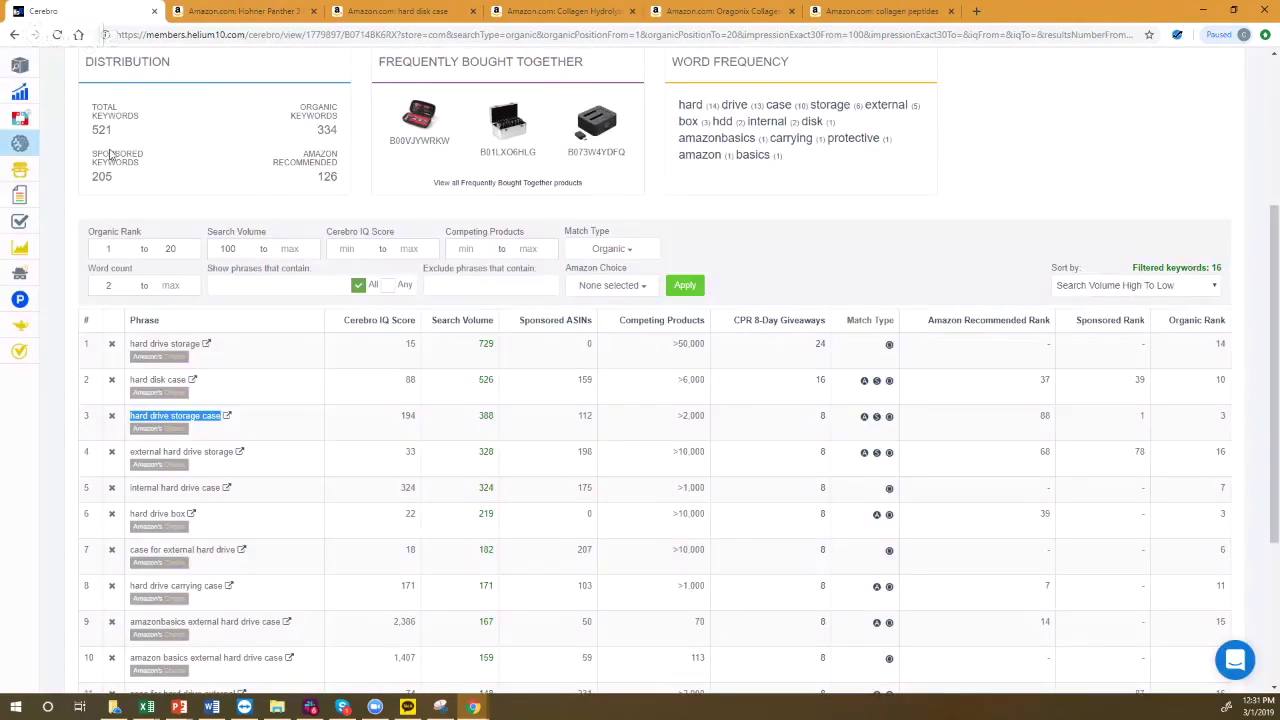
pyautogui.scroll(3, 110, 155)
pyautogui.click(108, 168)
pyautogui.write('B000D57168')
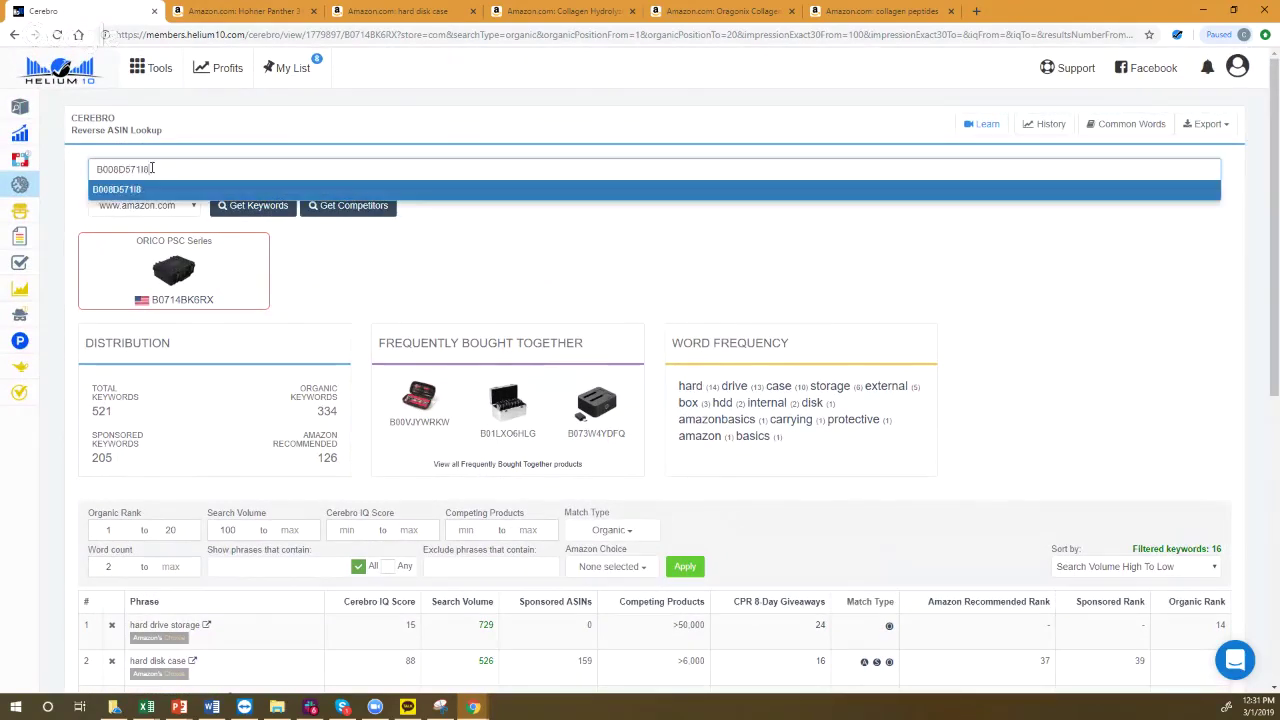
pyautogui.press('Return')
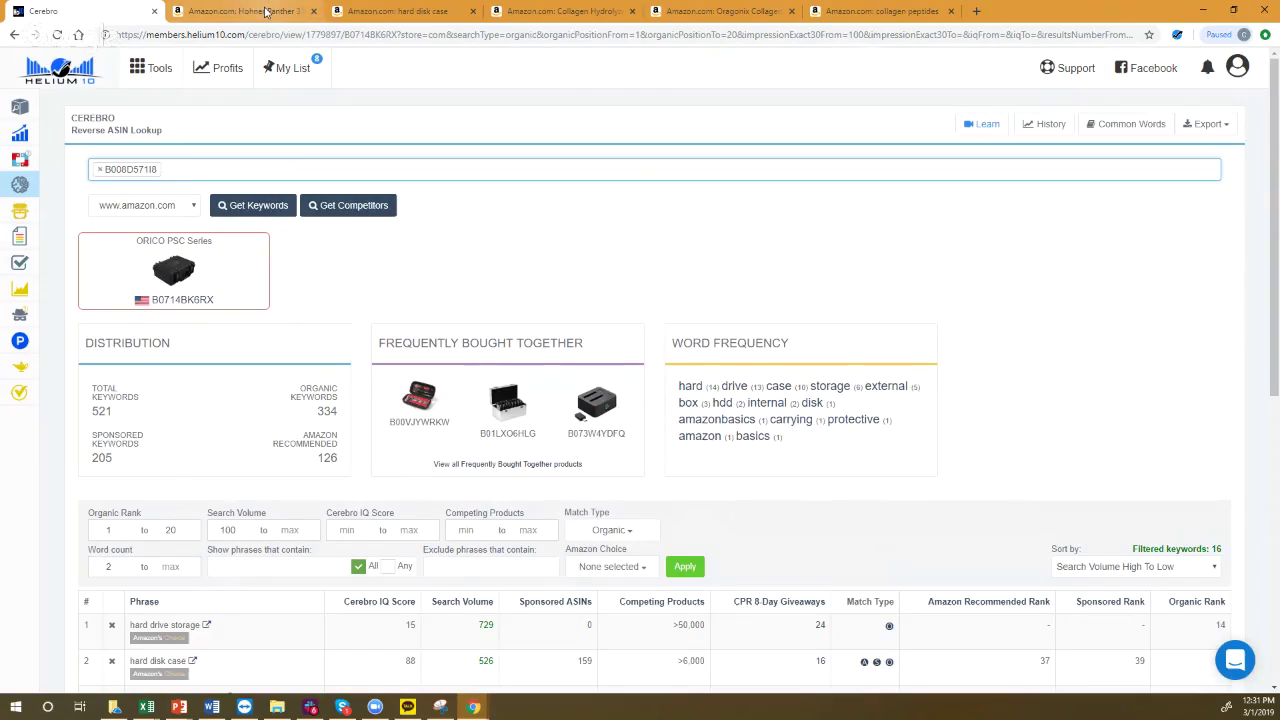
# - Return to the Amazon "accordion" results and review the listings from the first one down to the Rizatti Bronco accordions
pyautogui.click(265, 11)
pyautogui.hotkey('alt', 'Left')
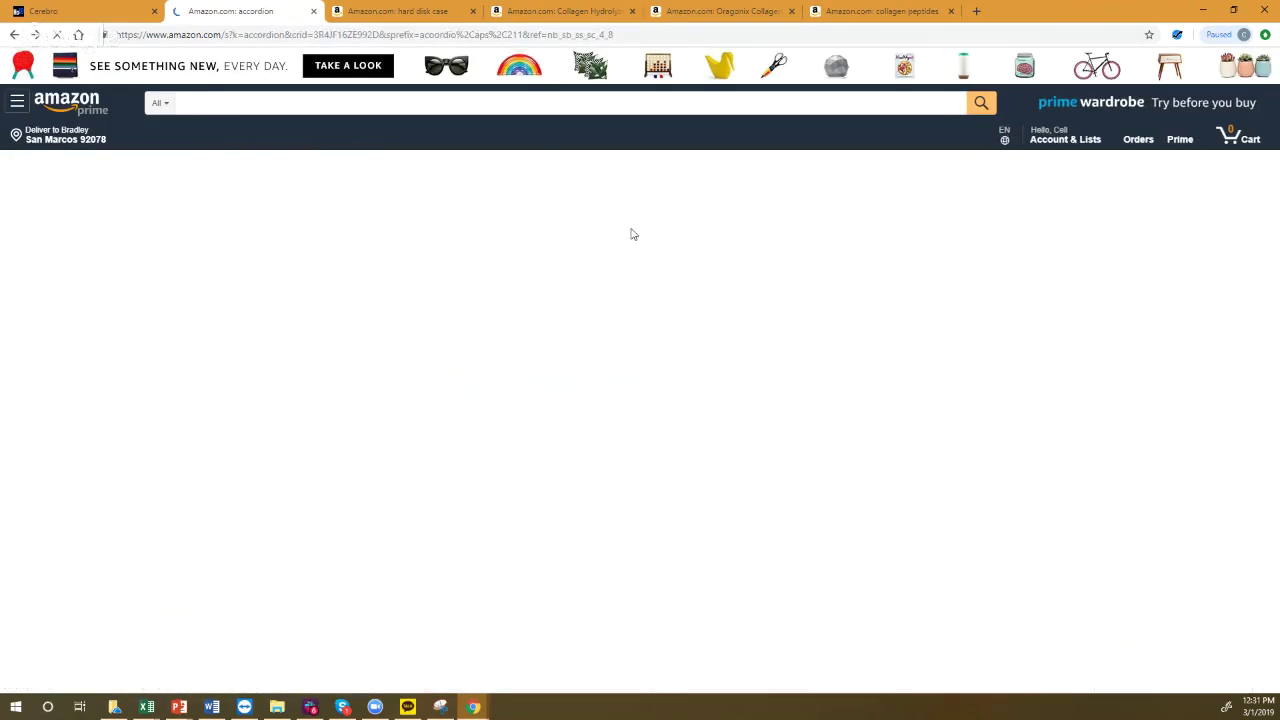
pyautogui.scroll(10, 800, 382)
pyautogui.scroll(15, 800, 382)
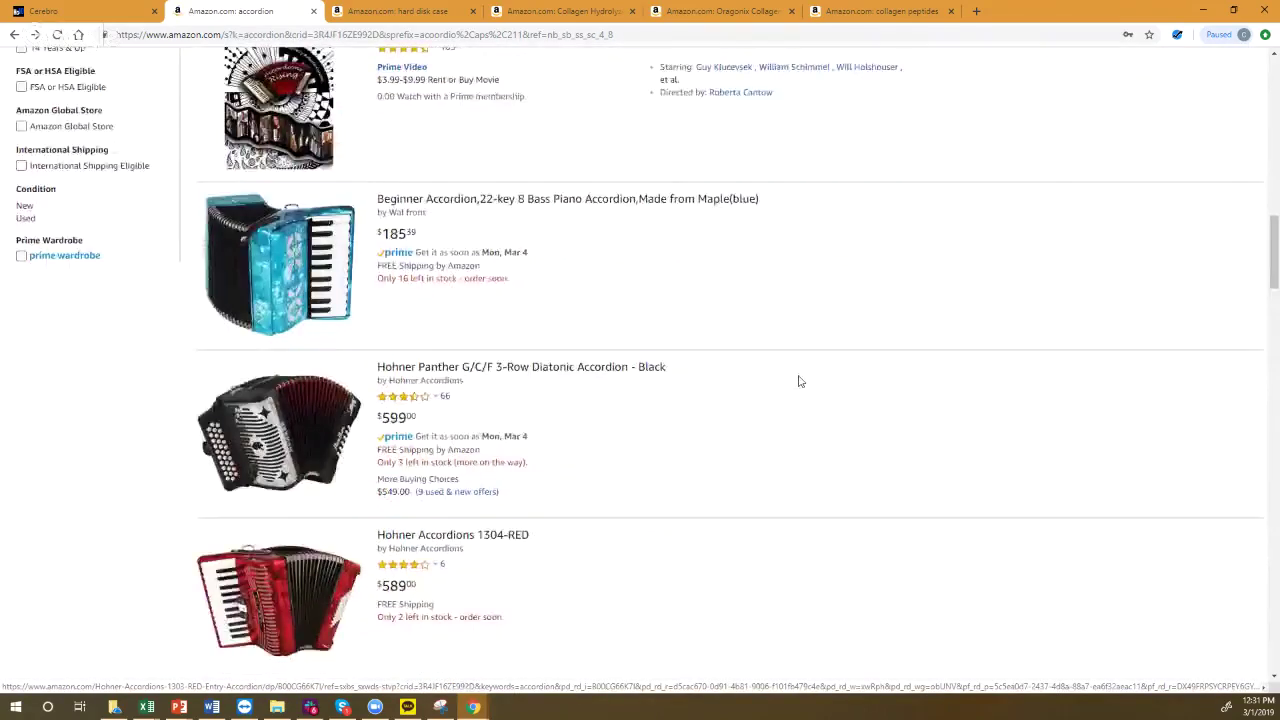
pyautogui.scroll(15, 800, 382)
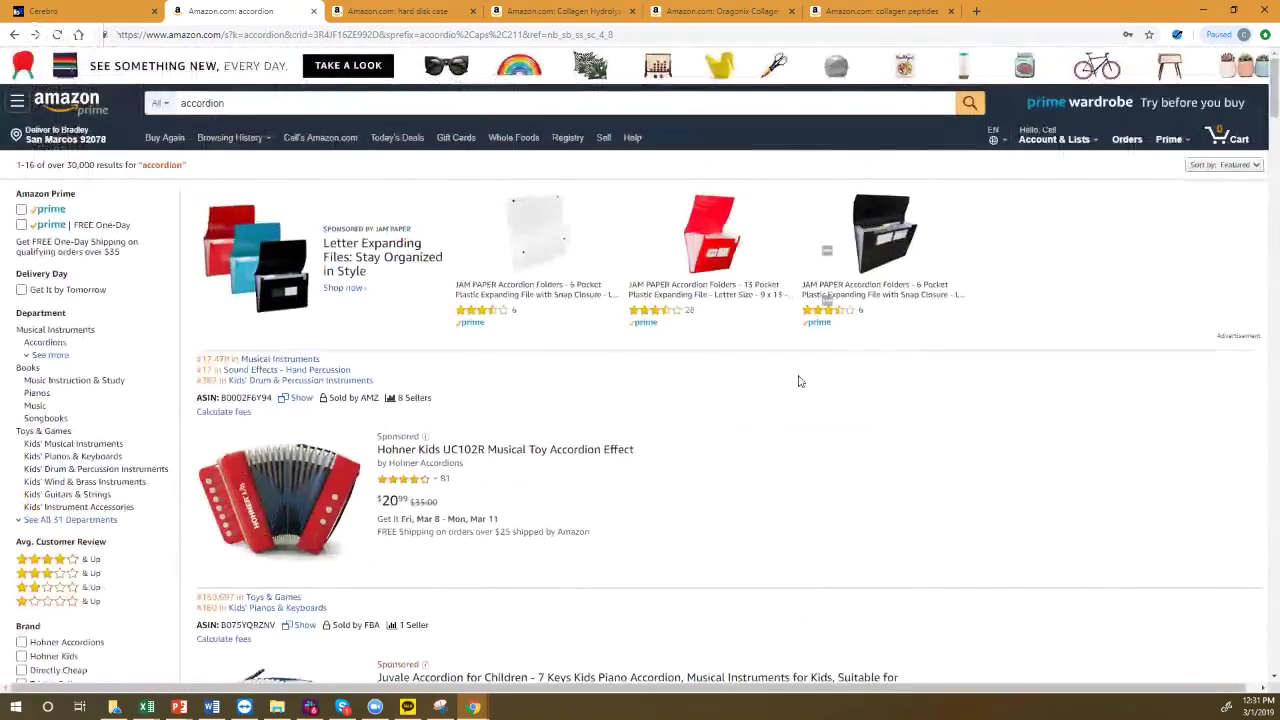
pyautogui.scroll(-7, 800, 382)
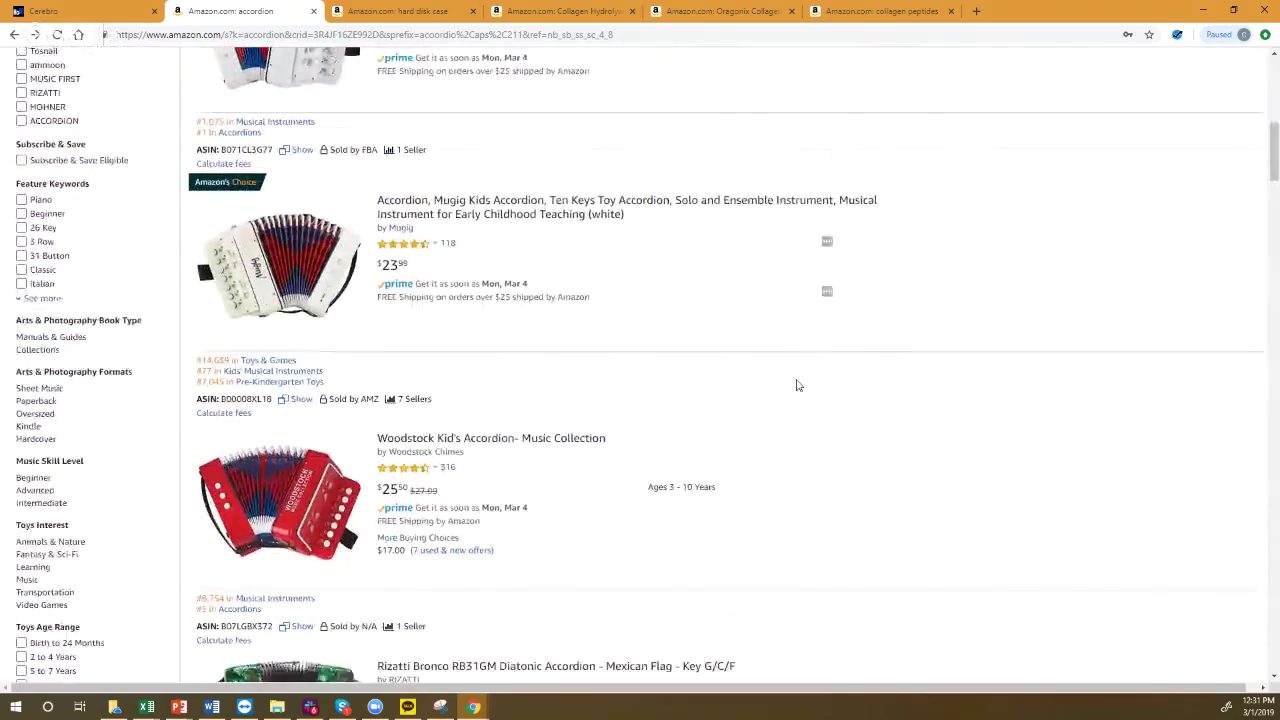
pyautogui.scroll(-1, 797, 385)
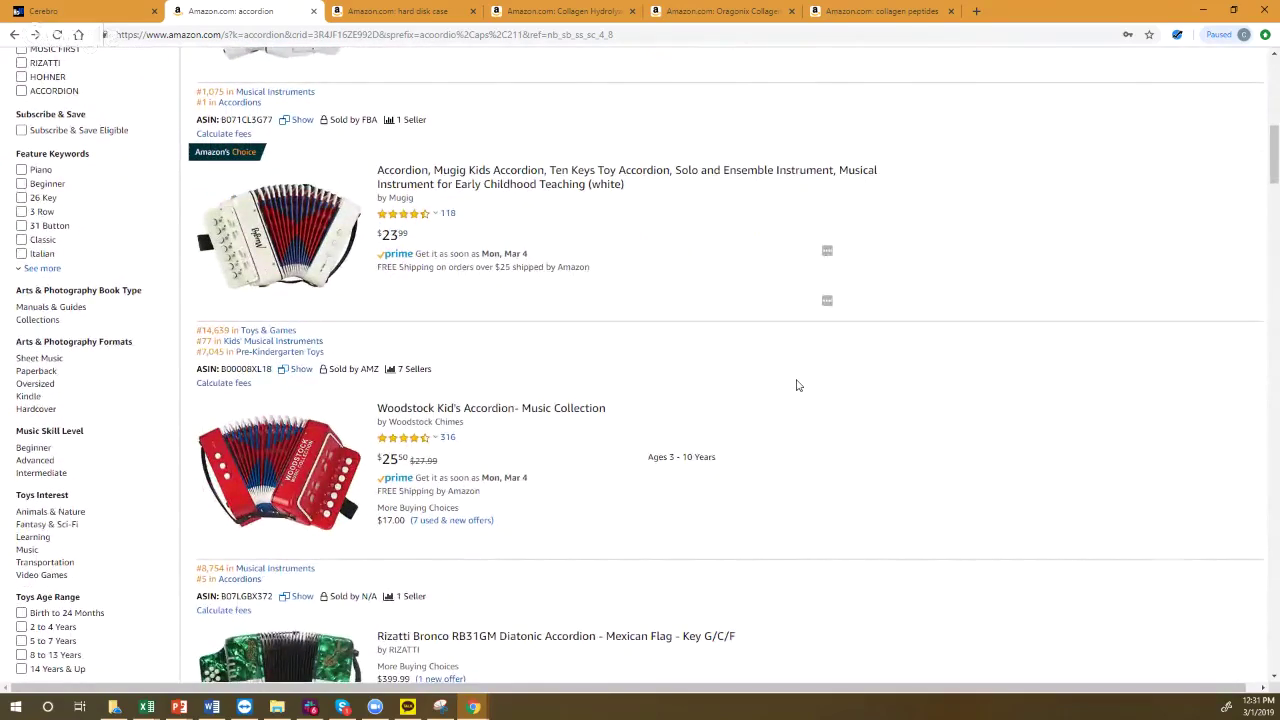
pyautogui.scroll(-3, 797, 385)
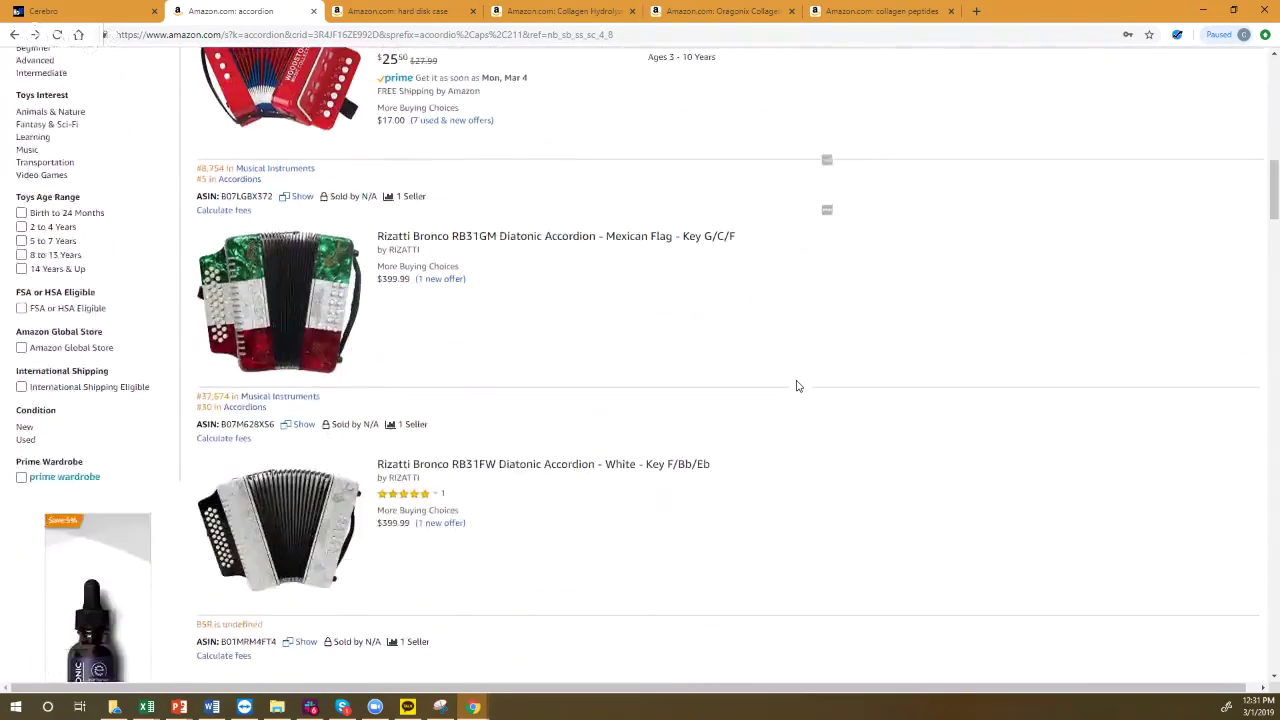
pyautogui.scroll(3, 797, 385)
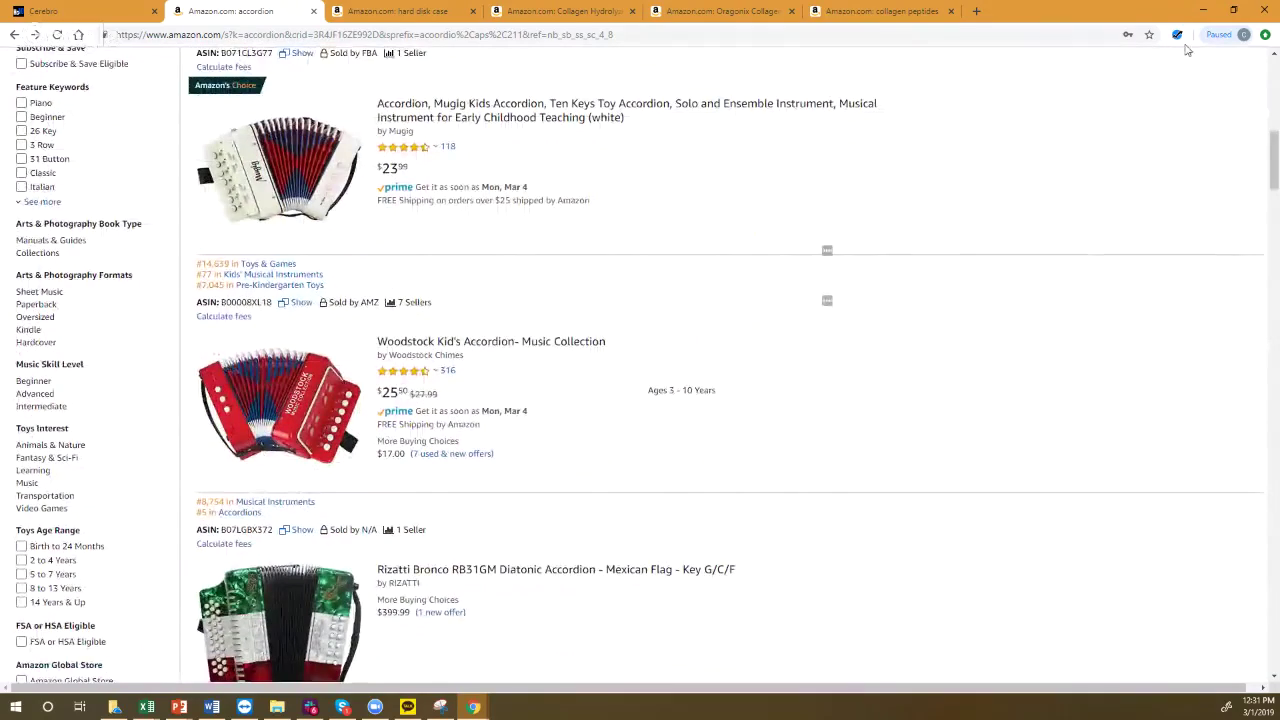
# - Run Xray on the "accordion" results and sort the products by revenue, highest first
pyautogui.click(1177, 35)
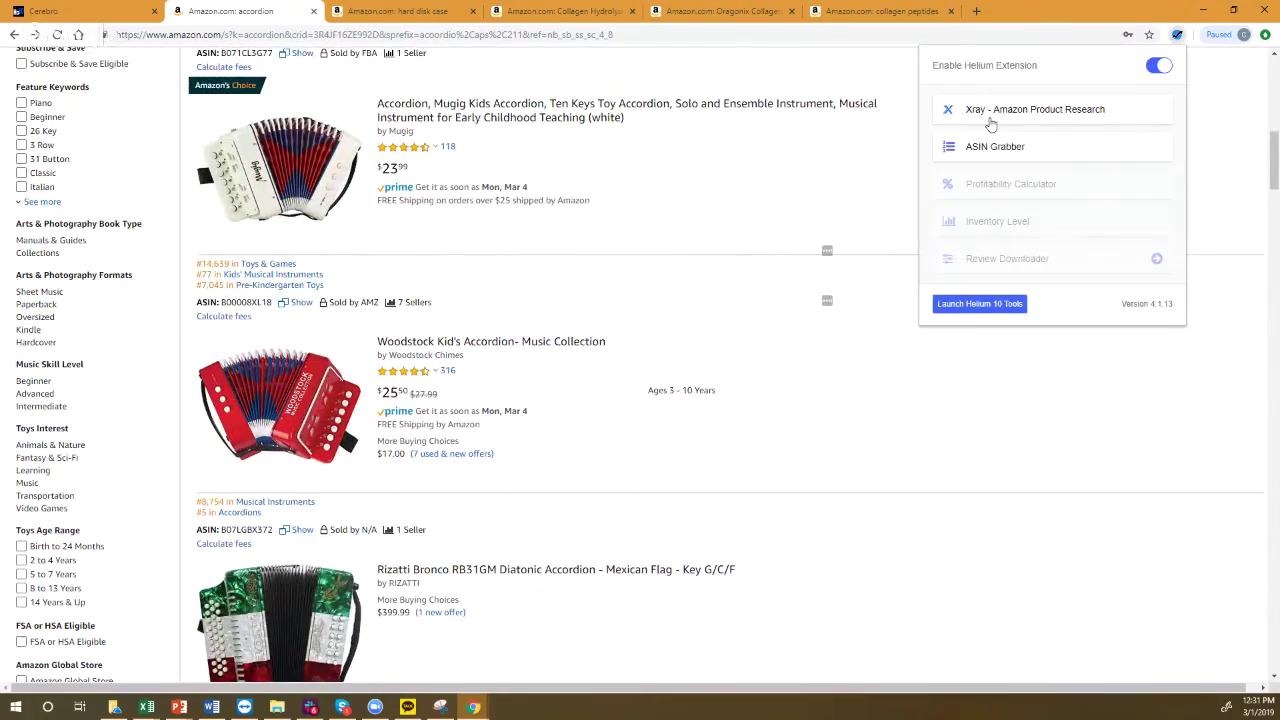
pyautogui.click(997, 112)
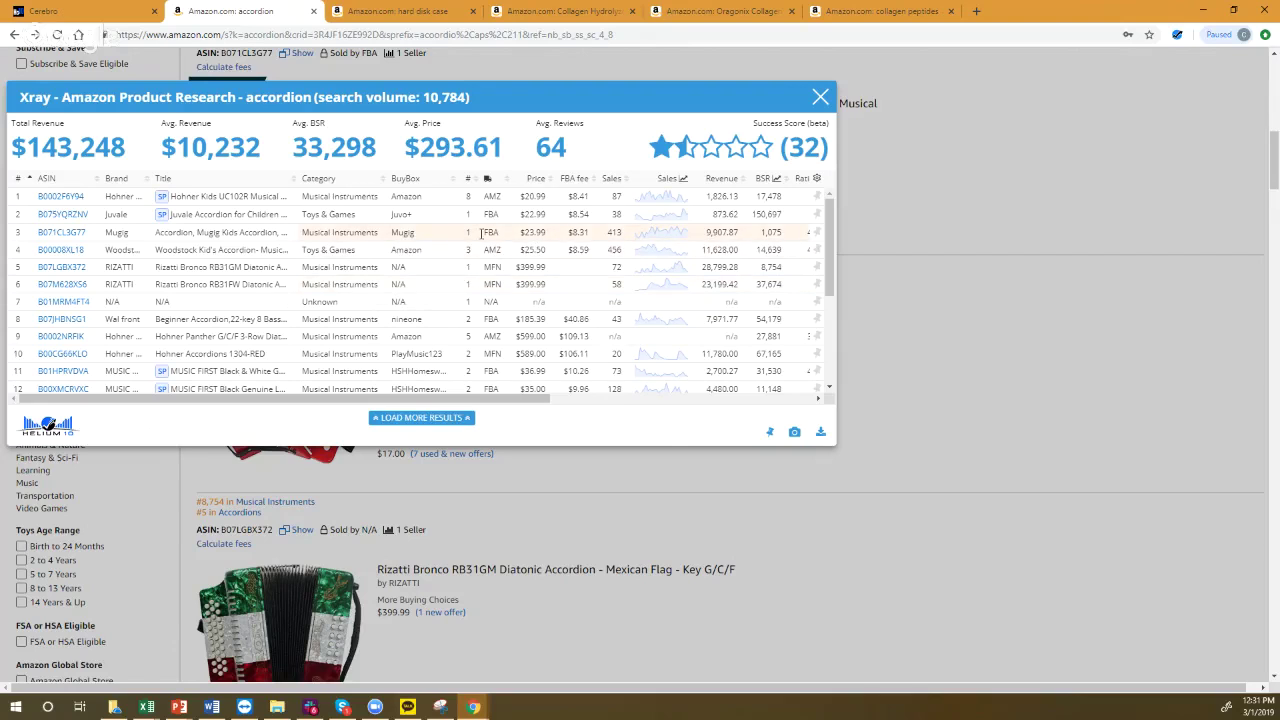
pyautogui.click(610, 180)
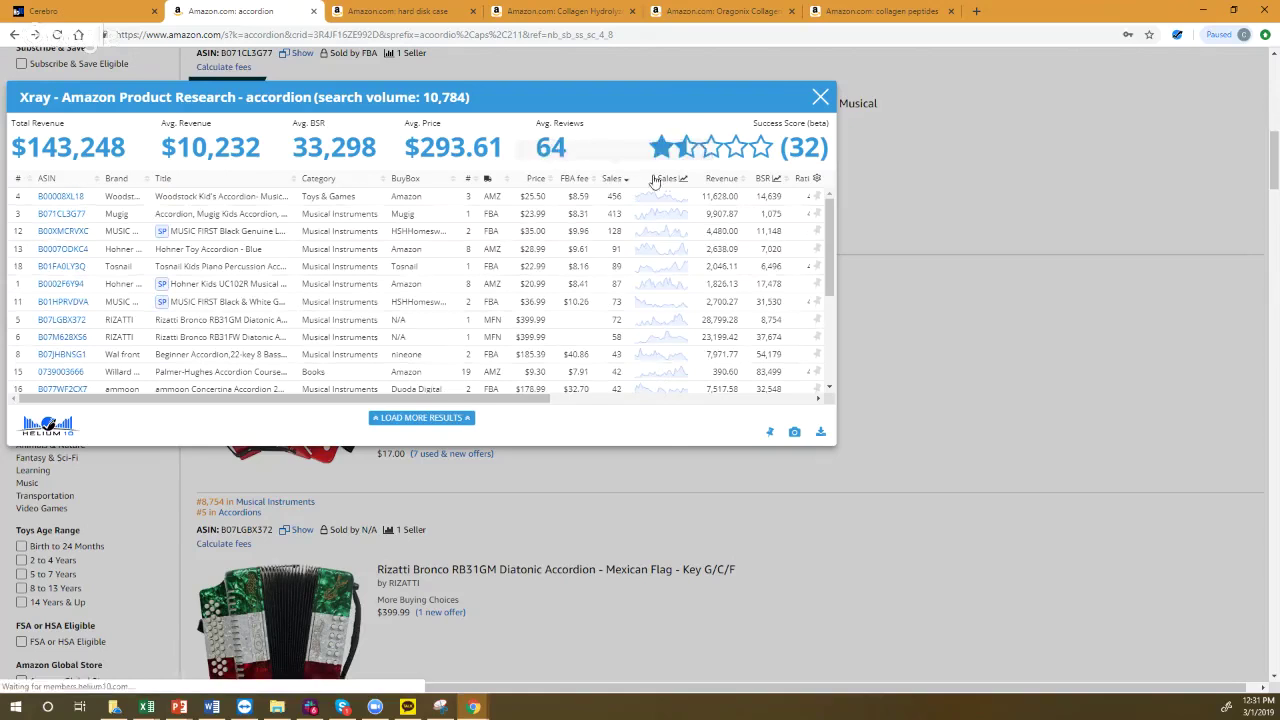
pyautogui.click(724, 180)
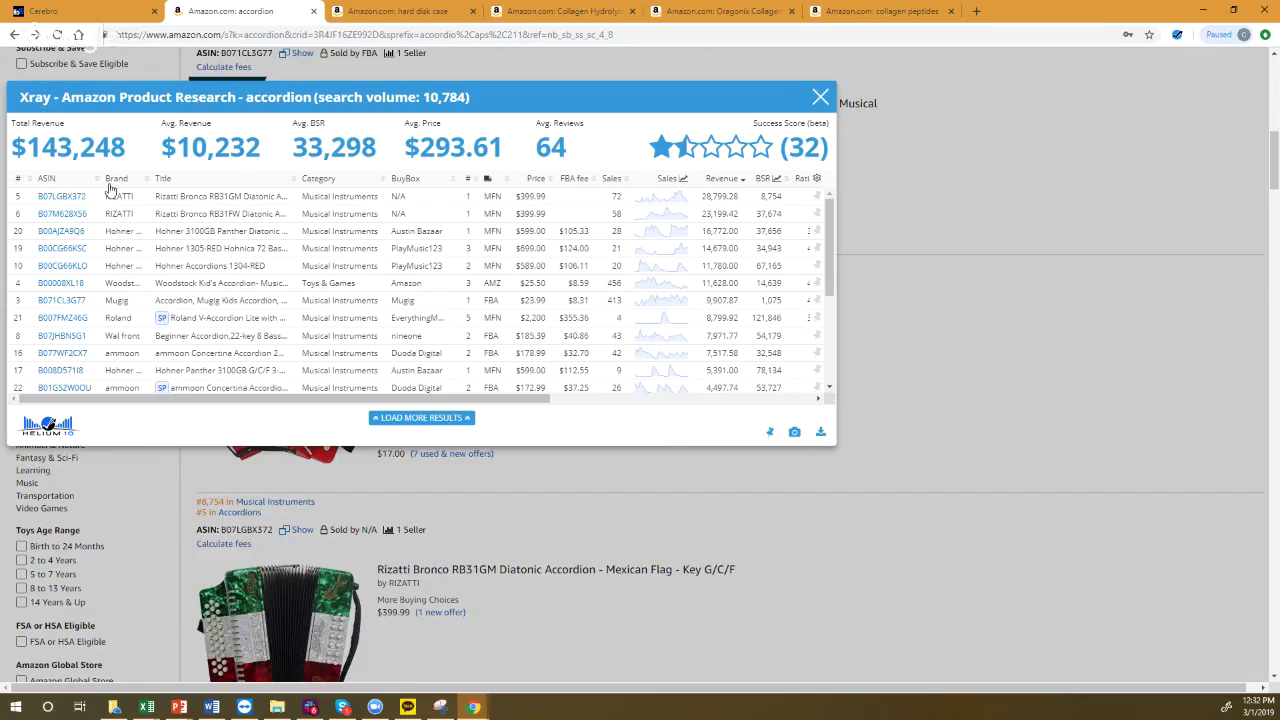
# - Compare the highest-revenue accordions in the Xray report with the ASIN already entered in Cerebro
pyautogui.moveTo(50, 236)
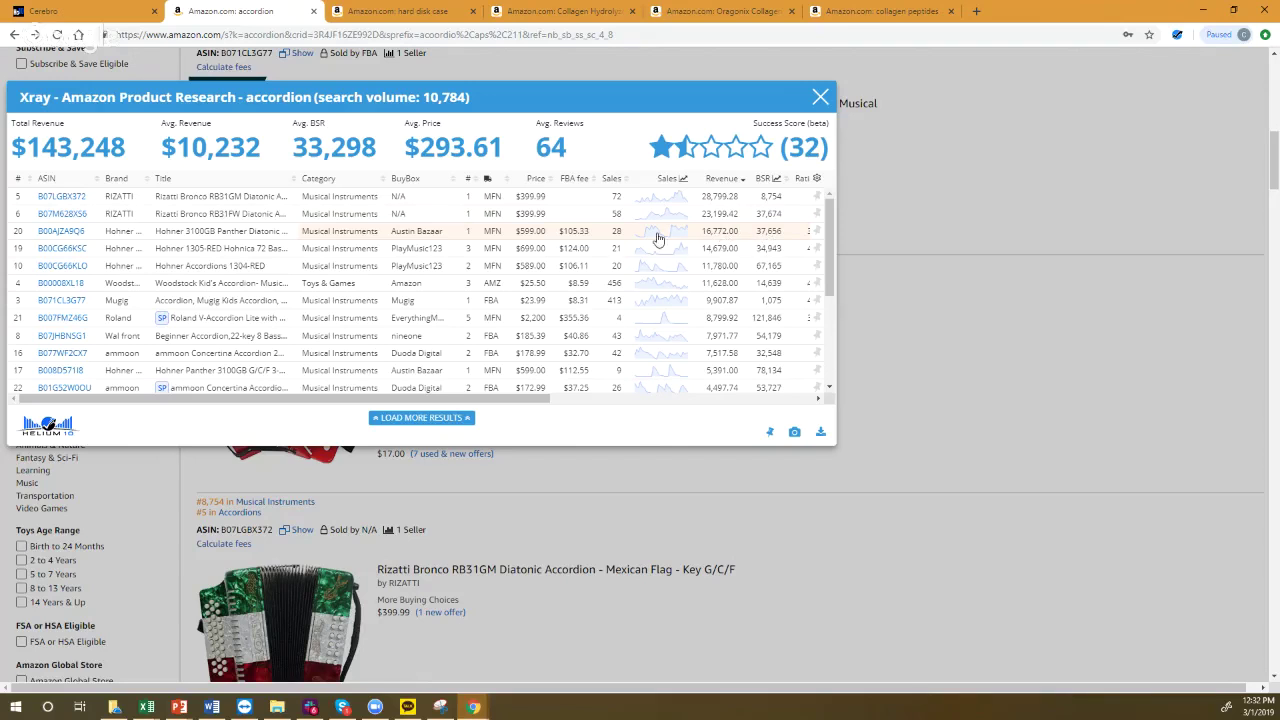
pyautogui.click(94, 12)
pyautogui.click(230, 11)
pyautogui.moveTo(72, 286)
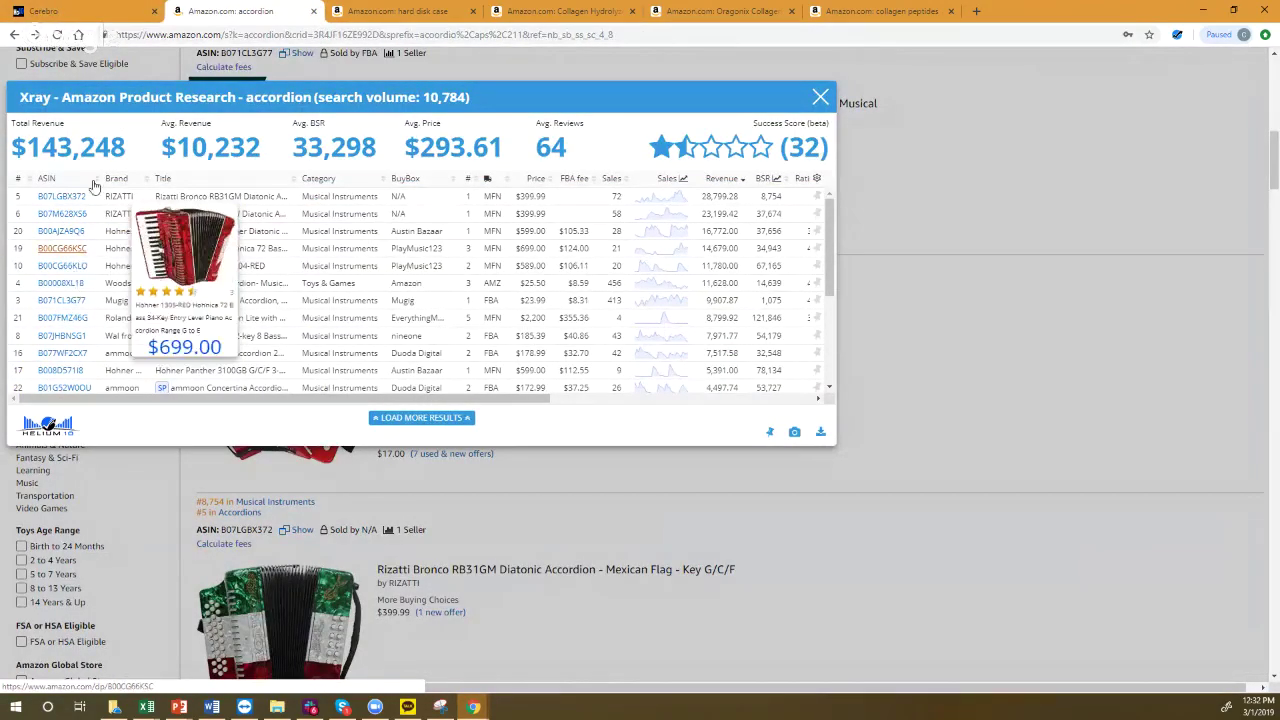
pyautogui.click(95, 12)
pyautogui.click(145, 176)
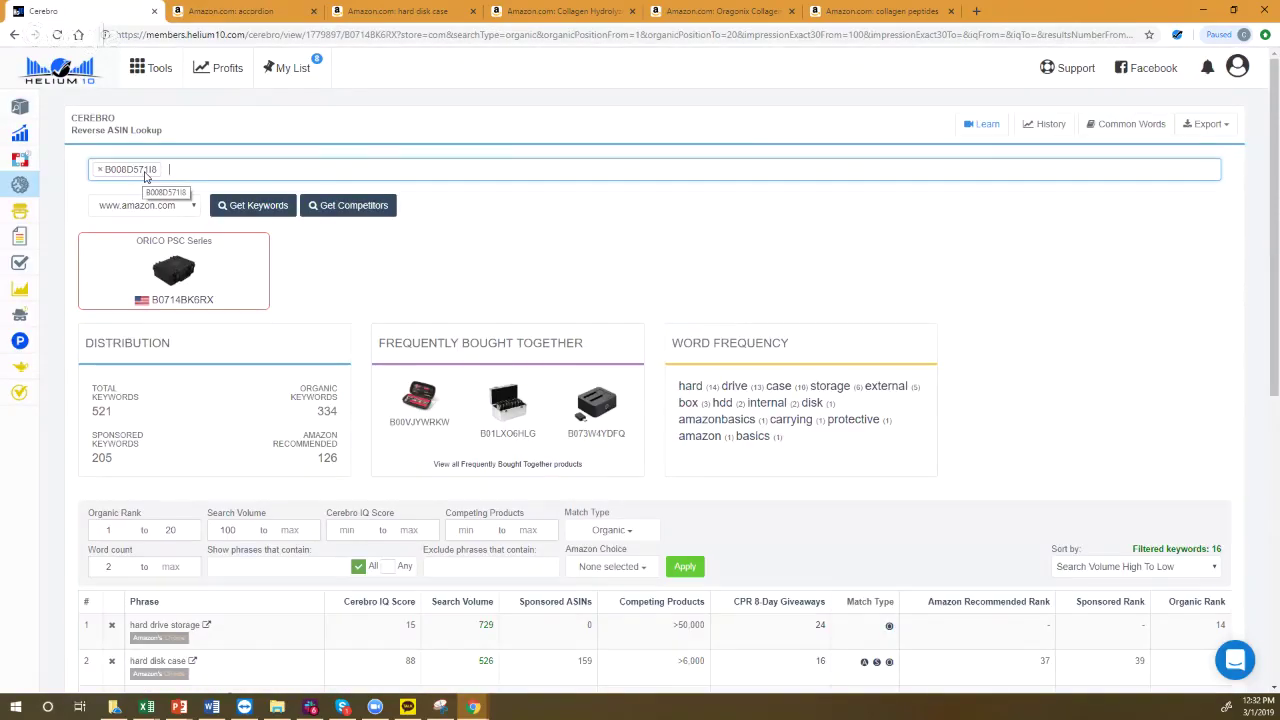
pyautogui.click(226, 11)
pyautogui.moveTo(80, 234)
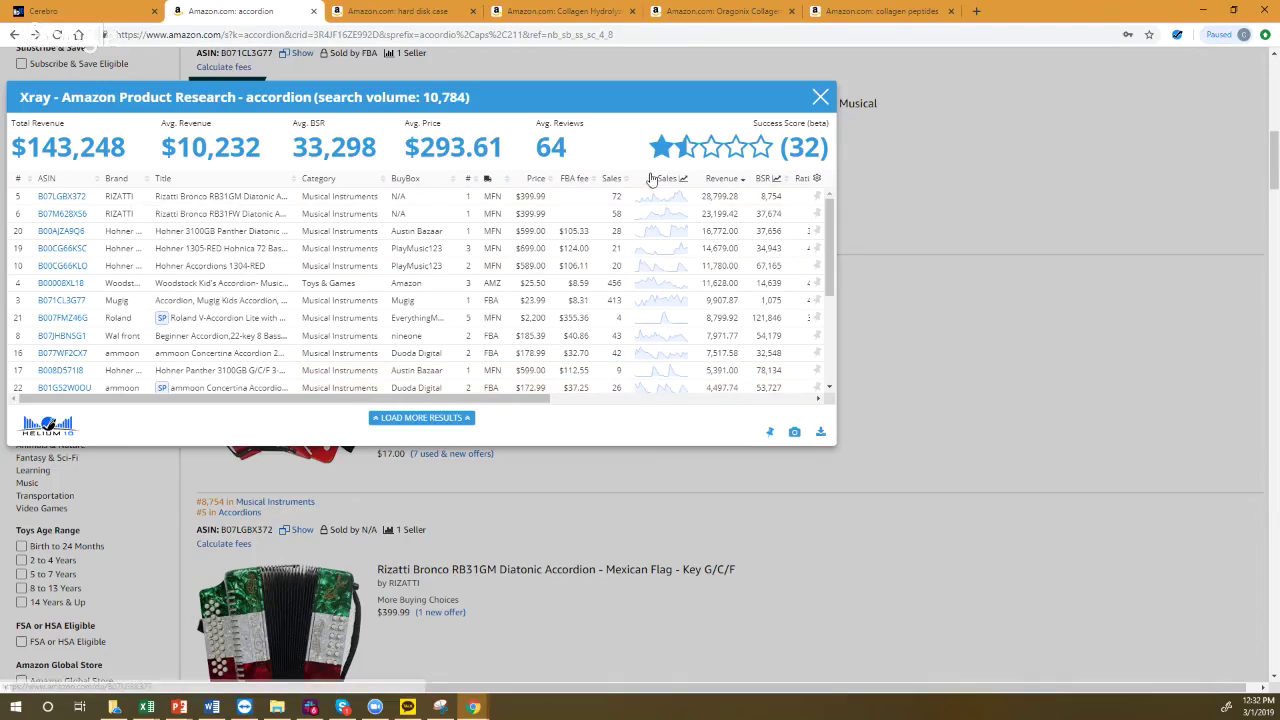
# - Copy the Rizatti Bronco RB31GM ASIN B07LGBX372 from Xray and add it to the Cerebro lookup
pyautogui.doubleClick(84, 198)
pyautogui.hotkey('ctrl', 'c')
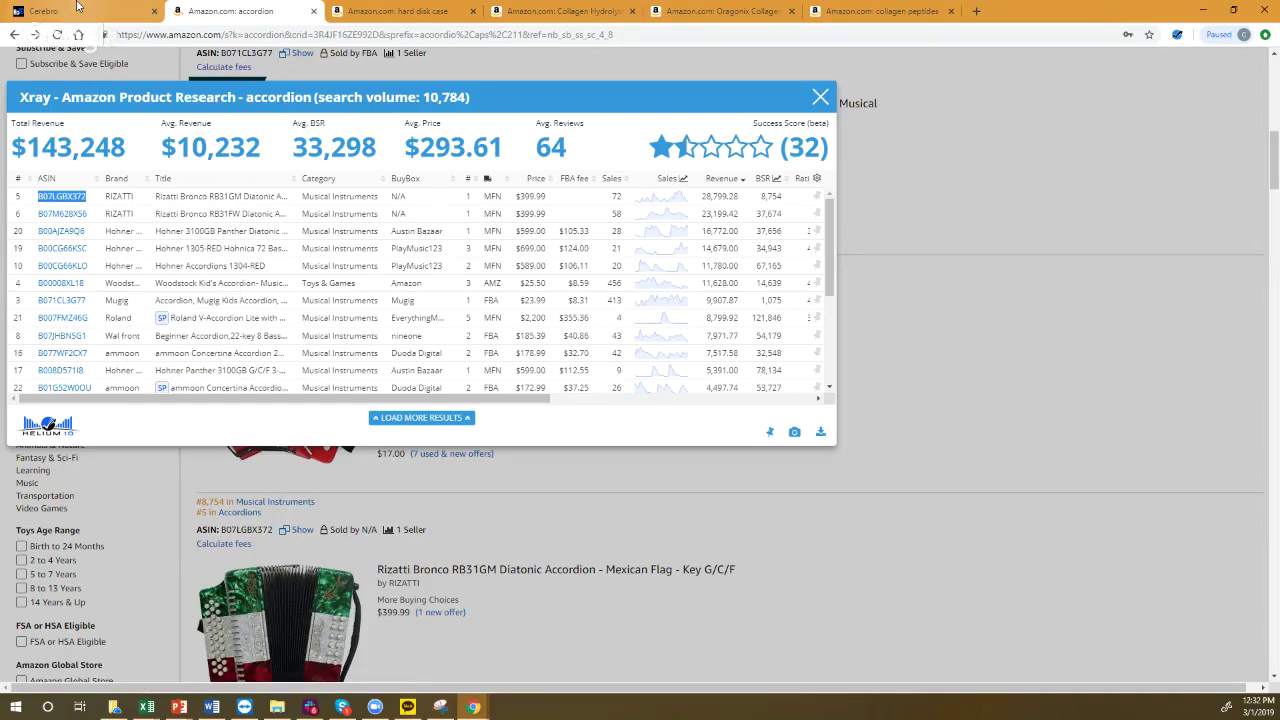
pyautogui.click(43, 11)
pyautogui.click(212, 172)
pyautogui.hotkey('ctrl', 'v')
pyautogui.press('Return')
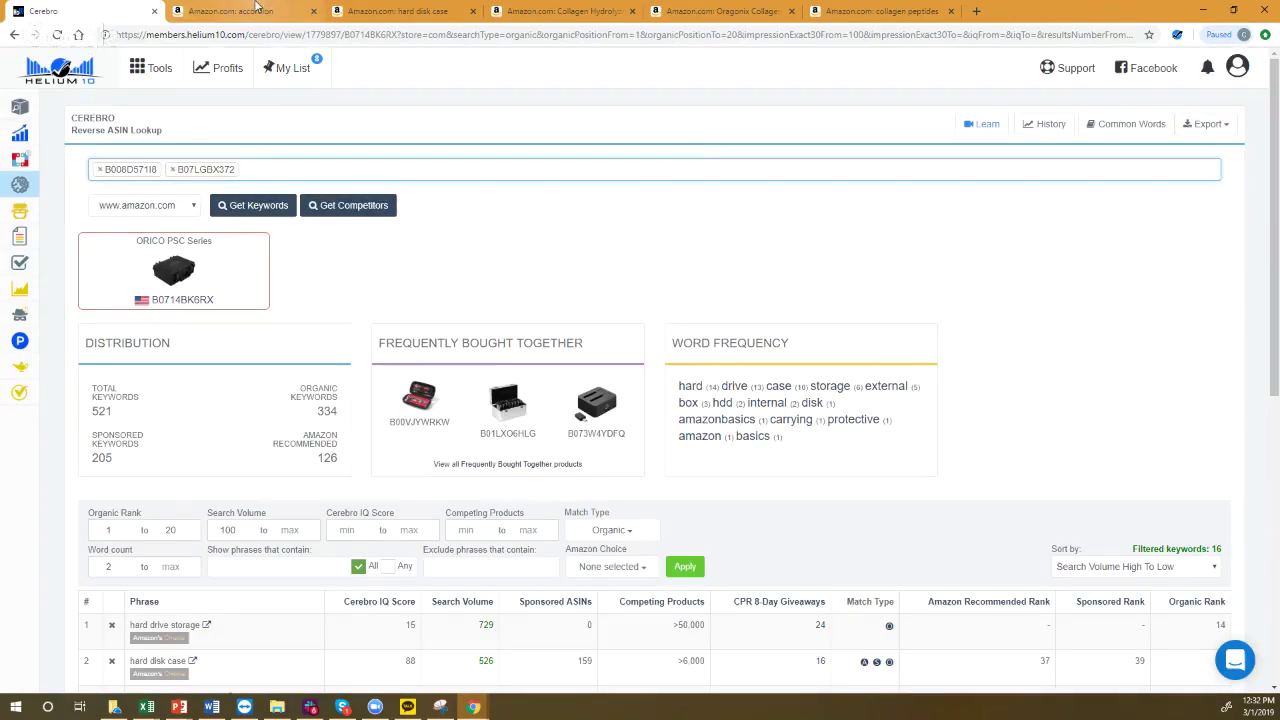
# - Copy the Rizatti Bronco RB31FW ASIN B07M628XS6 from Xray and add it to the Cerebro lookup
pyautogui.click(235, 11)
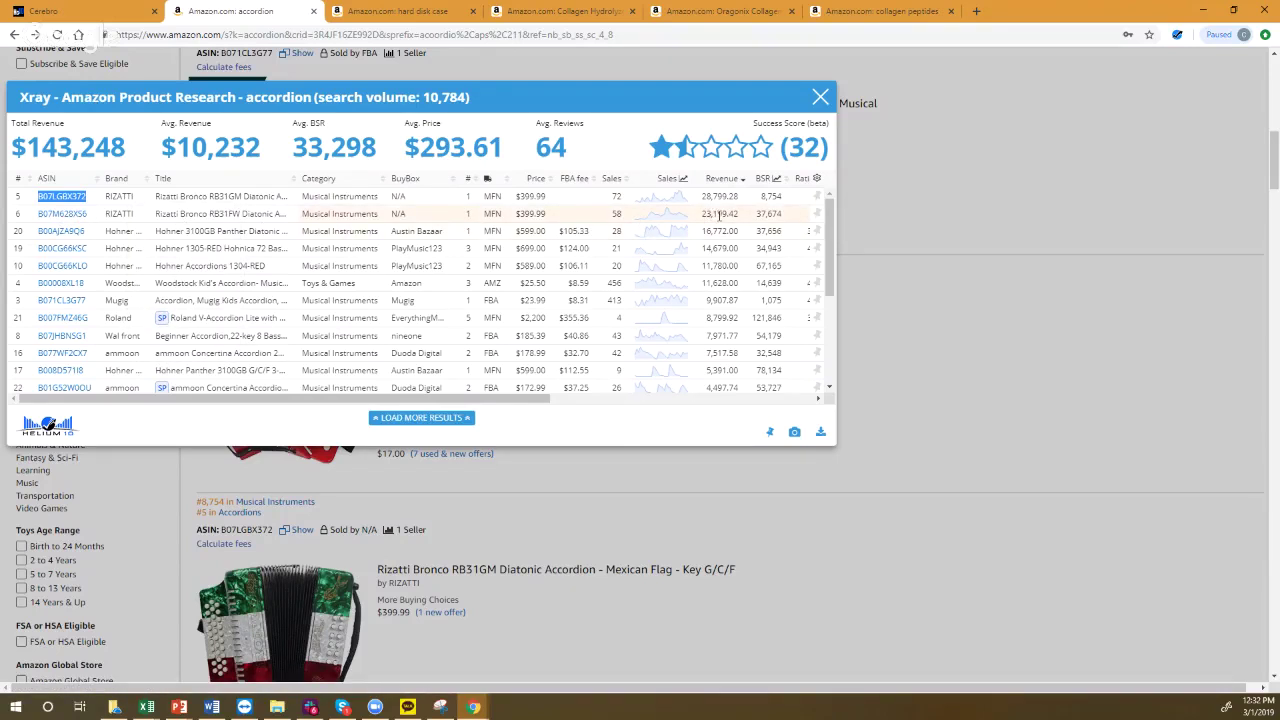
pyautogui.moveTo(90, 215); pyautogui.dragTo(42, 218)
pyautogui.hotkey('ctrl', 'c')
pyautogui.click(85, 11)
pyautogui.click(290, 170)
pyautogui.hotkey('ctrl', 'v')
pyautogui.press('Return')
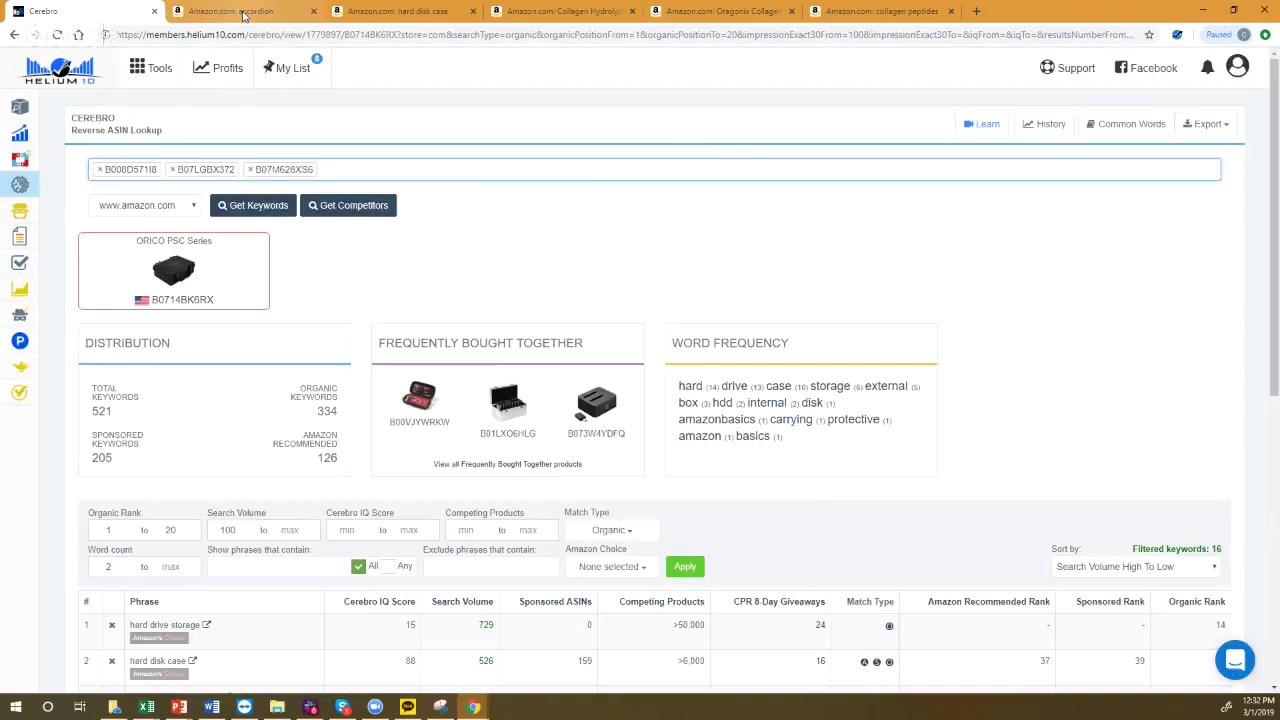
# - Copy the Hohner 3100GB Panther ASIN B00AJZA9Q6 from Xray and add it to the Cerebro lookup
pyautogui.click(232, 11)
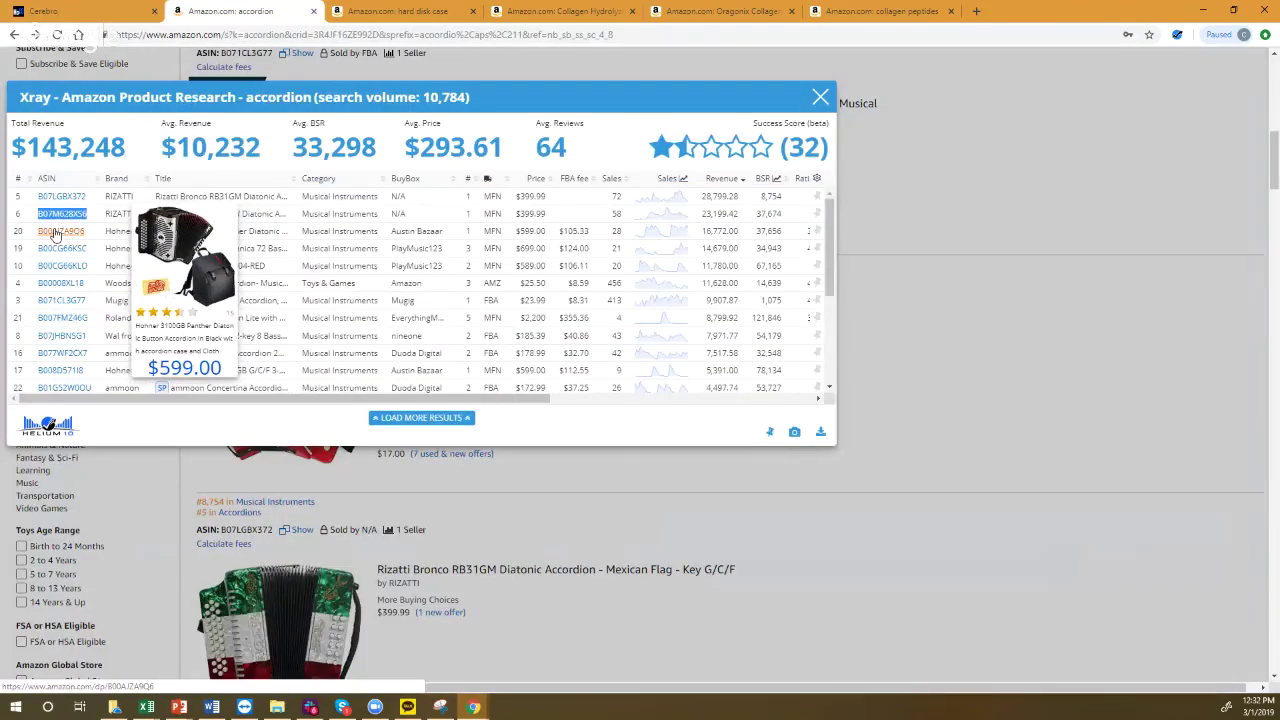
pyautogui.click(68, 236)
pyautogui.doubleClick(68, 236)
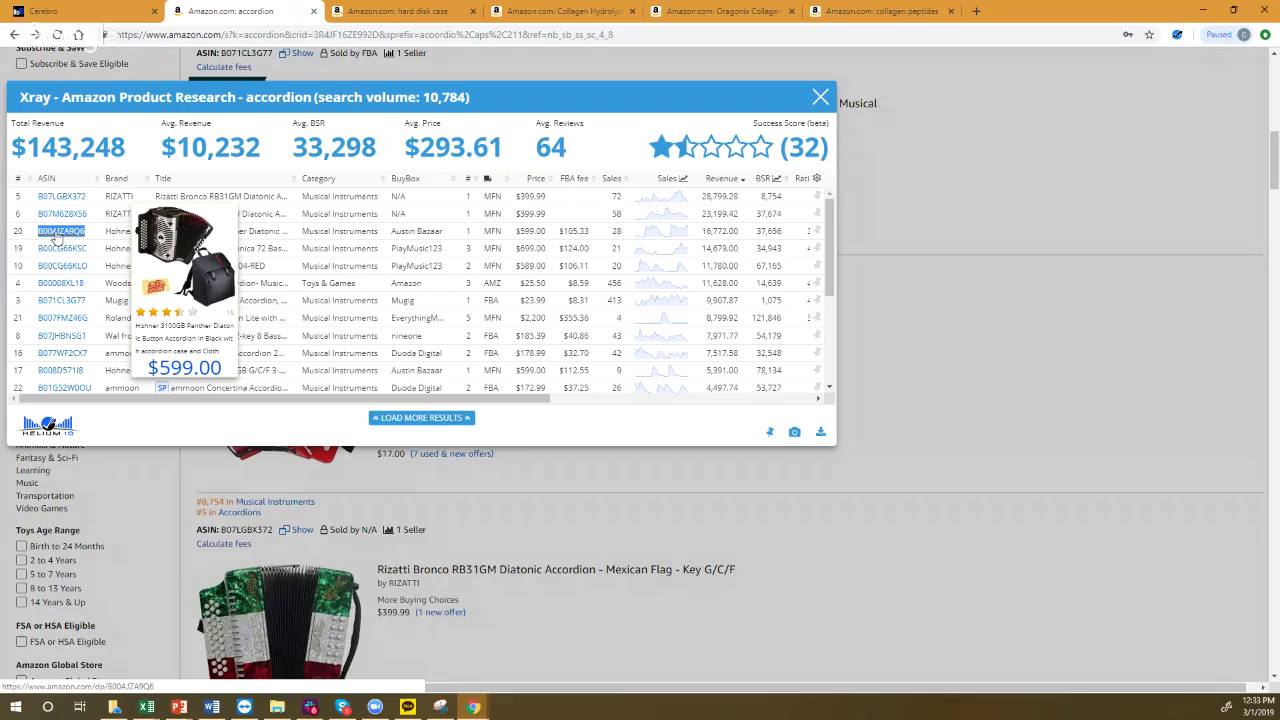
pyautogui.click(88, 8)
pyautogui.hotkey('ctrl', 'v')
# - Preview the Woodstock, Mugig and Hohner 1304-RED products in Xray to tell toys from full-size accordions
pyautogui.click(240, 10)
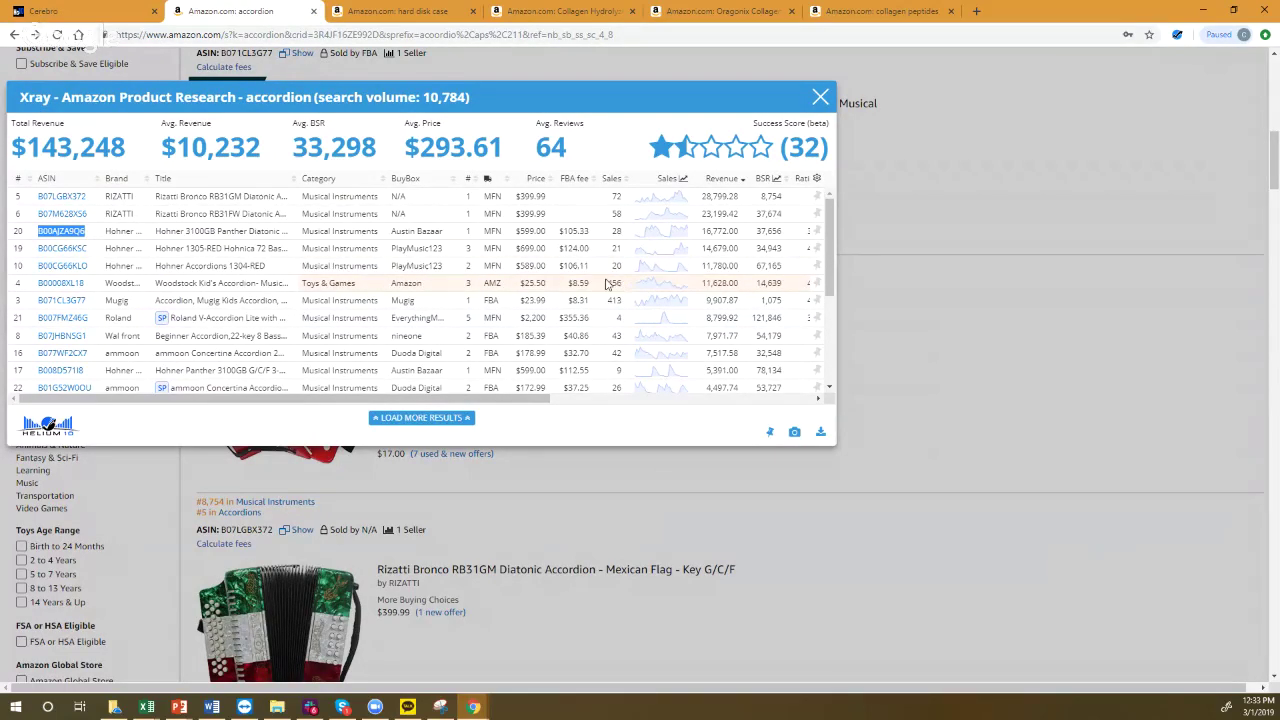
pyautogui.moveTo(57, 287)
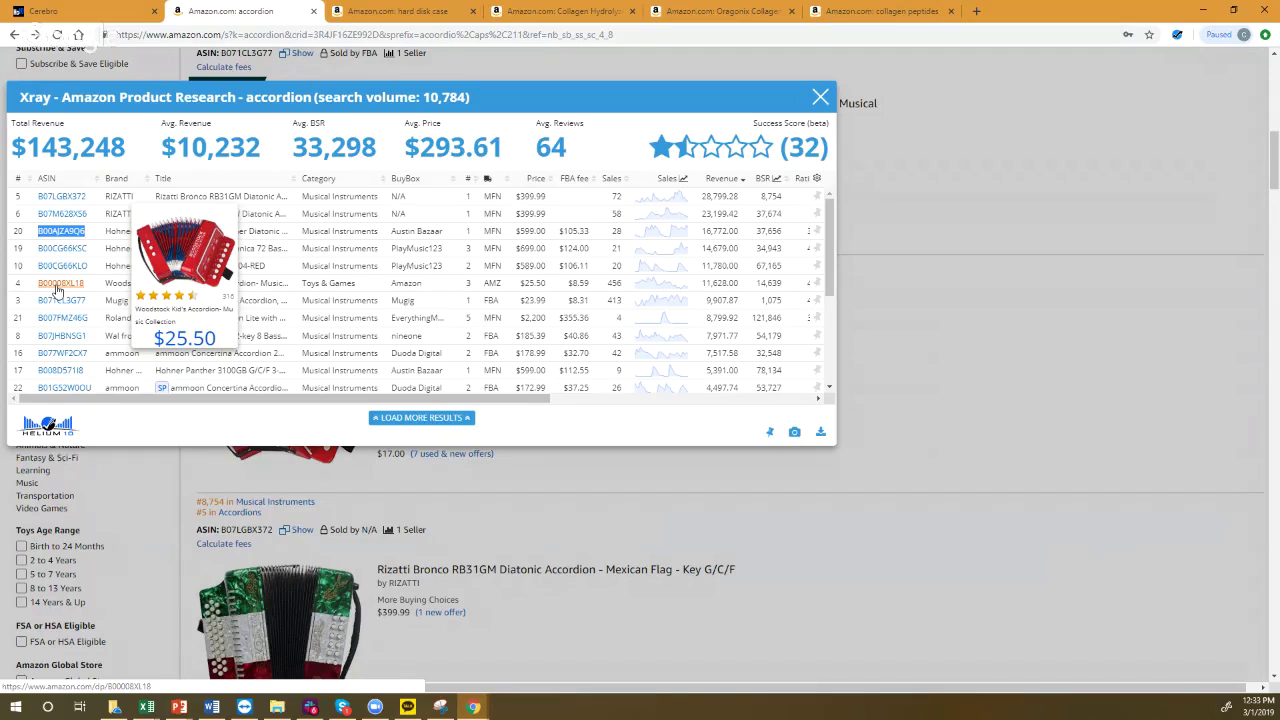
pyautogui.moveTo(58, 304)
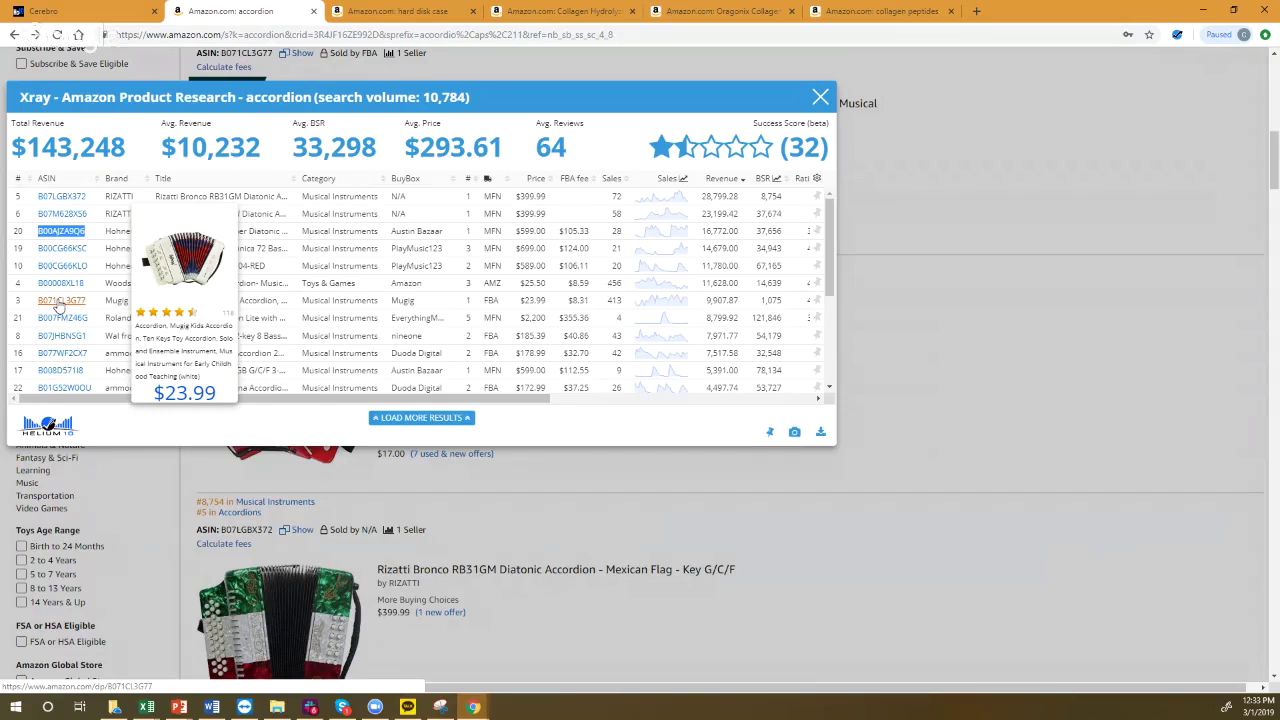
pyautogui.moveTo(58, 253)
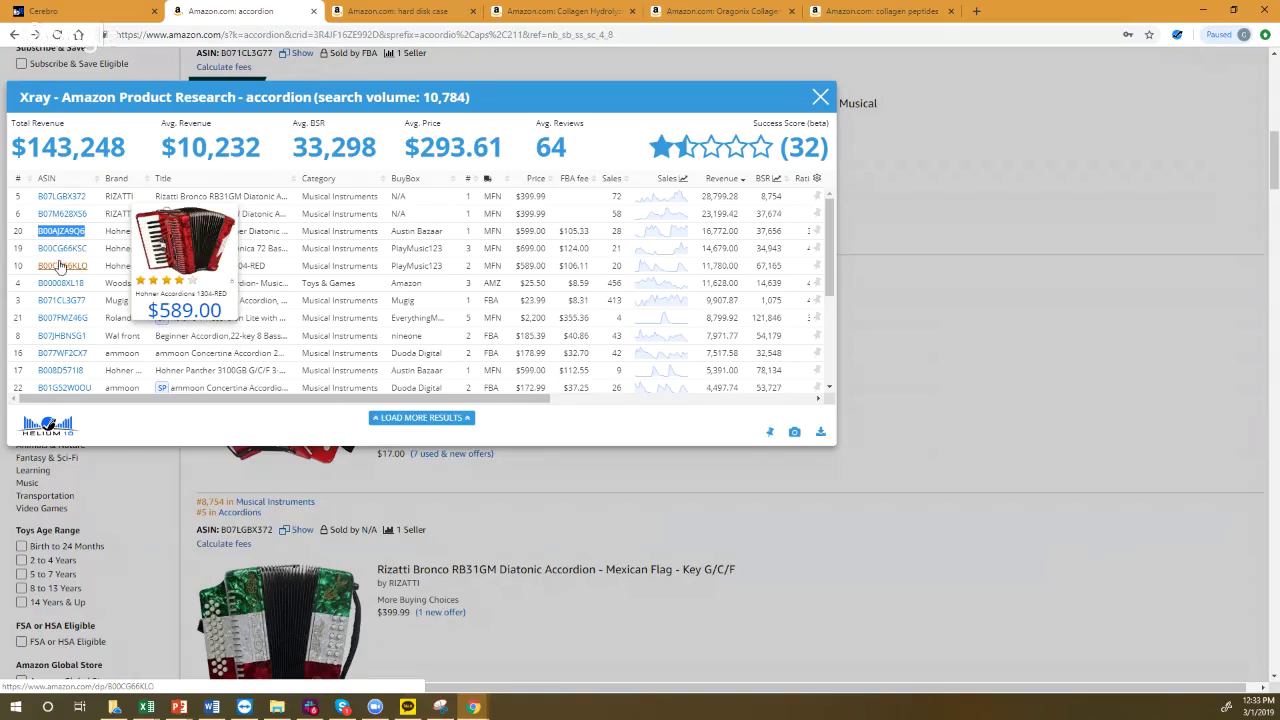
# - Add the Hohner 1305-RED ASIN B00CG66KSC from Xray to the Cerebro lookup and get the keywords for all five ASINs
pyautogui.moveTo(85, 253); pyautogui.dragTo(37, 257)
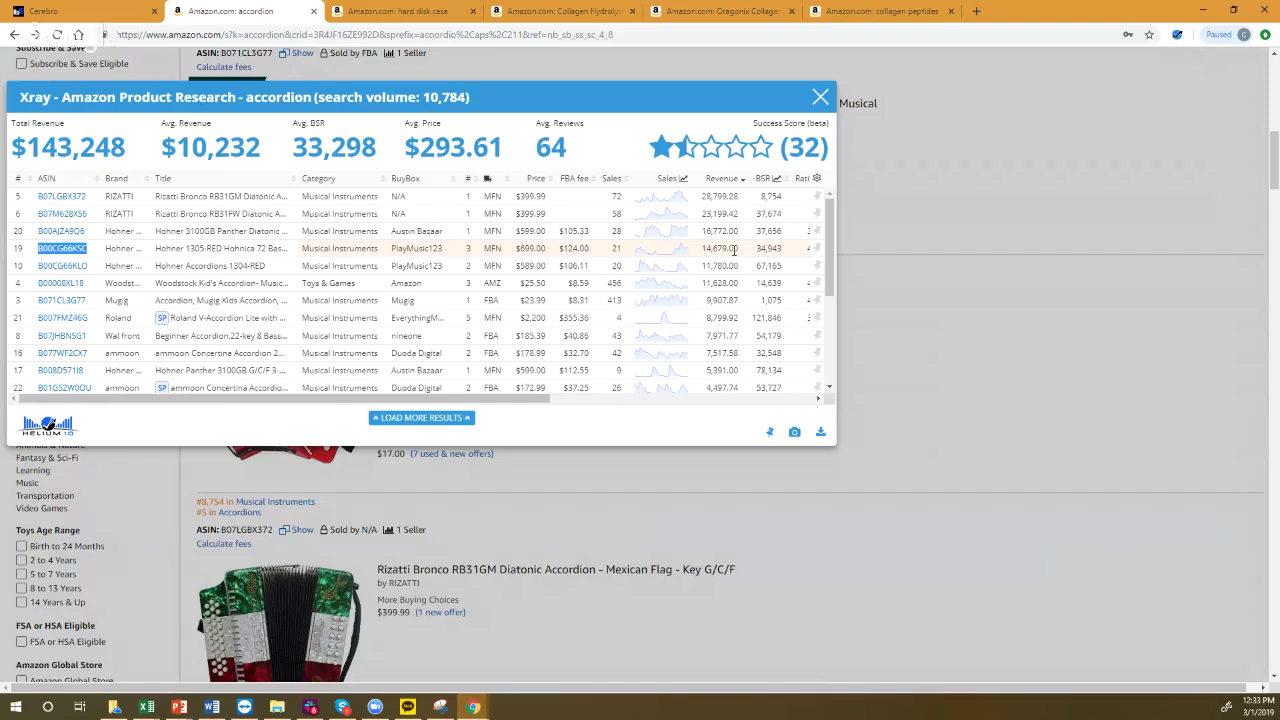
pyautogui.moveTo(62, 373)
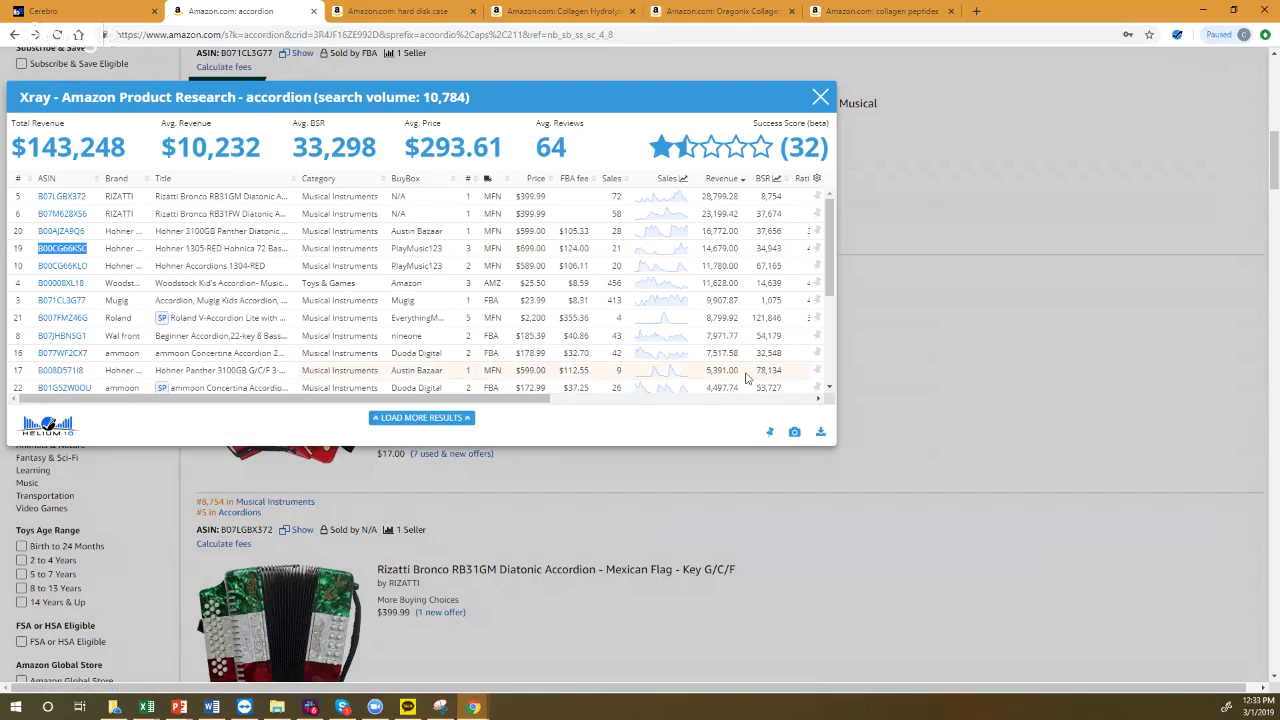
pyautogui.click(99, 18)
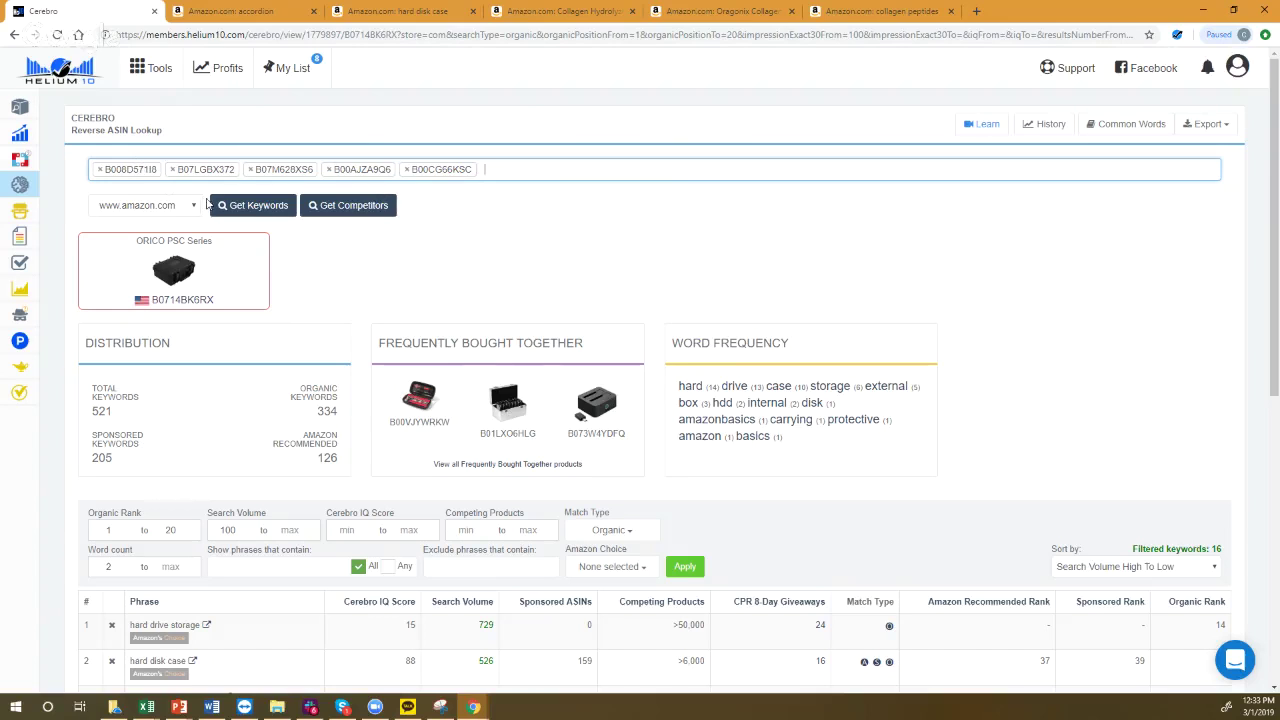
pyautogui.click(250, 206)
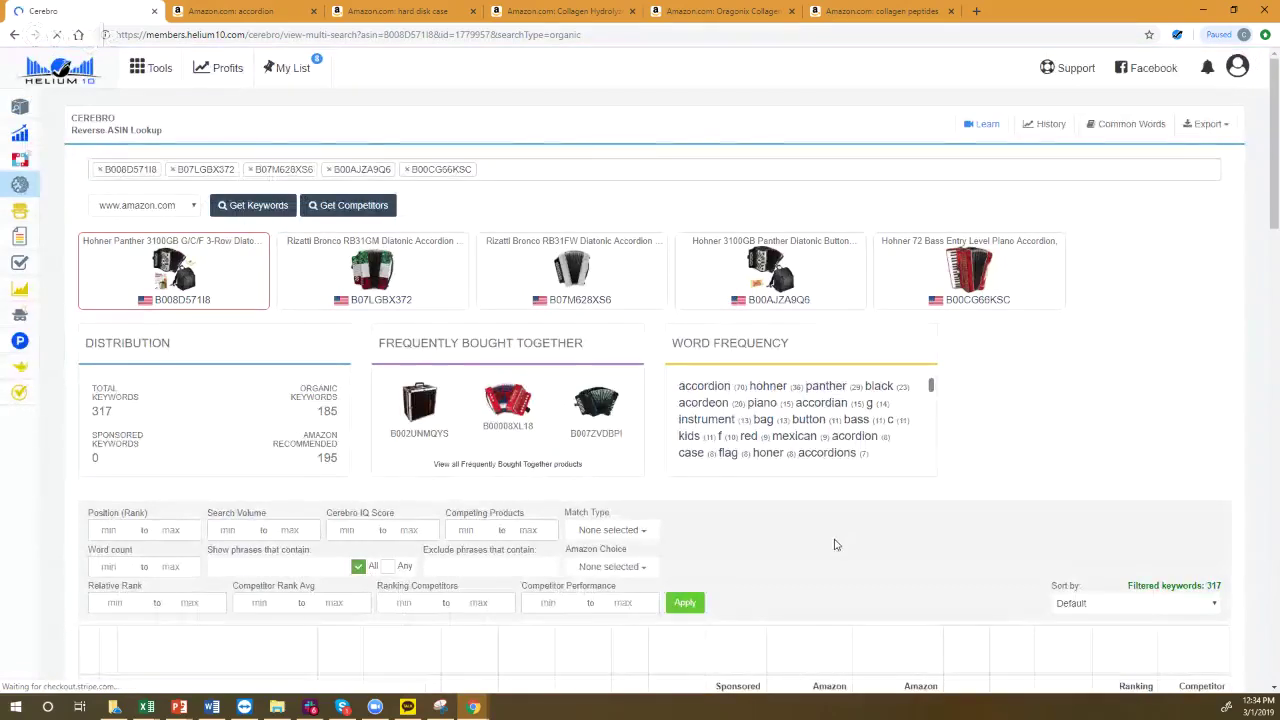
# - Filter the Cerebro keywords to at least 2 ranking competitors and the Organic match type
pyautogui.scroll(-3, 830, 530)
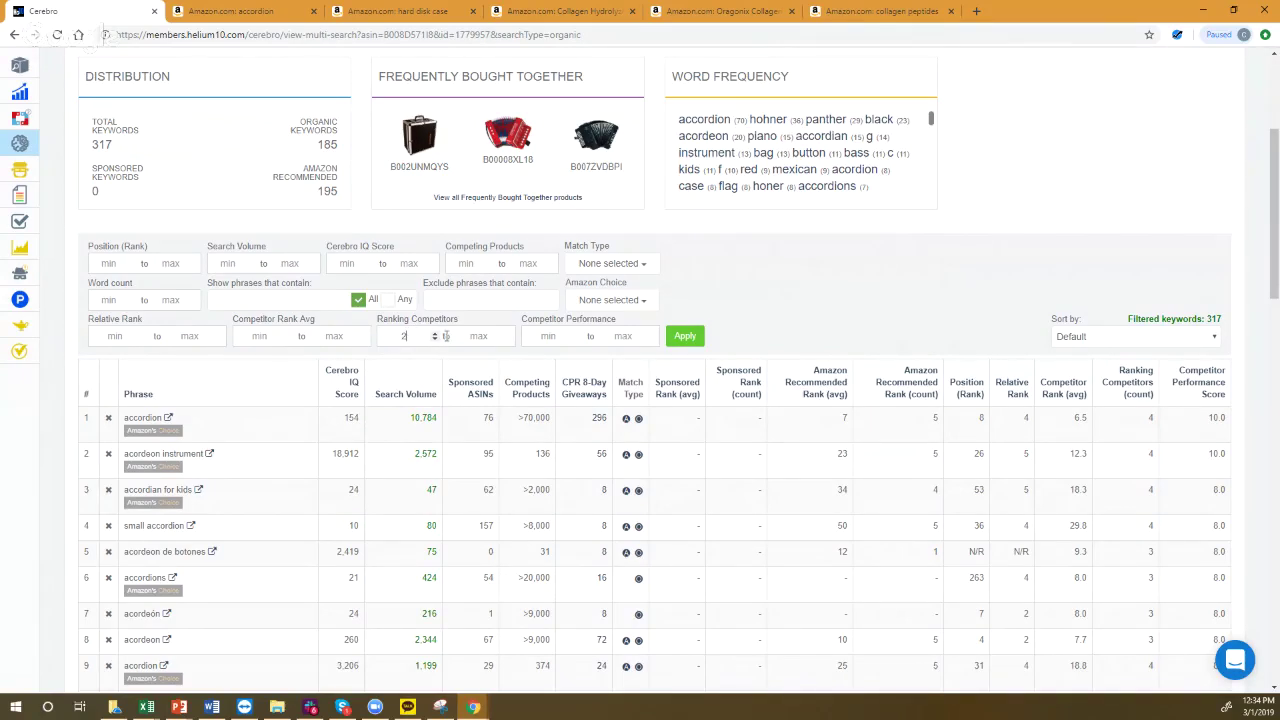
pyautogui.scroll(3, 445, 336)
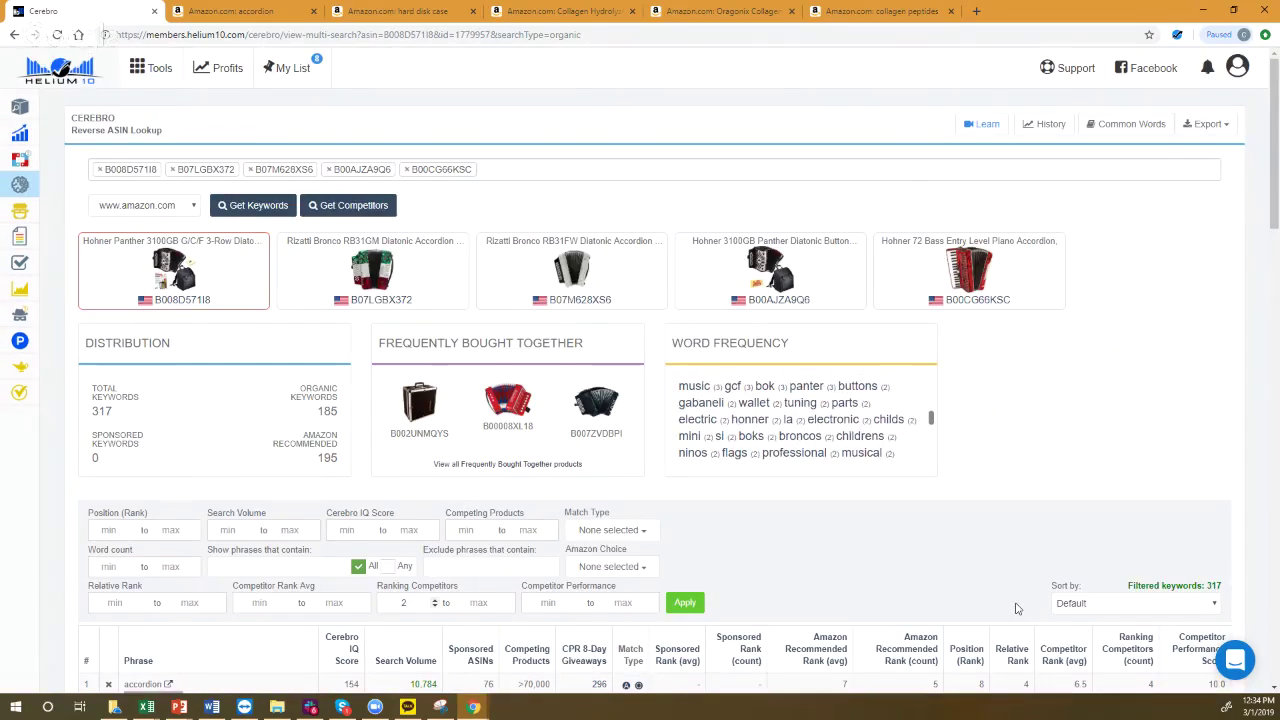
pyautogui.scroll(-2, 1014, 606)
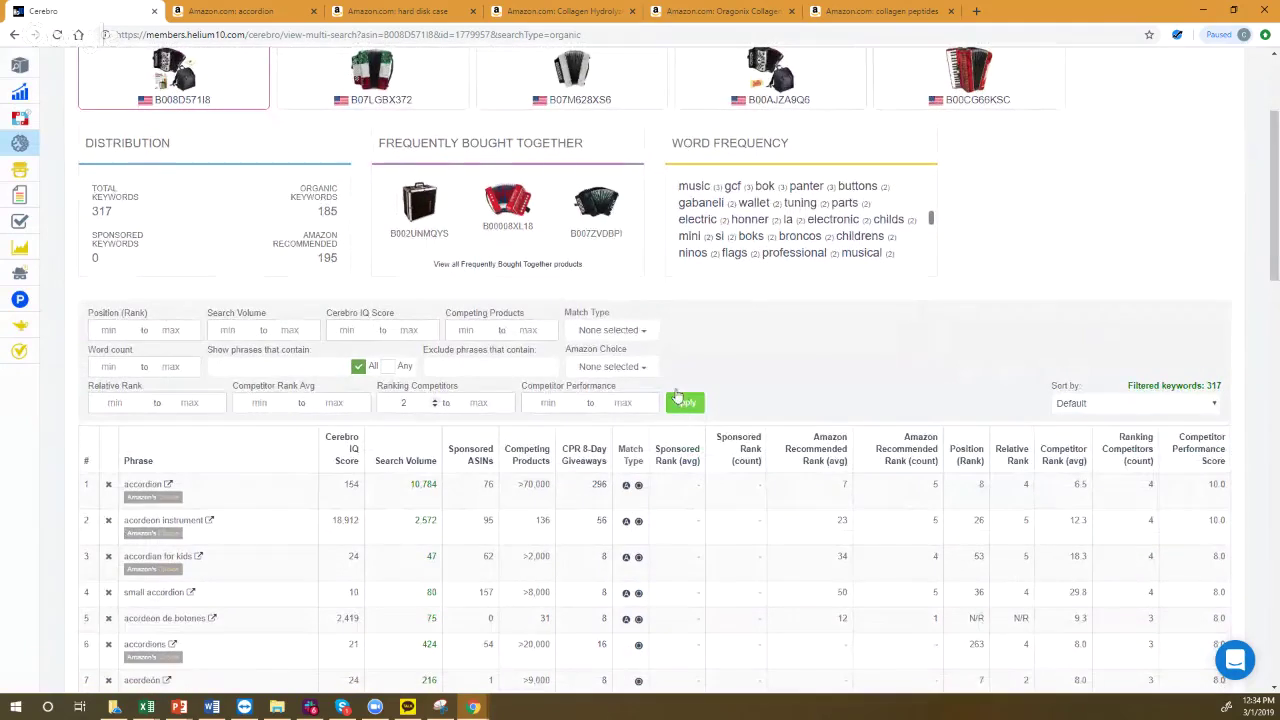
pyautogui.click(610, 330)
pyautogui.click(593, 361)
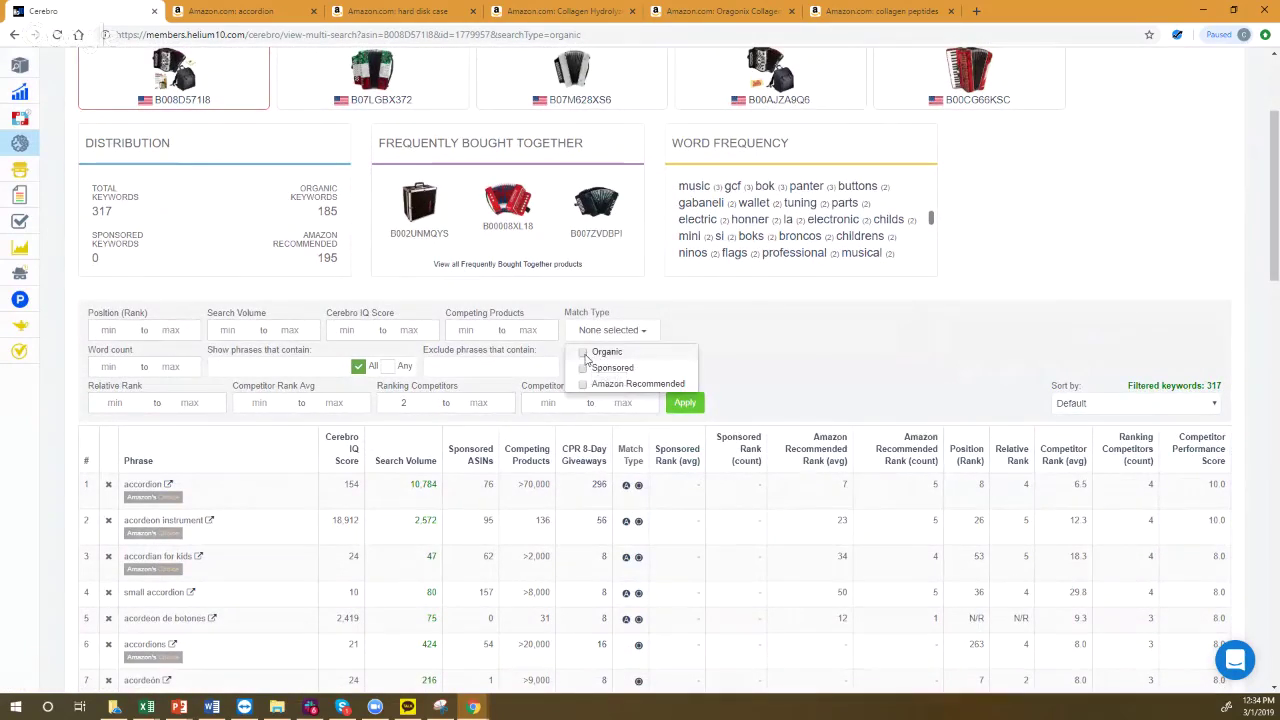
pyautogui.click(783, 348)
pyautogui.click(683, 402)
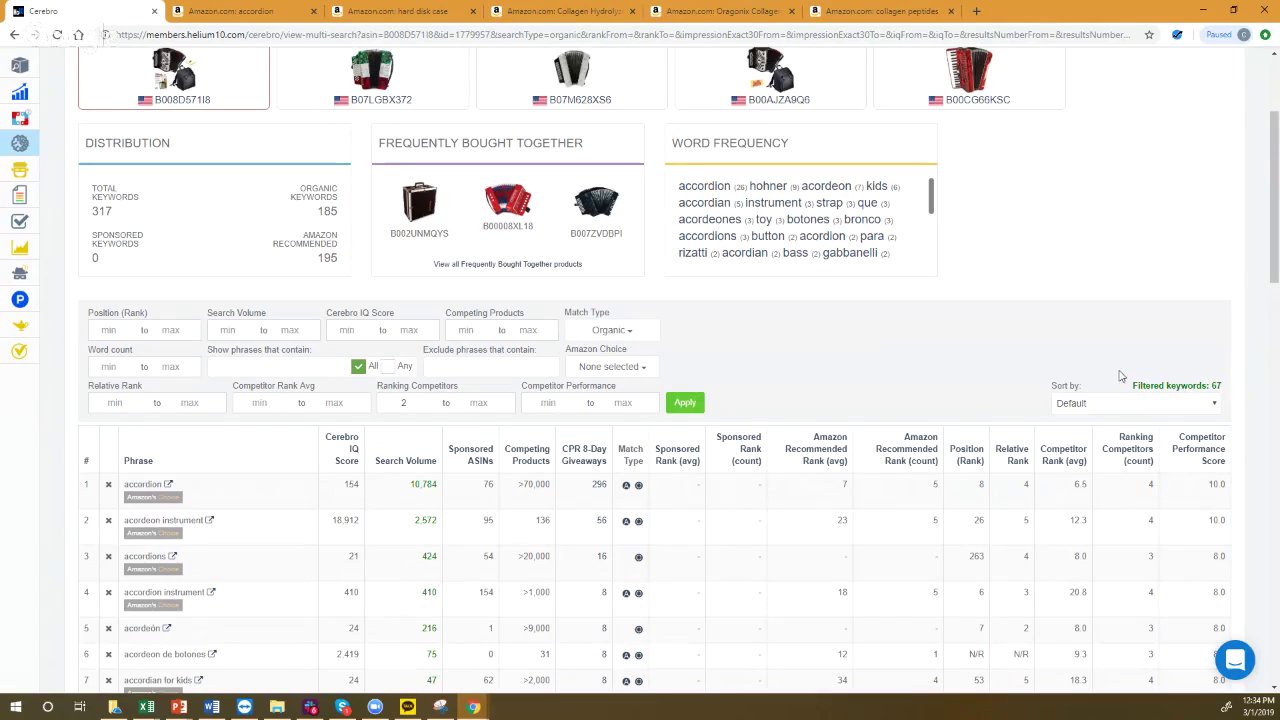
# - Examine the filtered keywords and word frequency, and view the relative rank breakdown per ASIN for "accordion"
pyautogui.scroll(-3, 1100, 377)
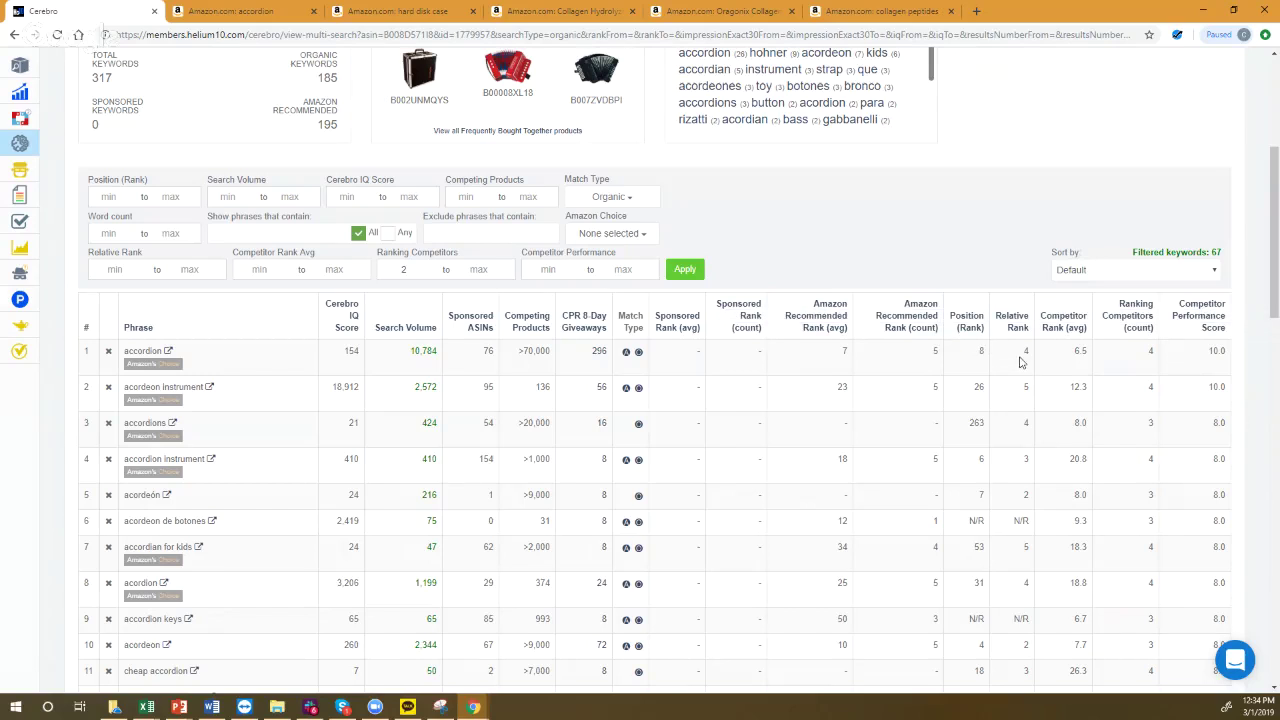
pyautogui.moveTo(1014, 333)
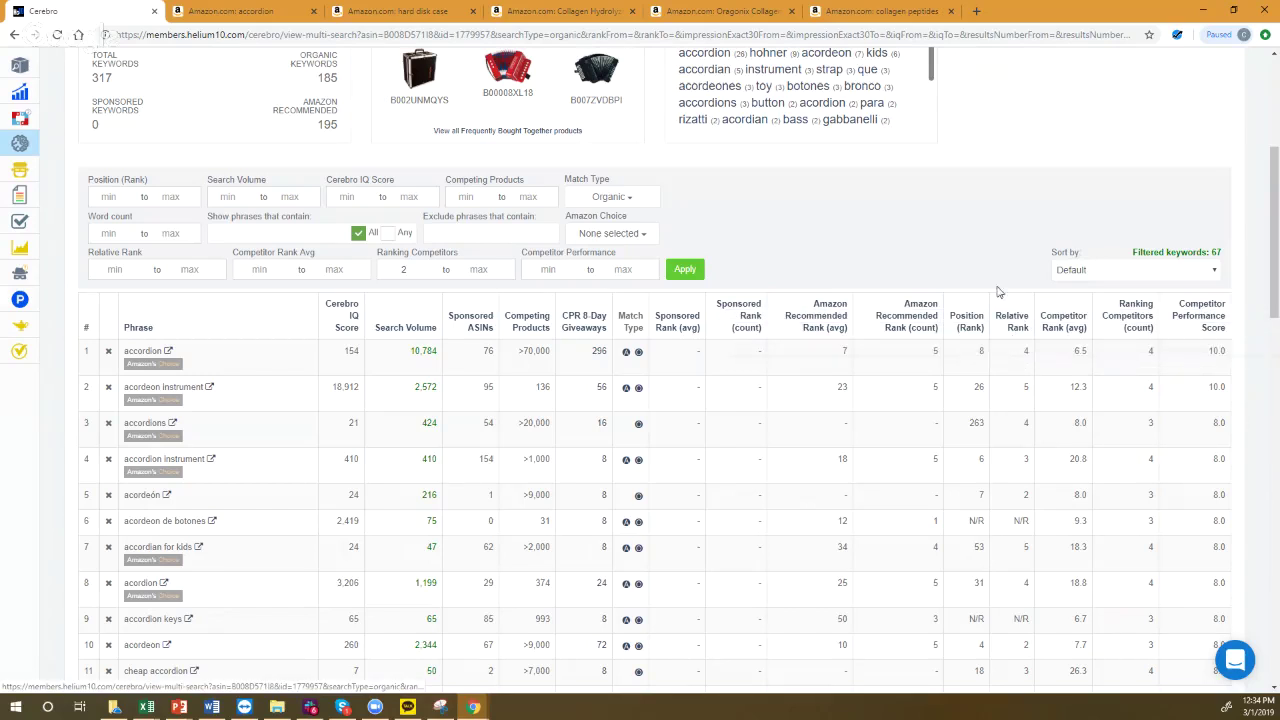
pyautogui.scroll(2, 986, 250)
pyautogui.scroll(5, 986, 255)
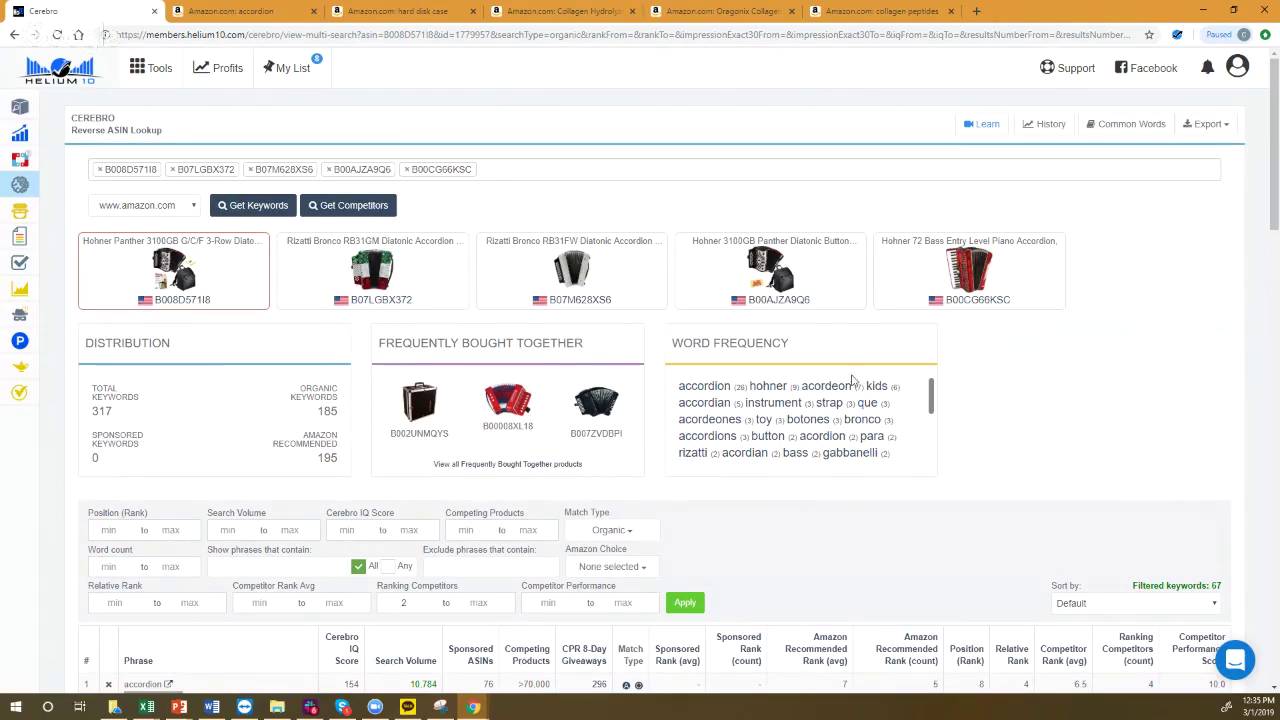
pyautogui.scroll(-5, 920, 393)
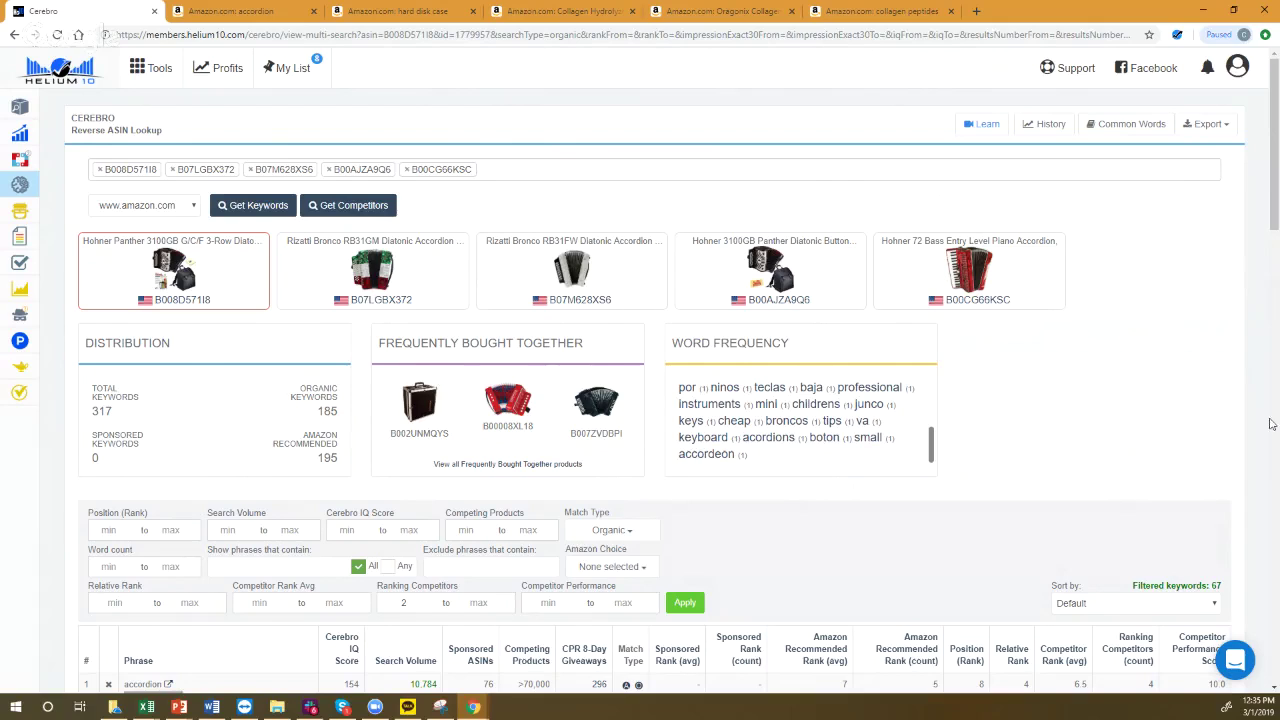
pyautogui.scroll(-2, 965, 540)
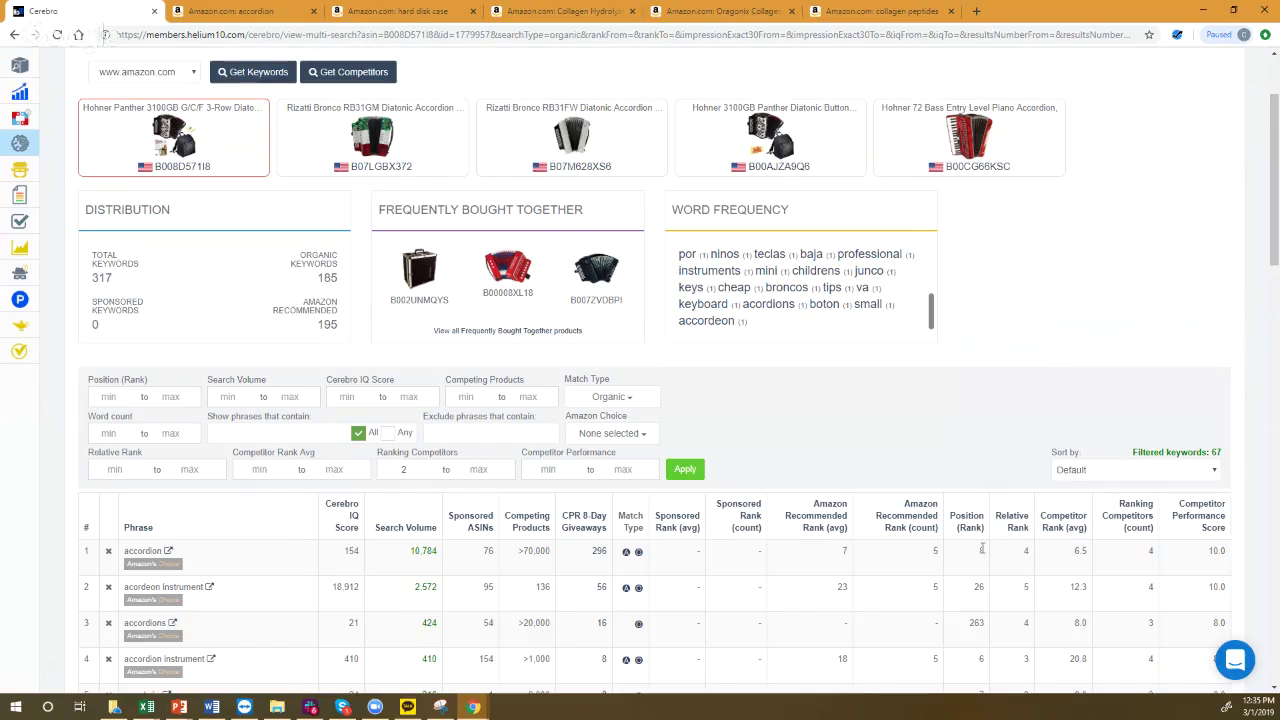
pyautogui.moveTo(1026, 550)
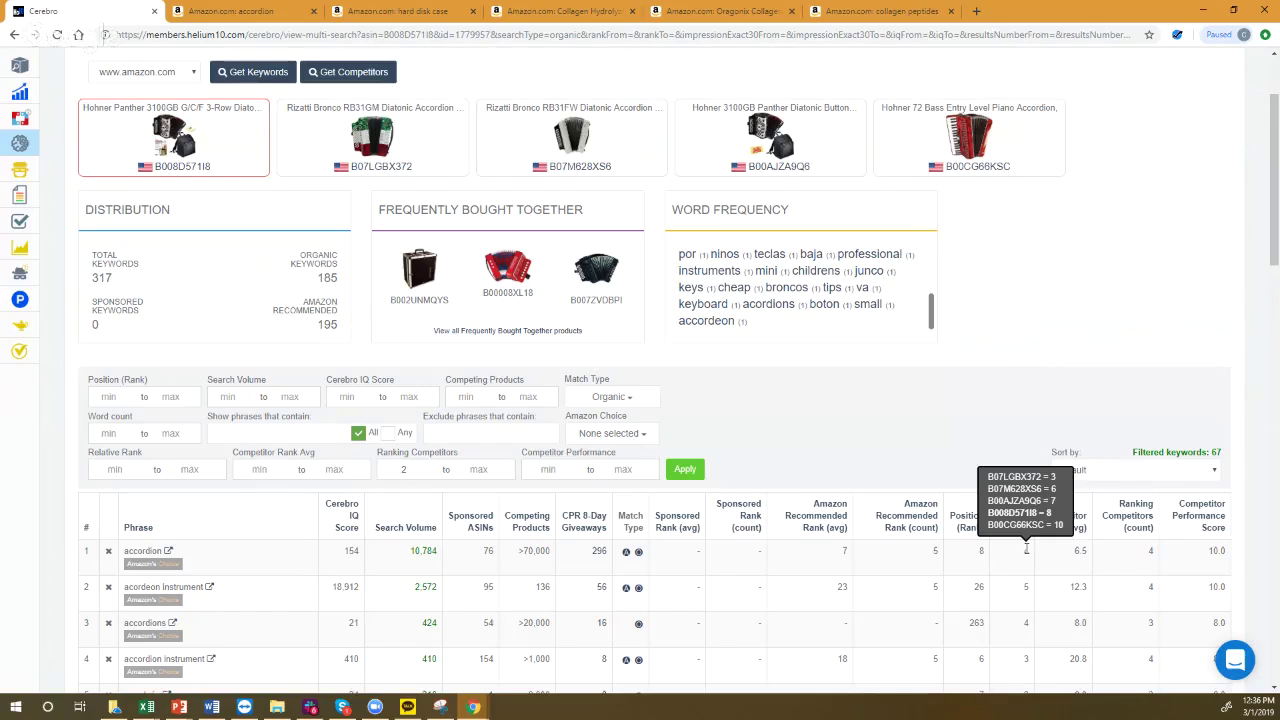
# - Check the relative rank of the keyword "acordeon de botones" and compare its wording with the word frequency list
pyautogui.scroll(-3, 1034, 410)
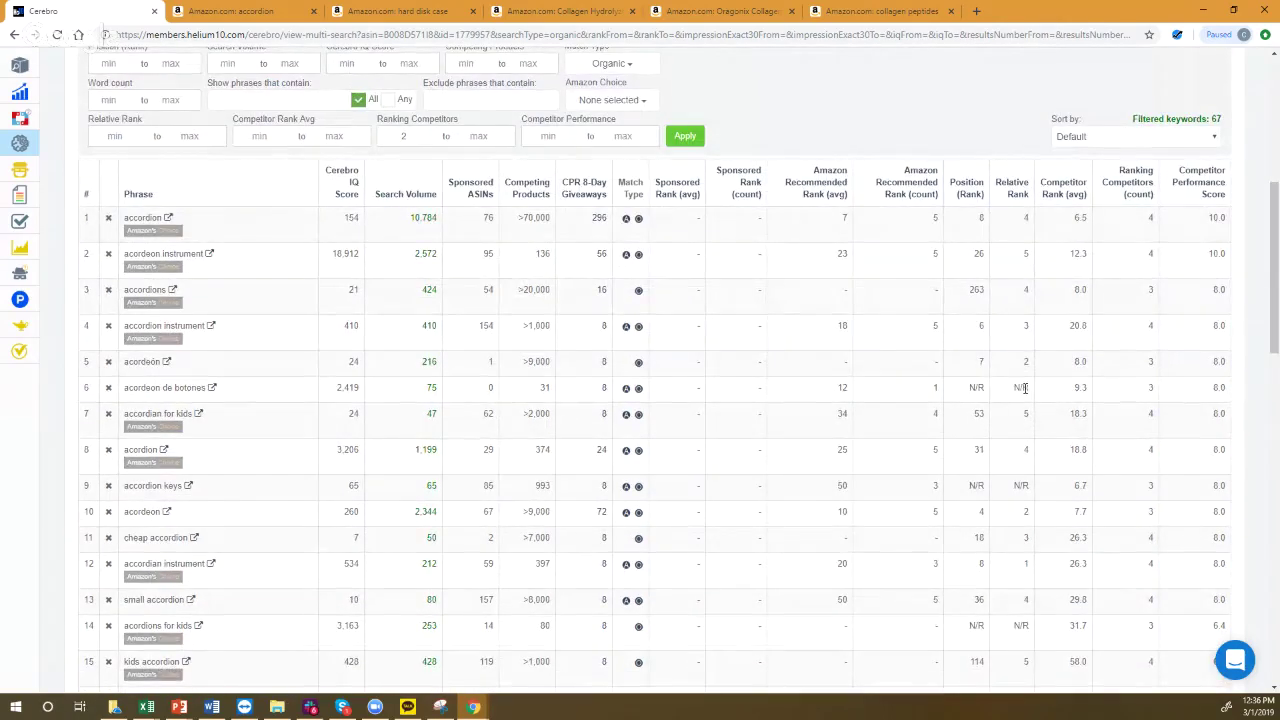
pyautogui.moveTo(1022, 387)
pyautogui.moveTo(124, 388); pyautogui.dragTo(217, 401)
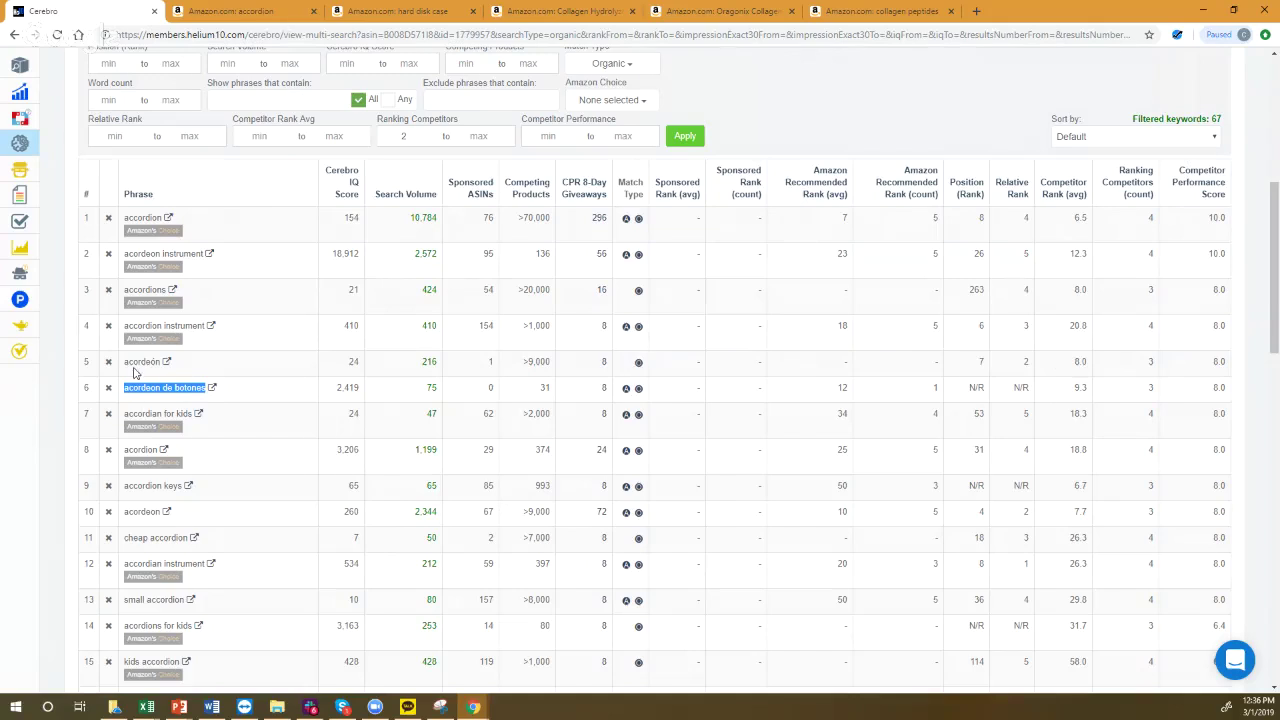
pyautogui.scroll(1, 150, 397)
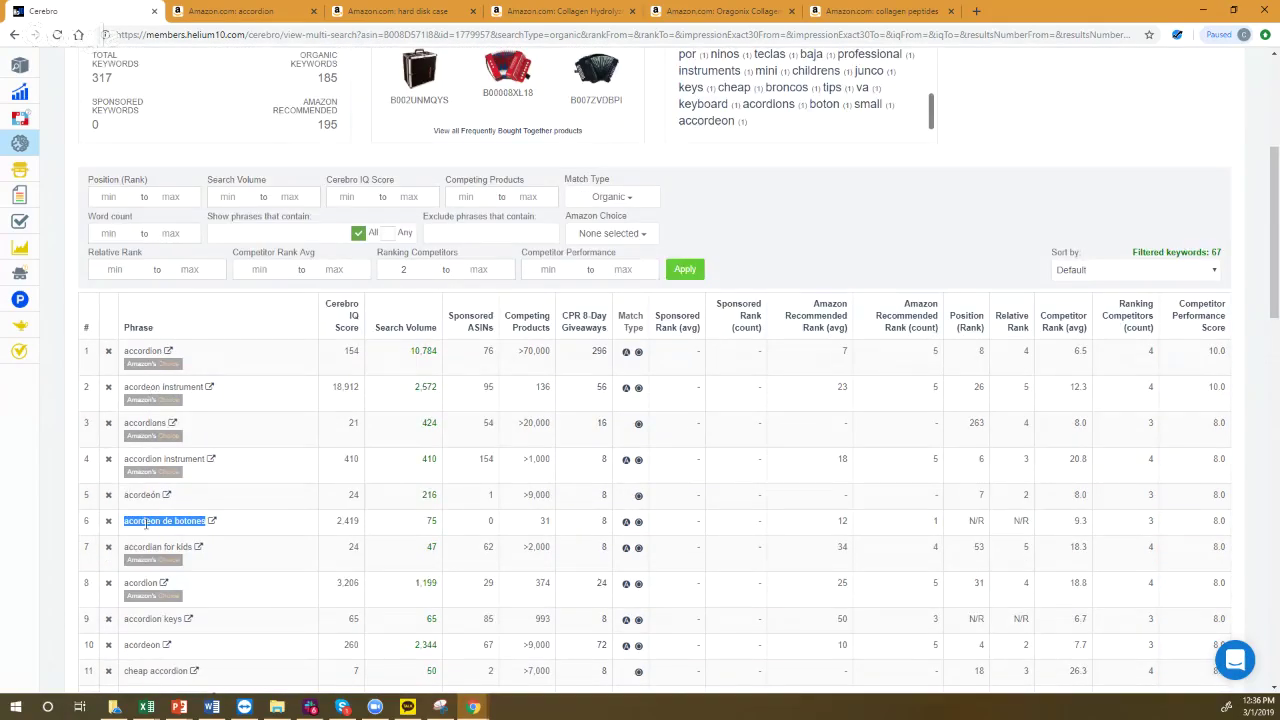
pyautogui.scroll(2, 800, 215)
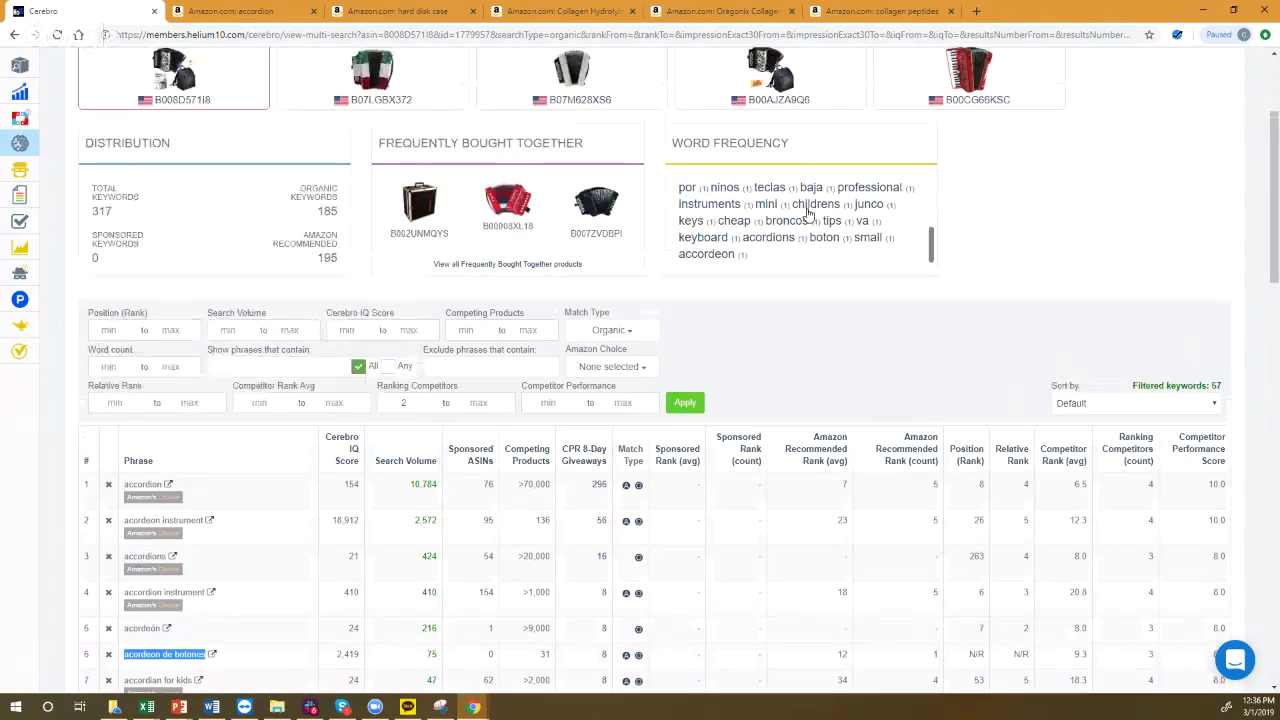
pyautogui.doubleClick(133, 652)
pyautogui.click(136, 653)
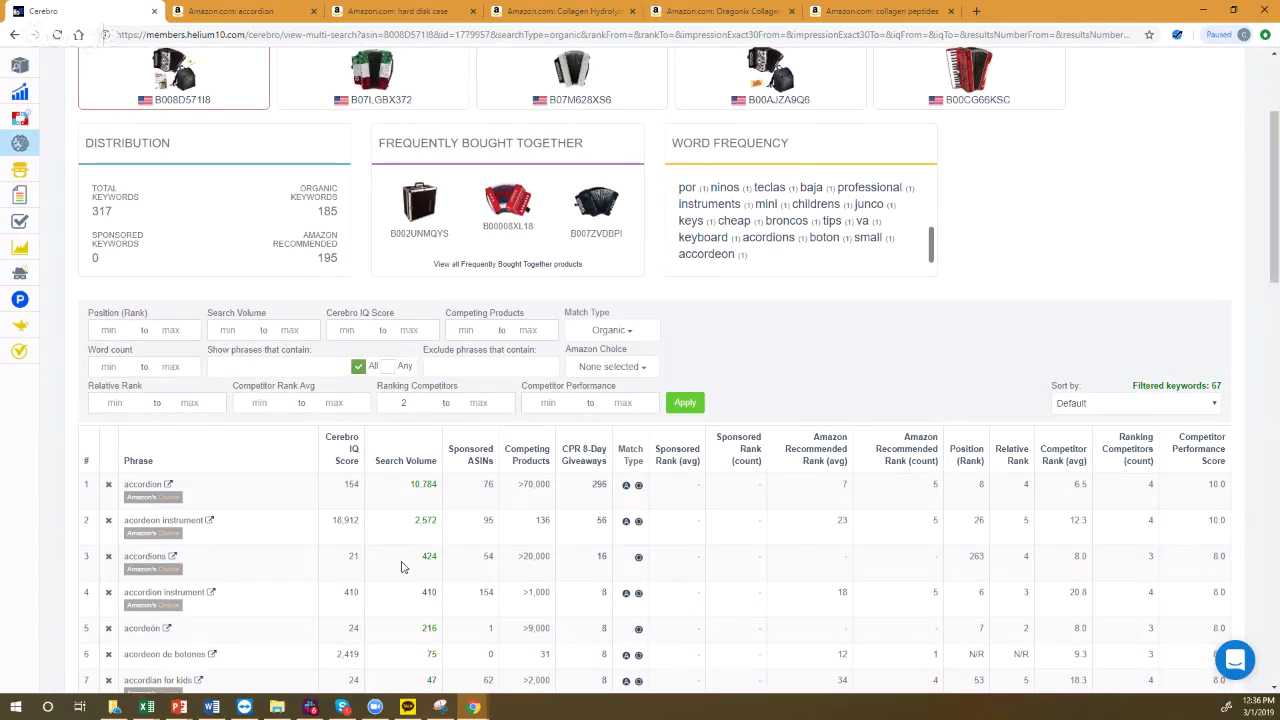
pyautogui.moveTo(126, 655); pyautogui.dragTo(208, 655)
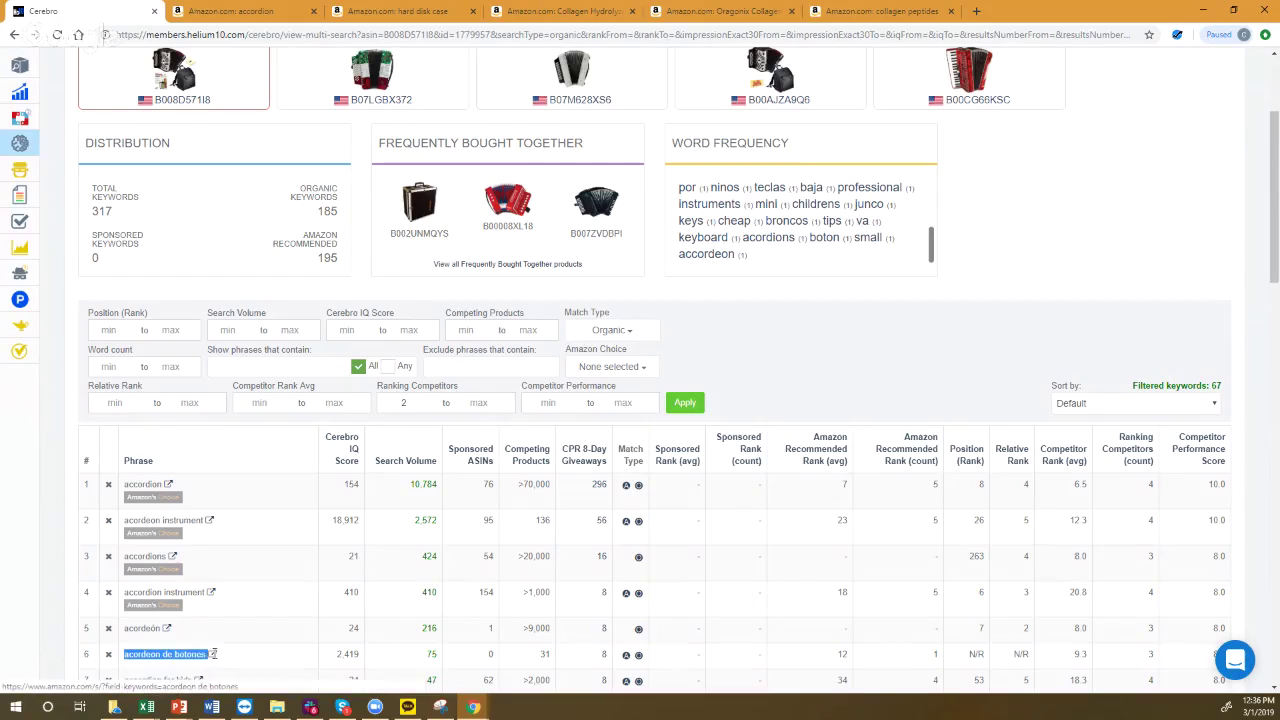
# - Review the relative rank, average competitor rank and competitor performance scores across the accordion keyword list
pyautogui.scroll(-5, 766, 477)
pyautogui.scroll(2, 1186, 409)
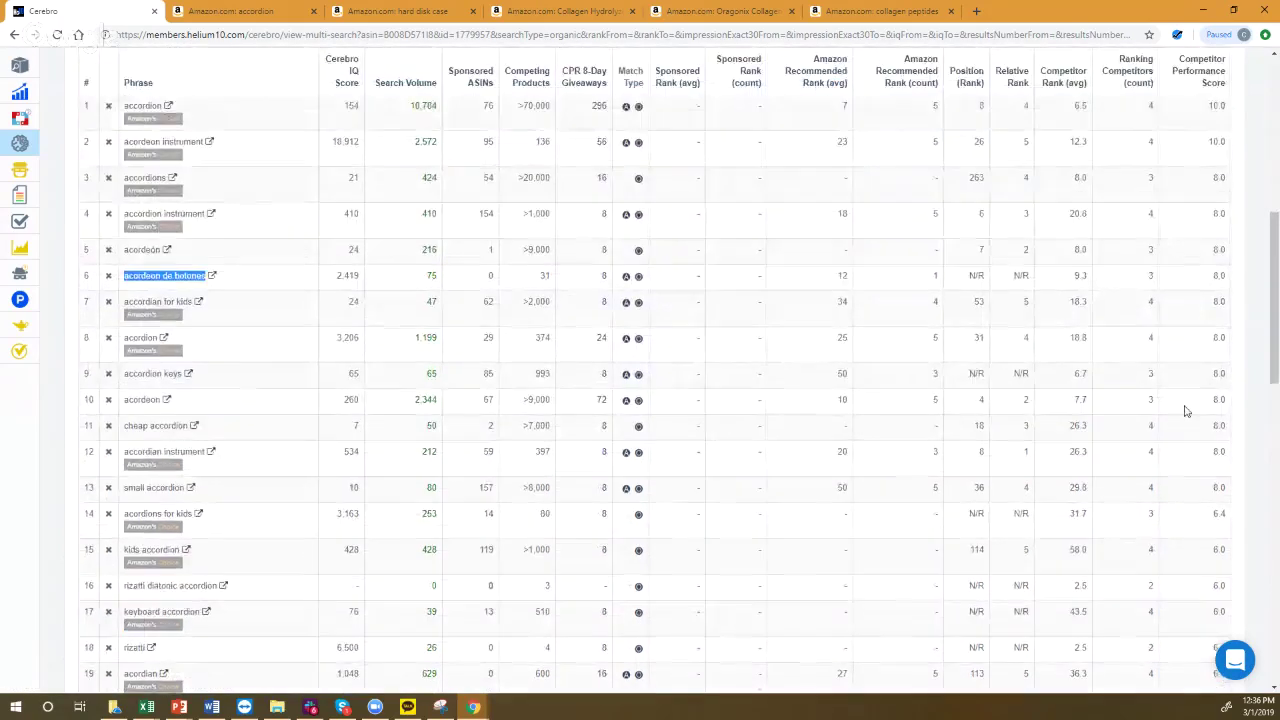
pyautogui.scroll(-1, 1137, 323)
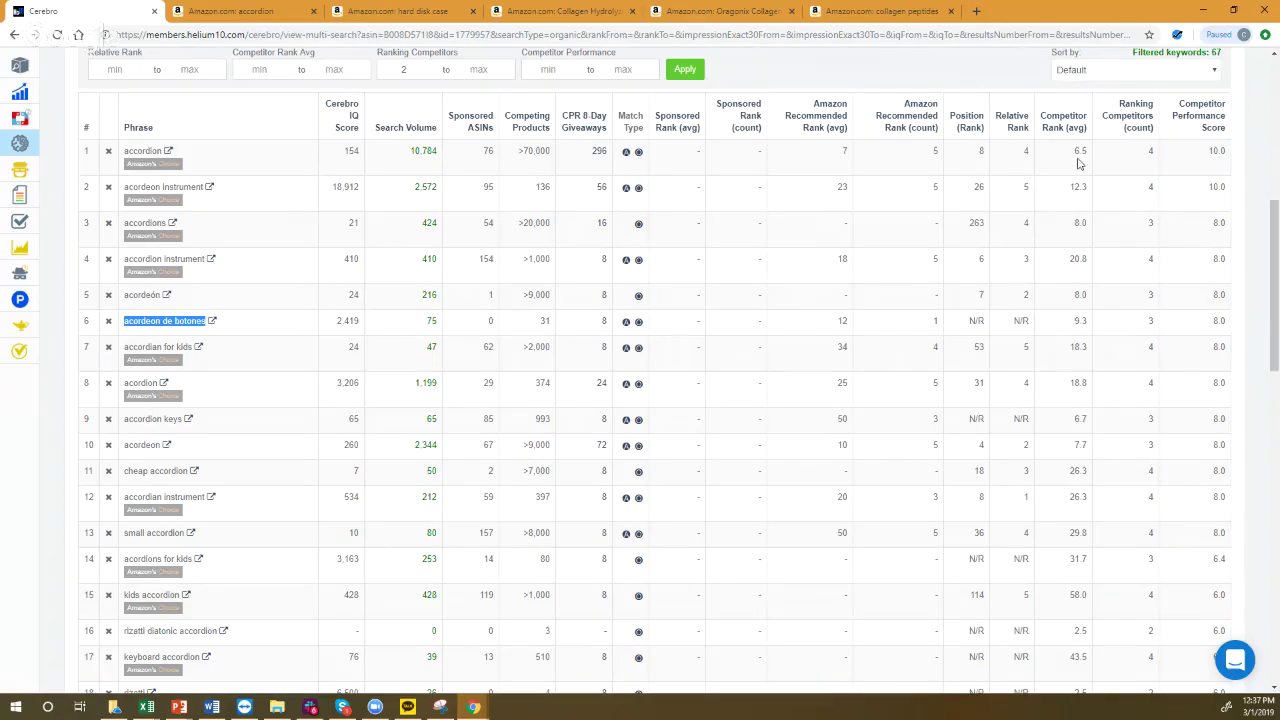
pyautogui.moveTo(1015, 124)
pyautogui.scroll(3, 926, 507)
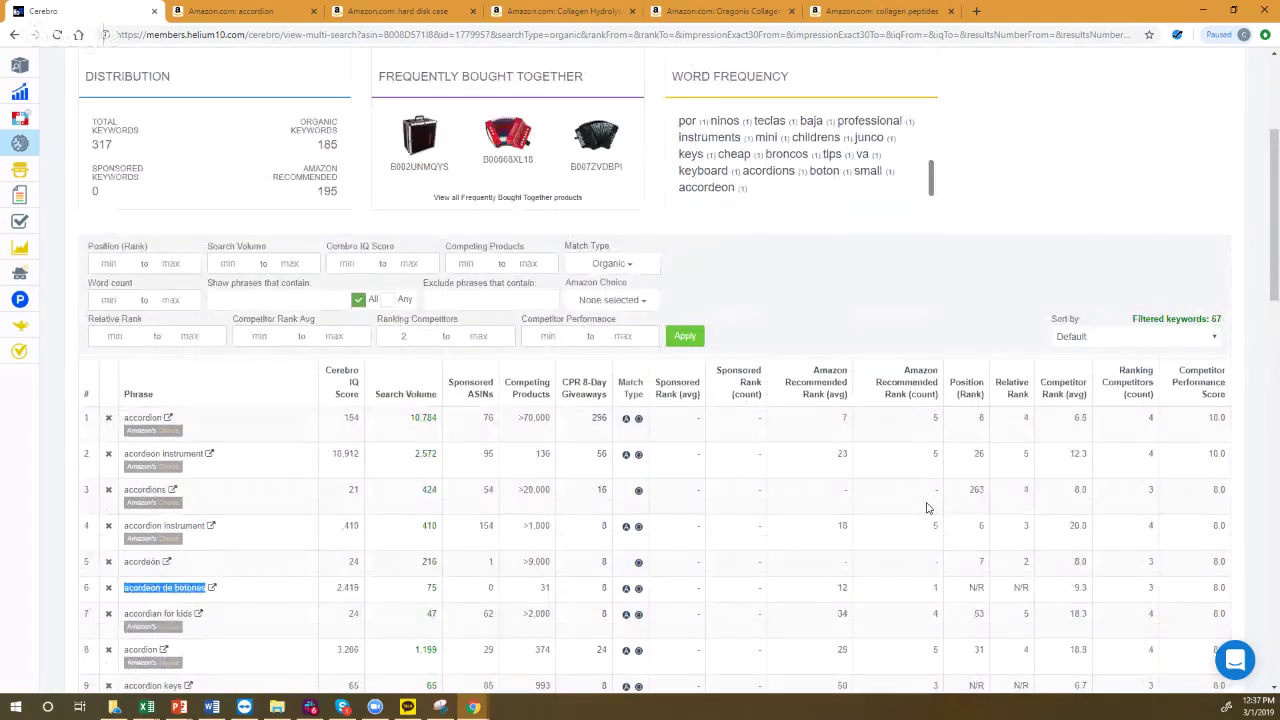
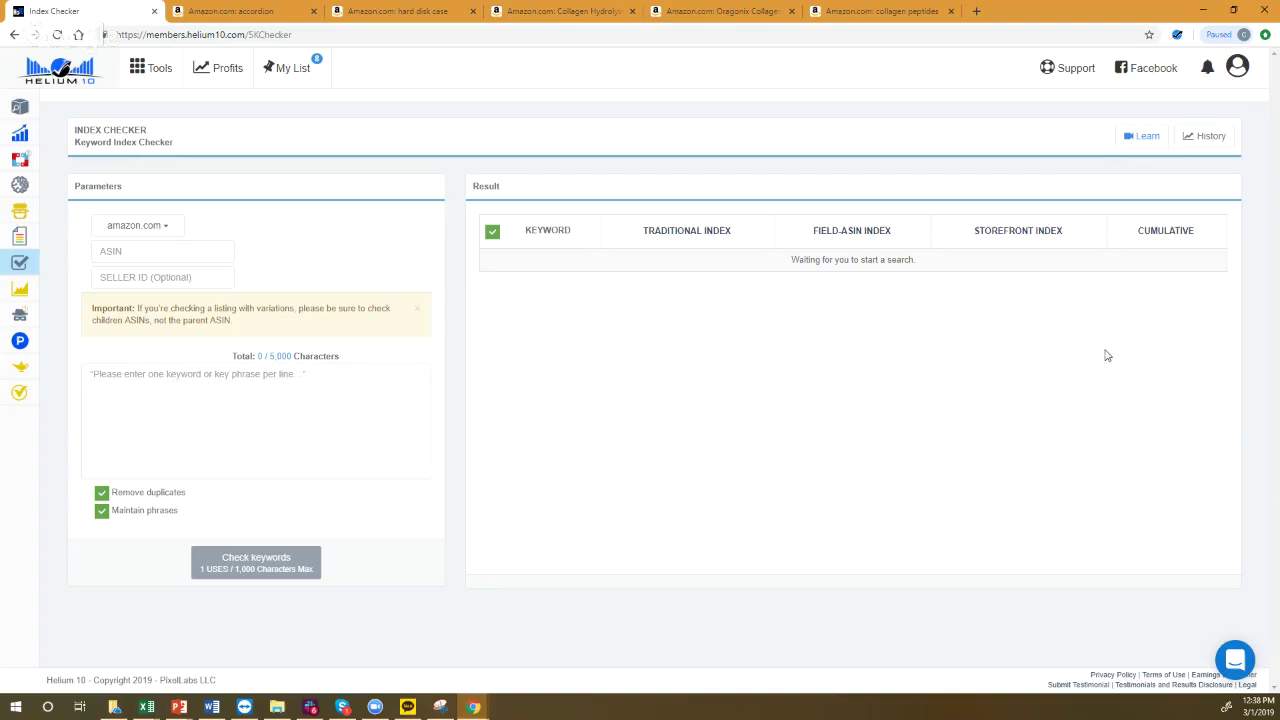
# - Open Keyword Tracker and expand the tracked keywords of the Age 20's compact foundation in Pink/Natural Beige (Color 23)
pyautogui.moveTo(30, 325)
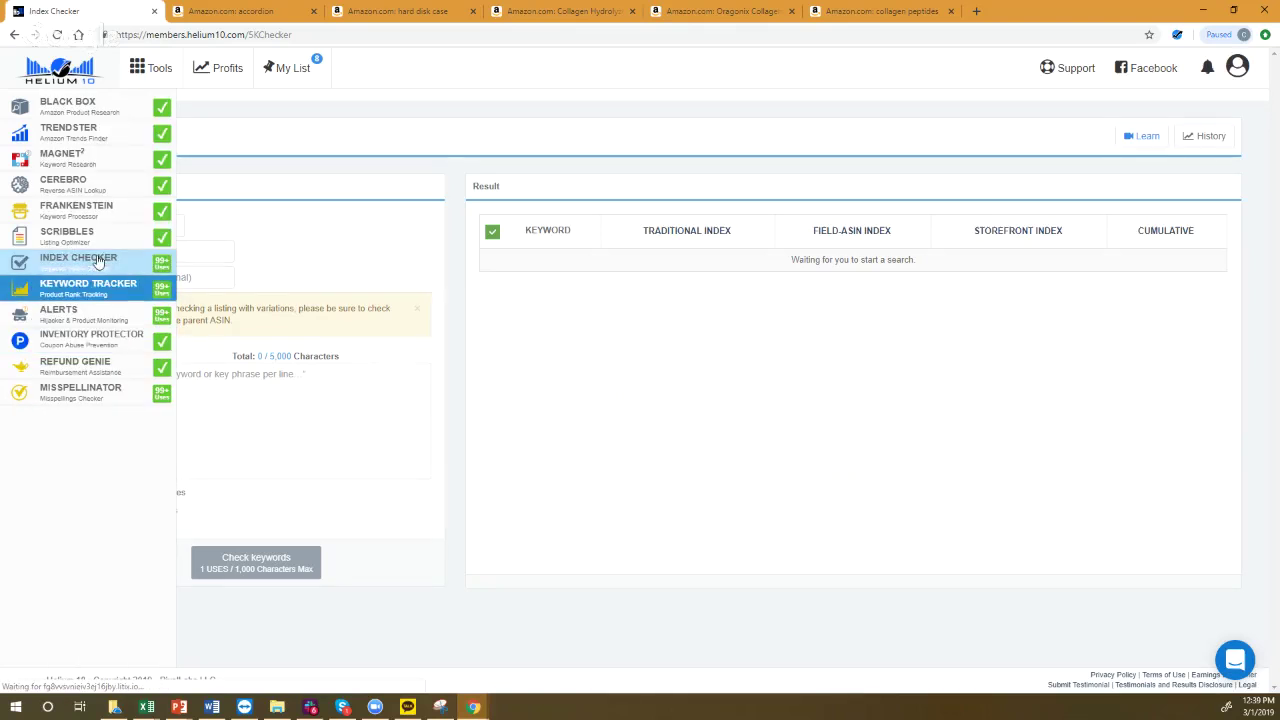
pyautogui.click(90, 289)
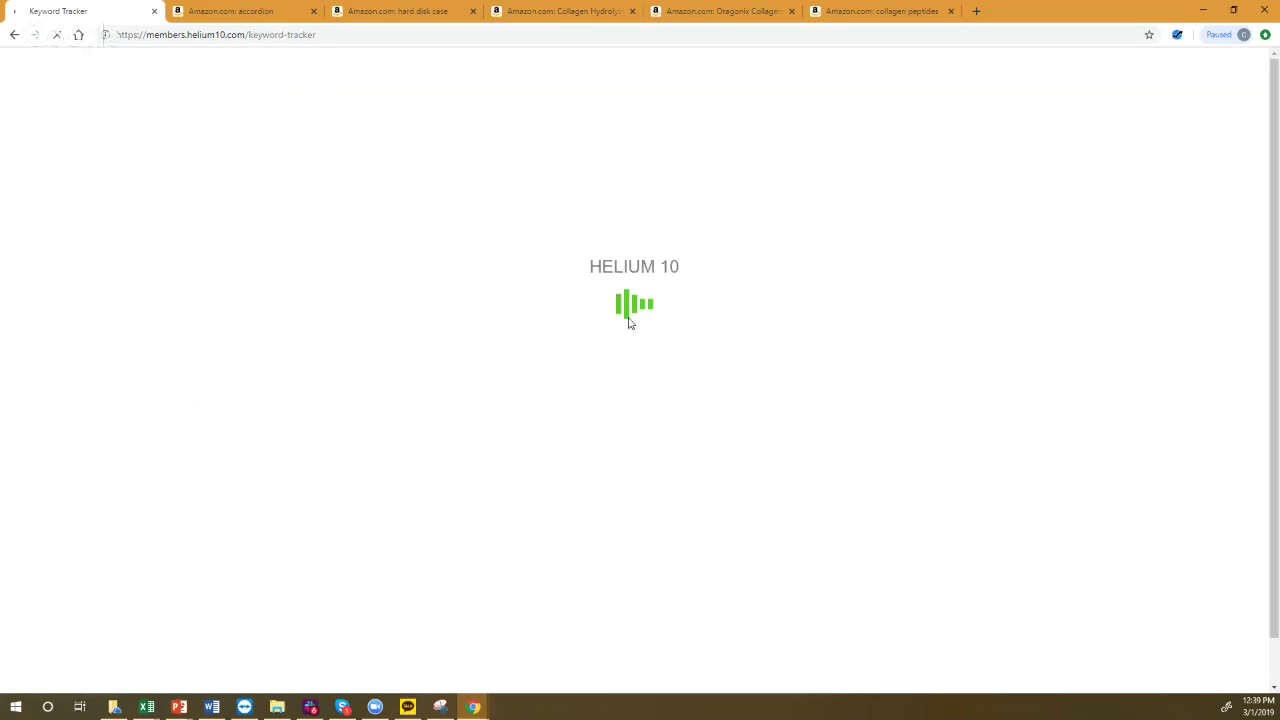
pyautogui.scroll(-1, 634, 334)
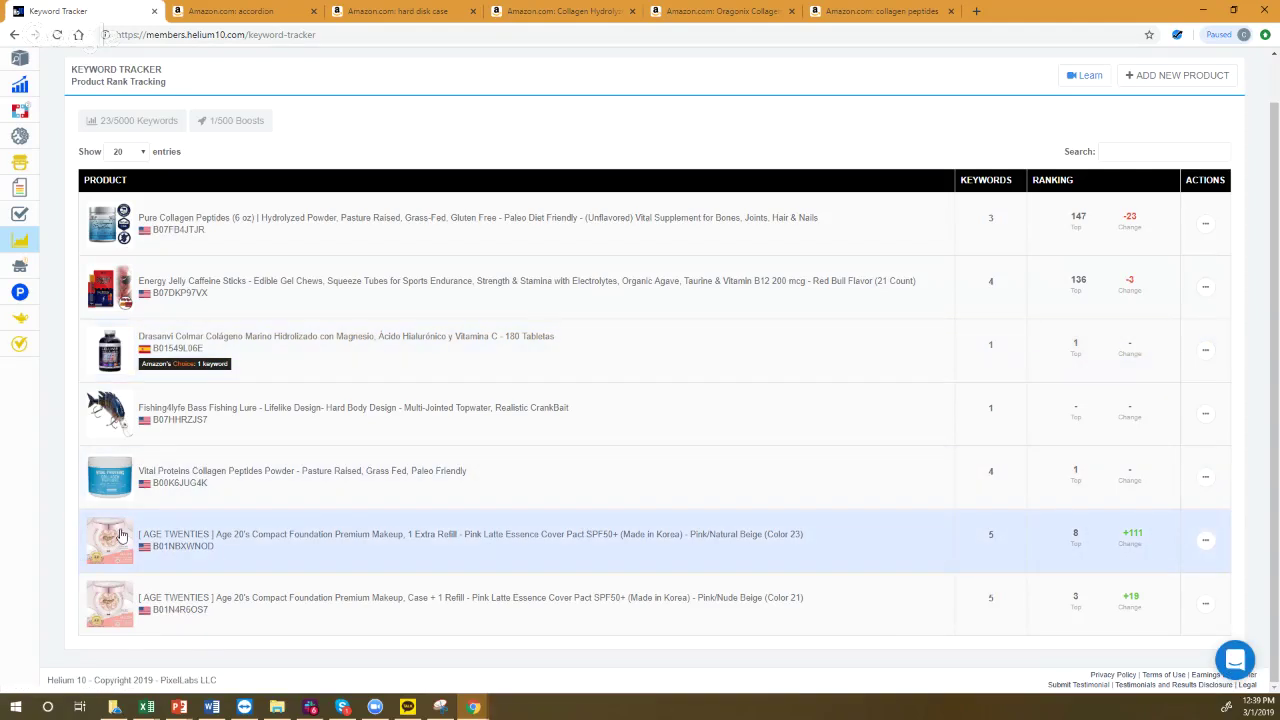
pyautogui.click(340, 538)
pyautogui.scroll(-1, 643, 400)
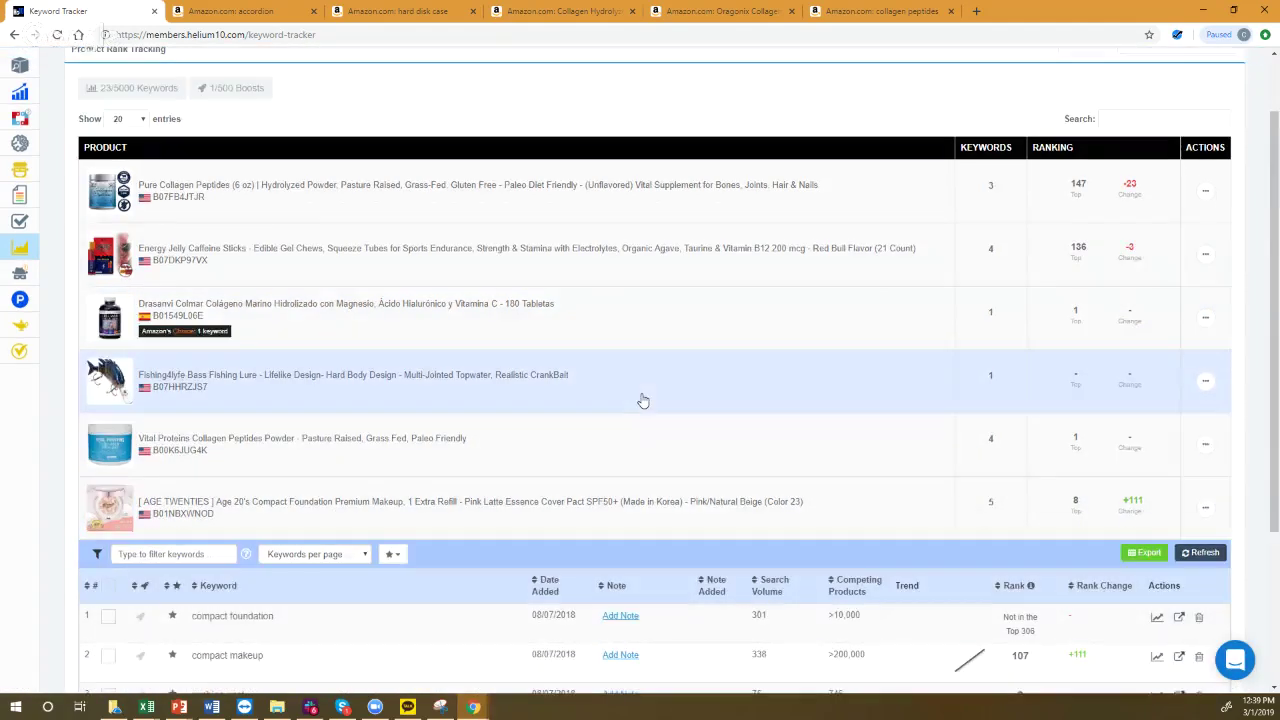
pyautogui.scroll(-2, 643, 400)
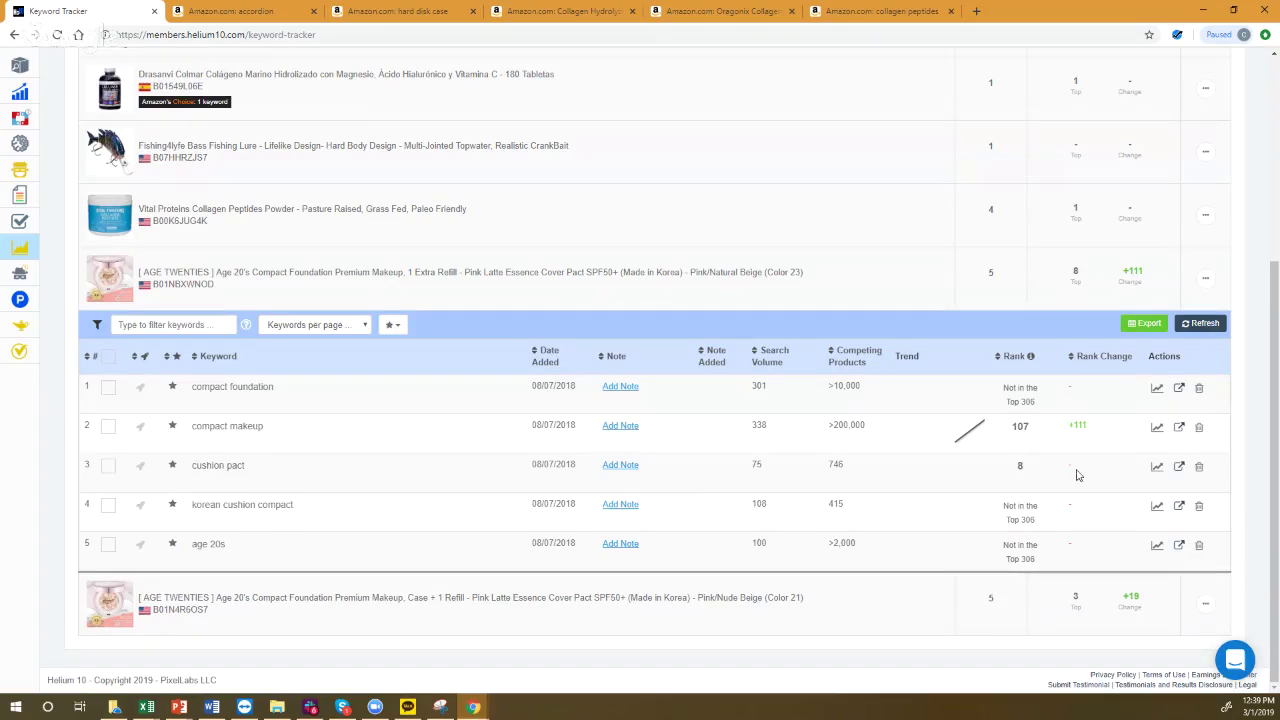
# - View the rank history charts of the keywords "cushion pact" and "compact makeup" and inspect their data points
pyautogui.click(1020, 466)
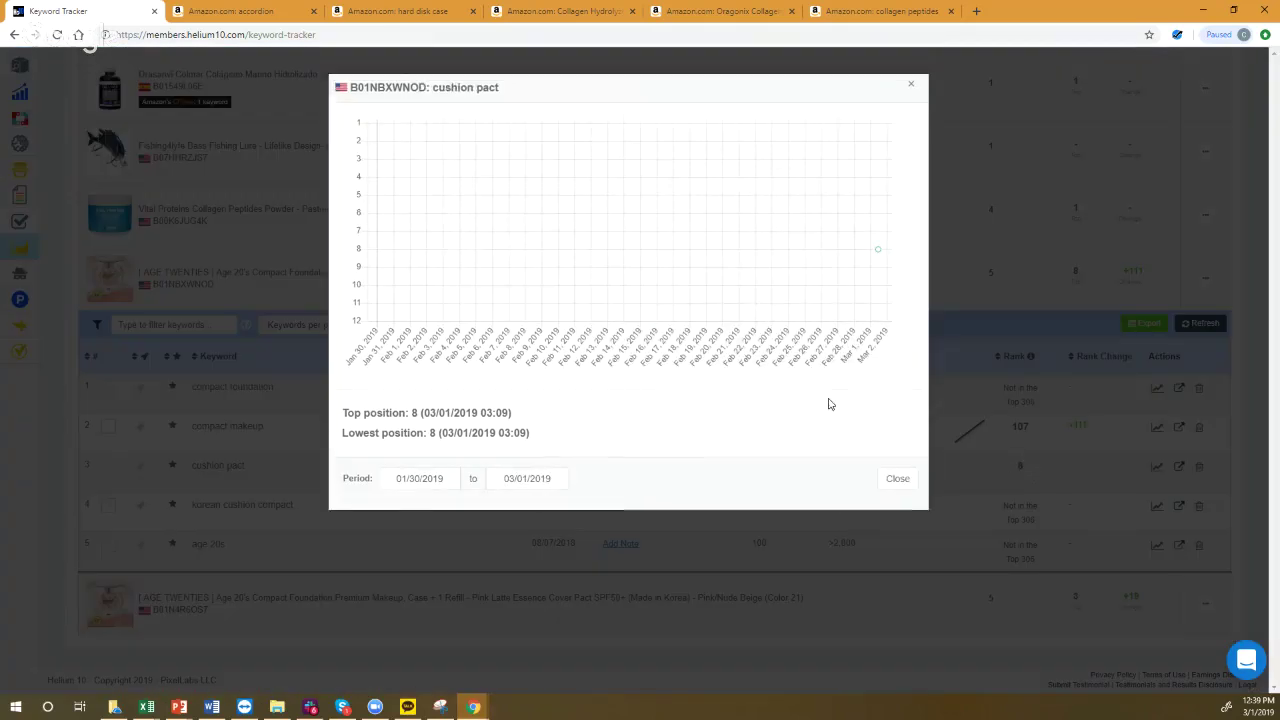
pyautogui.moveTo(876, 255)
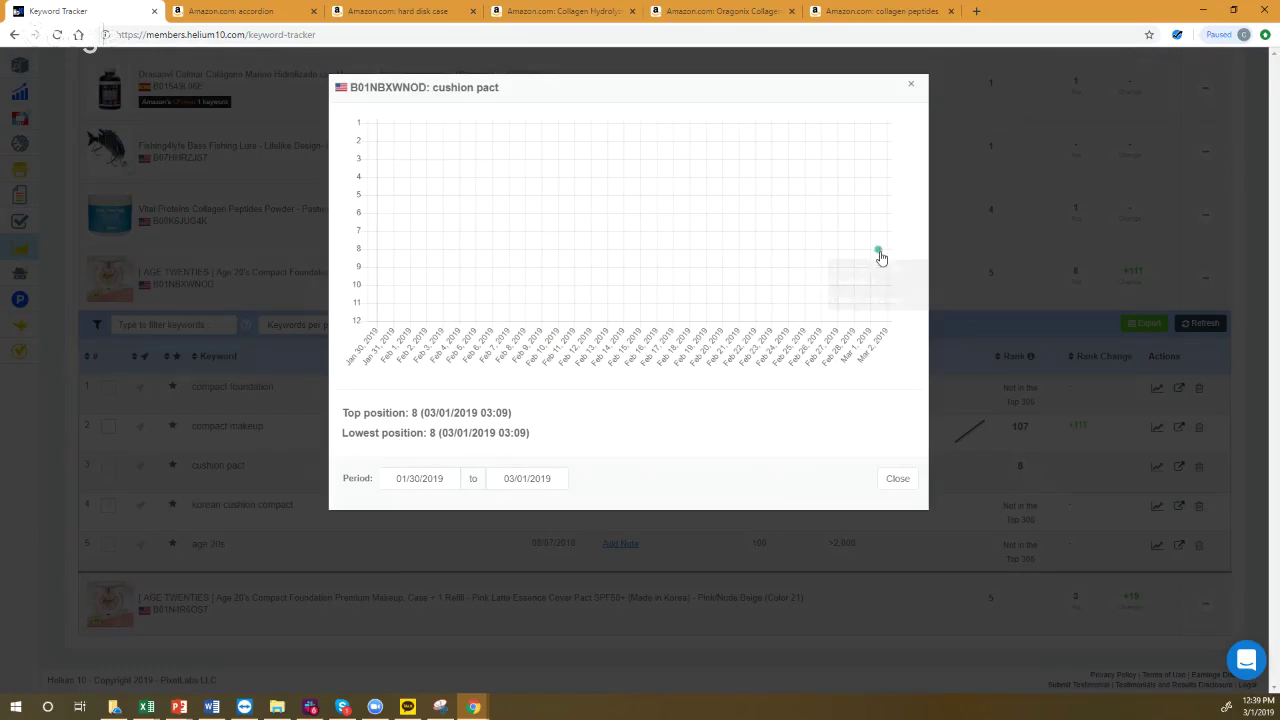
pyautogui.click(912, 89)
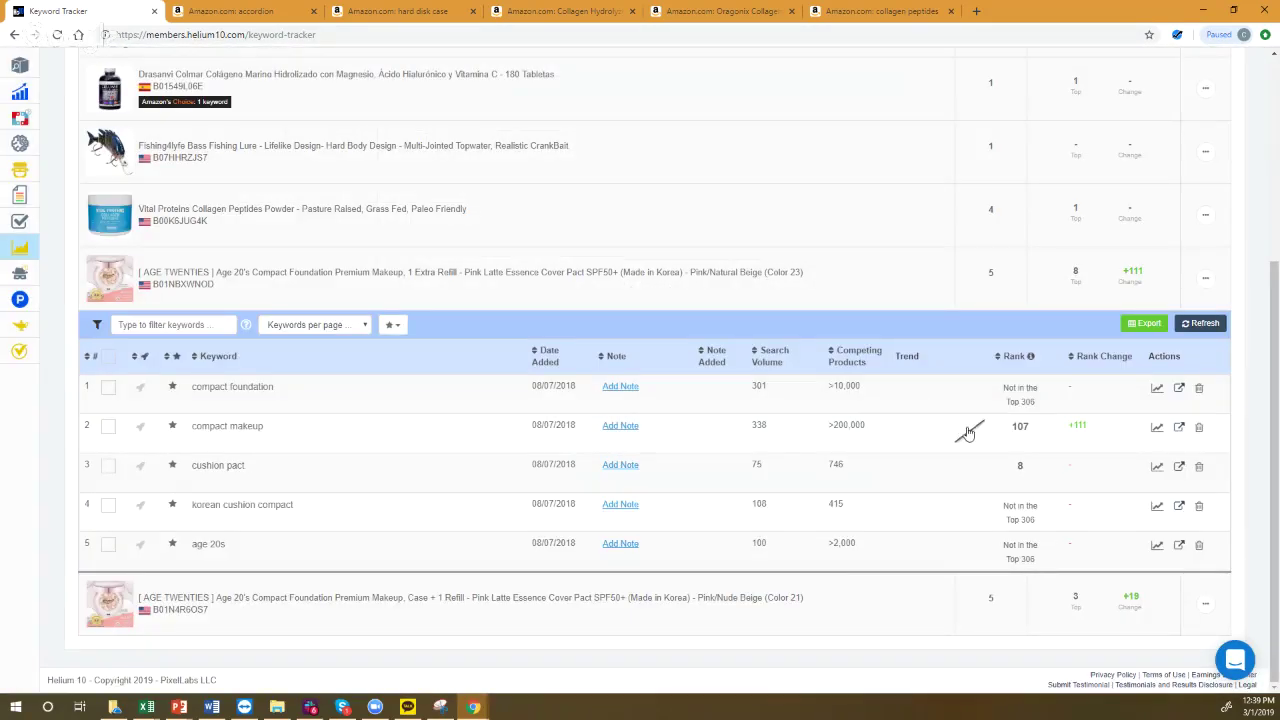
pyautogui.click(968, 432)
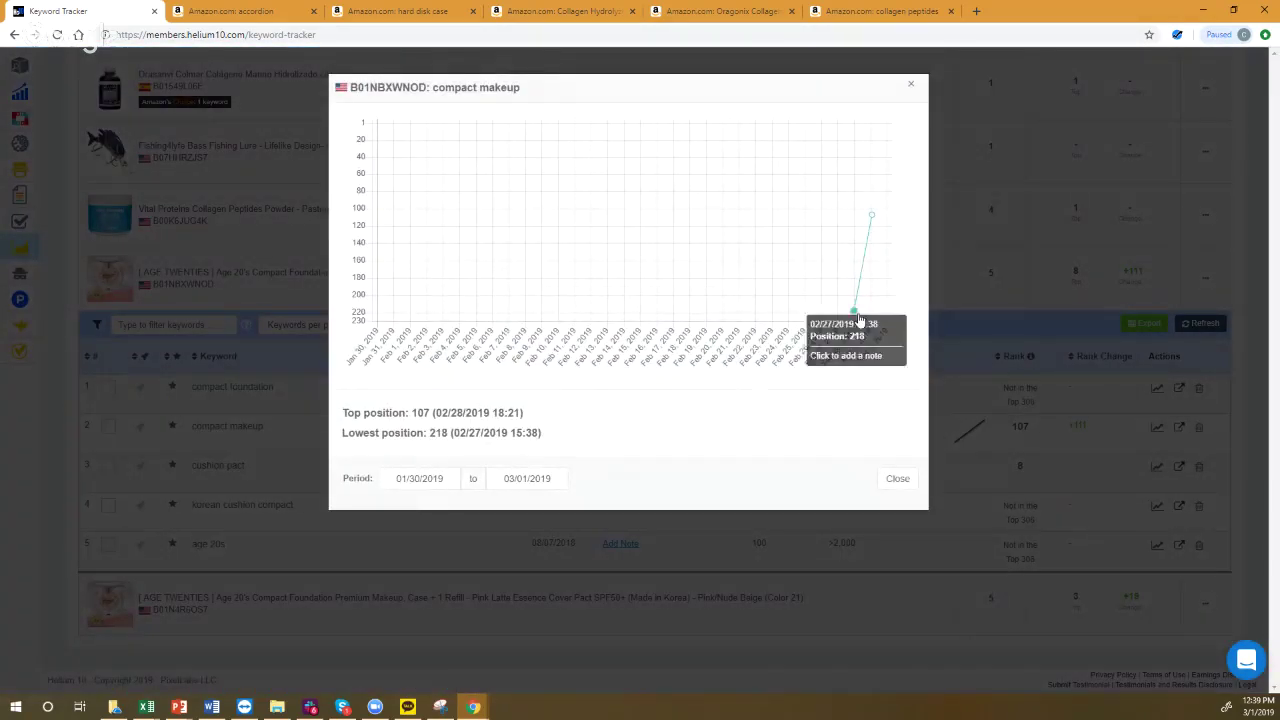
pyautogui.moveTo(852, 314)
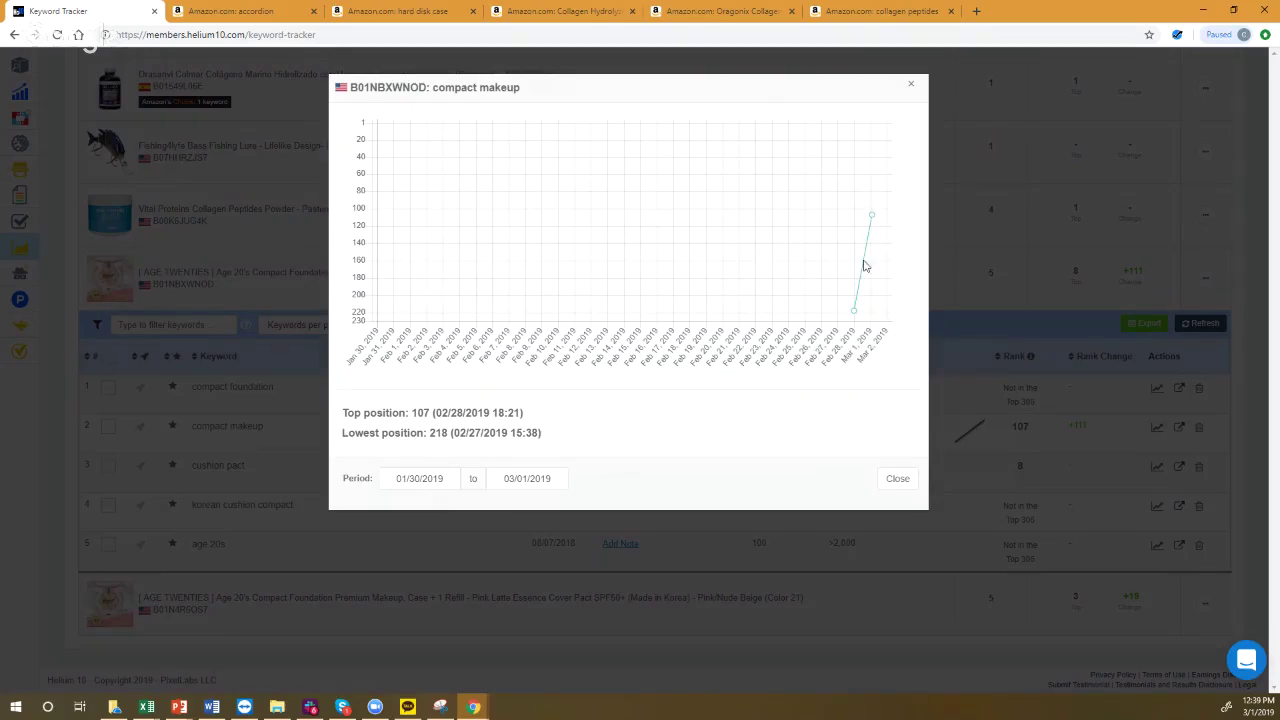
# - Expand the tracked keywords of the Pink/Nude Beige (Color 21) foundation and inspect the rank history chart of "compact foundation"
pyautogui.click(913, 89)
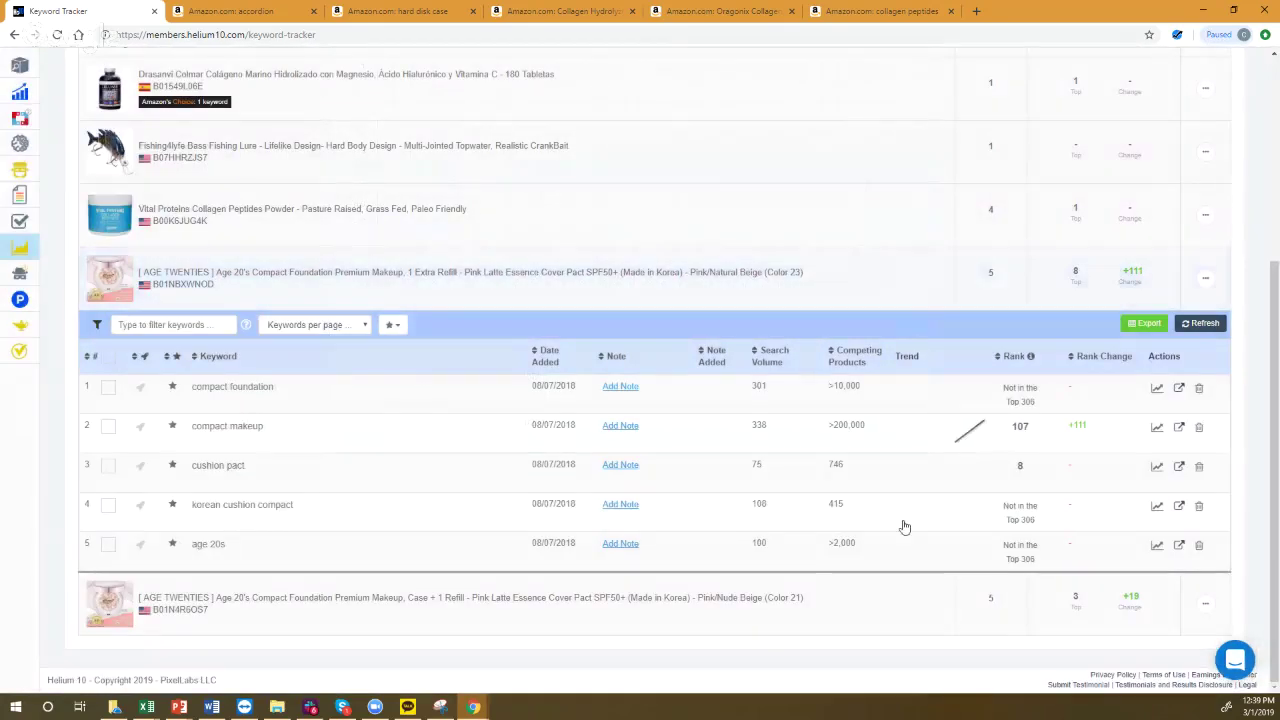
pyautogui.scroll(-3, 872, 580)
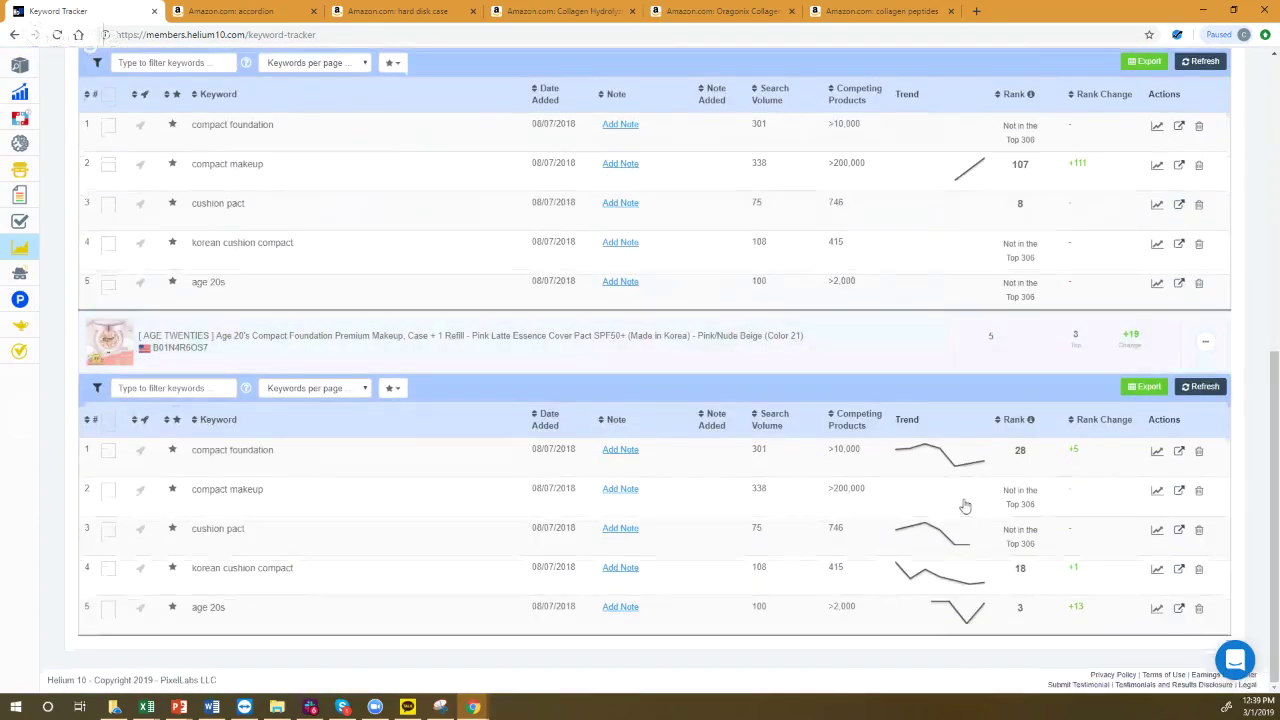
pyautogui.click(938, 452)
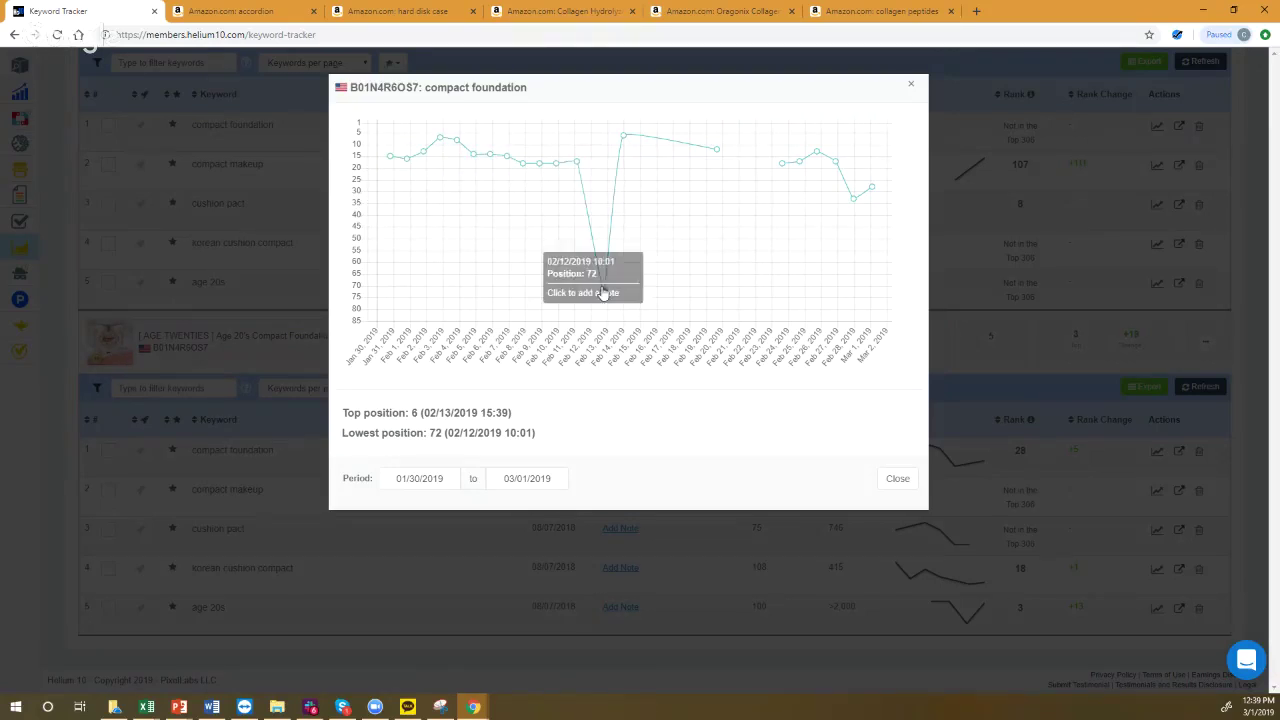
pyautogui.moveTo(604, 294)
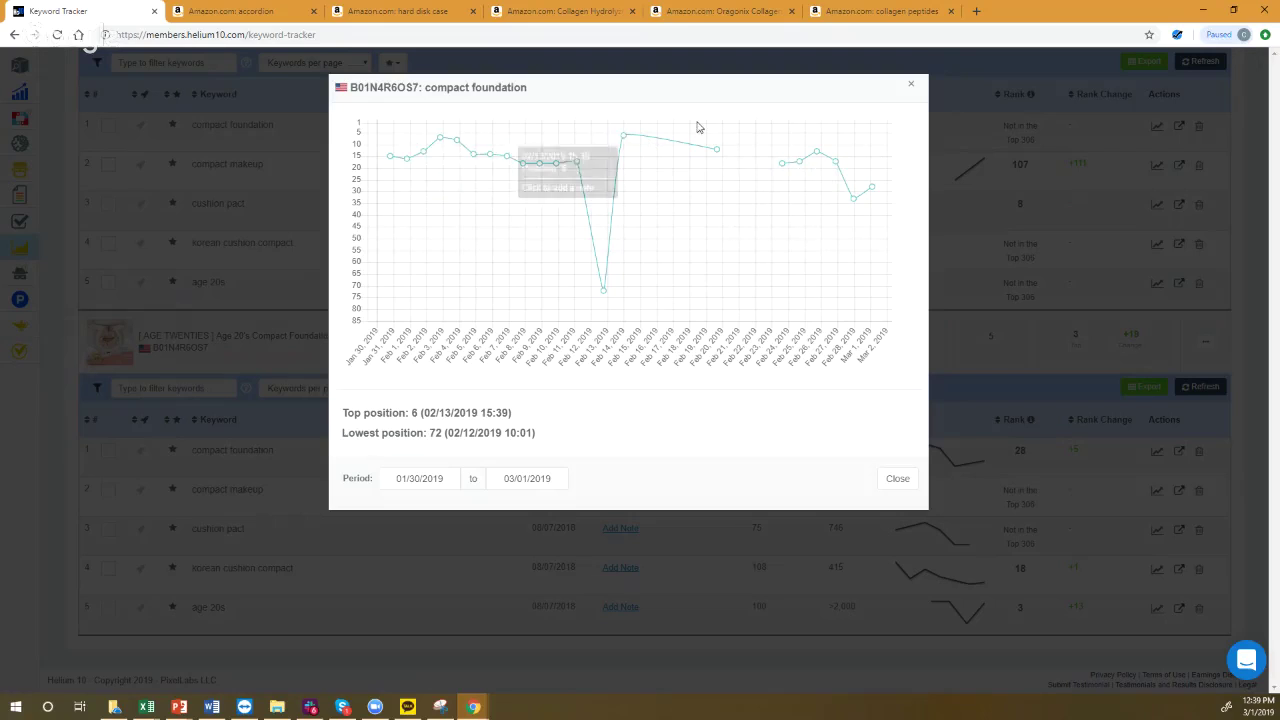
pyautogui.click(911, 88)
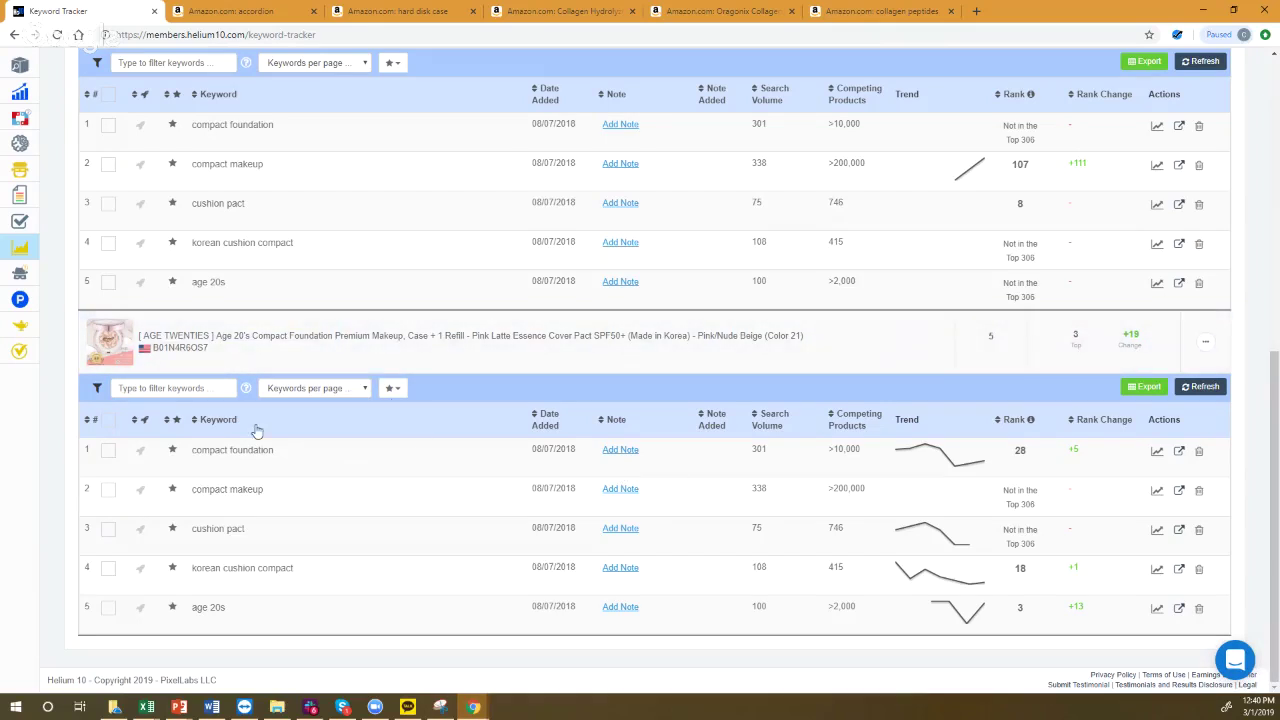
# - Turn on the rocket boost for "compact foundation" under the Color 21 product and check the latest points of its rank chart
pyautogui.click(140, 451)
pyautogui.click(953, 462)
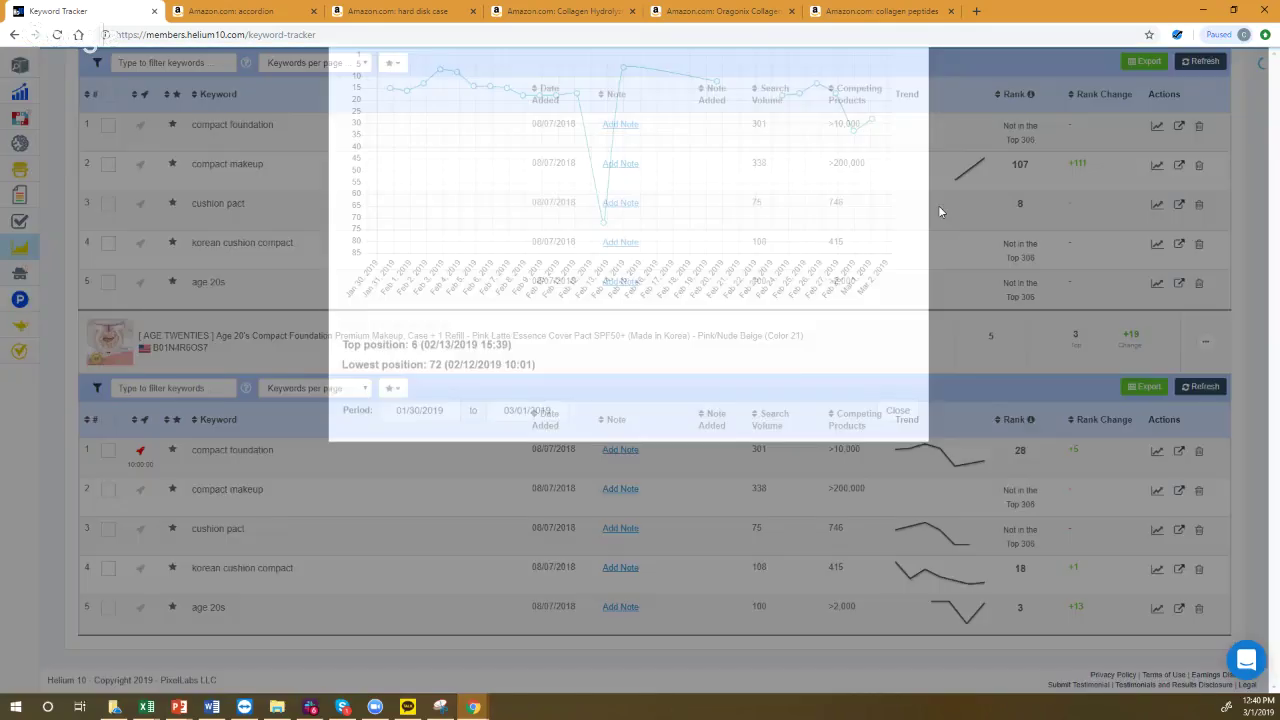
pyautogui.moveTo(874, 190)
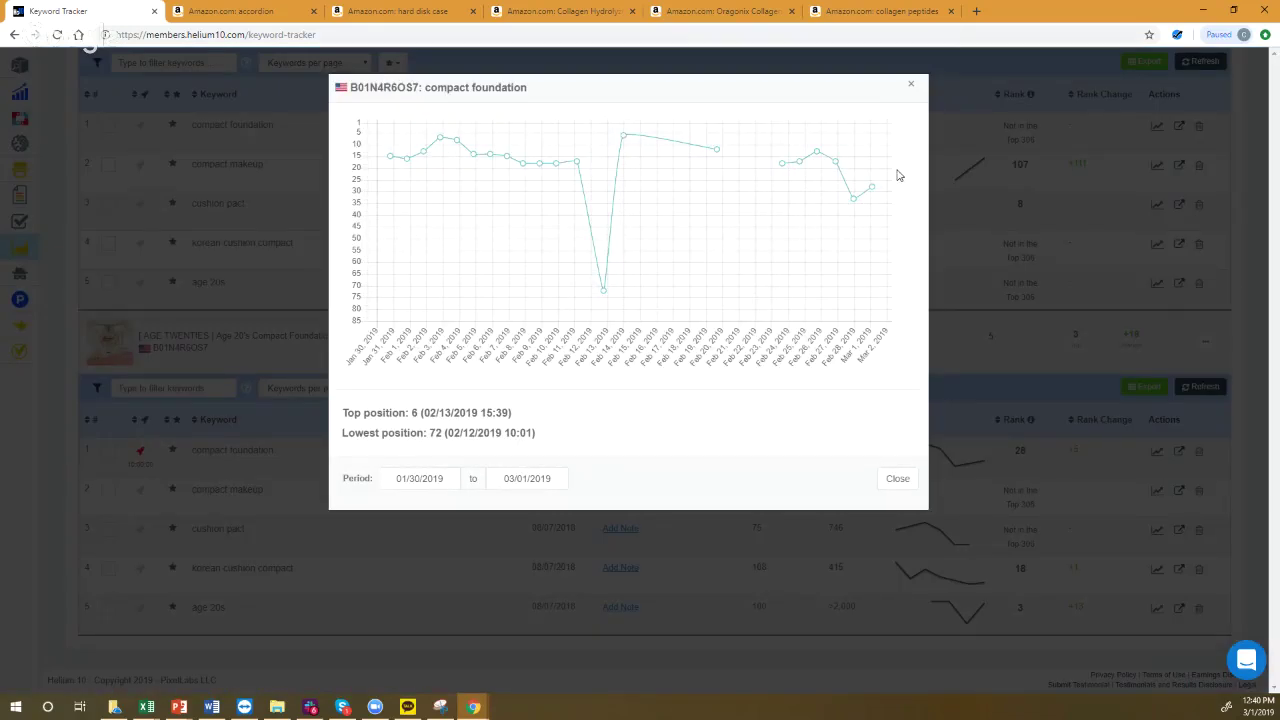
pyautogui.click(911, 85)
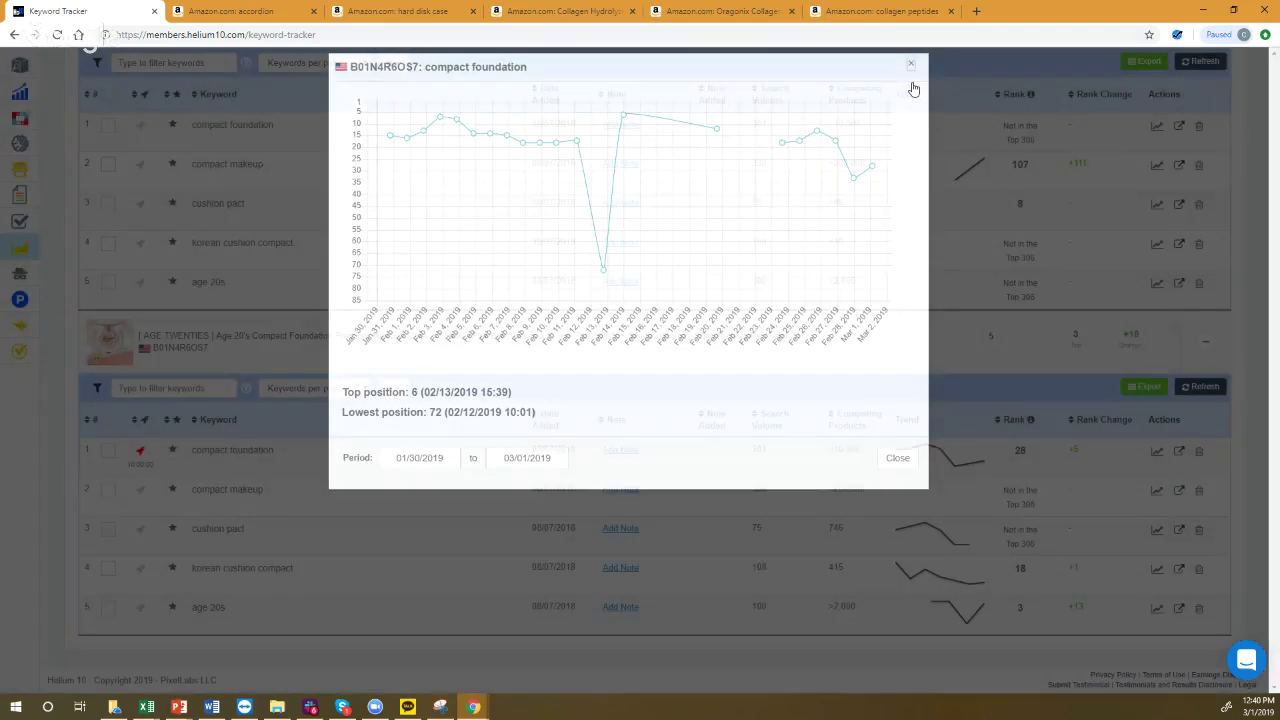
# - Open the Alerts tool and look over the overview and the list of monitored DesignSkin products
pyautogui.scroll(2, 320, 283)
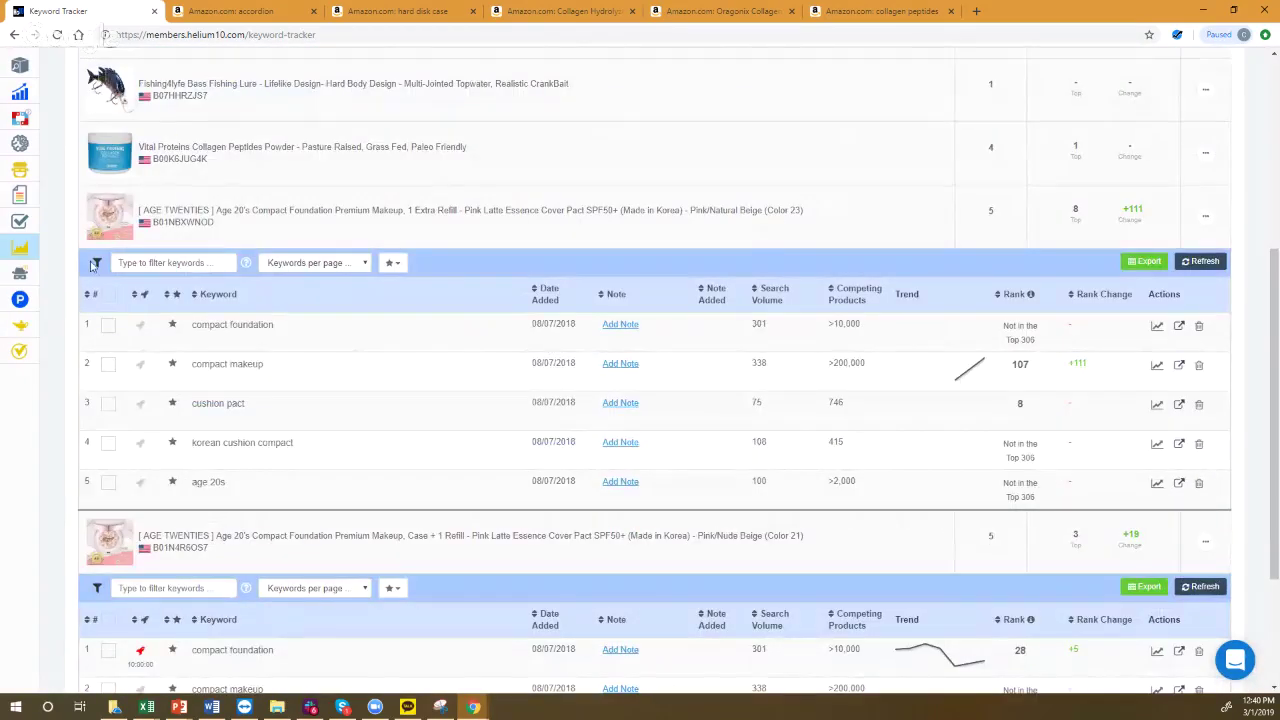
pyautogui.moveTo(56, 266)
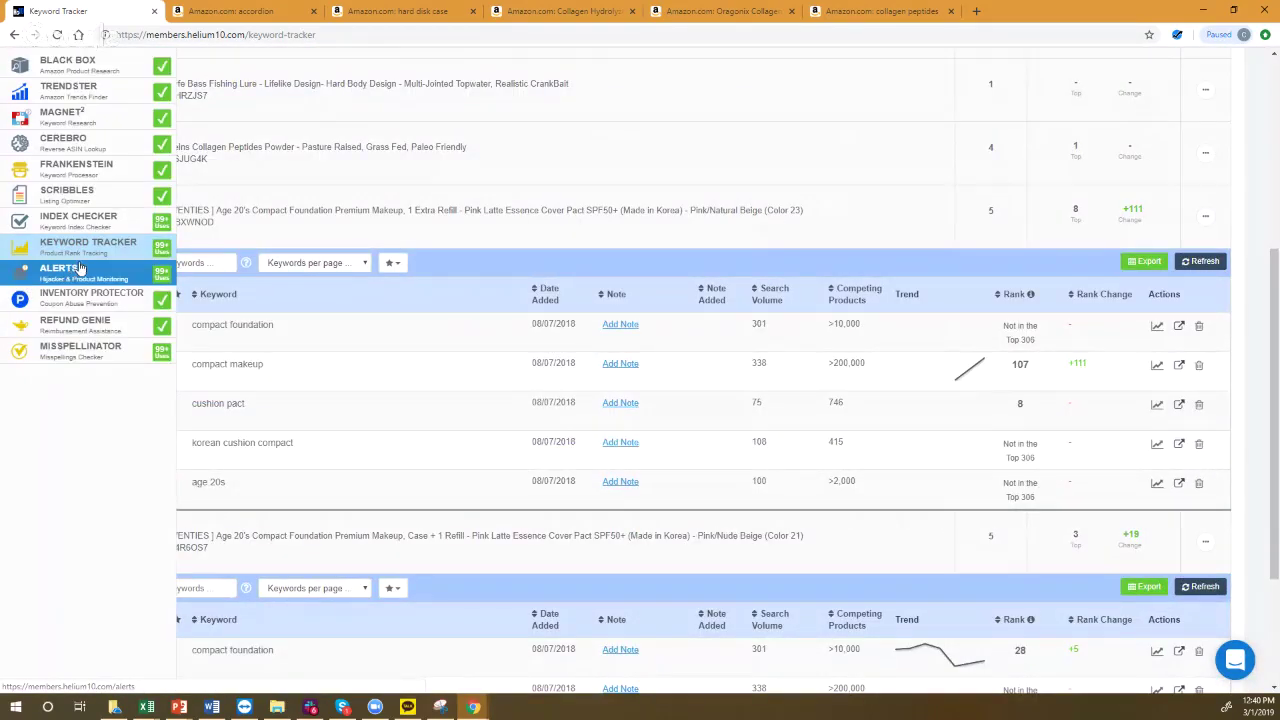
pyautogui.click(85, 275)
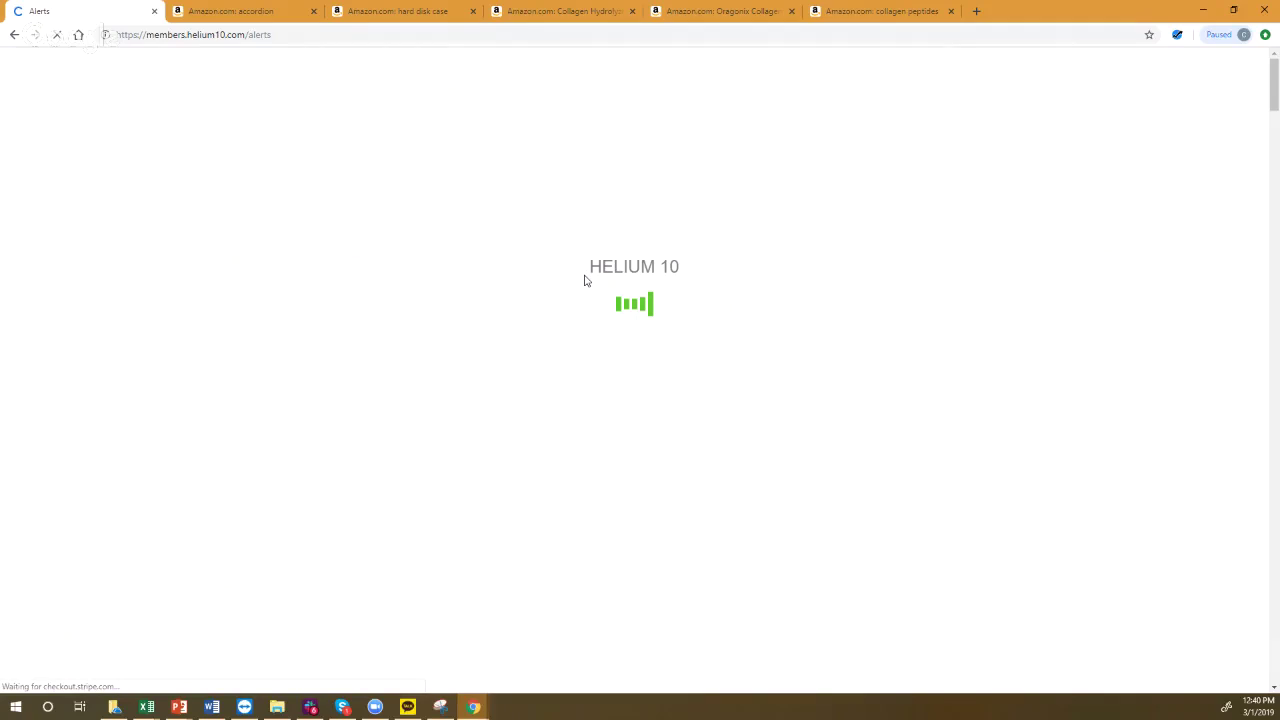
pyautogui.scroll(-3, 600, 327)
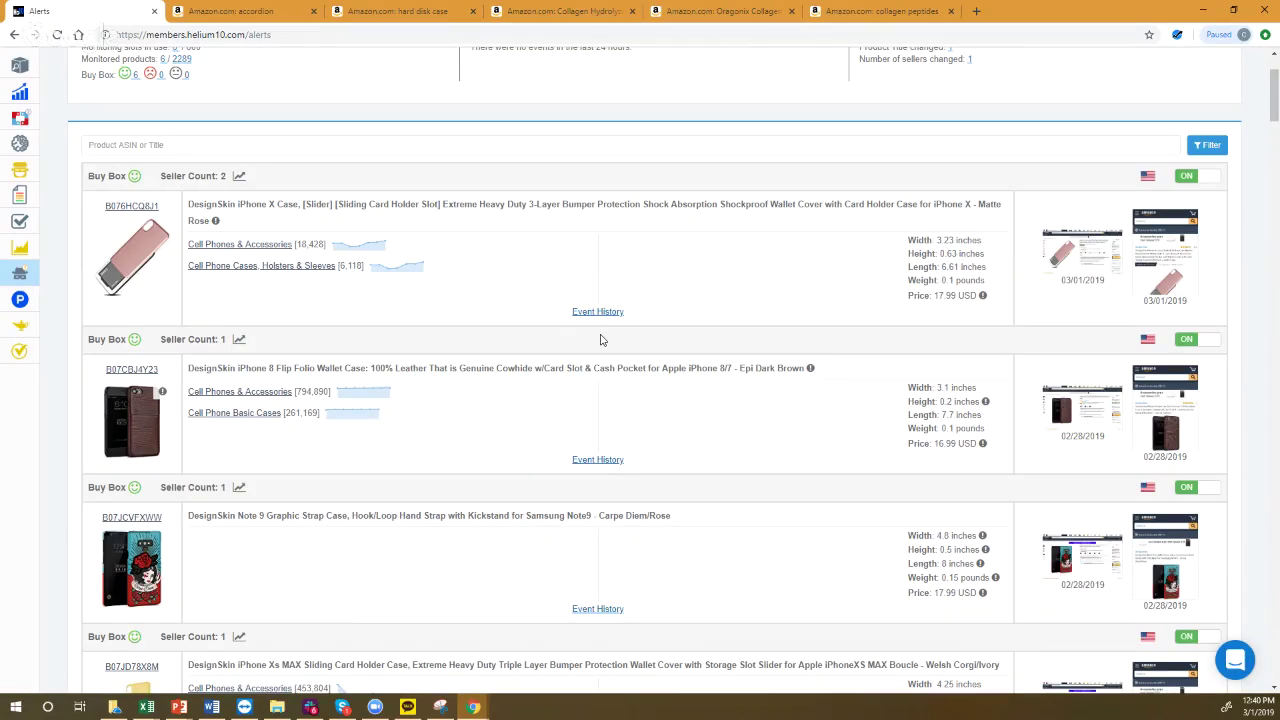
pyautogui.scroll(3, 600, 340)
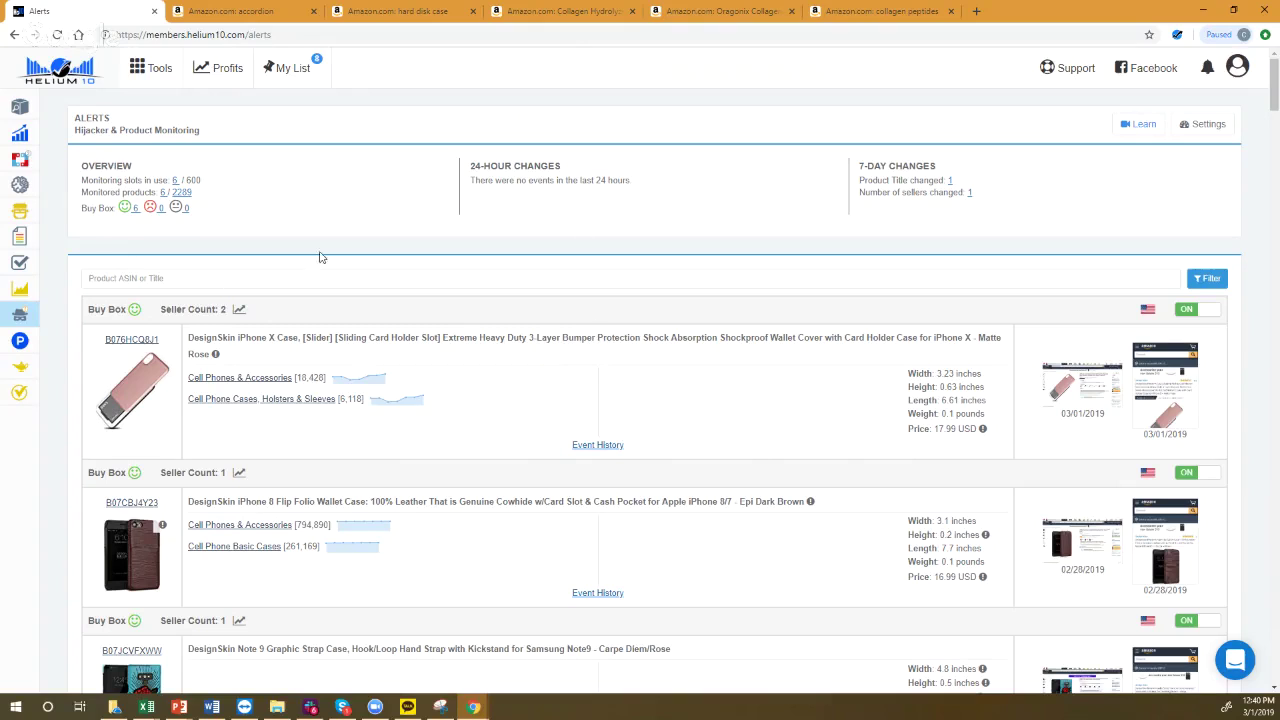
# - Open the event history of the DesignSkin iPhone 8 Flip Folio Wallet Case and examine its image and title changes
pyautogui.click(598, 593)
pyautogui.scroll(-3, 606, 580)
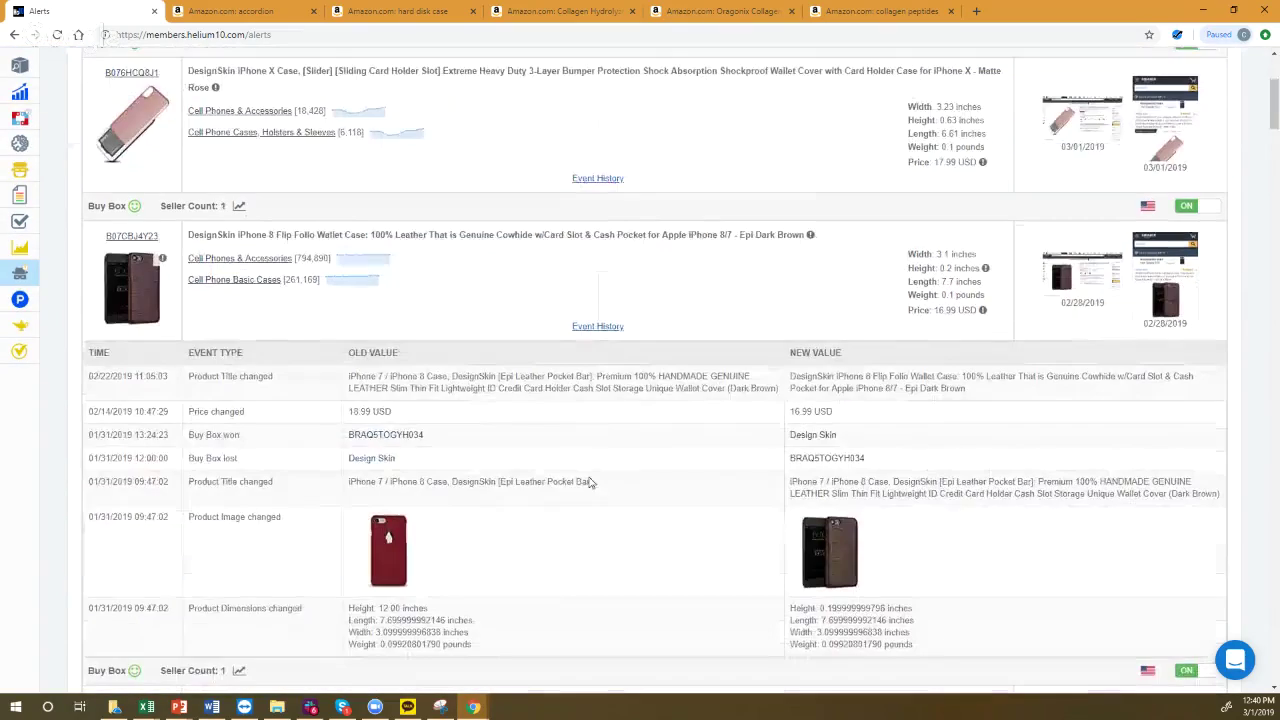
pyautogui.moveTo(836, 549)
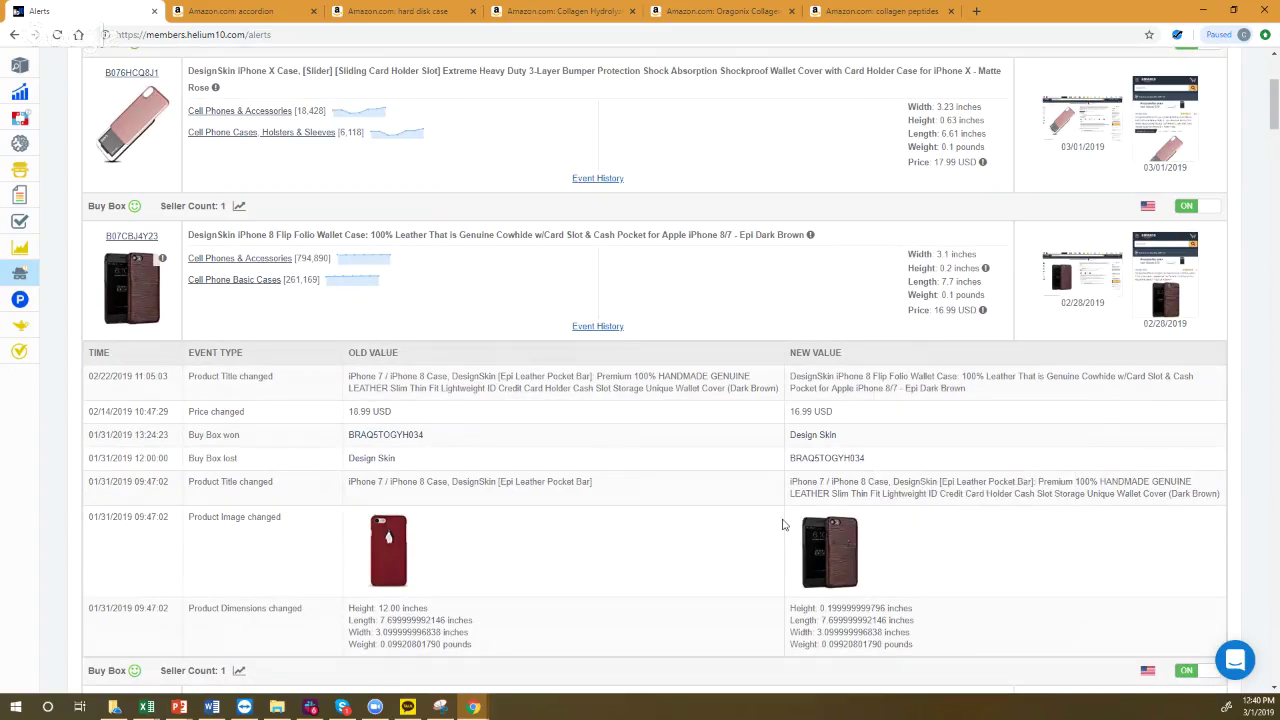
pyautogui.moveTo(855, 573)
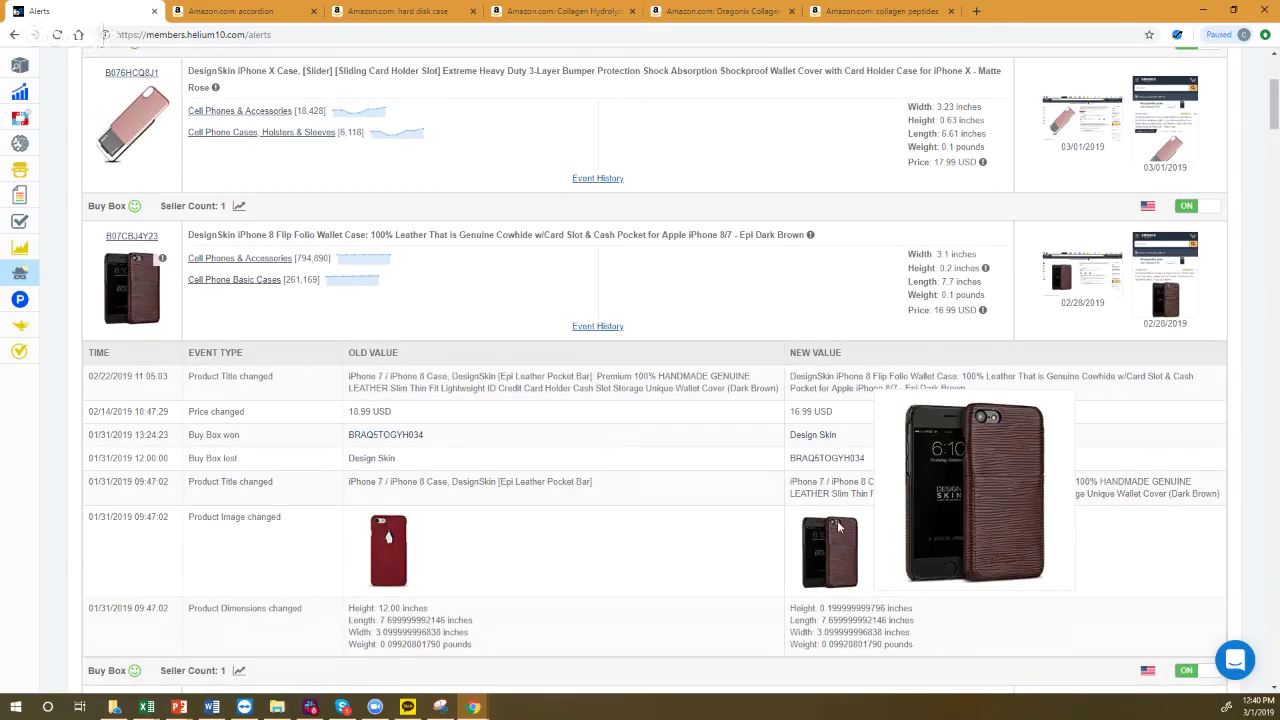
pyautogui.moveTo(372, 555)
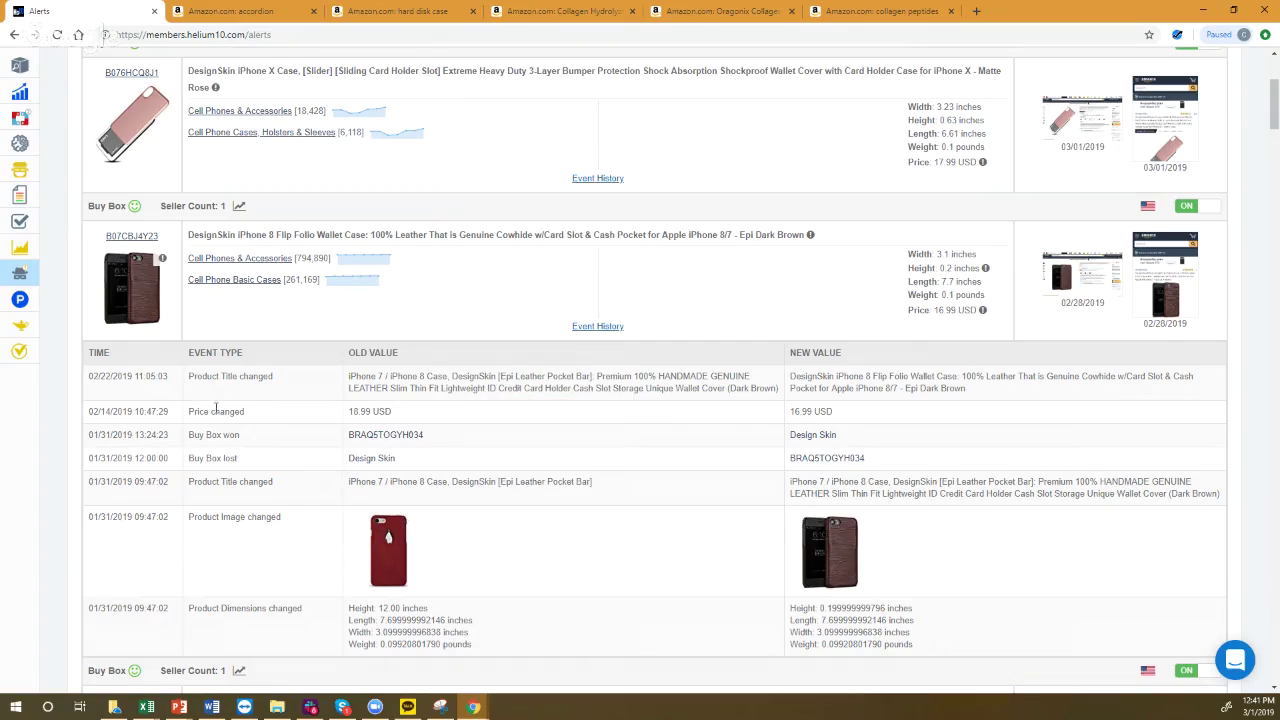
pyautogui.moveTo(350, 376); pyautogui.dragTo(762, 385)
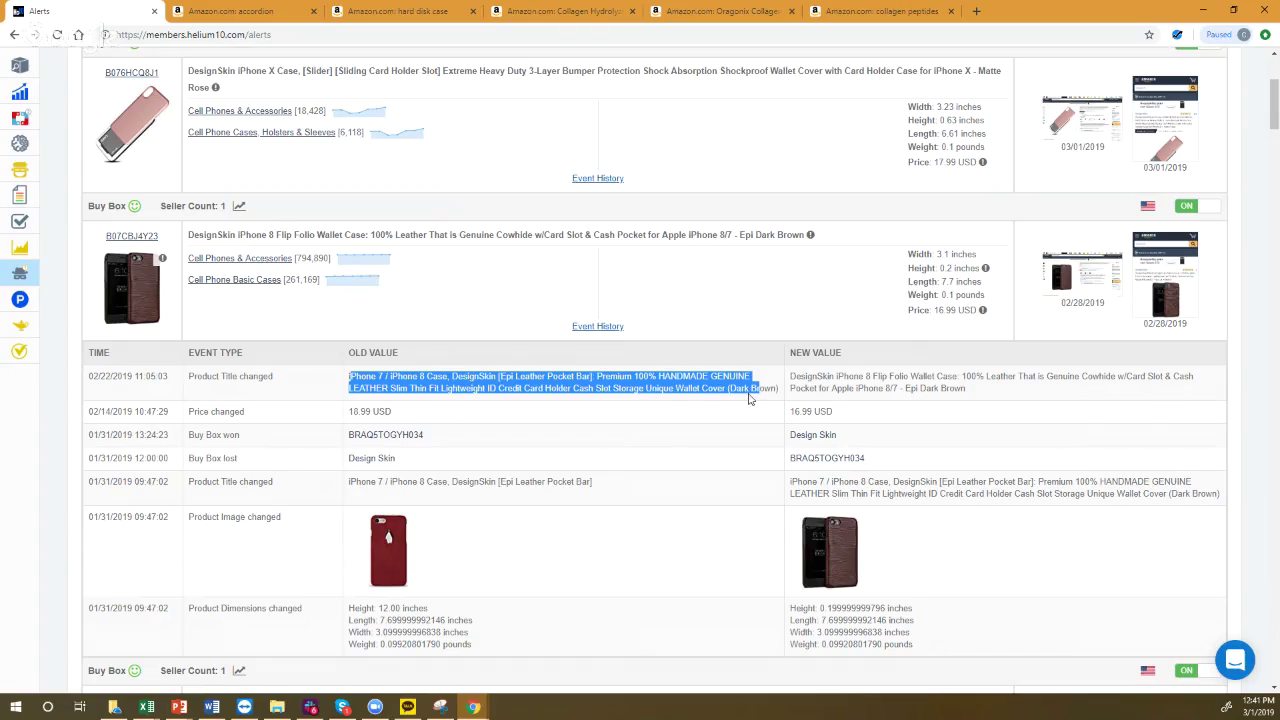
pyautogui.click(737, 393)
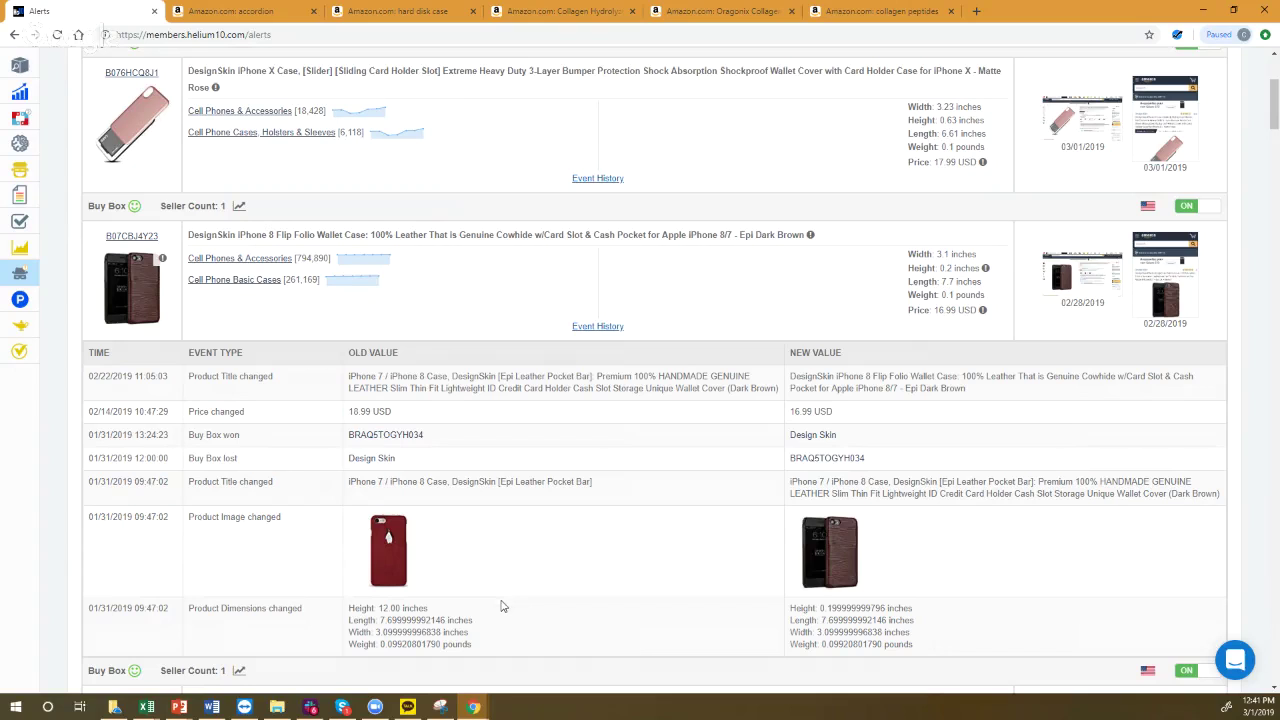
# - Compare the old and new height, length, width and weight values in the wallet case's product dimensions change event
pyautogui.moveTo(195, 608); pyautogui.dragTo(353, 614)
pyautogui.moveTo(503, 657); pyautogui.dragTo(368, 620)
pyautogui.click(834, 624)
pyautogui.moveTo(822, 608); pyautogui.dragTo(836, 605)
pyautogui.moveTo(432, 608); pyautogui.dragTo(384, 607)
pyautogui.click(383, 607)
pyautogui.moveTo(481, 655); pyautogui.dragTo(346, 607)
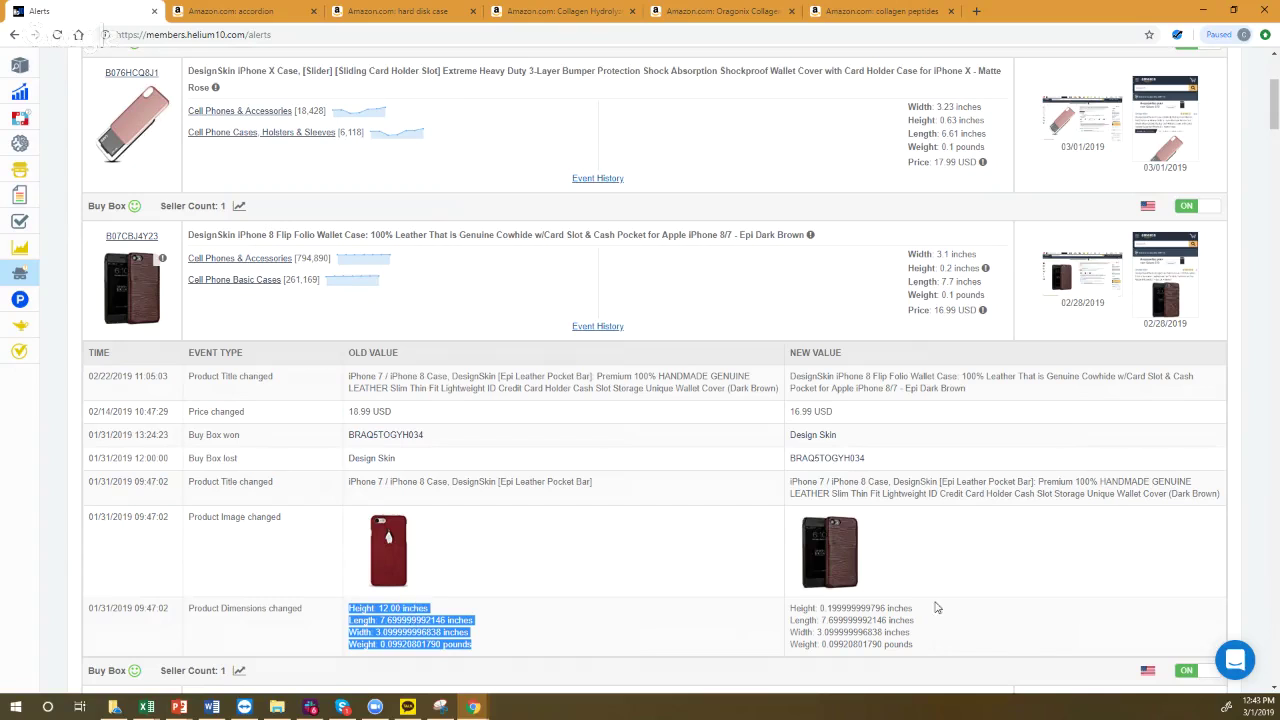
pyautogui.moveTo(934, 610); pyautogui.dragTo(855, 643)
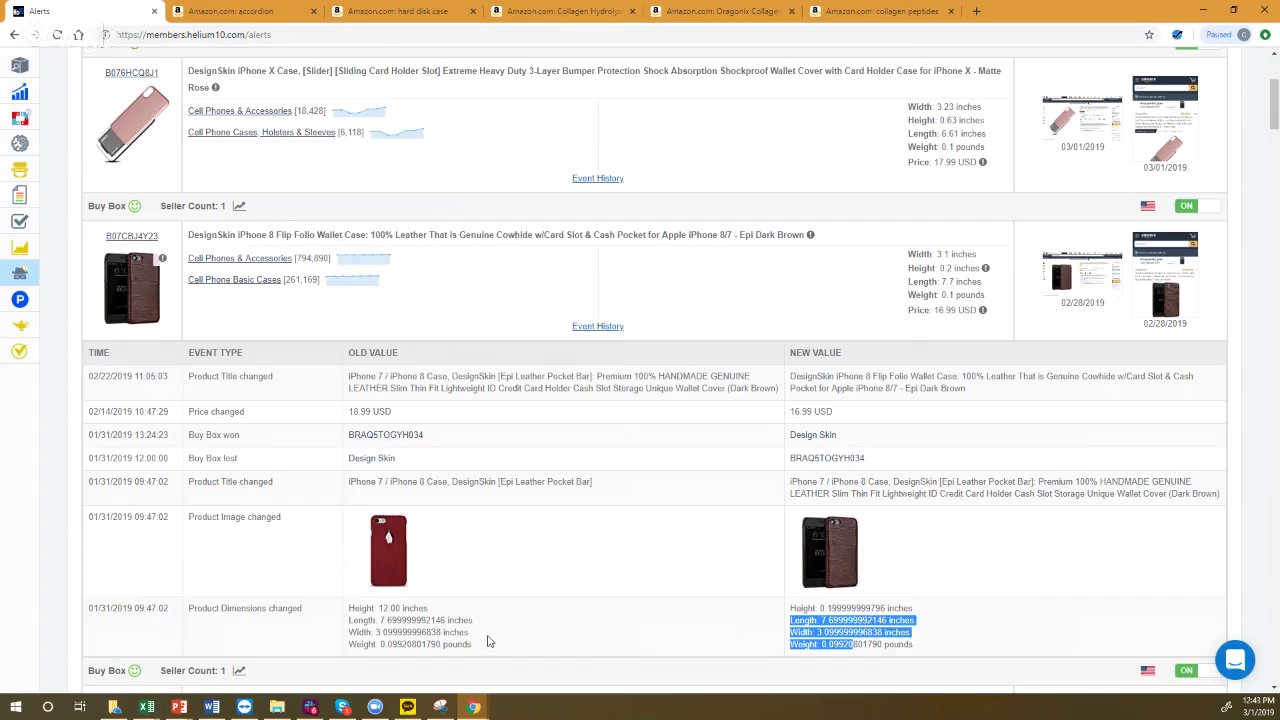
pyautogui.moveTo(478, 648); pyautogui.dragTo(350, 608)
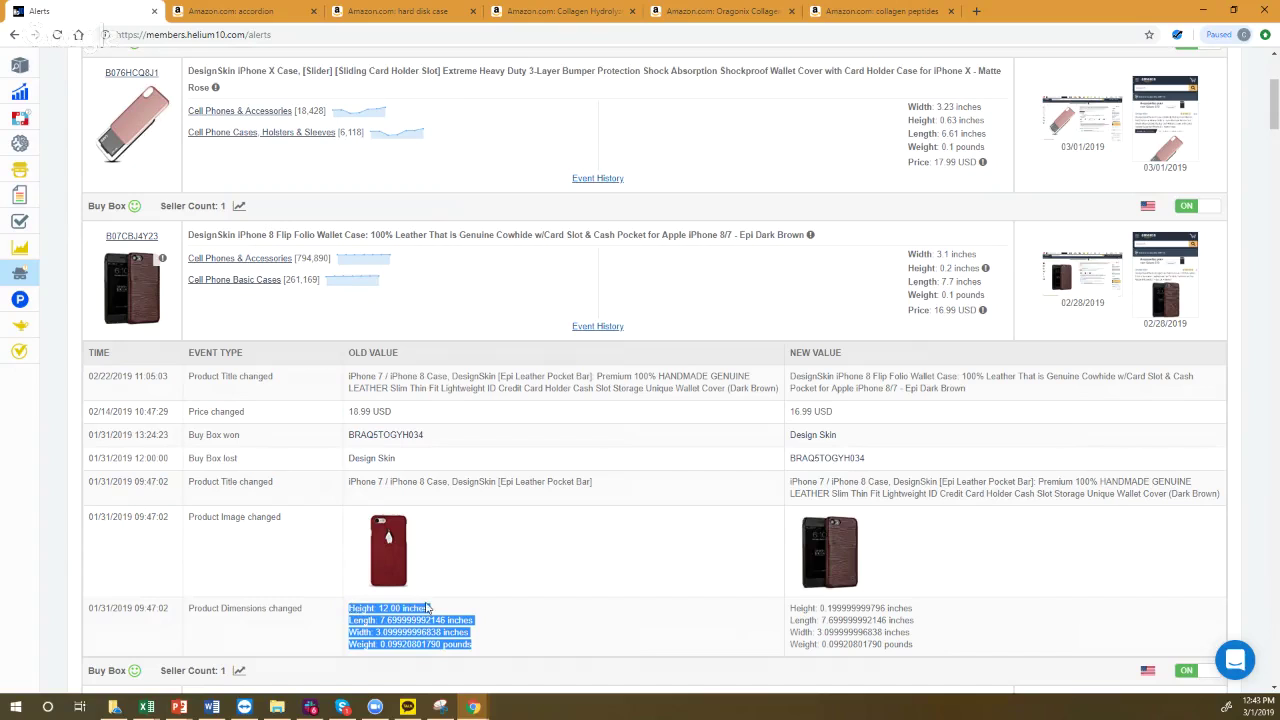
pyautogui.click(555, 603)
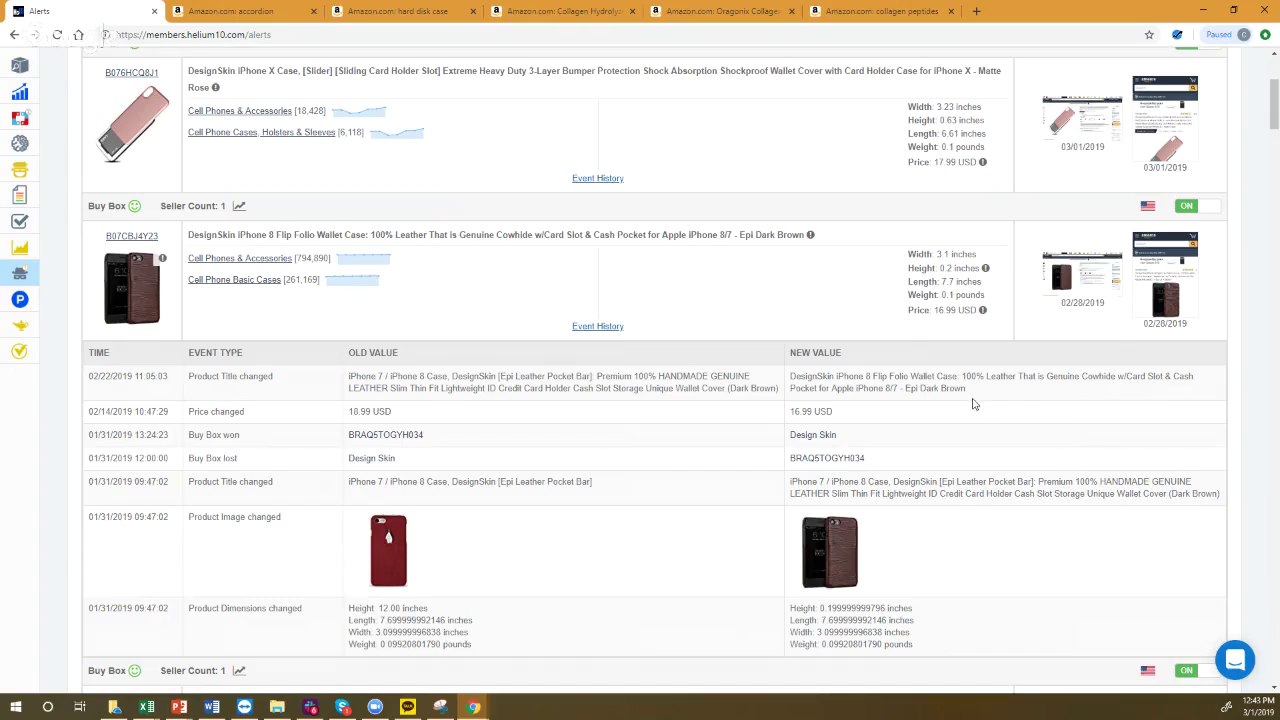
# - Browse the wallet case's desktop listing screenshots from 02/28/2019 back to 02/21/2019, and close the viewer
pyautogui.click(1082, 272)
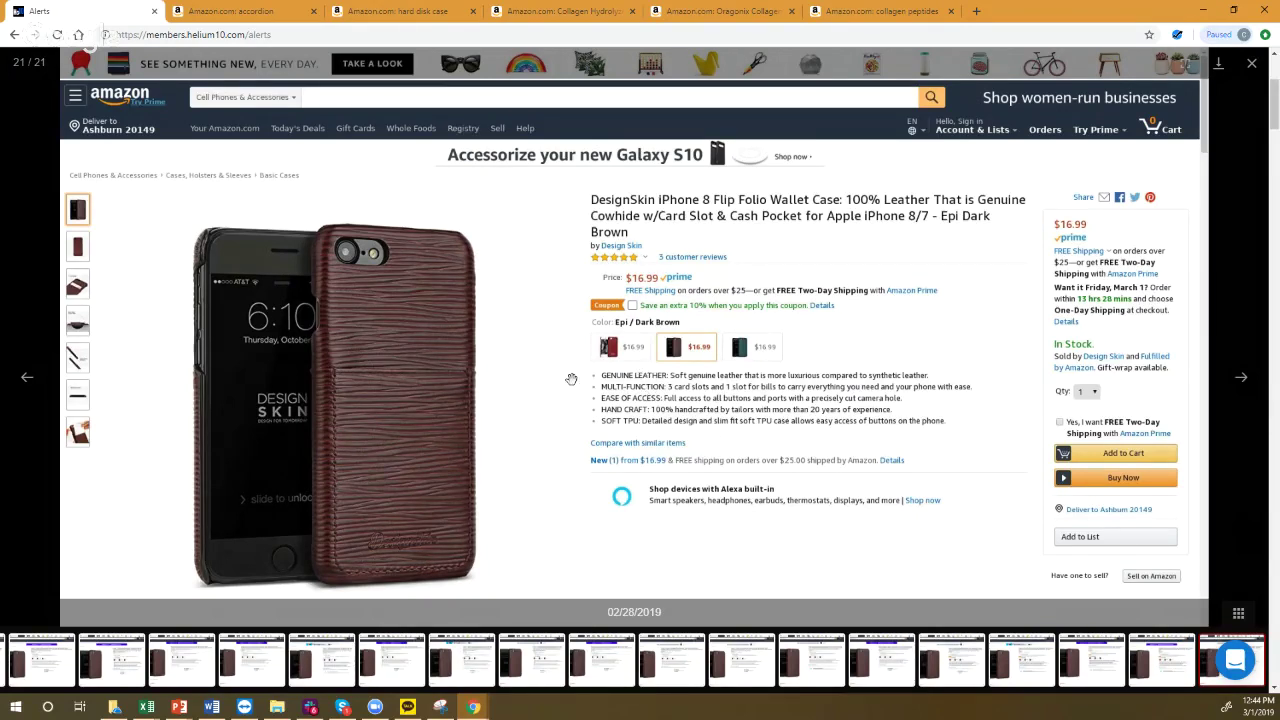
pyautogui.click(28, 381)
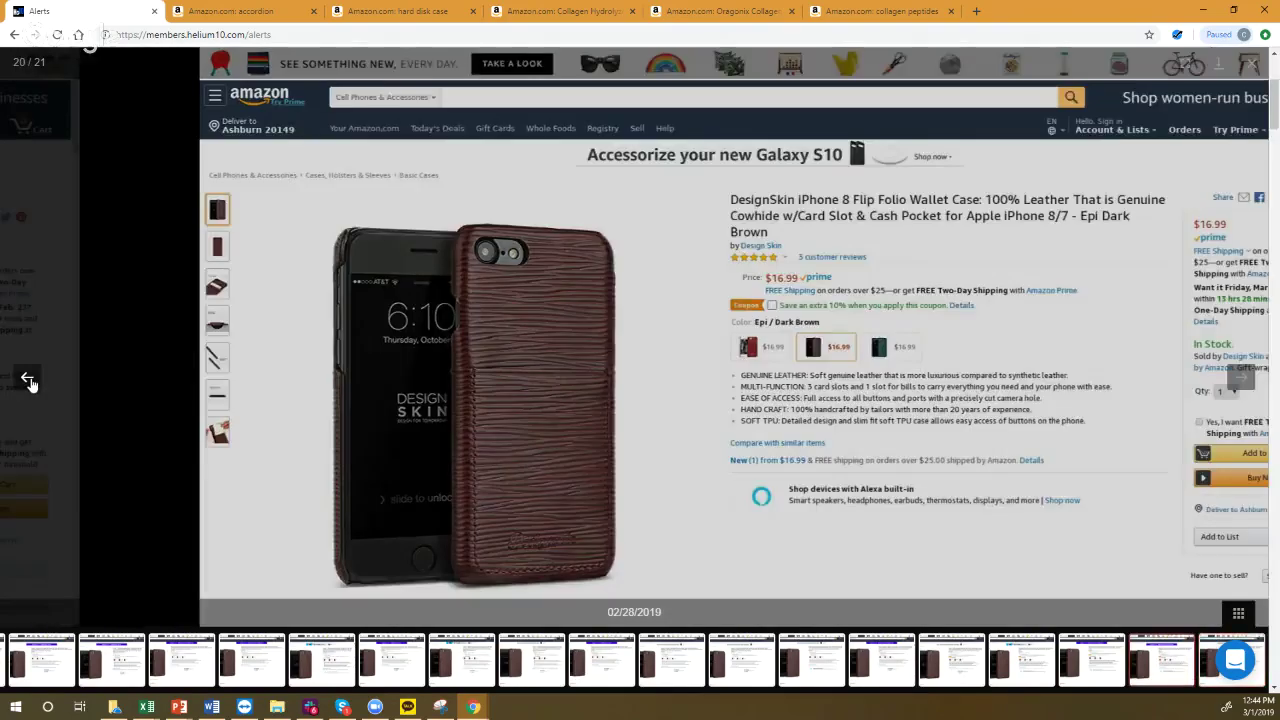
pyautogui.click(28, 381)
pyautogui.click(28, 381)
pyautogui.click(28, 381)
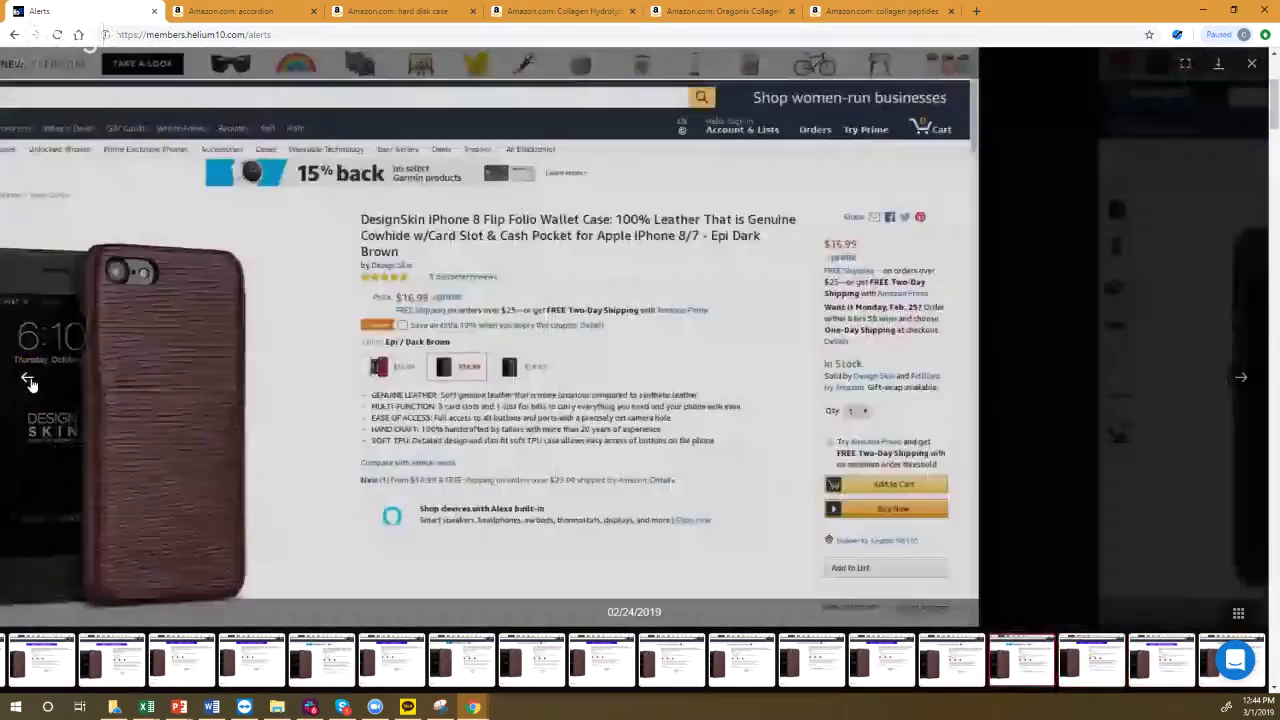
pyautogui.click(28, 381)
pyautogui.click(28, 381)
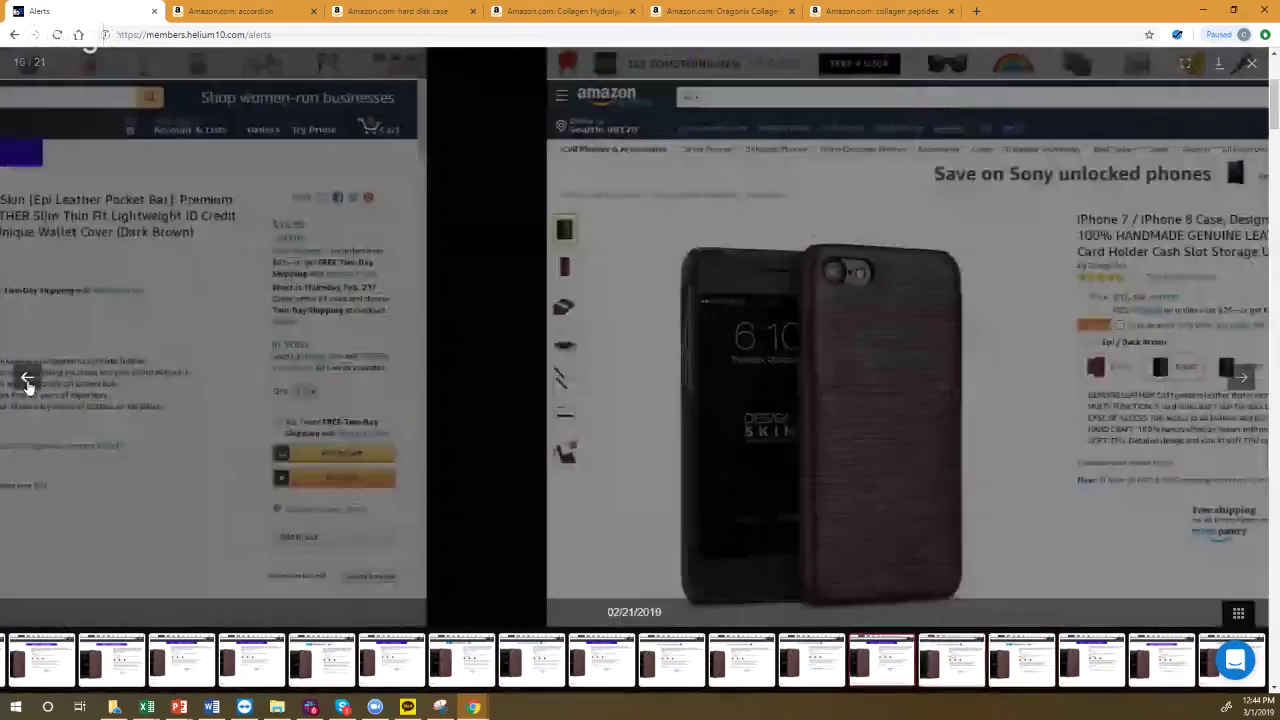
pyautogui.click(1253, 65)
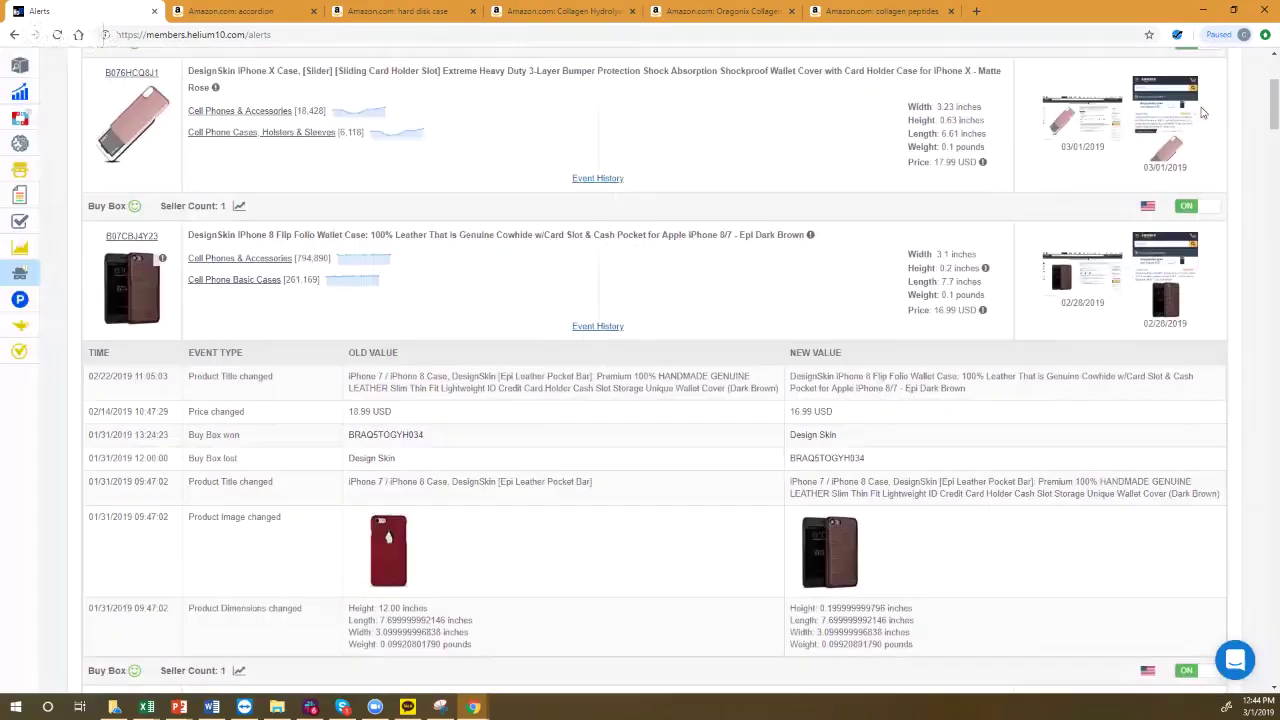
# - Browse the wallet case's mobile listing screenshots from 02/28/2019 back to 02/21/2019, and close the viewer
pyautogui.click(365, 416)
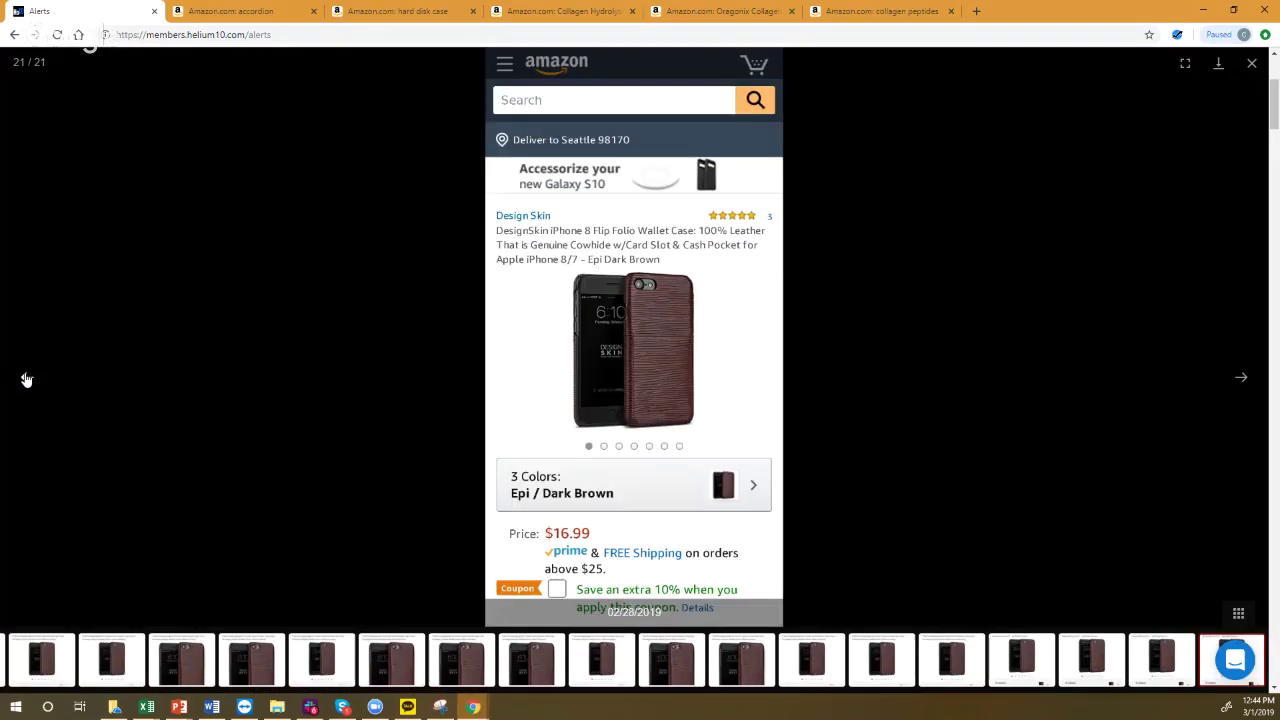
pyautogui.click(27, 380)
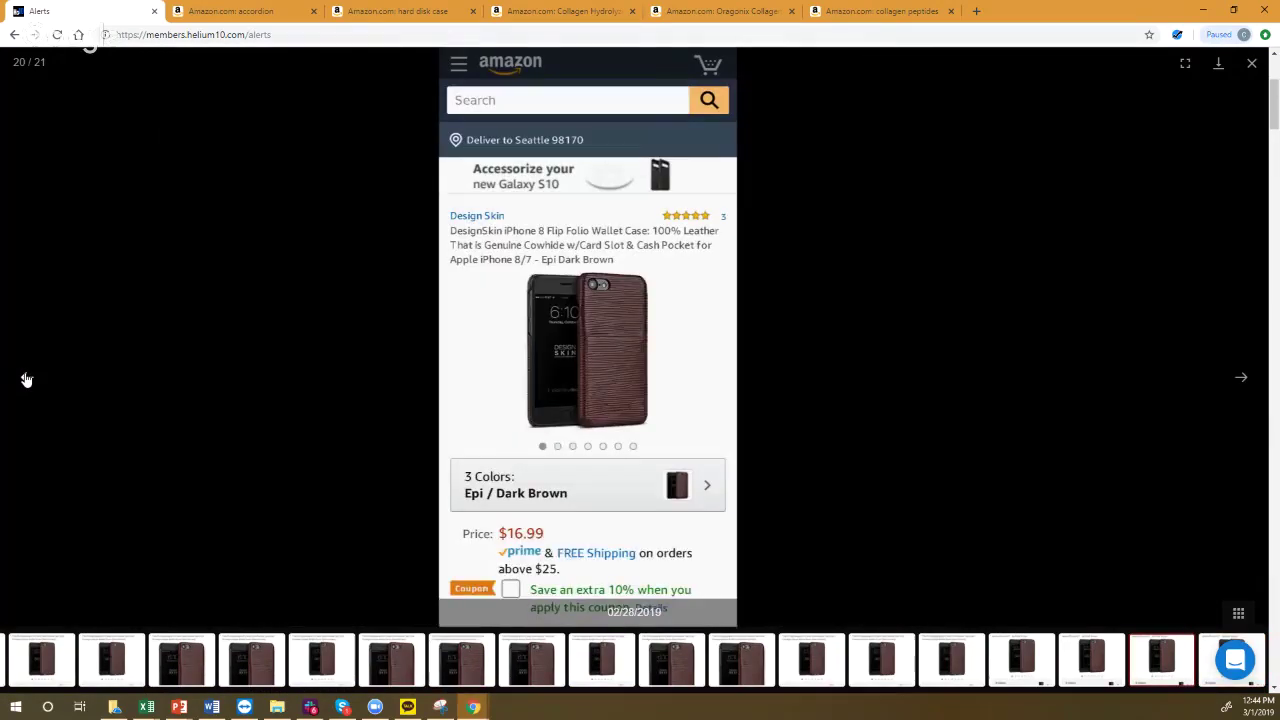
pyautogui.click(27, 380)
pyautogui.click(27, 380)
pyautogui.click(27, 380)
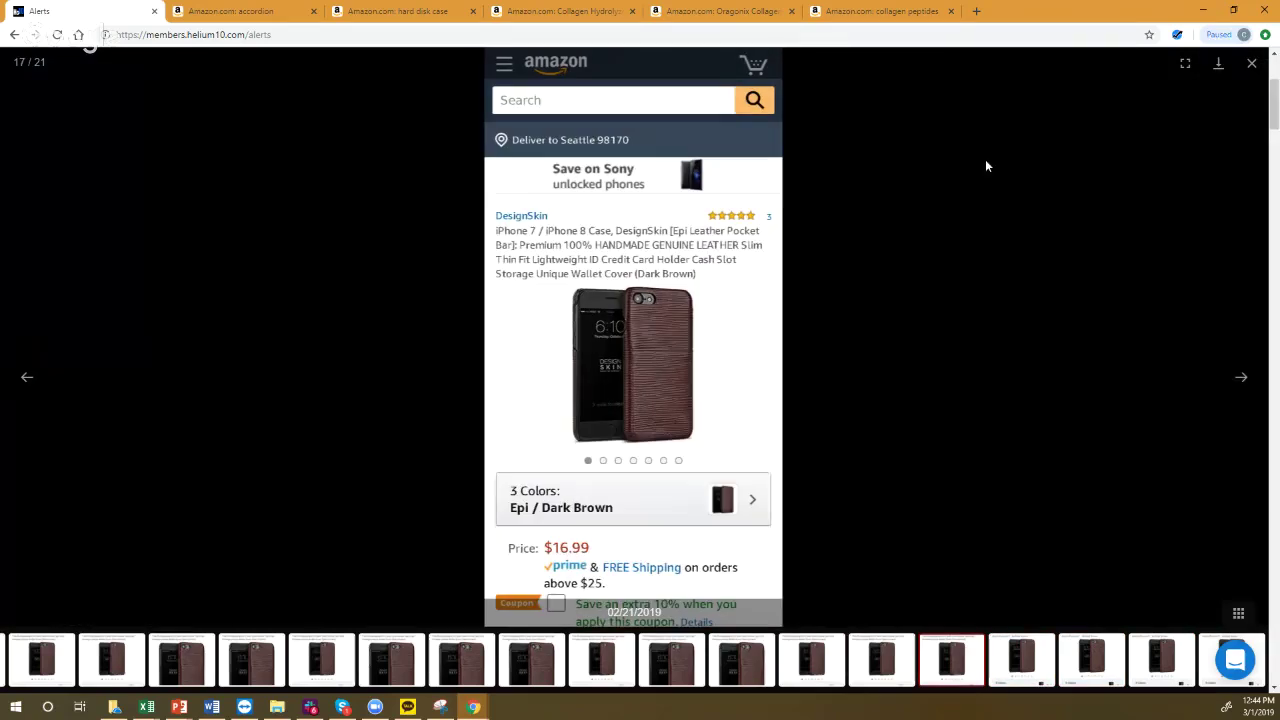
pyautogui.click(1253, 65)
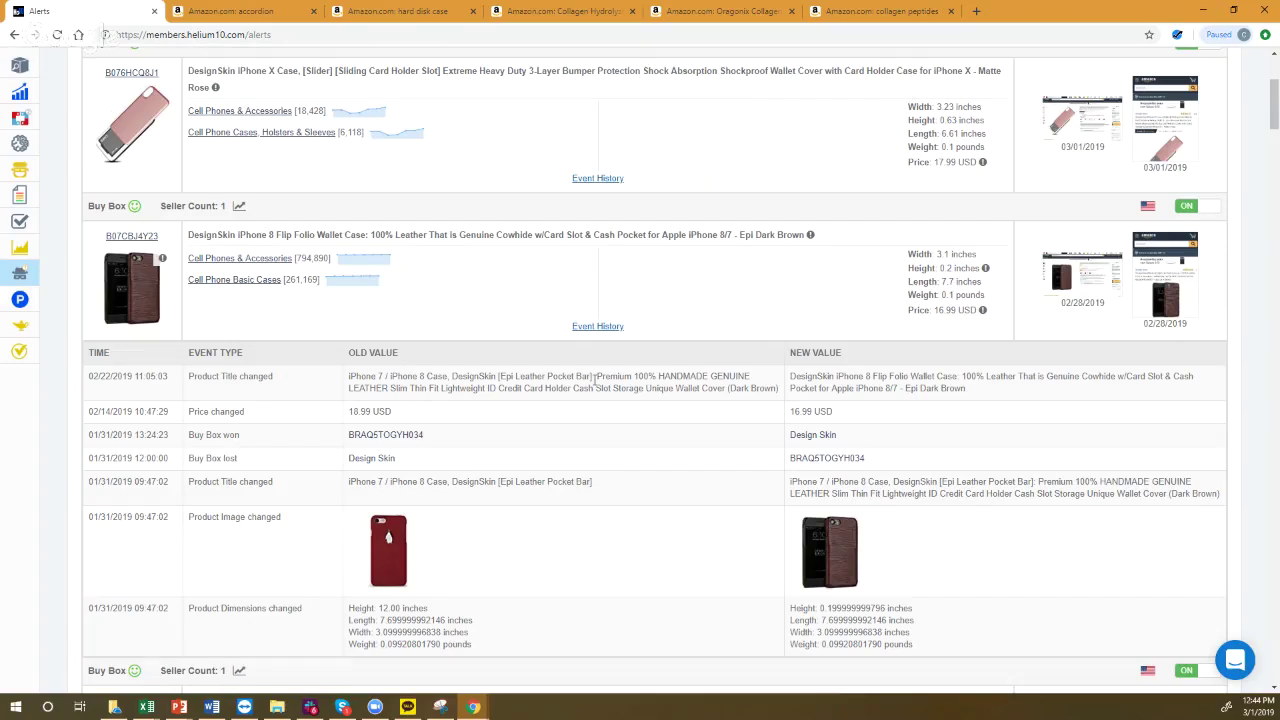
# - Leave the Alerts product list and open Refund Genie to view the Amazon reimbursement summary
pyautogui.scroll(-2, 594, 382)
pyautogui.scroll(5, 594, 386)
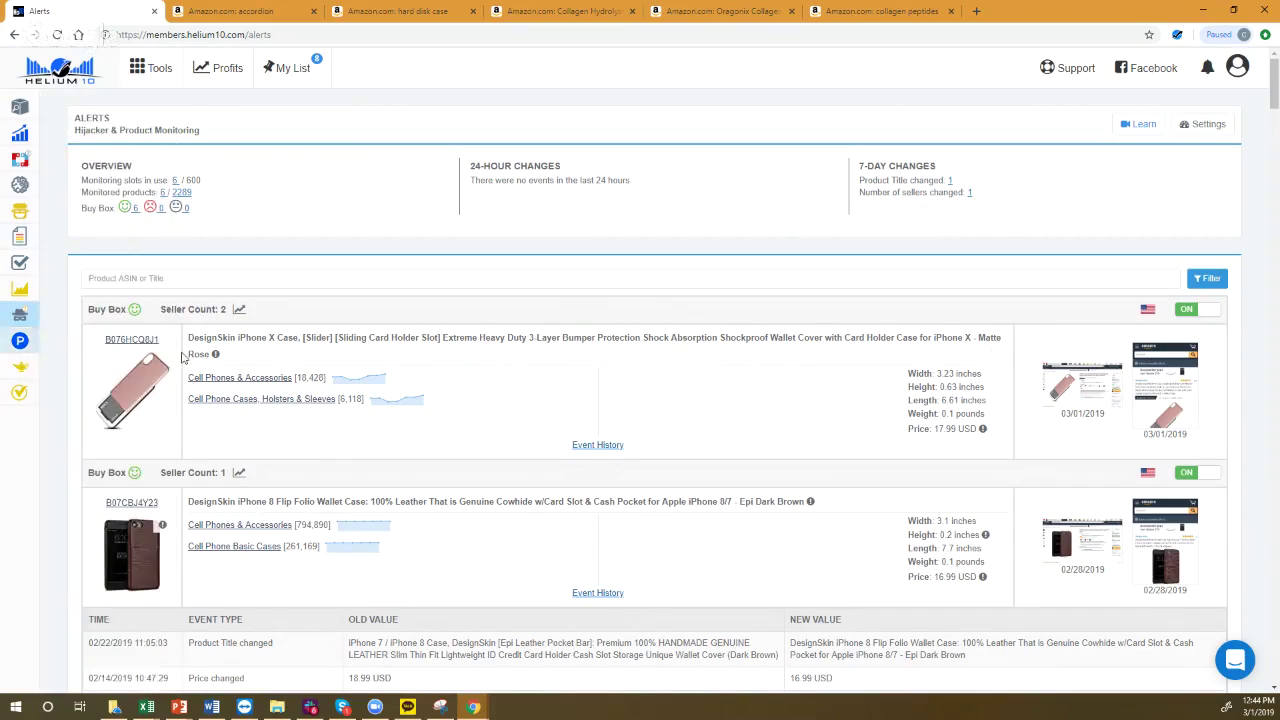
pyautogui.moveTo(34, 342)
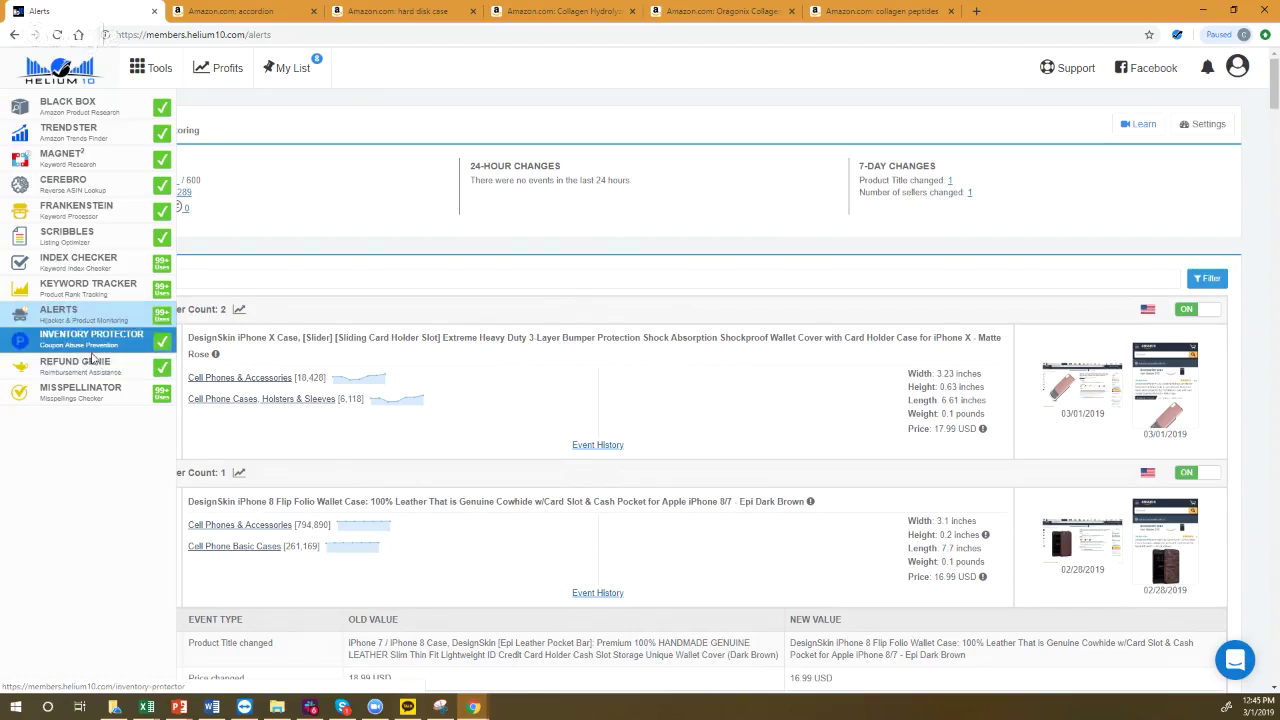
pyautogui.click(107, 372)
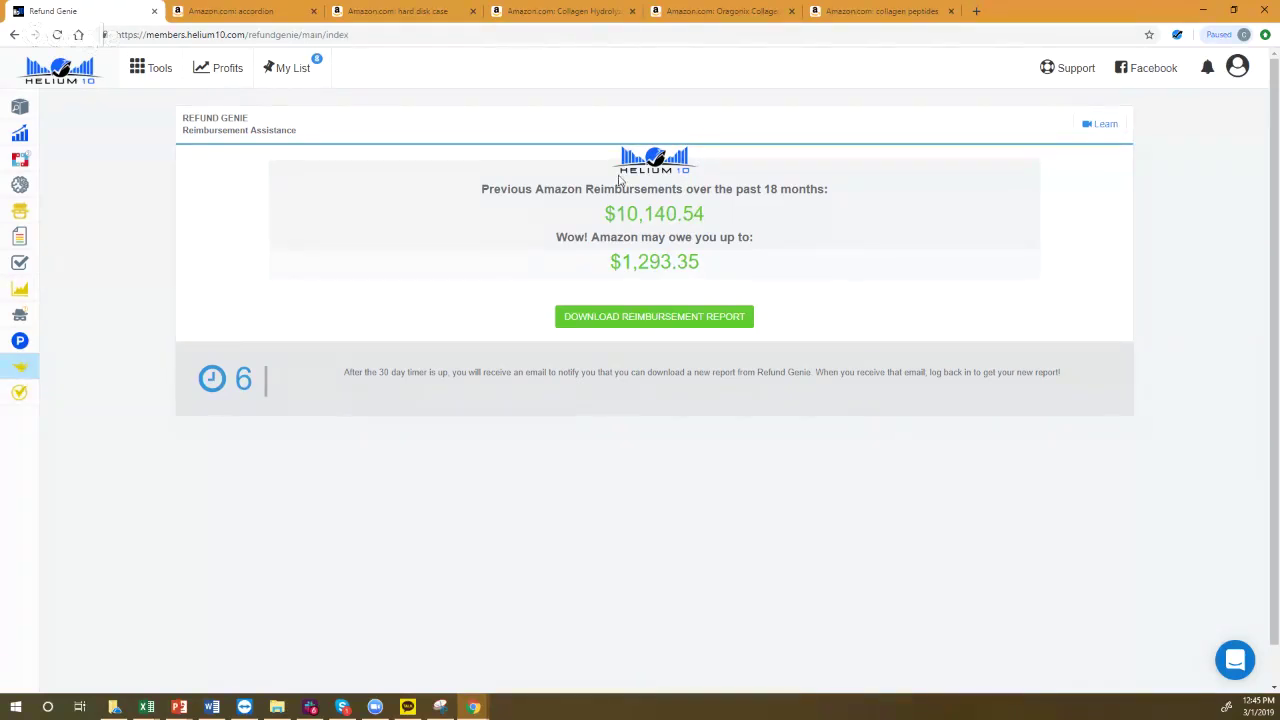
# - Open the Profits dashboard, look through its sales trends, inventory levels and bestsellers, and return to the main dashboard
pyautogui.moveTo(32, 390)
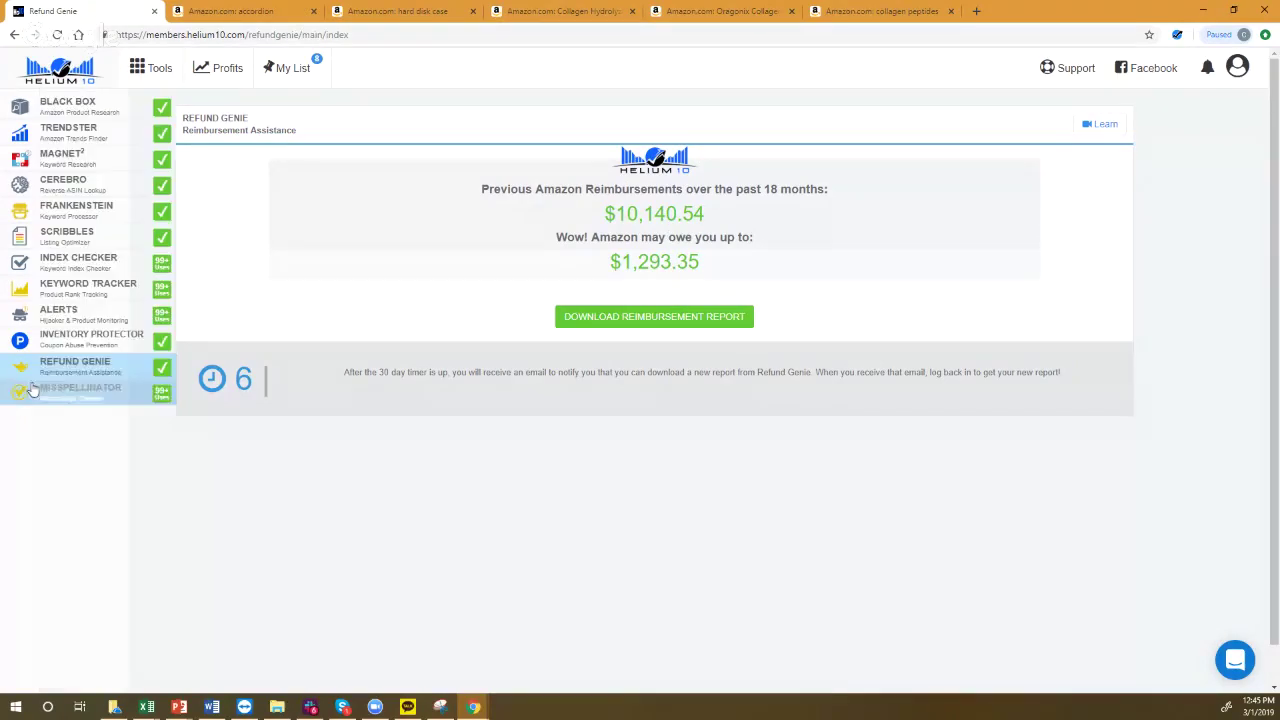
pyautogui.click(226, 70)
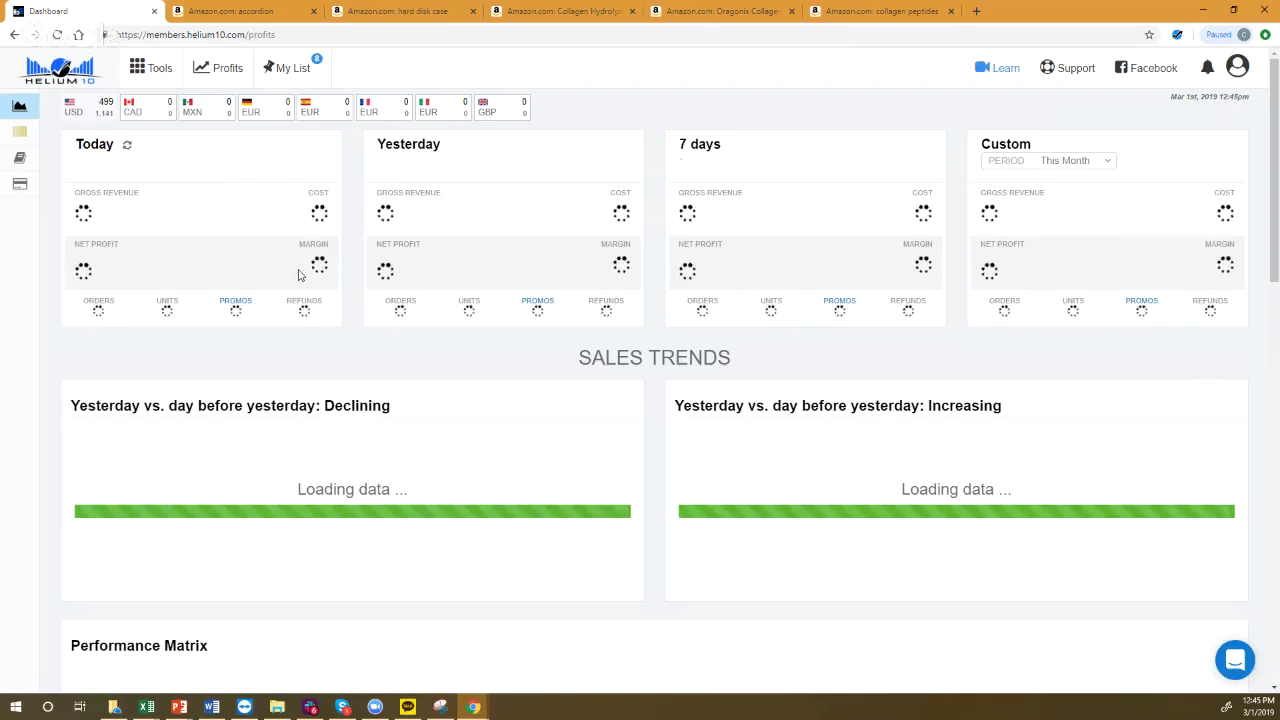
pyautogui.scroll(-2, 105, 208)
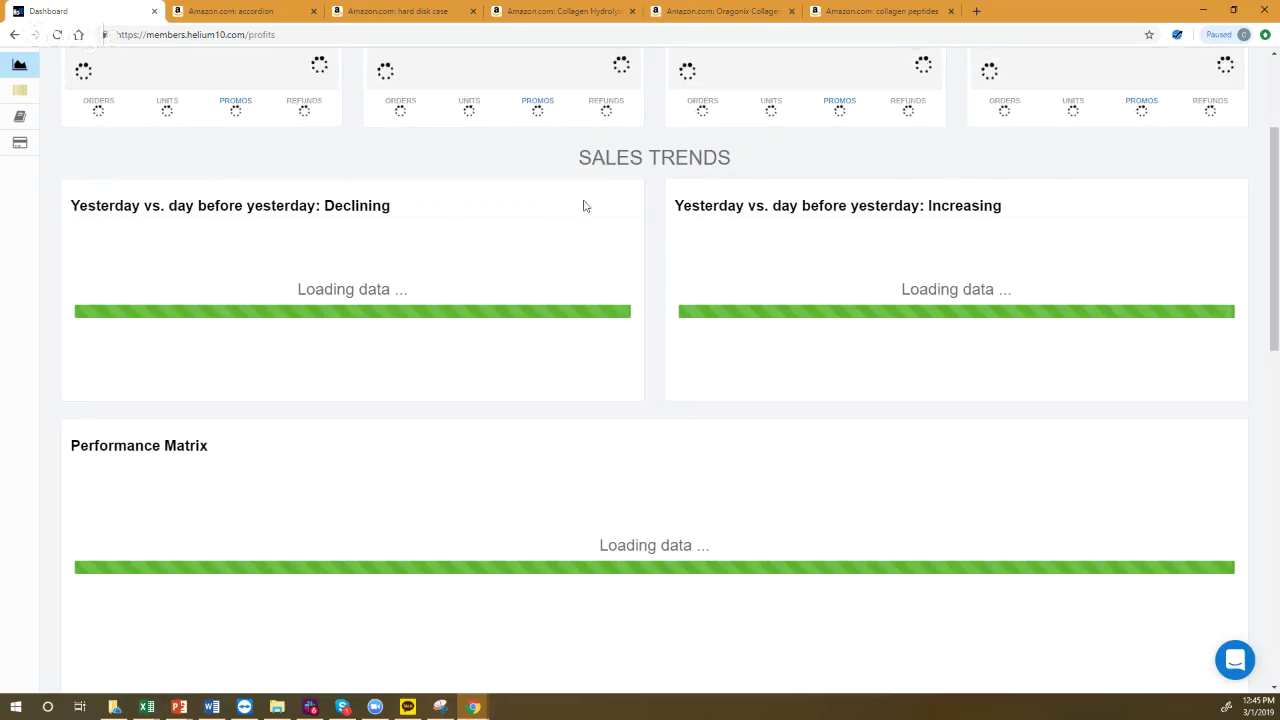
pyautogui.scroll(-5, 567, 218)
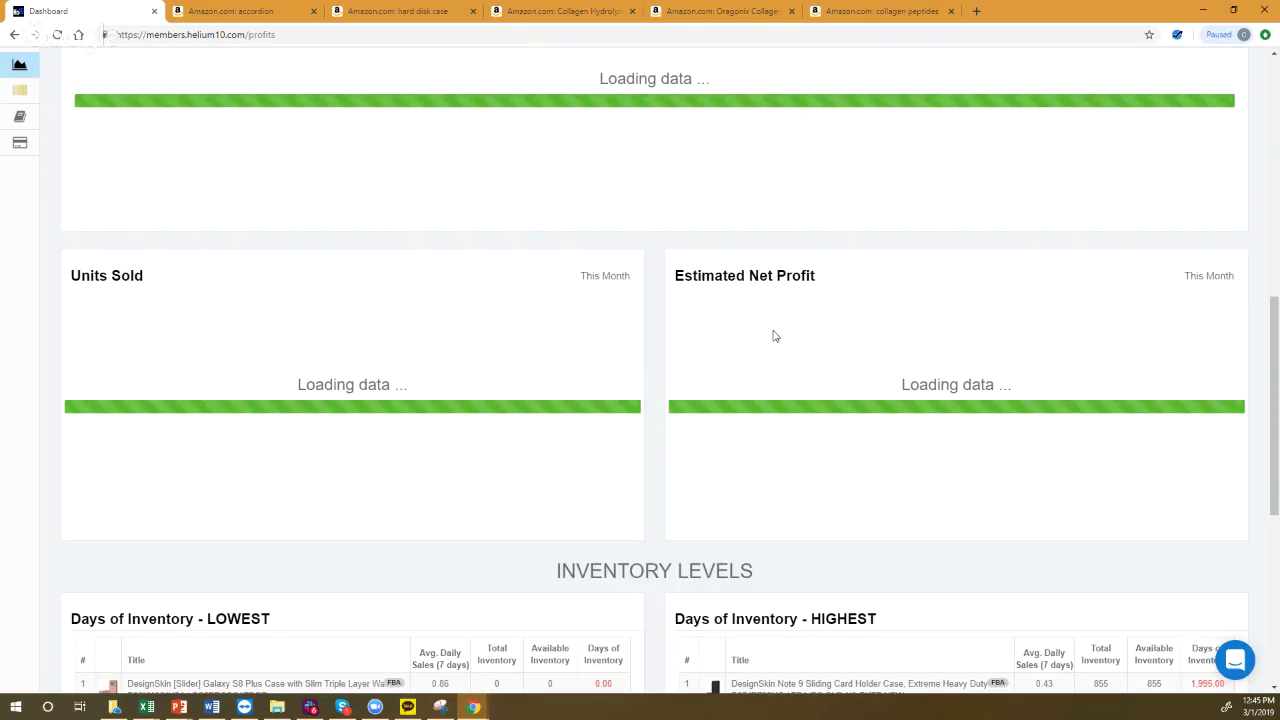
pyautogui.scroll(-2, 770, 334)
pyautogui.scroll(-2, 761, 286)
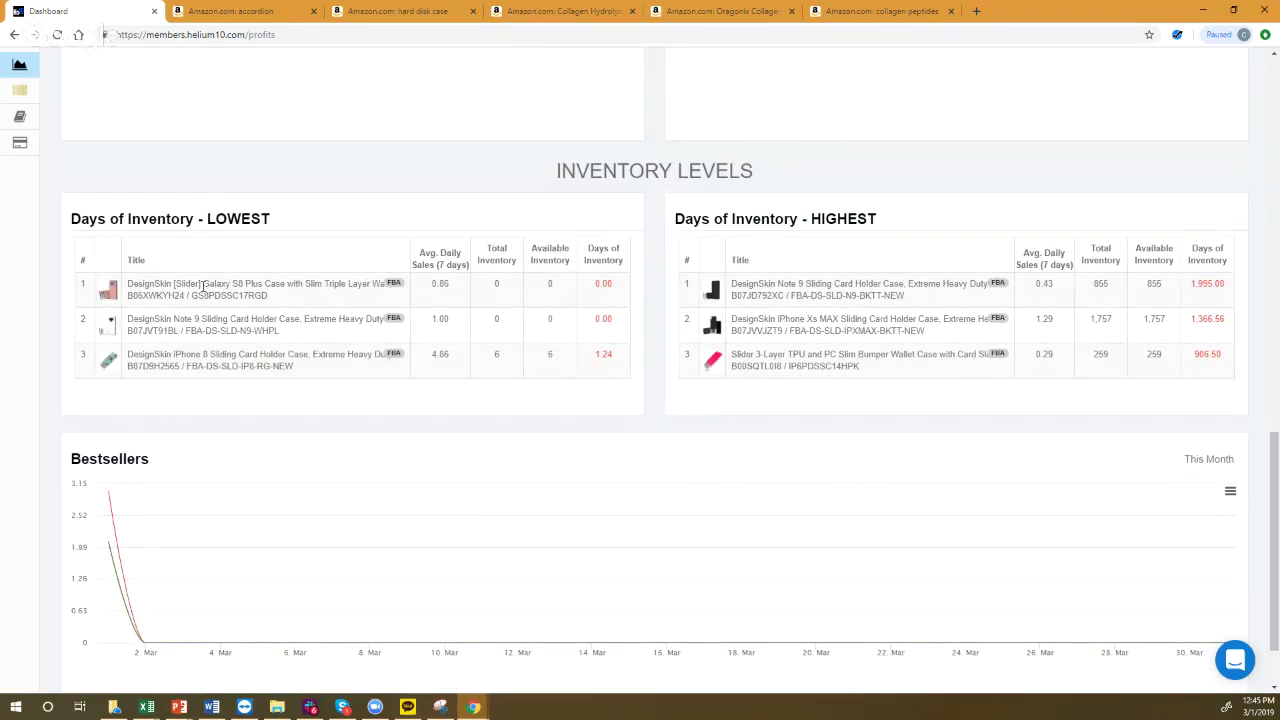
pyautogui.scroll(-1, 394, 297)
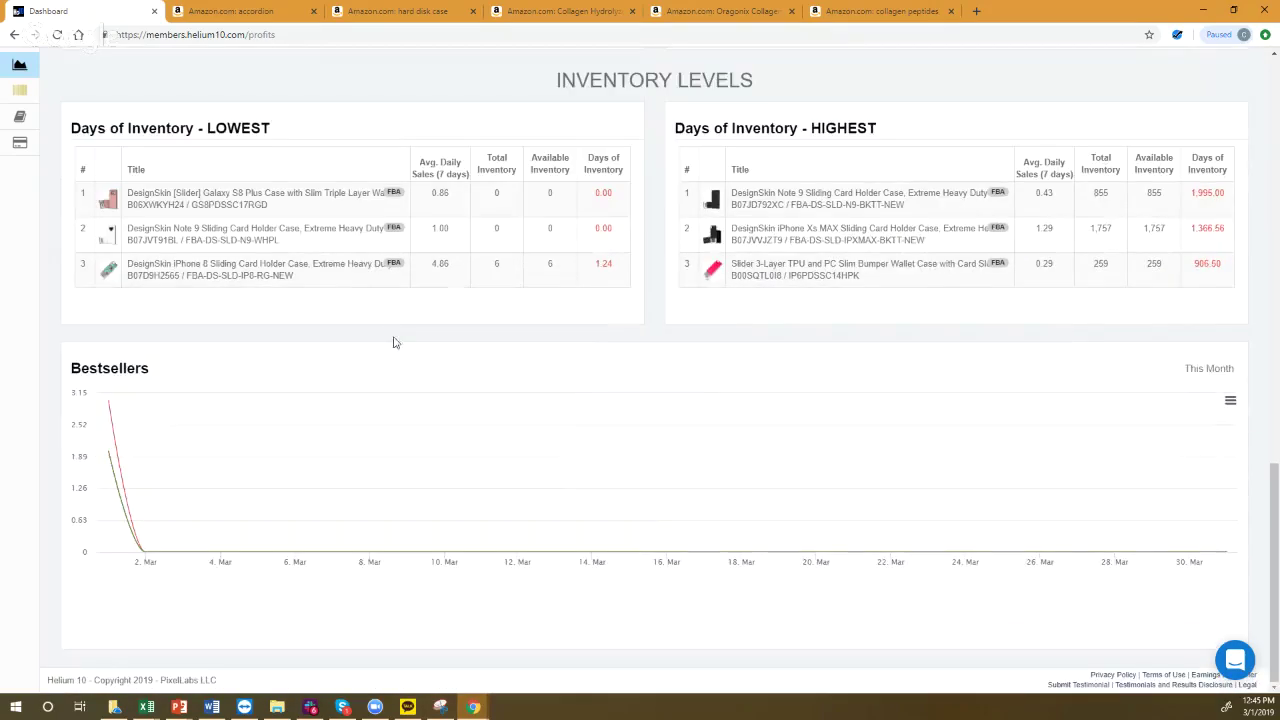
pyautogui.scroll(10, 657, 472)
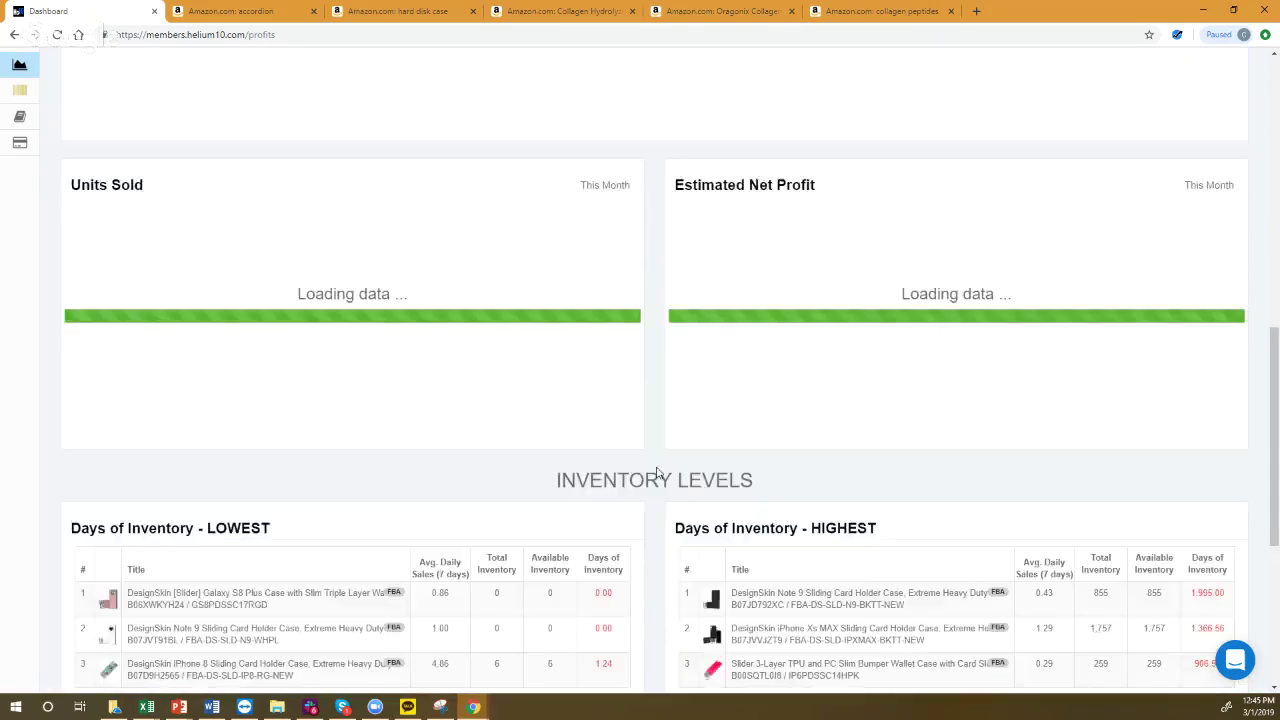
pyautogui.scroll(3, 657, 472)
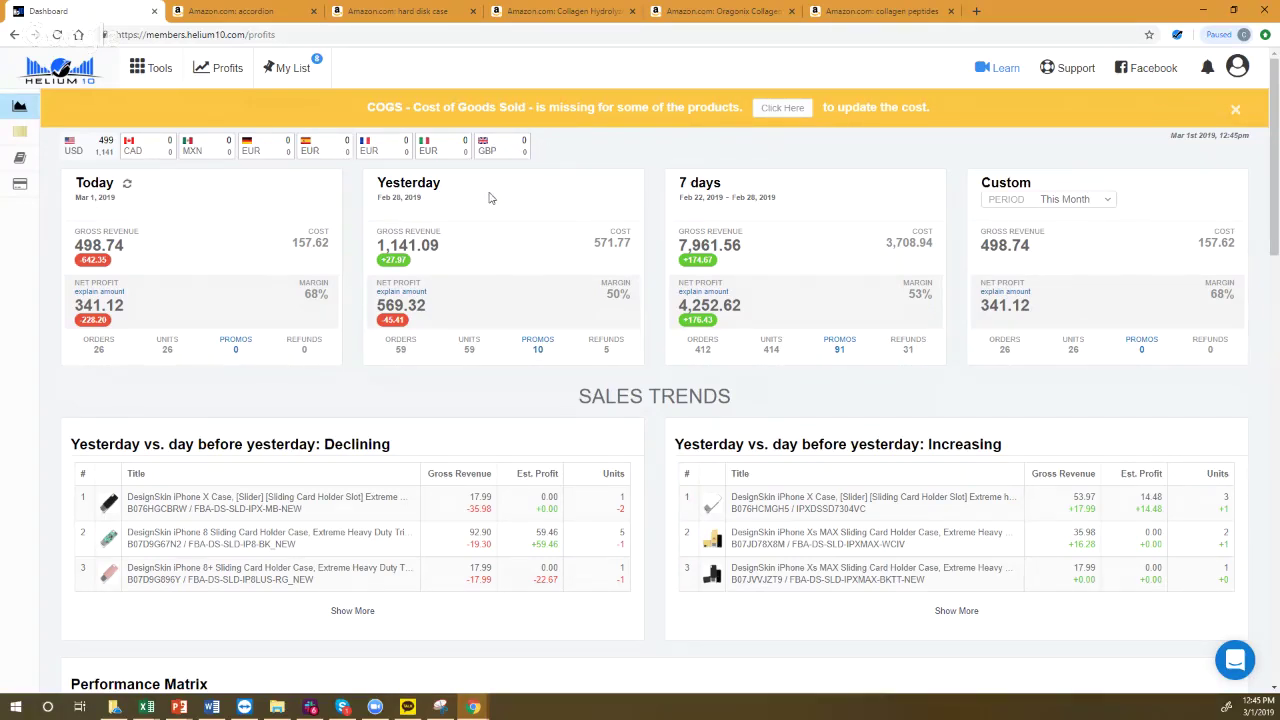
pyautogui.moveTo(20, 128)
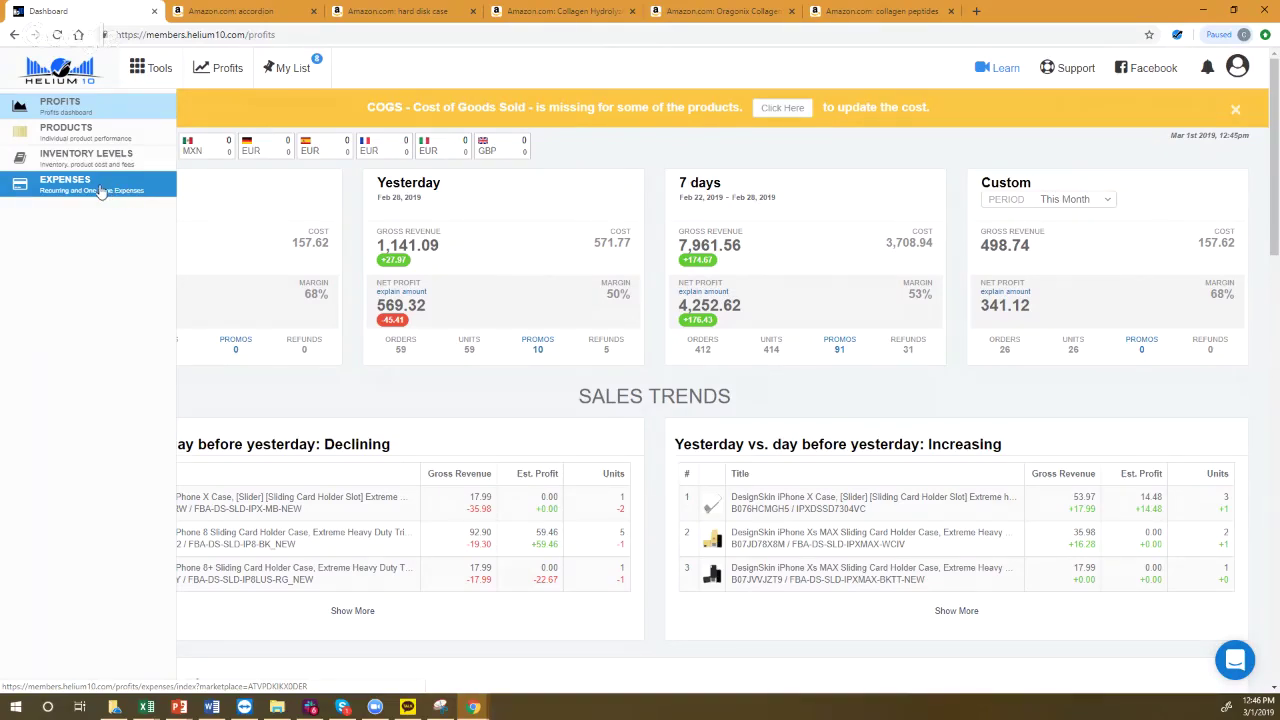
pyautogui.click(60, 68)
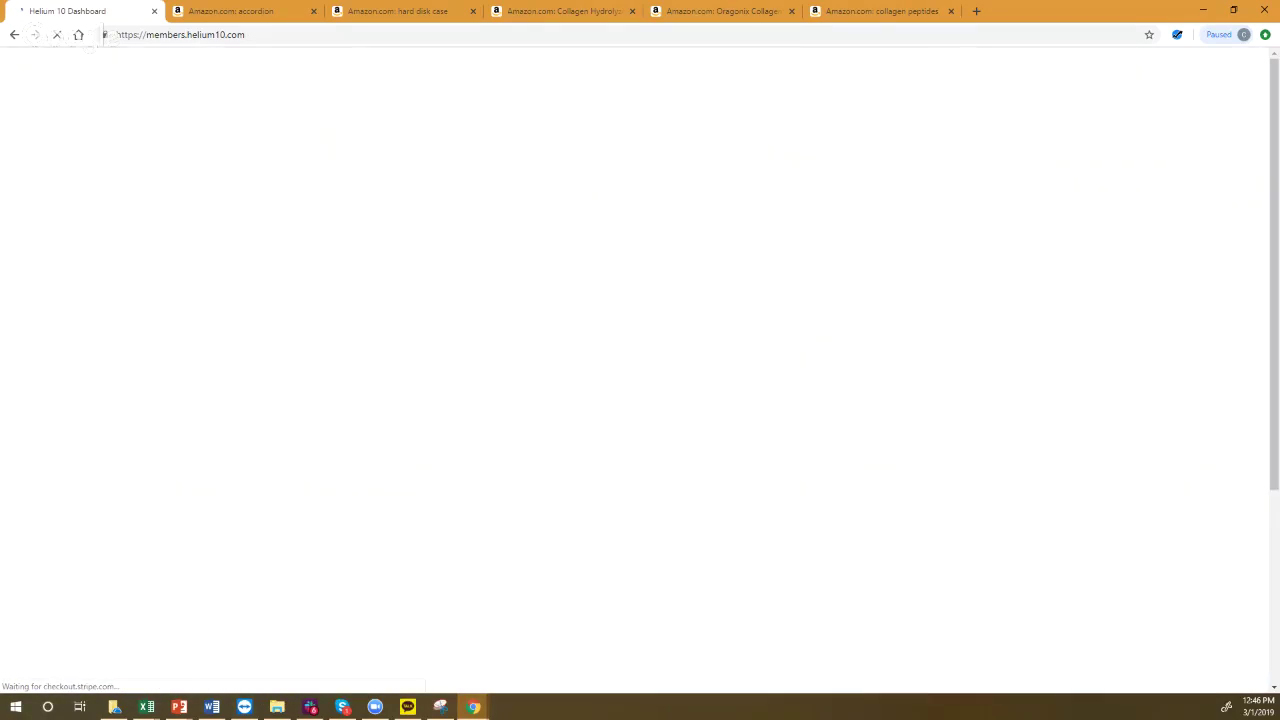
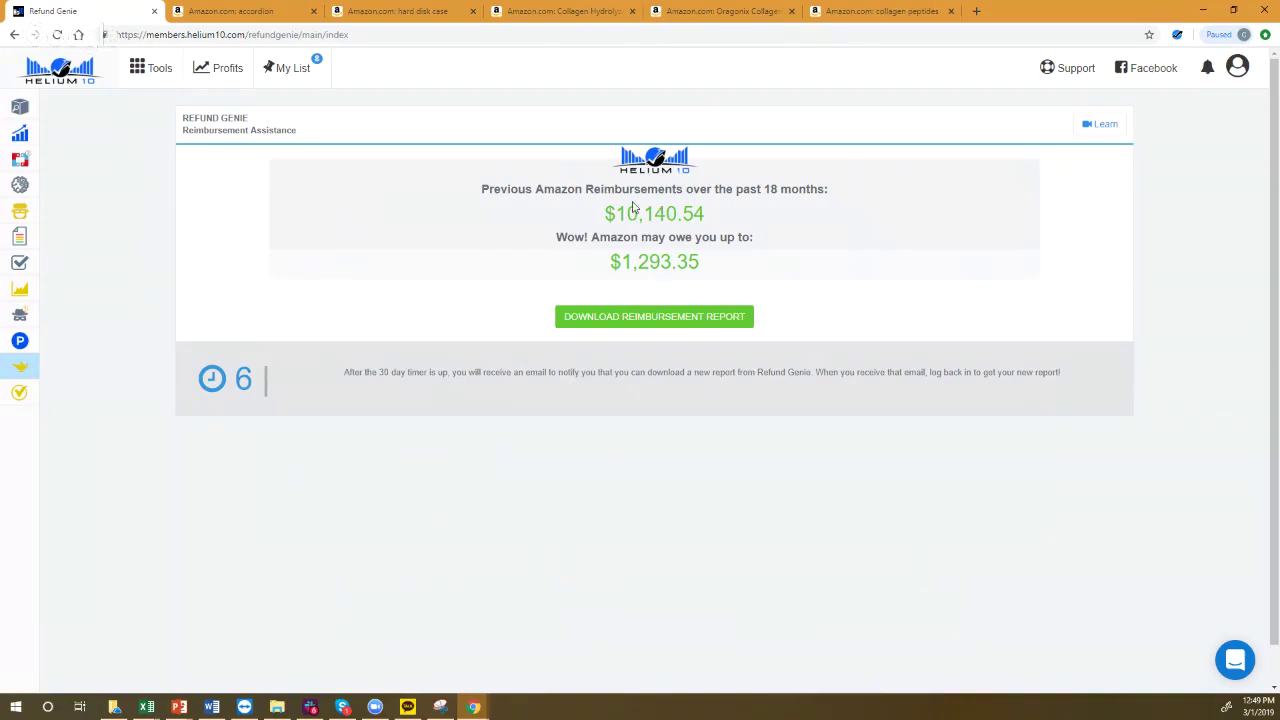
# - Highlight the past 18 months' reimbursement total and the amount Amazon may still owe in Refund Genie
pyautogui.moveTo(599, 209); pyautogui.dragTo(705, 210)
pyautogui.moveTo(705, 267); pyautogui.dragTo(622, 261)
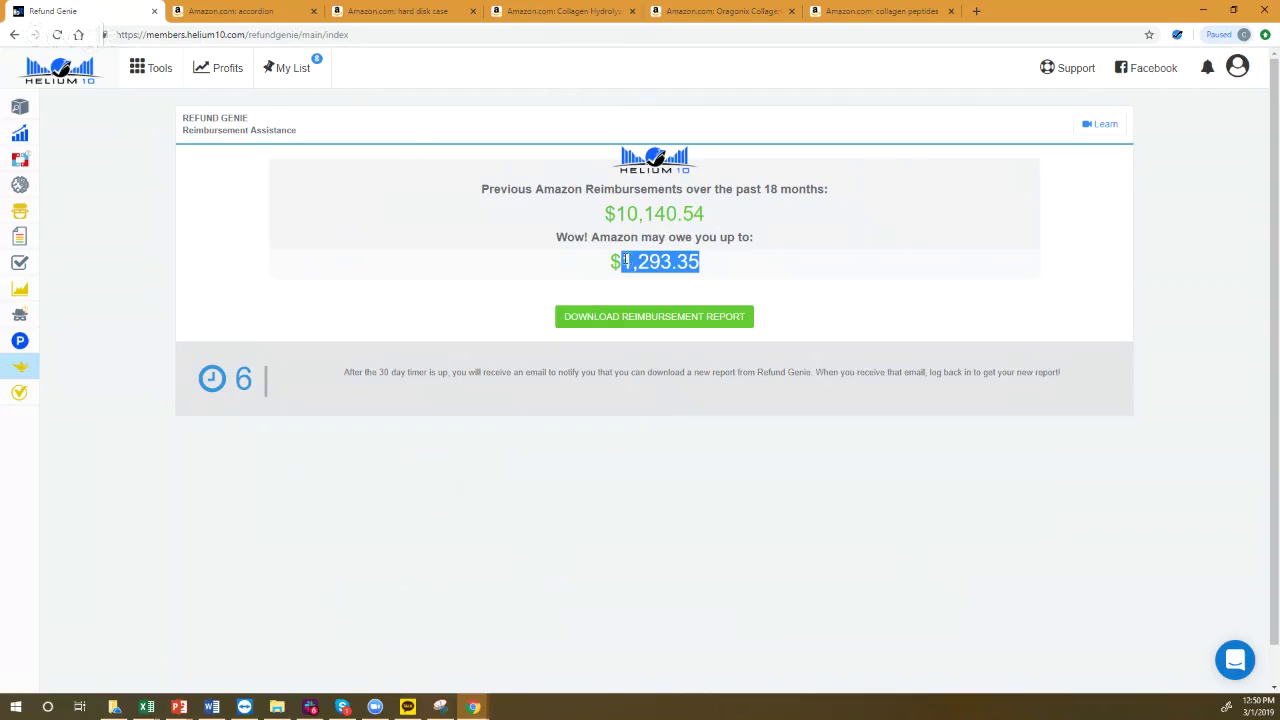
pyautogui.click(624, 260)
pyautogui.moveTo(622, 261); pyautogui.dragTo(727, 264)
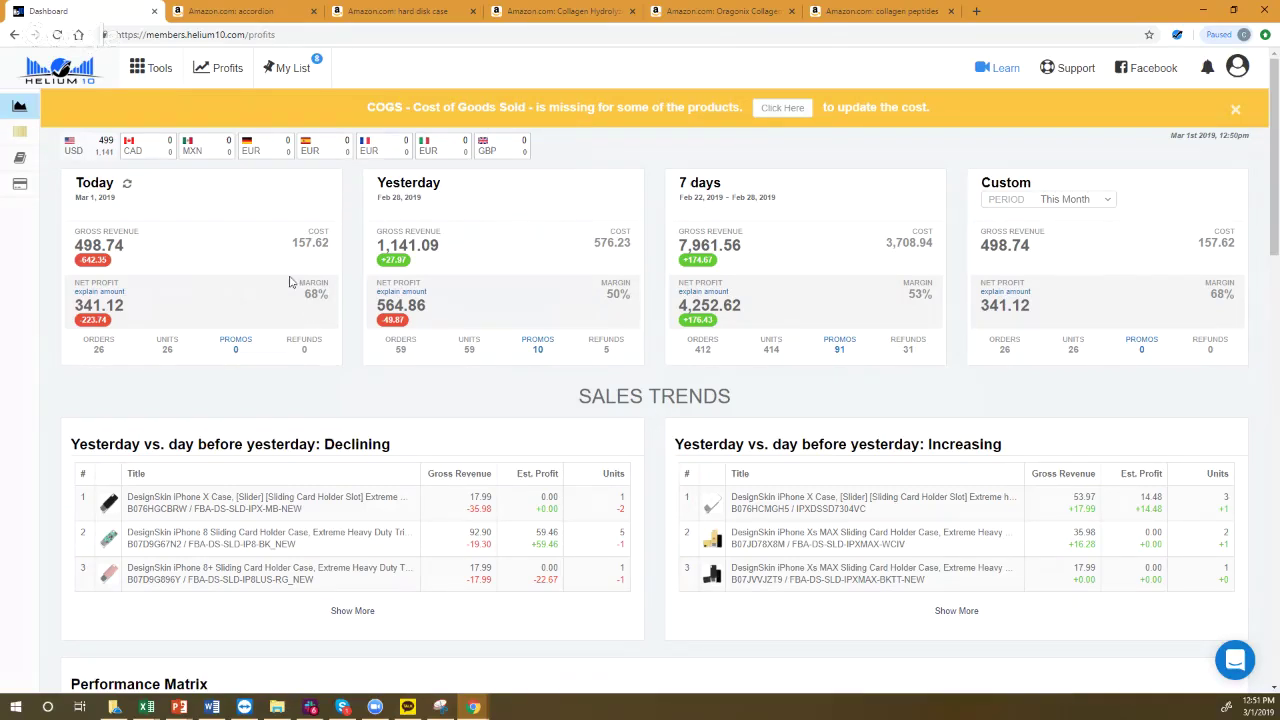
# - Examine the Profits dashboard's declining and increasing sales trends, including the first declining iPhone X case, and the Performance Matrix
pyautogui.moveTo(131, 496); pyautogui.dragTo(312, 499)
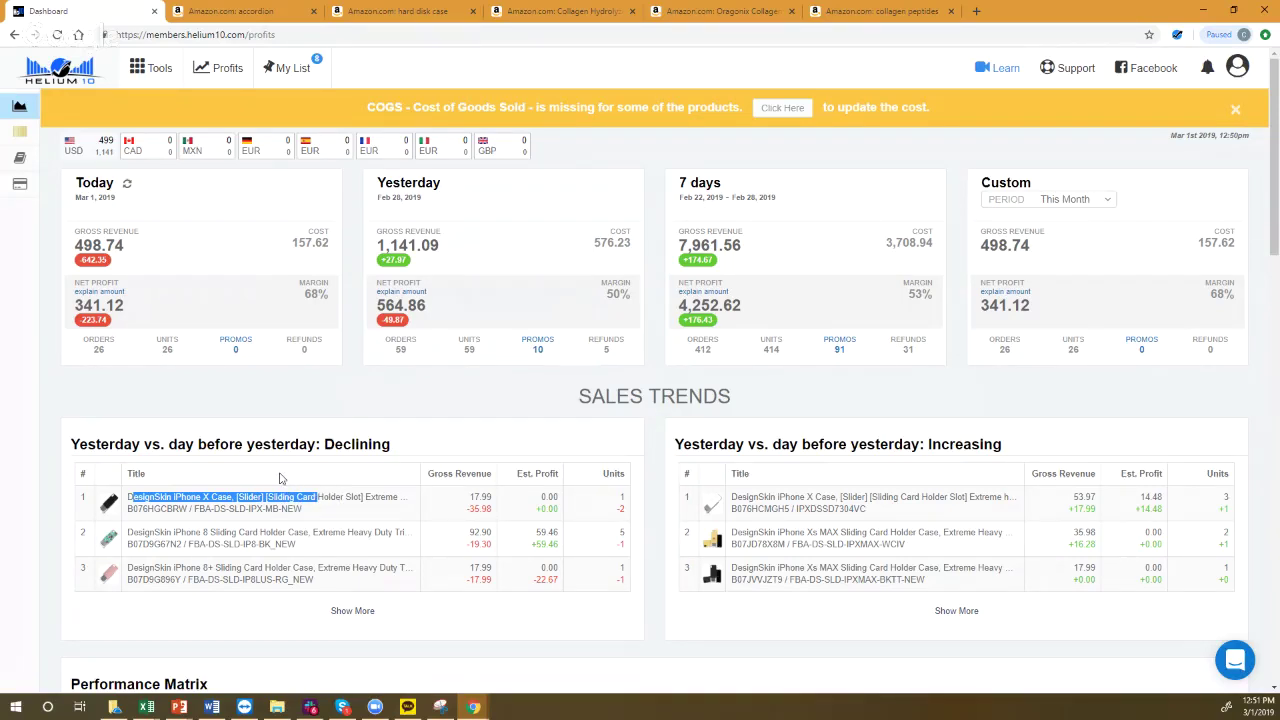
pyautogui.scroll(-1, 335, 470)
pyautogui.scroll(-1, 335, 470)
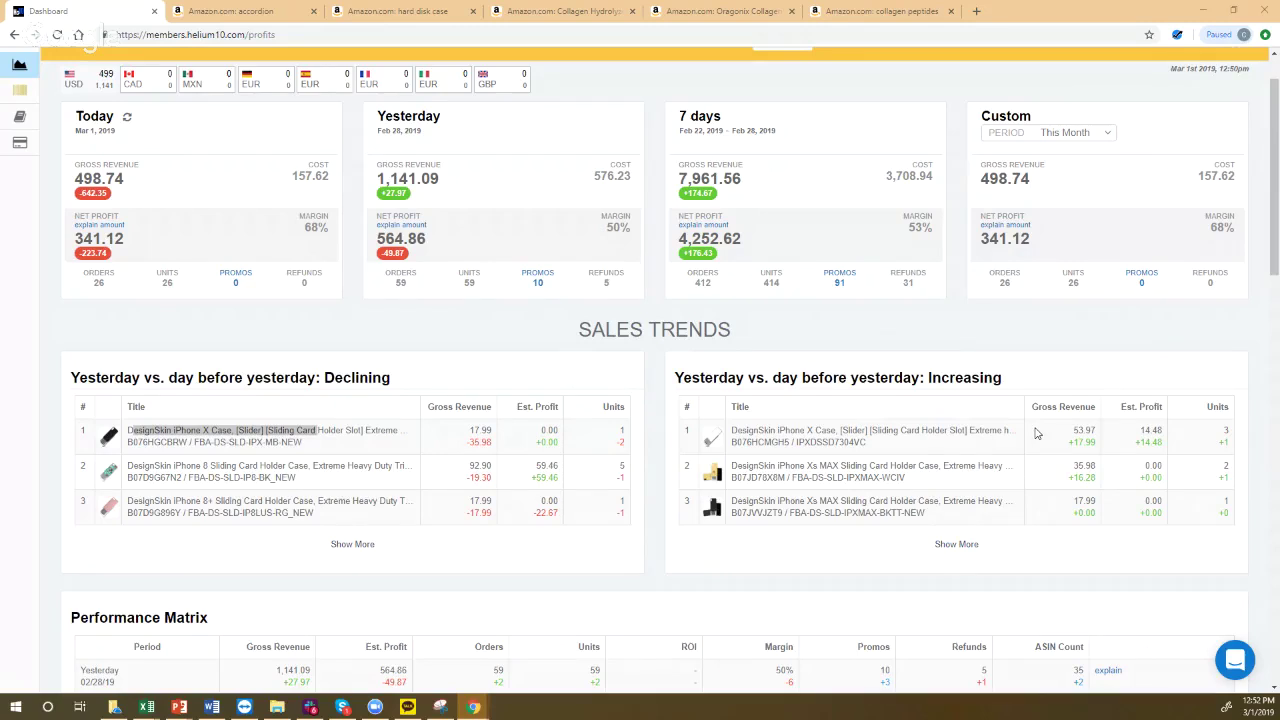
pyautogui.scroll(-2, 1036, 432)
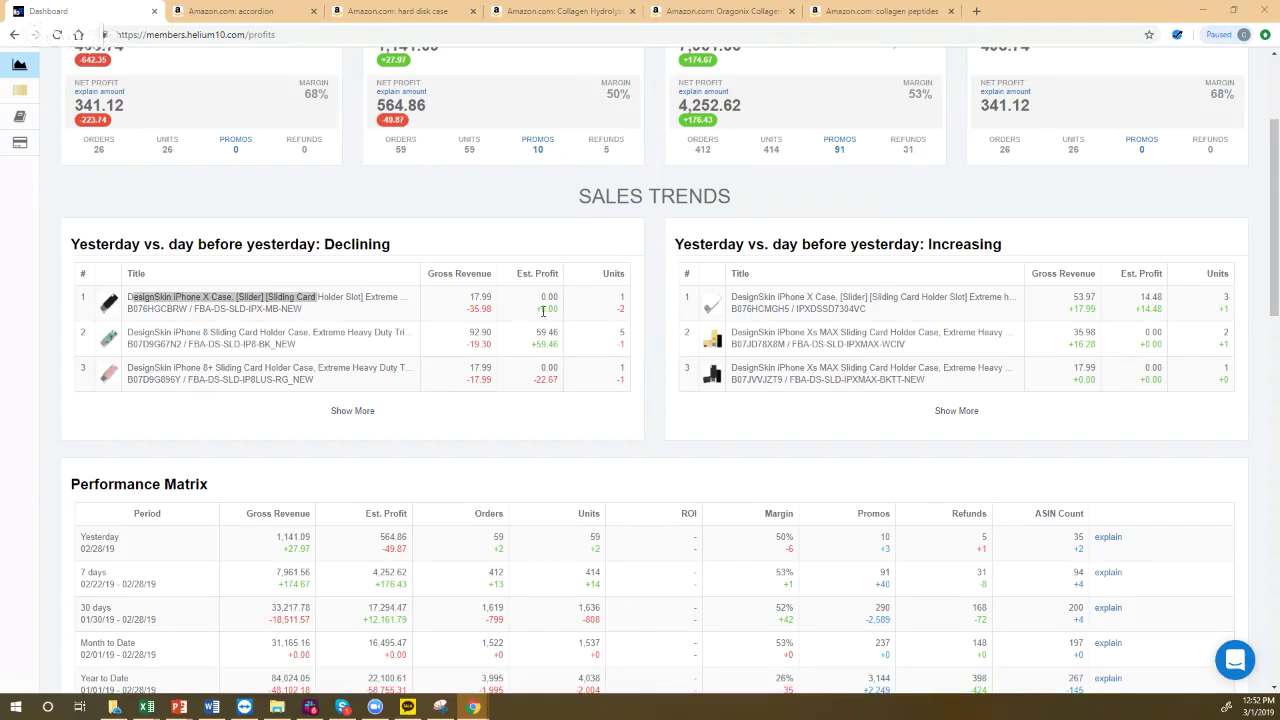
pyautogui.scroll(-3, 280, 331)
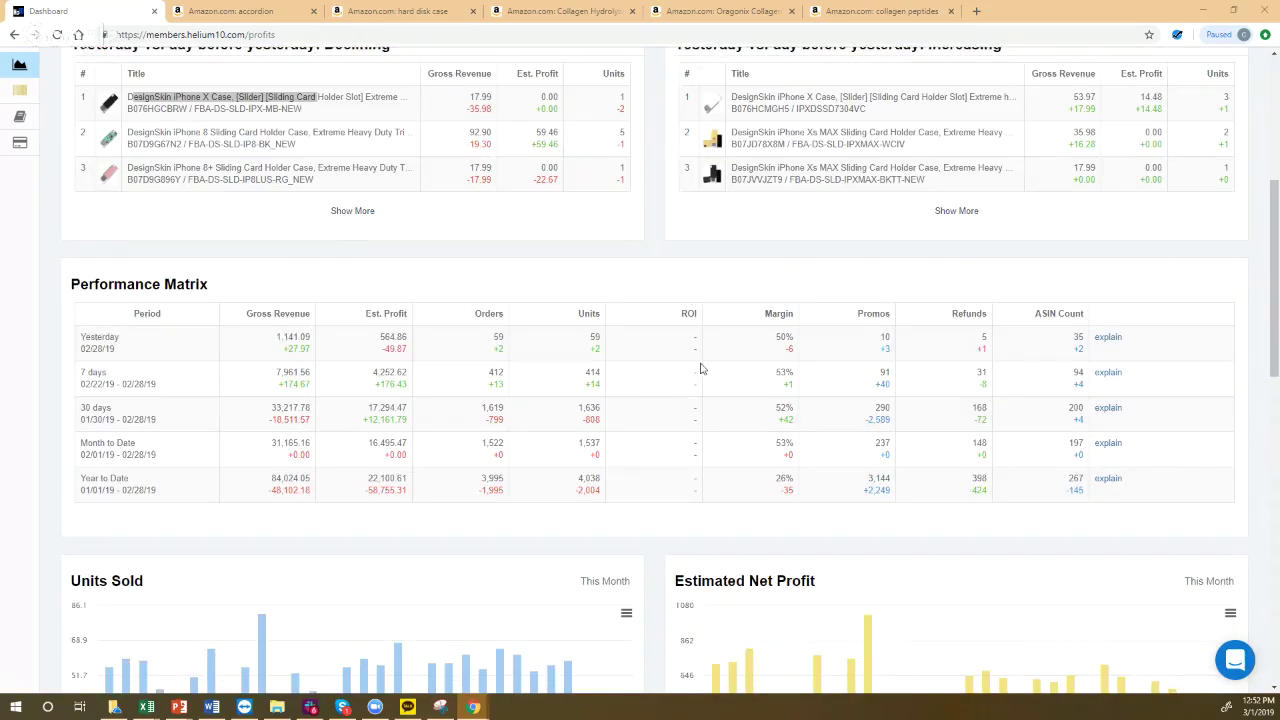
pyautogui.scroll(4, 652, 452)
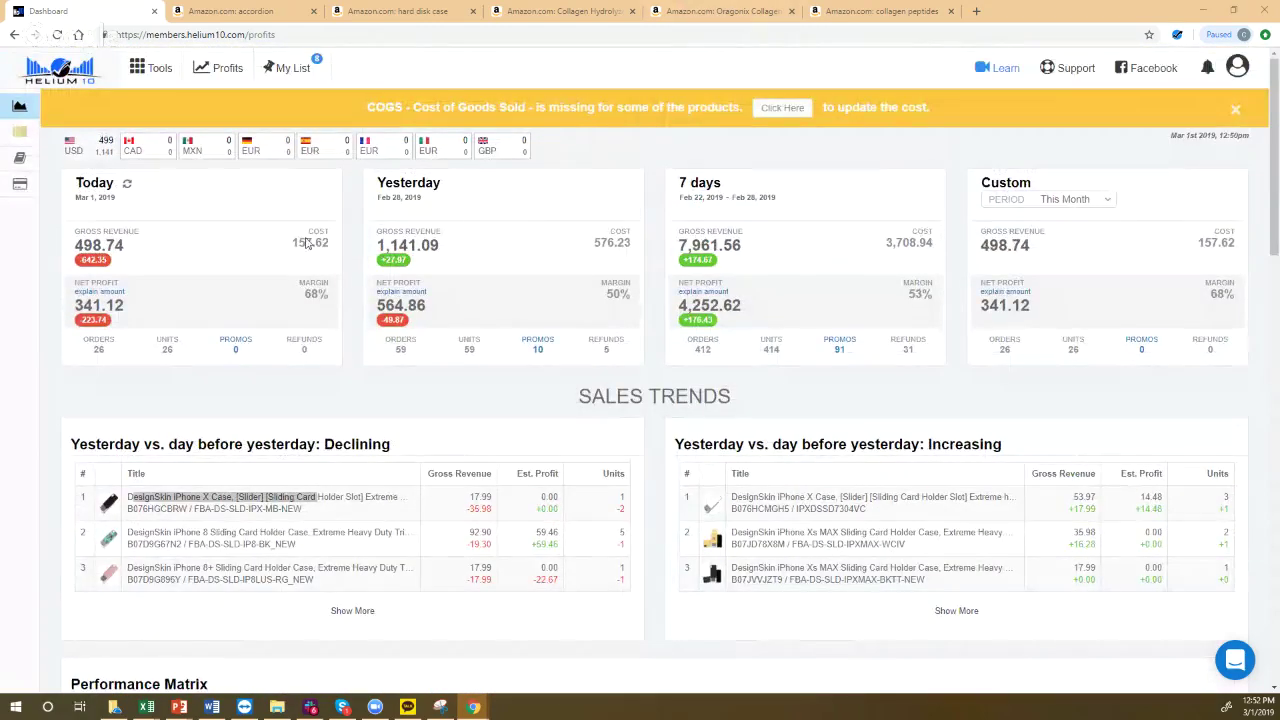
# - Review the Performance Matrix by period, the Units Sold and Estimated Net Profit charts, the inventory levels and the Bestsellers list
pyautogui.scroll(-5, 324, 408)
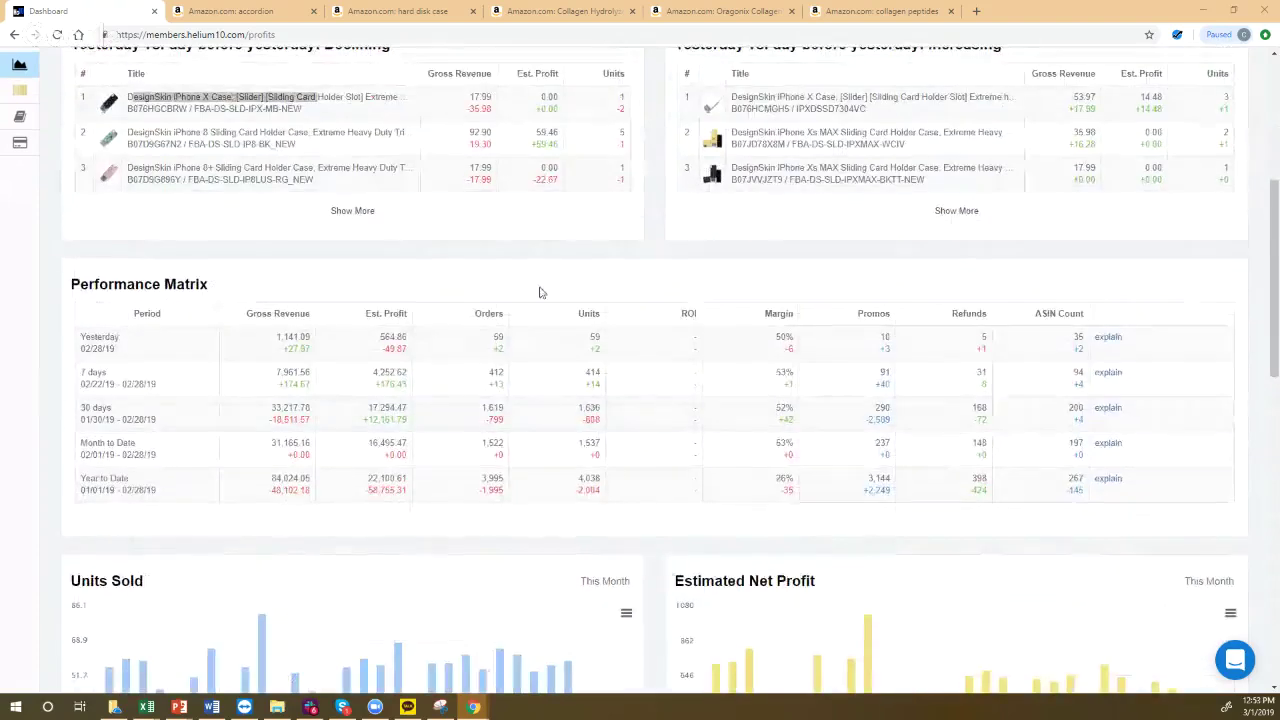
pyautogui.scroll(-1, 672, 337)
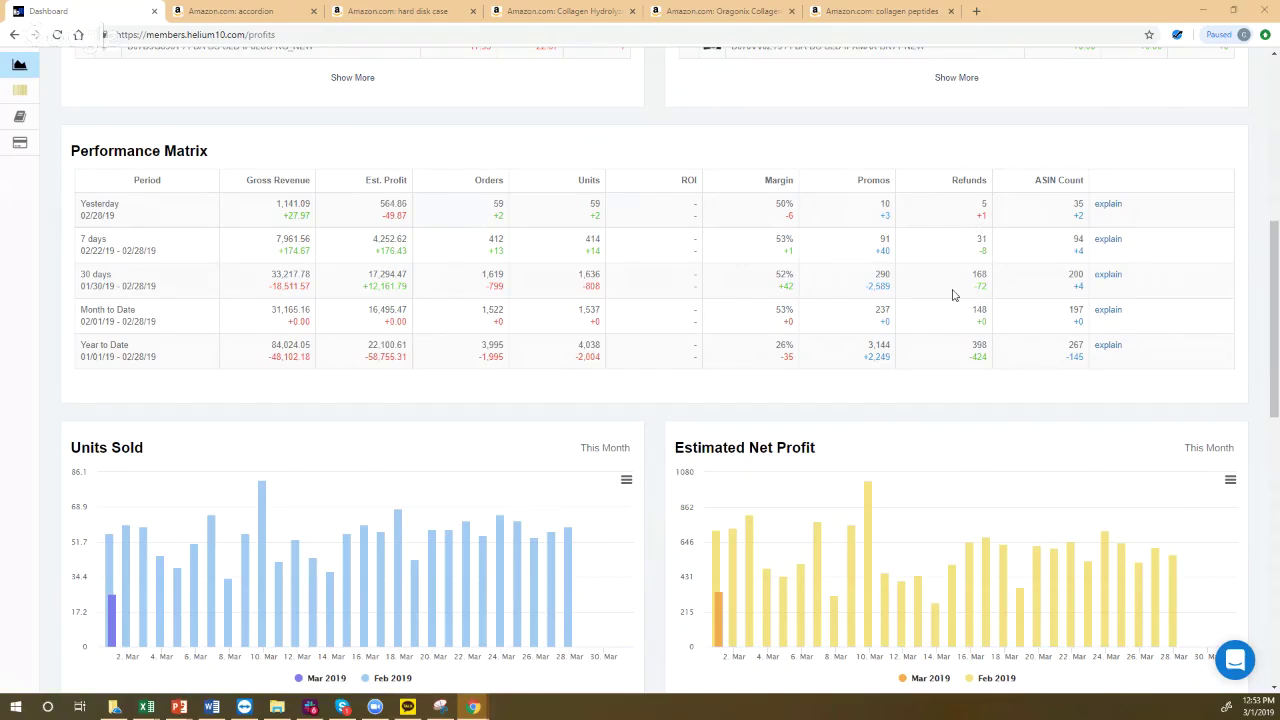
pyautogui.scroll(-3, 953, 295)
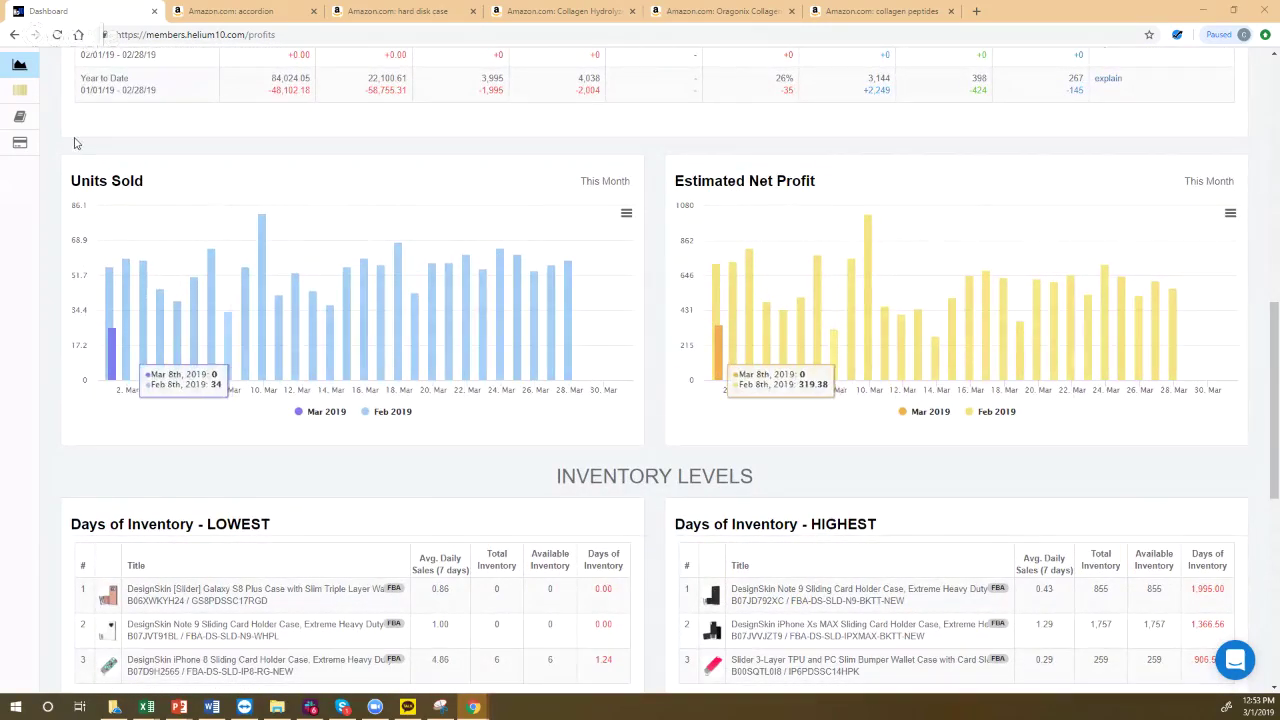
pyautogui.scroll(-2, 331, 277)
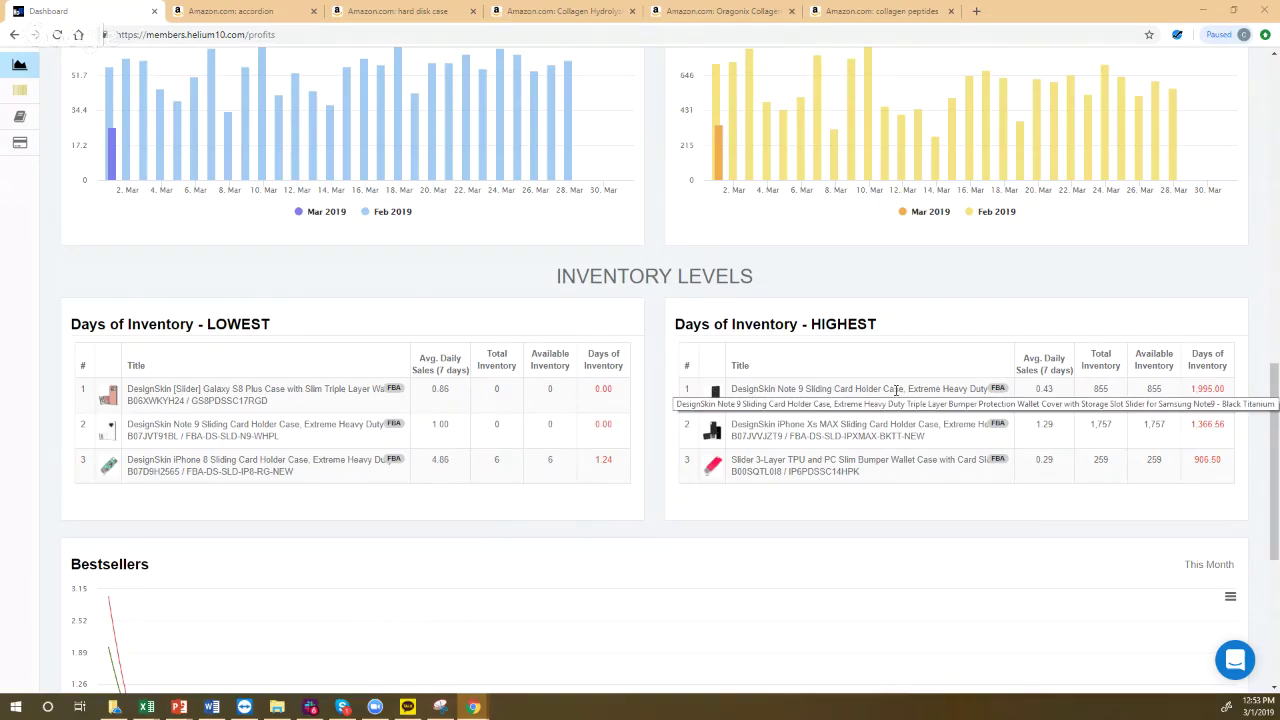
pyautogui.scroll(-3, 896, 390)
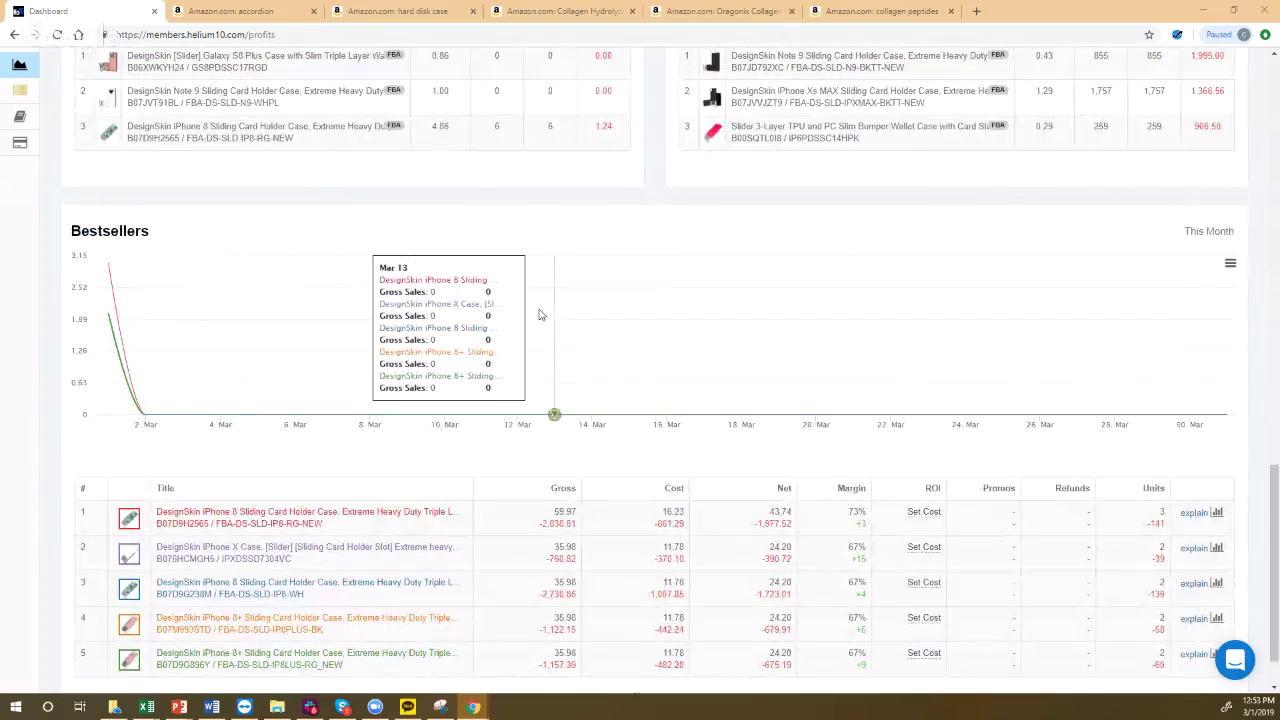
pyautogui.scroll(-1, 539, 315)
pyautogui.scroll(10, 534, 328)
# - Open the Expenses page and review the recurring, monthly total and by-month expenses for 2019
pyautogui.moveTo(67, 116)
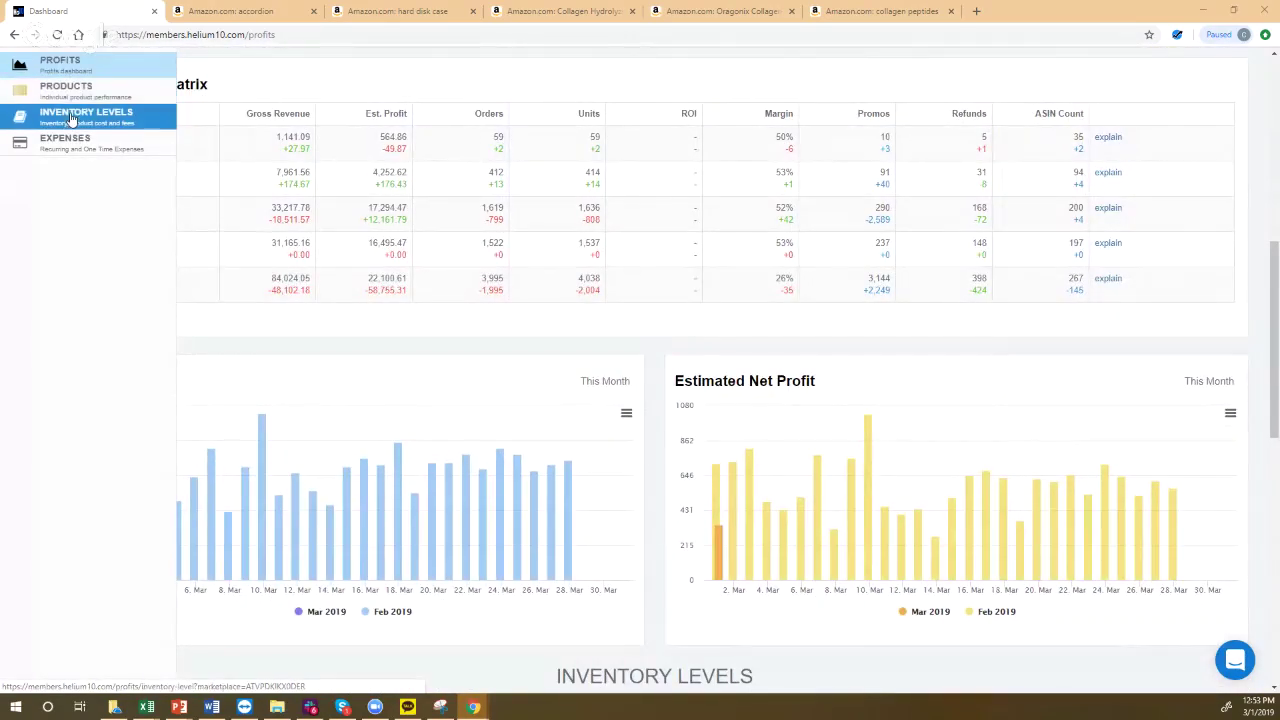
pyautogui.click(66, 141)
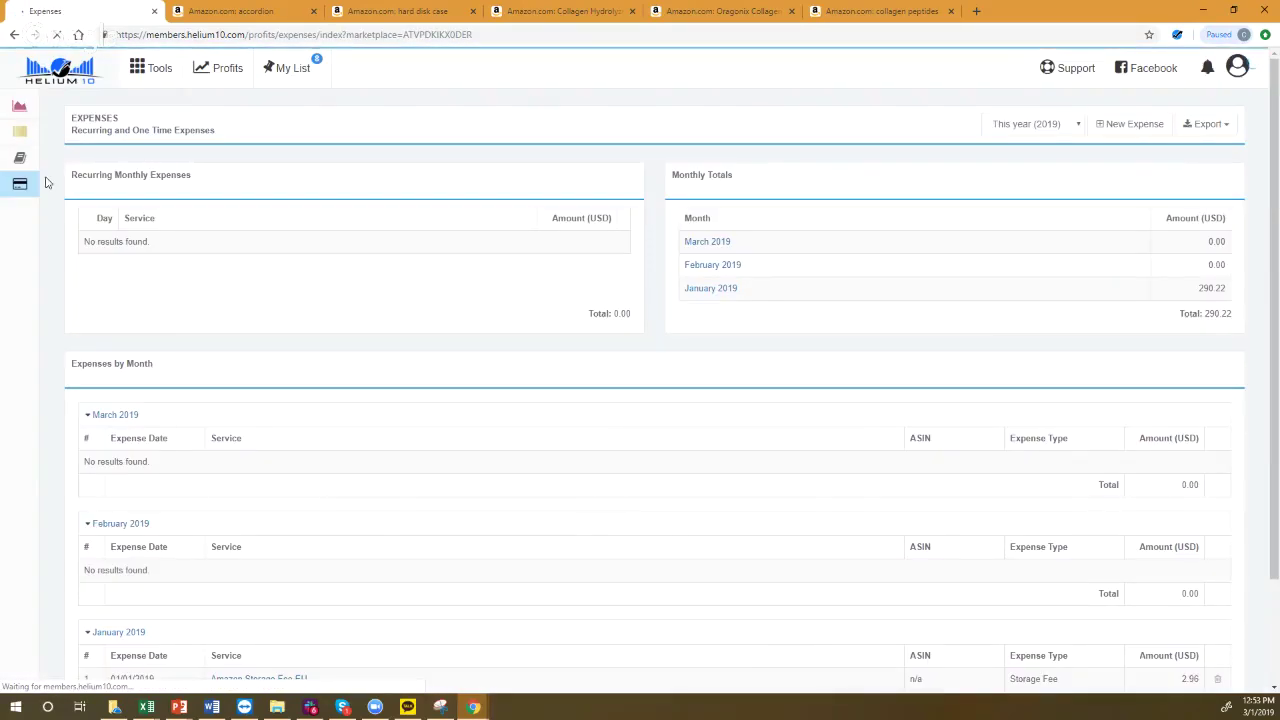
pyautogui.scroll(-2, 565, 354)
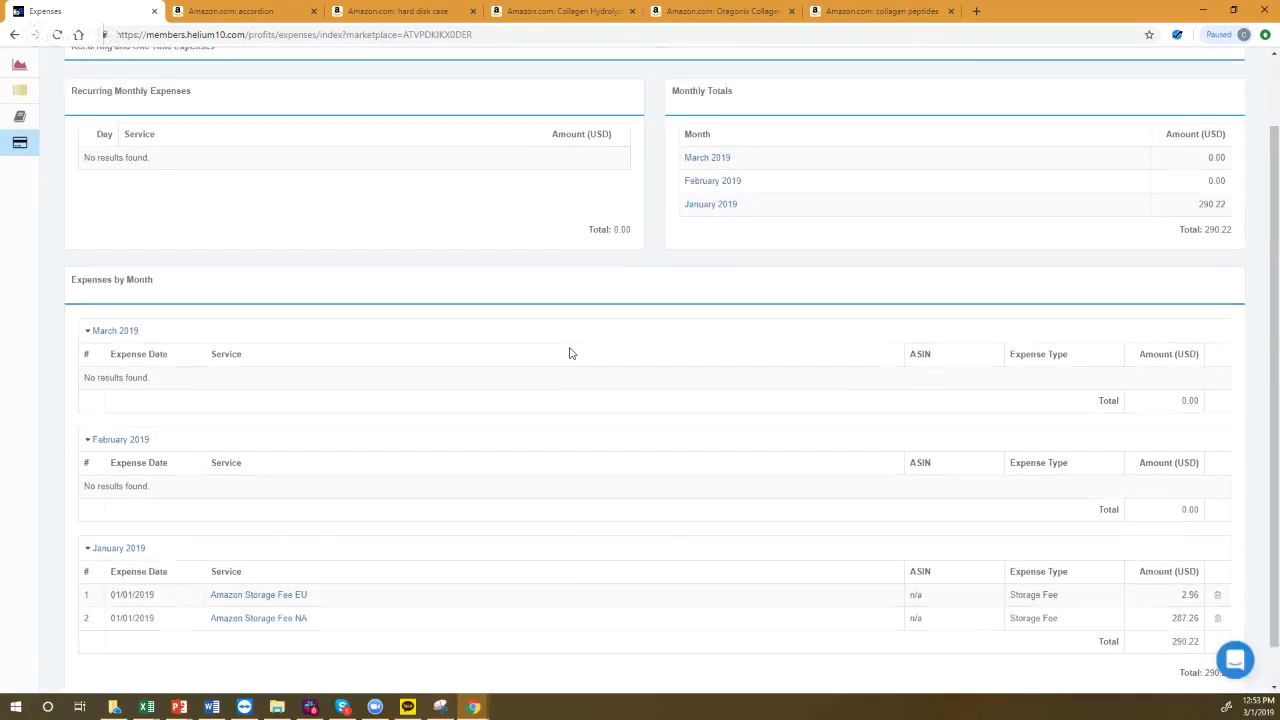
pyautogui.scroll(-1, 565, 355)
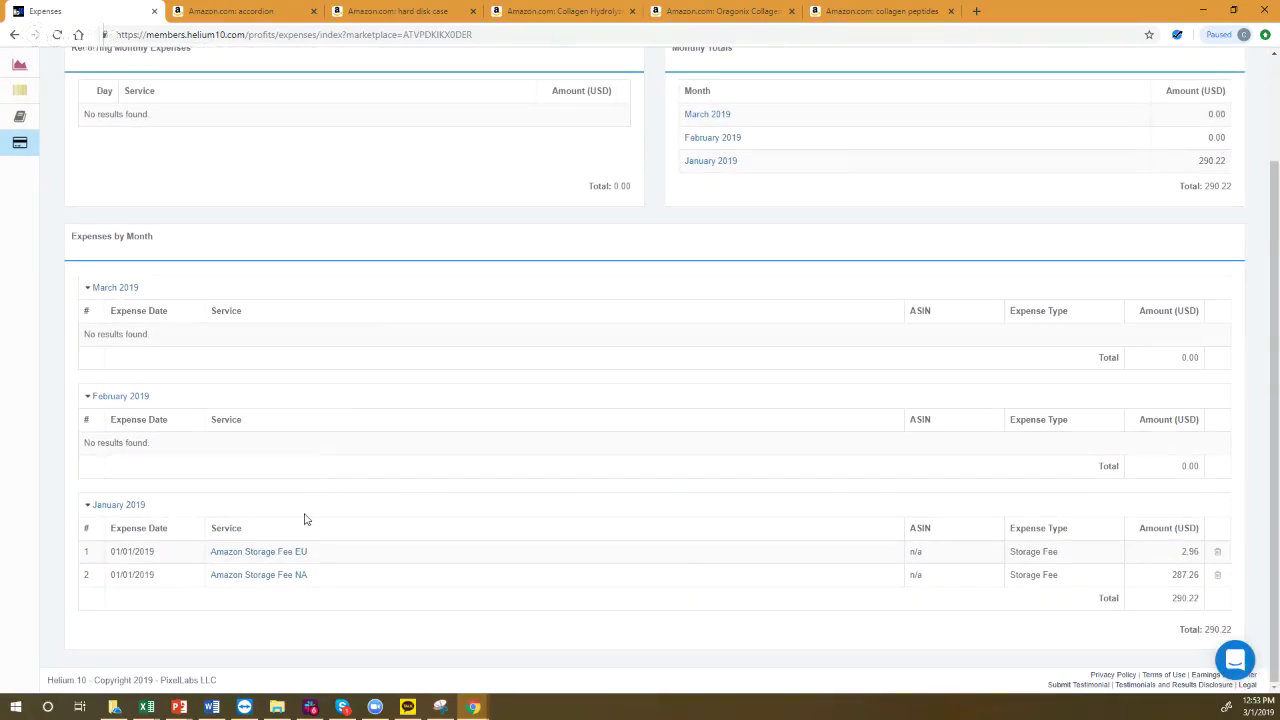
# - Open the January 2019 Amazon Storage Fee NA details and sort the products by highest storage fee
pyautogui.click(255, 580)
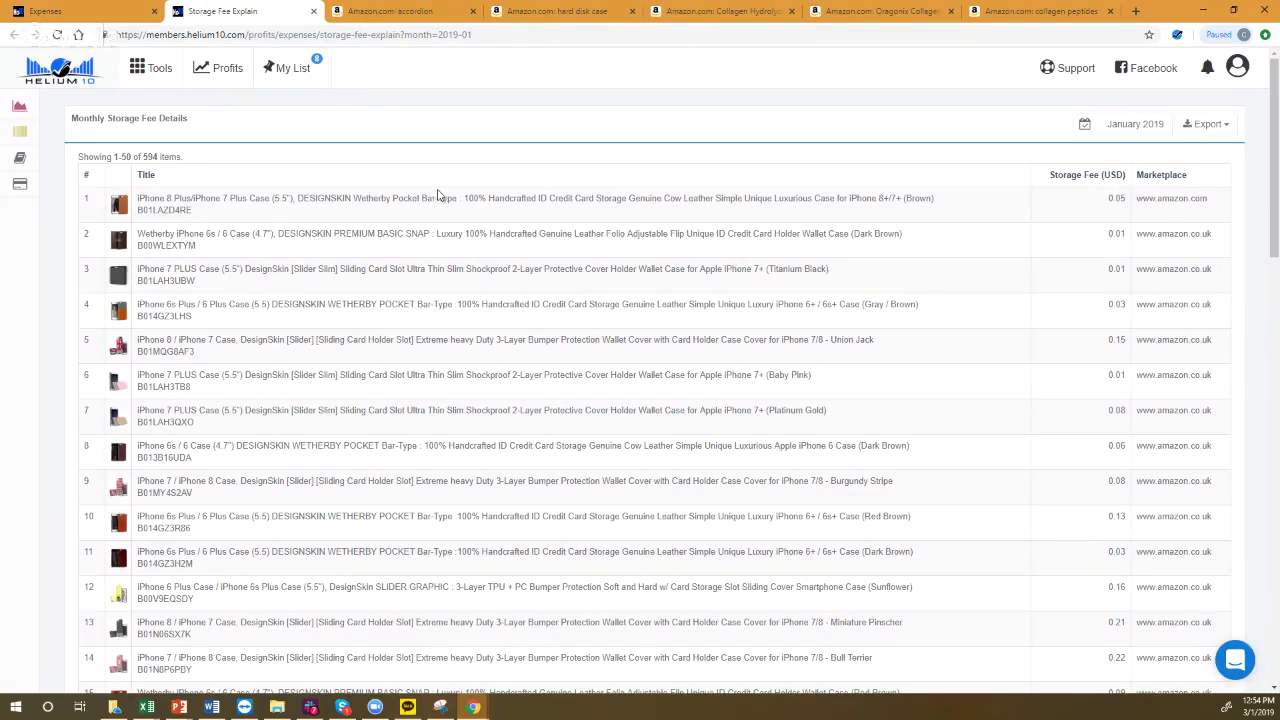
pyautogui.click(1107, 176)
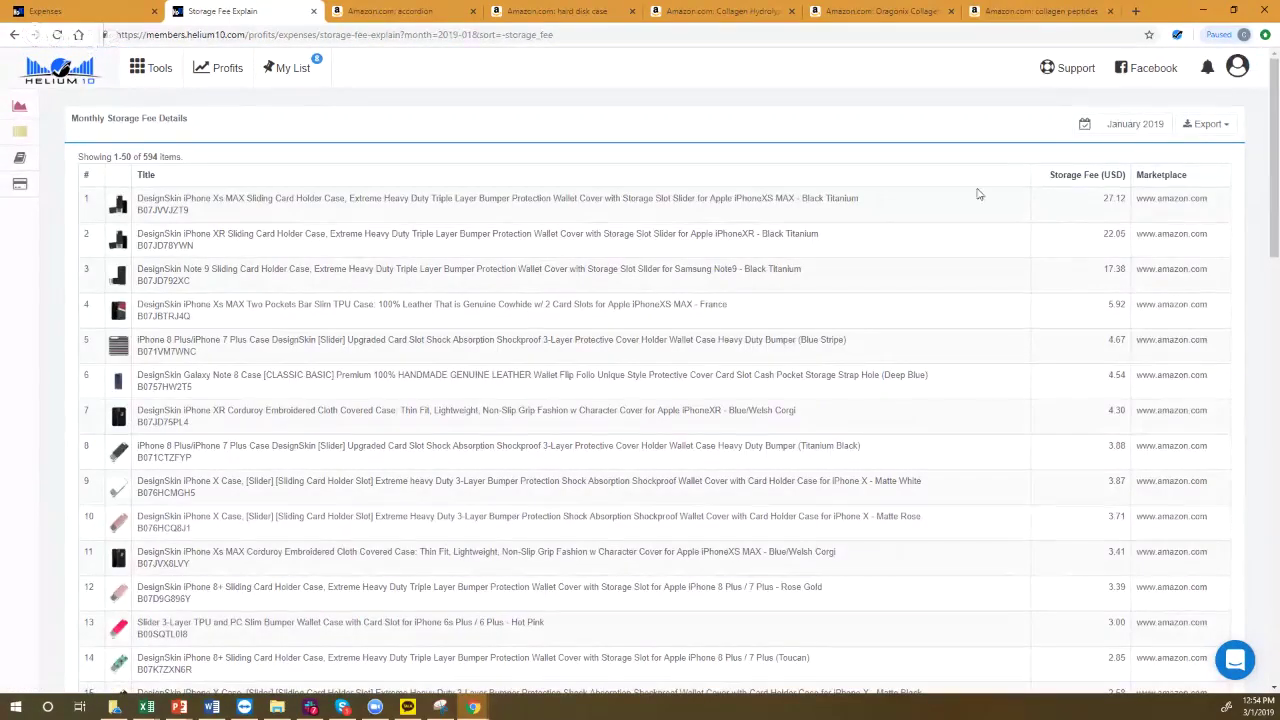
pyautogui.doubleClick(1110, 197)
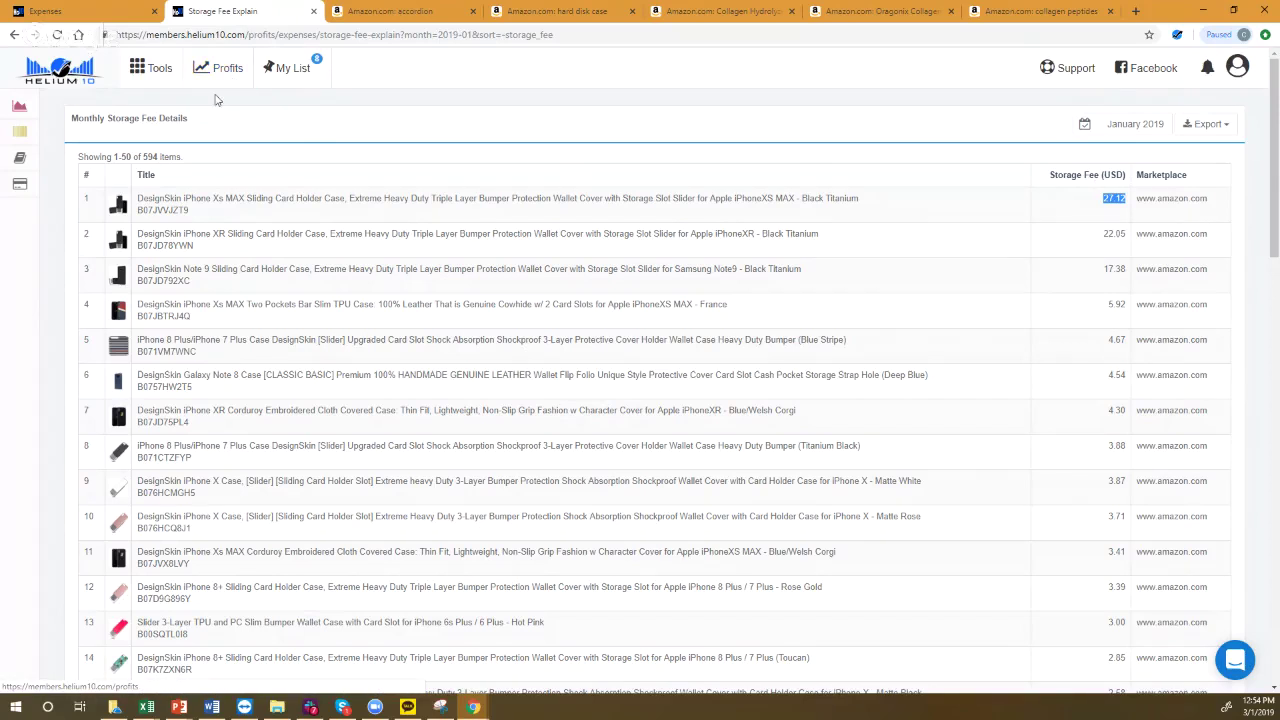
# - Leave the monthly storage fee details and go back to the Helium 10 main dashboard
pyautogui.moveTo(30, 175)
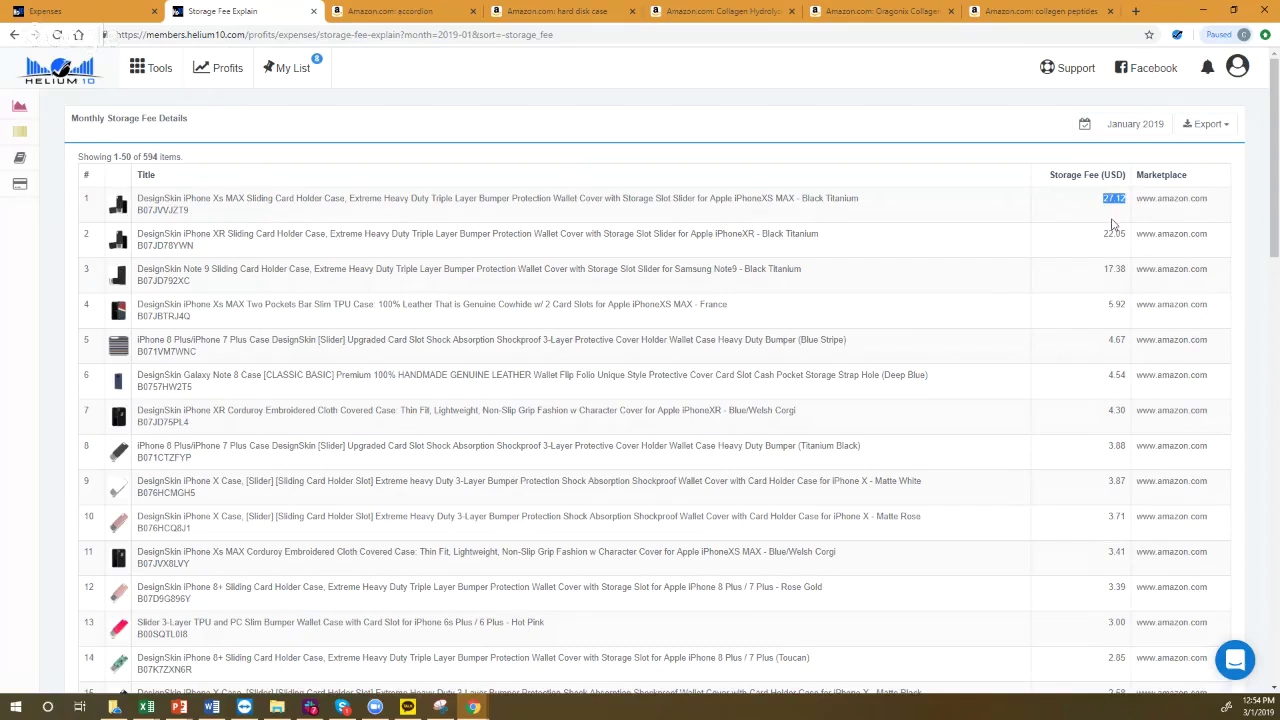
pyautogui.scroll(-1, 1100, 245)
pyautogui.scroll(1, 1097, 294)
pyautogui.click(65, 72)
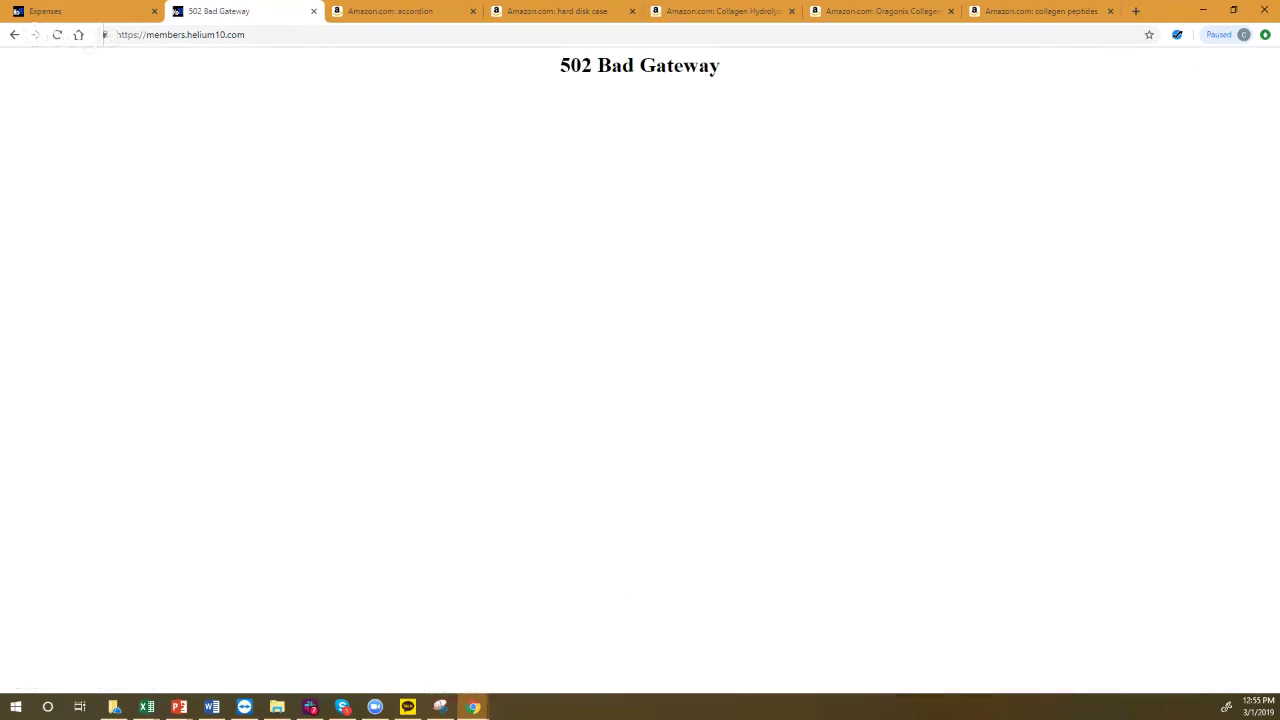